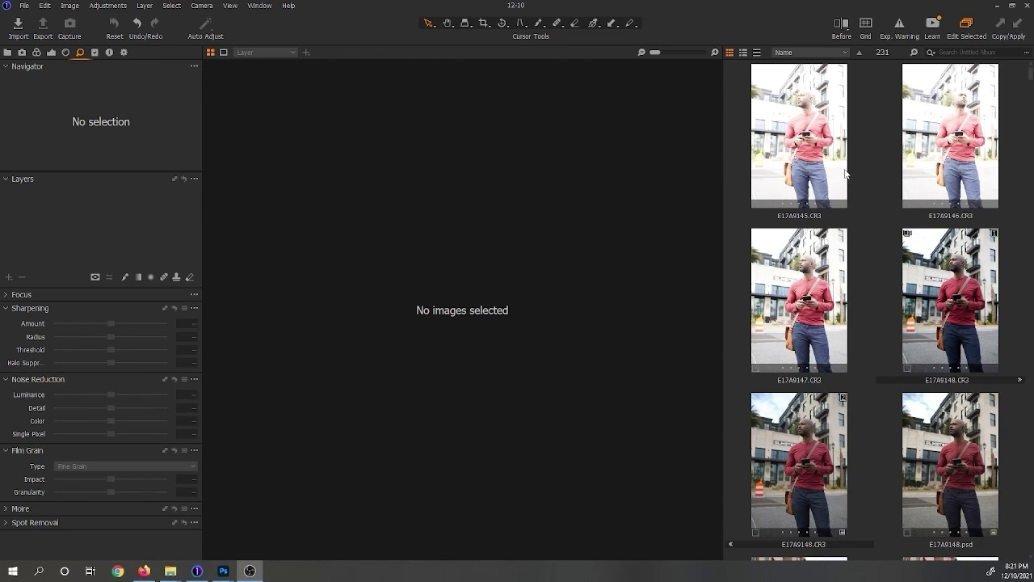
# - Compare the first four street portraits, E17A9145.CR3 to E17A9148.CR3, by viewing them one after another
pyautogui.click(819, 148)
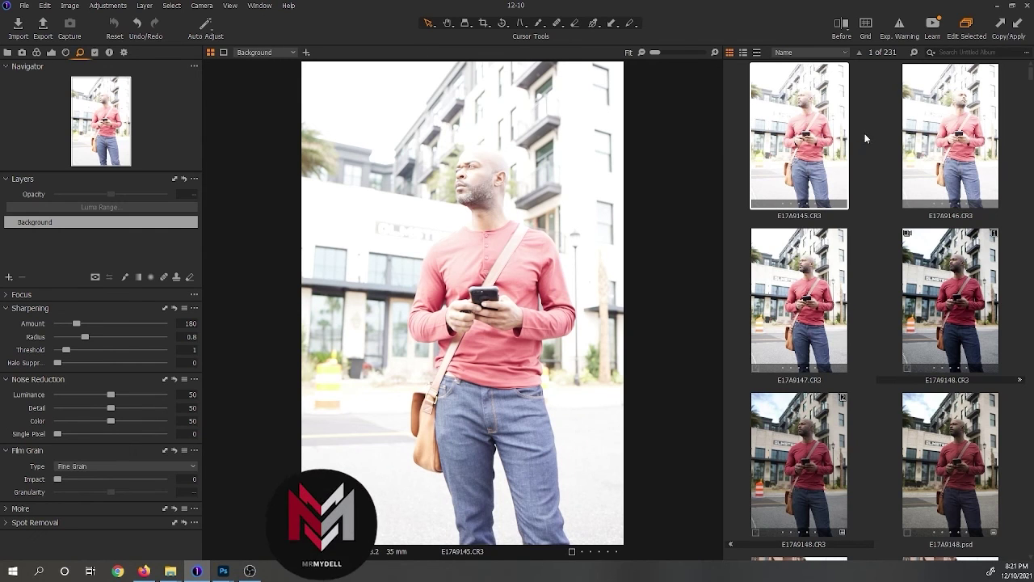
pyautogui.click(814, 266)
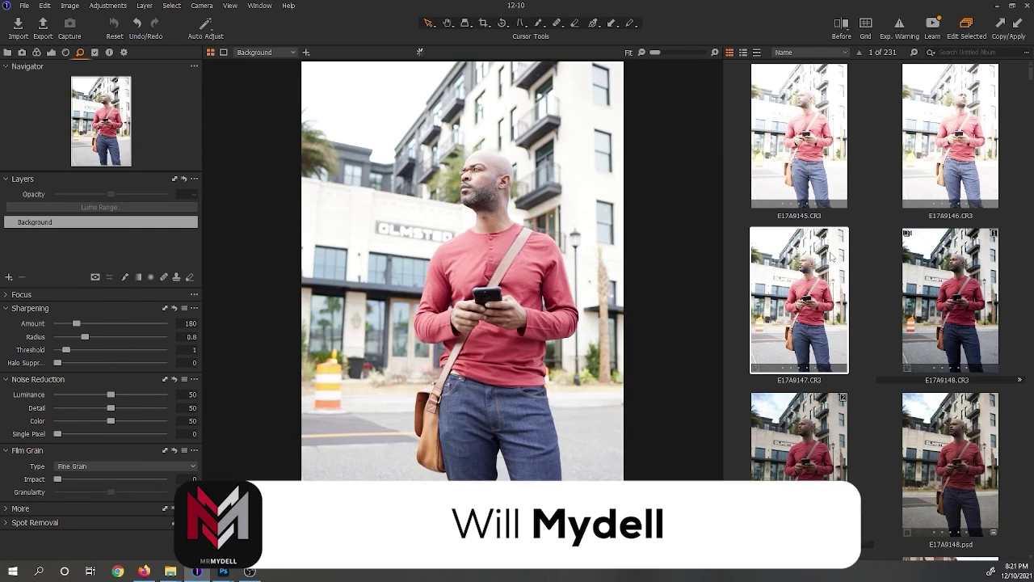
pyautogui.click(805, 168)
pyautogui.click(918, 167)
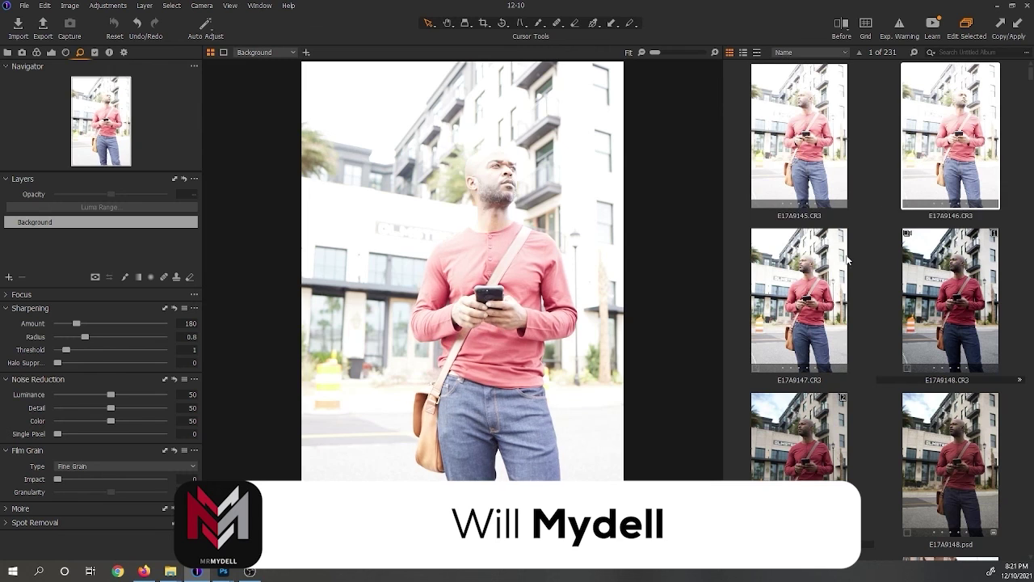
pyautogui.click(840, 270)
pyautogui.click(935, 273)
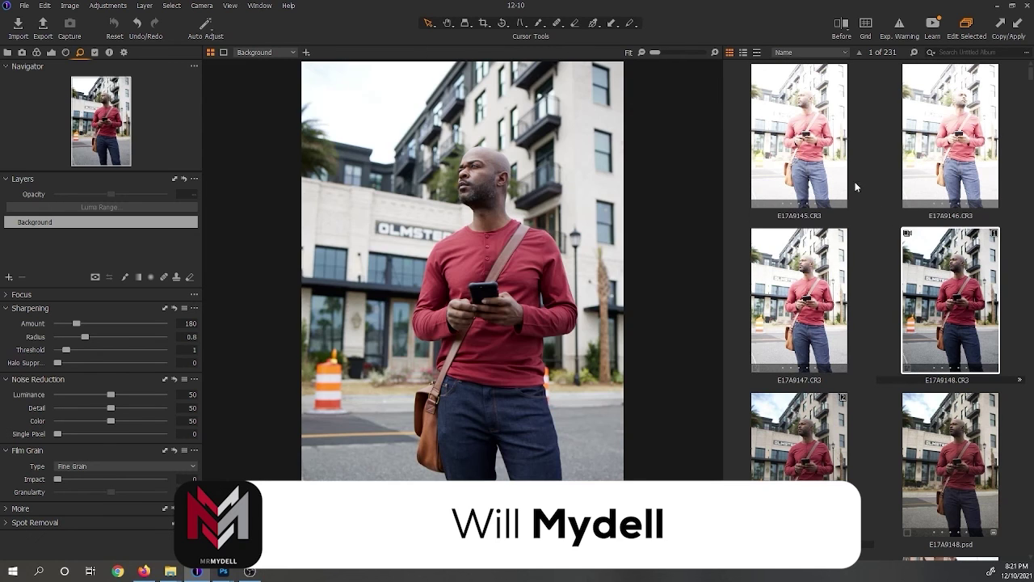
pyautogui.click(822, 165)
pyautogui.click(932, 162)
pyautogui.click(813, 270)
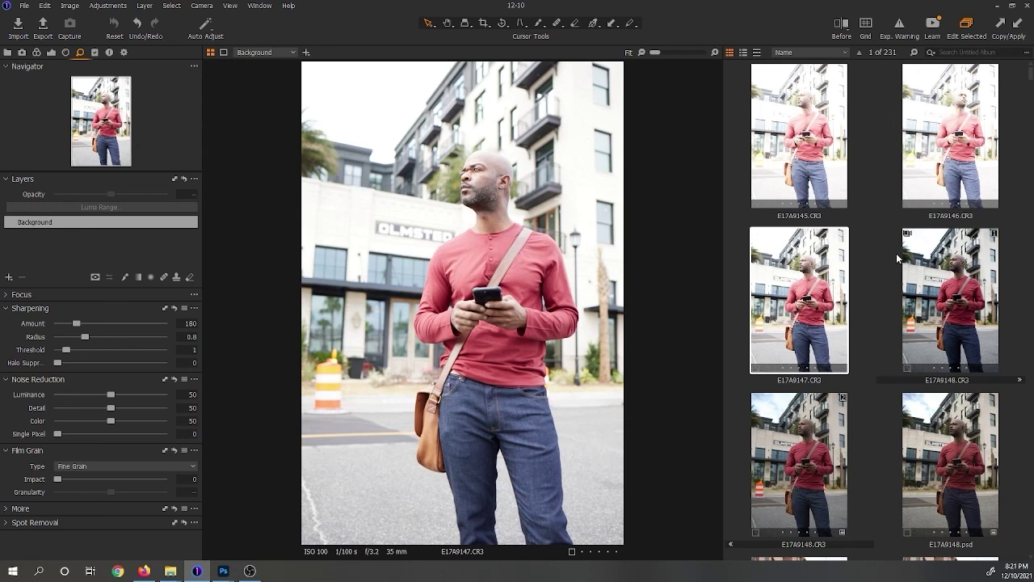
# - Browse the sidewalk walking shots between E17A9153.CR3 and E17A9161.CR3, viewing several of them full size
pyautogui.scroll(-6, 885, 254)
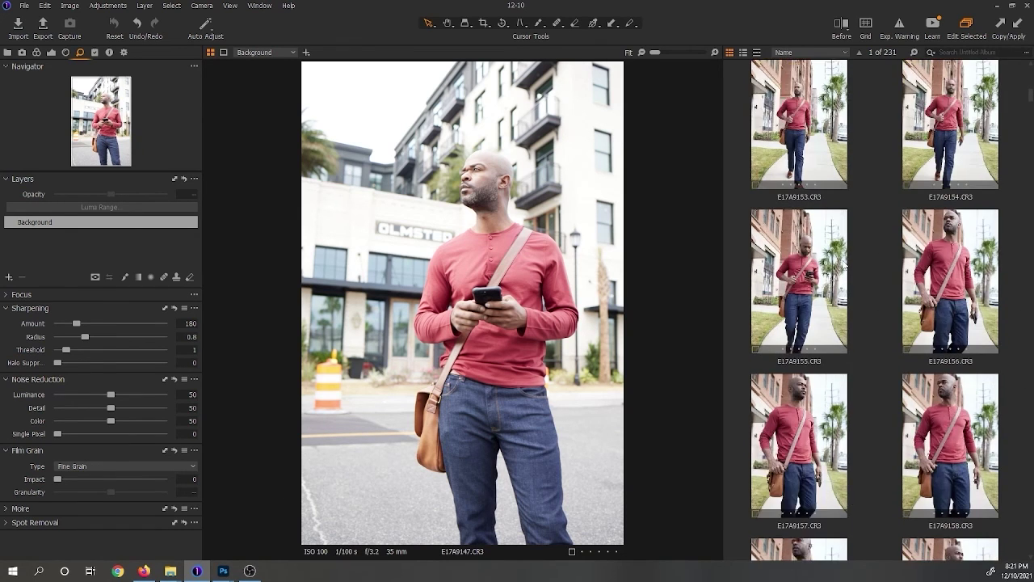
pyautogui.scroll(-1, 838, 263)
pyautogui.click(797, 232)
pyautogui.click(800, 359)
pyautogui.click(934, 351)
pyautogui.scroll(-2, 933, 350)
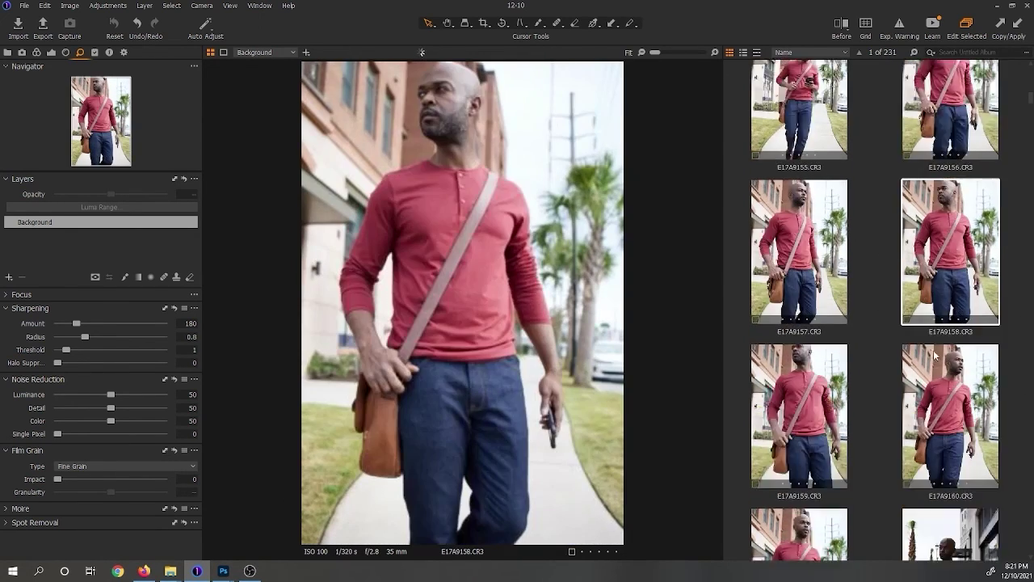
pyautogui.scroll(-2, 934, 349)
pyautogui.click(931, 350)
pyautogui.click(809, 344)
pyautogui.click(813, 395)
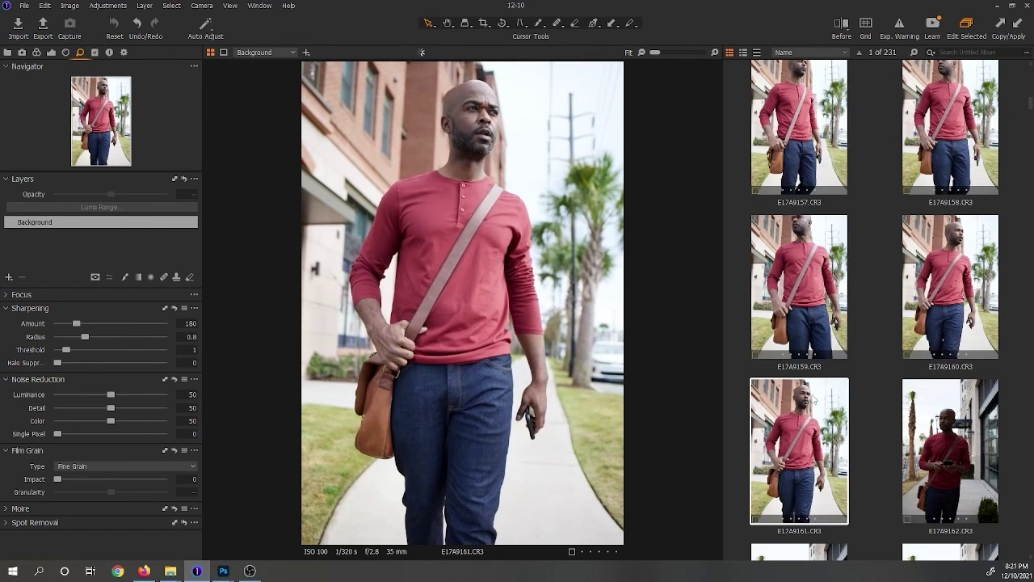
pyautogui.scroll(8, 813, 398)
pyautogui.click(796, 370)
# - Browse the parking-lot shots with palm trees from E17A9170.CR3 to E17A9178.CR3, viewing several of them full size
pyautogui.scroll(-9, 795, 370)
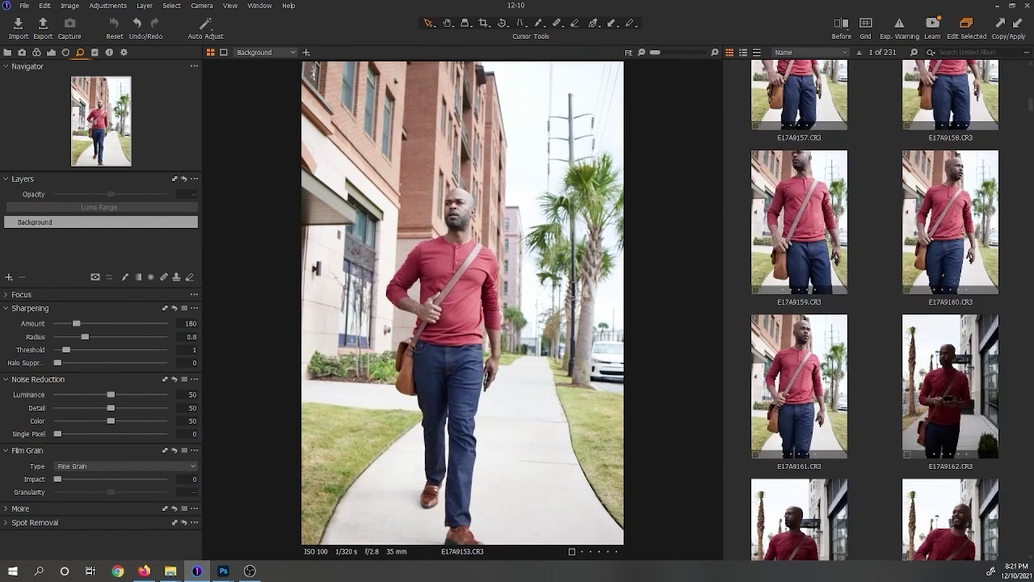
pyautogui.scroll(-1, 916, 348)
pyautogui.scroll(-3, 931, 334)
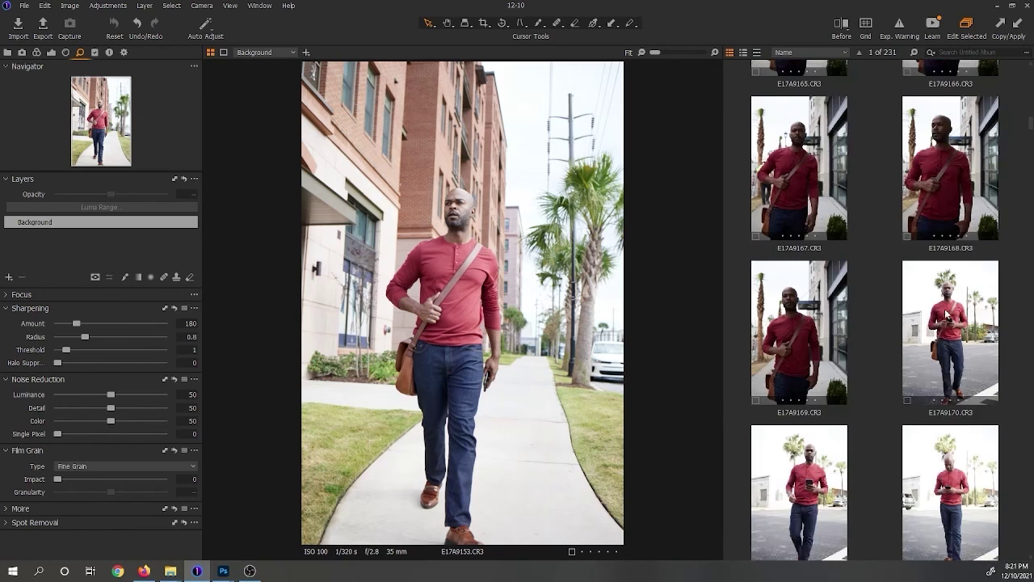
pyautogui.click(950, 335)
pyautogui.scroll(-1, 855, 325)
pyautogui.click(837, 325)
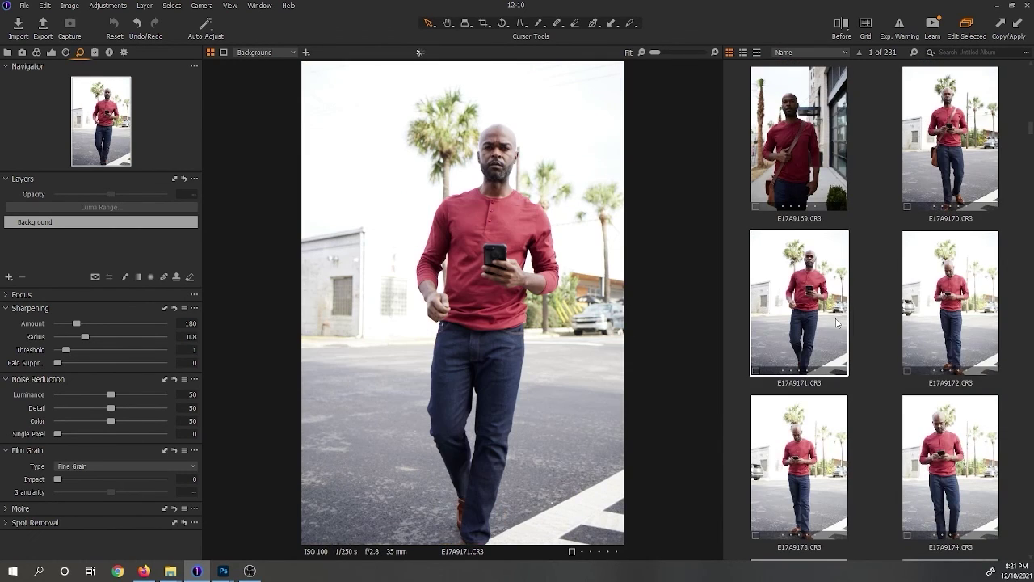
pyautogui.scroll(1, 824, 322)
pyautogui.click(898, 276)
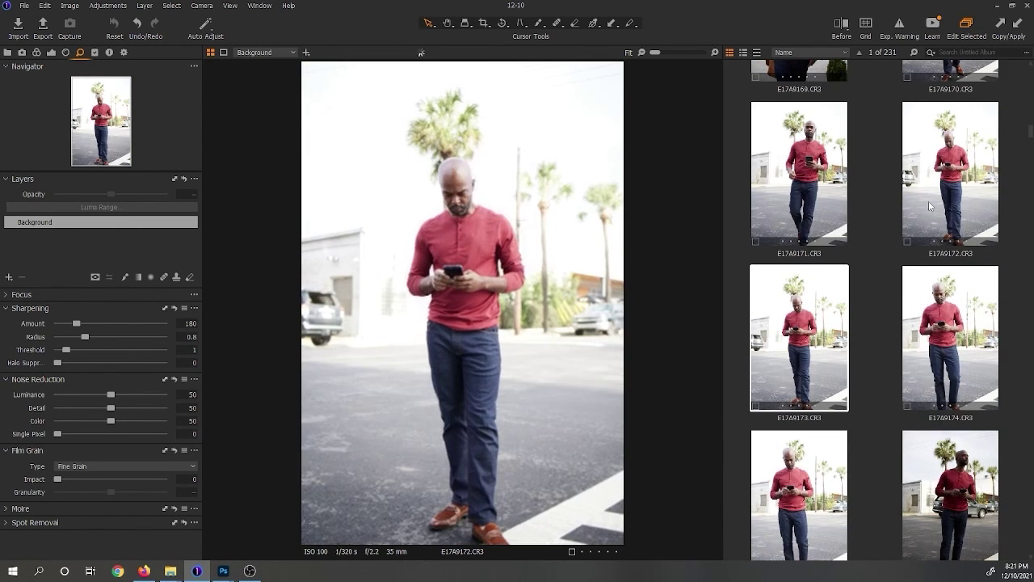
pyautogui.scroll(-2, 930, 286)
pyautogui.click(935, 223)
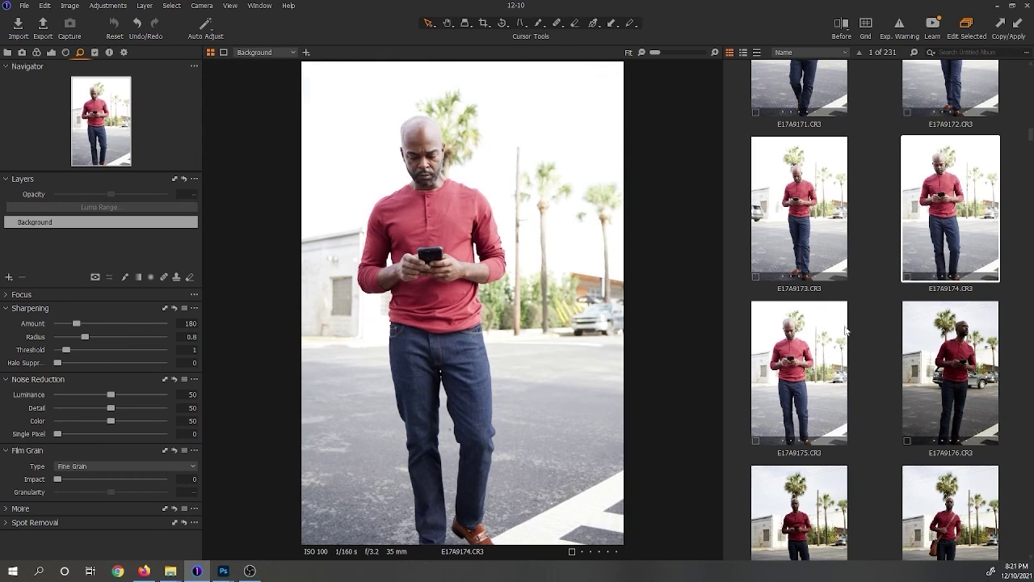
pyautogui.click(806, 355)
pyautogui.scroll(-2, 849, 353)
pyautogui.click(928, 288)
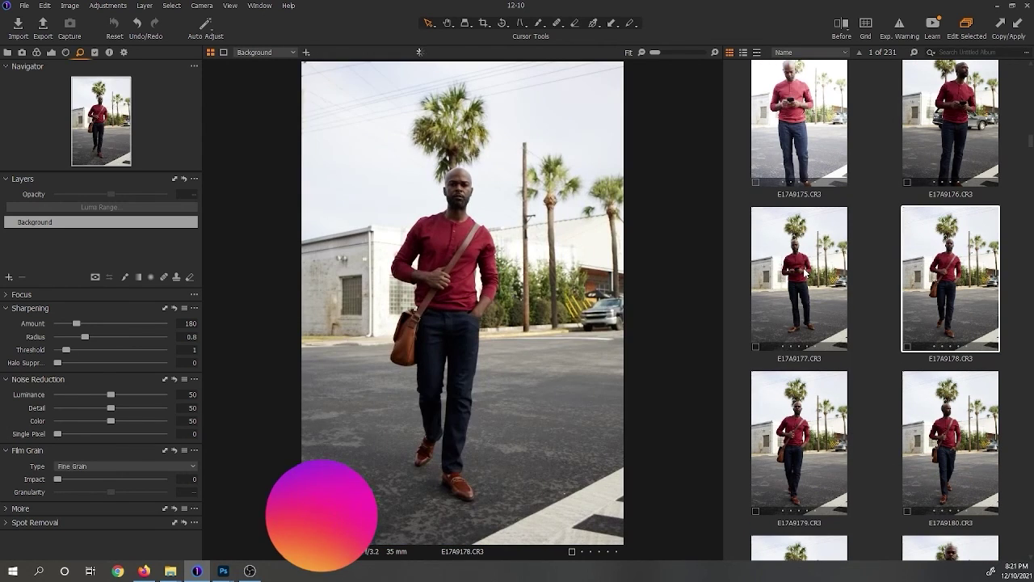
# - Inspect the man's face up close in E17A9178.CR3 and return to the full image
pyautogui.press('Left')
pyautogui.press('Right')
pyautogui.click(903, 290)
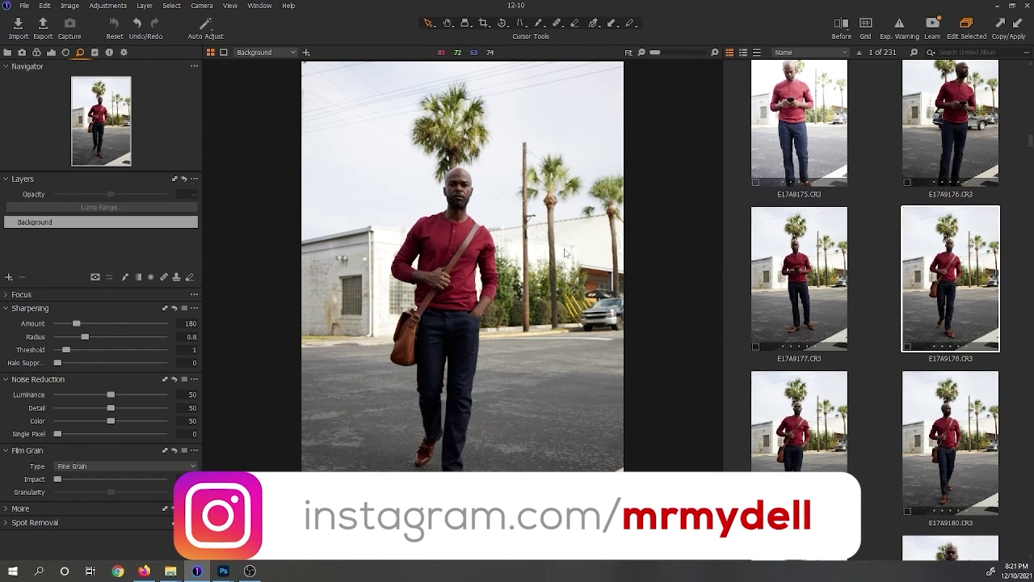
pyautogui.scroll(2, 492, 204)
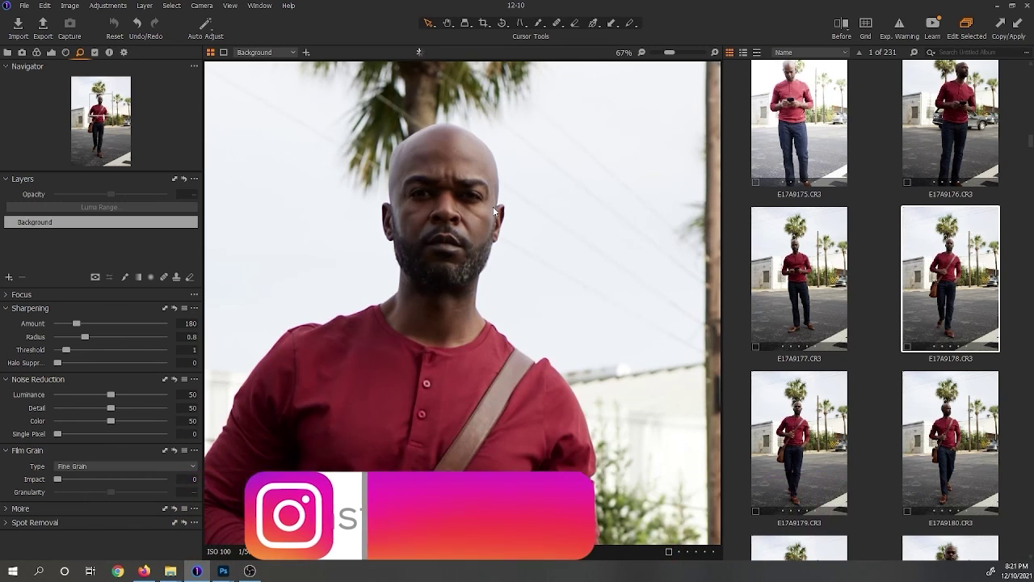
pyautogui.scroll(-3, 492, 205)
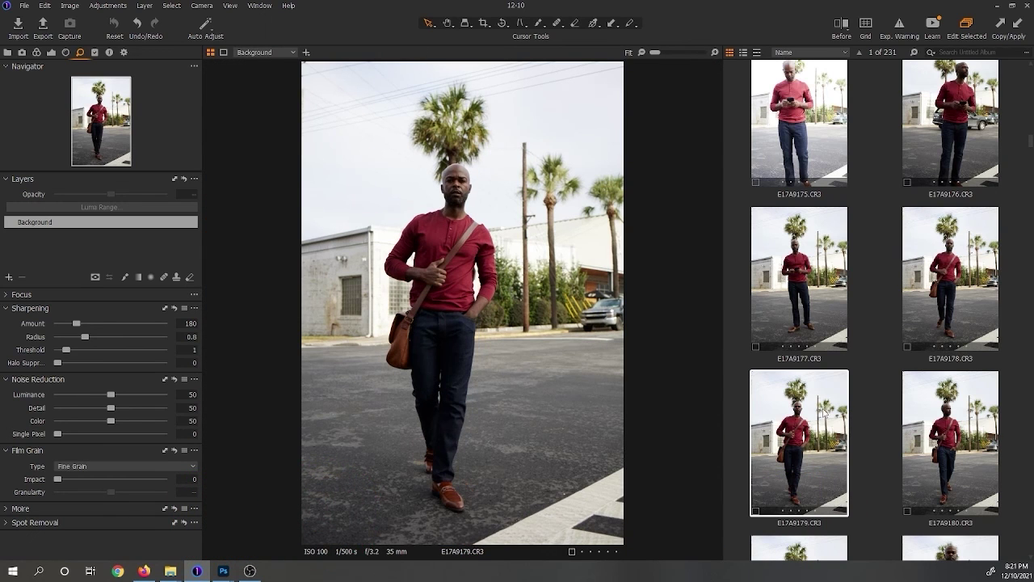
# - View the shots E17A9182.CR3 to E17A9184.CR3 and examine the man's face closely in E17A9184.CR3
pyautogui.scroll(-2, 851, 396)
pyautogui.click(821, 404)
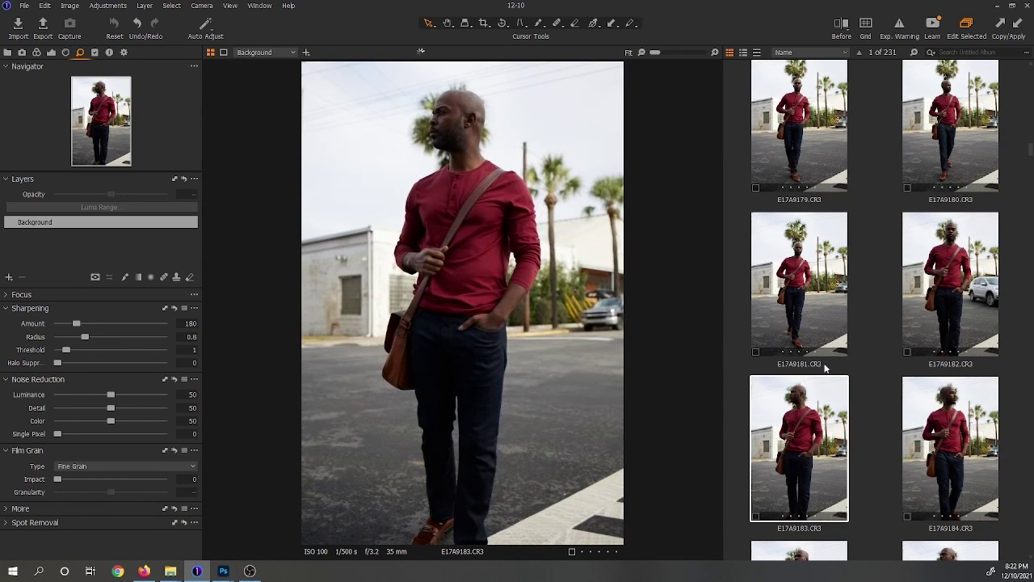
pyautogui.click(942, 290)
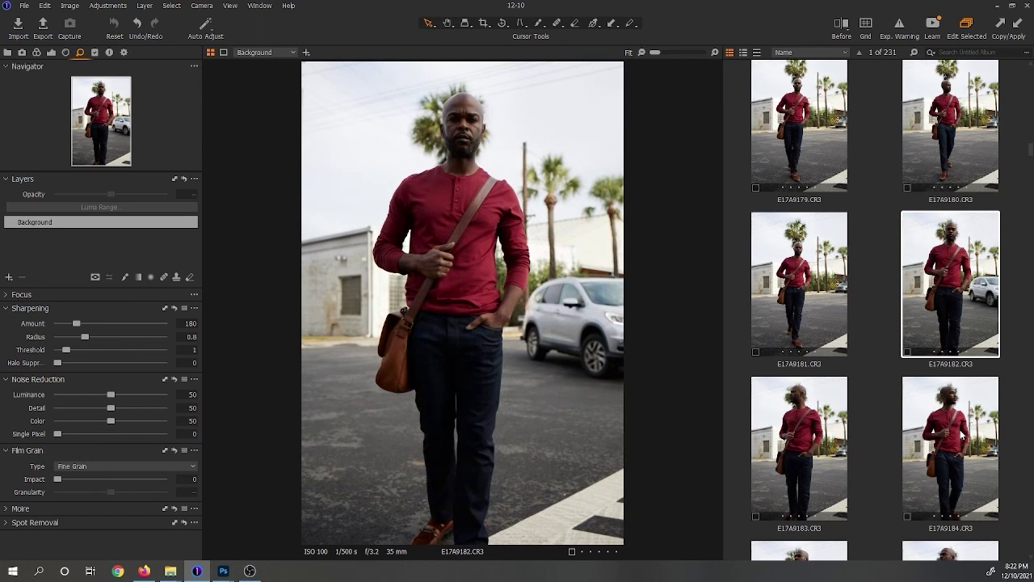
pyautogui.click(962, 435)
pyautogui.scroll(3, 445, 97)
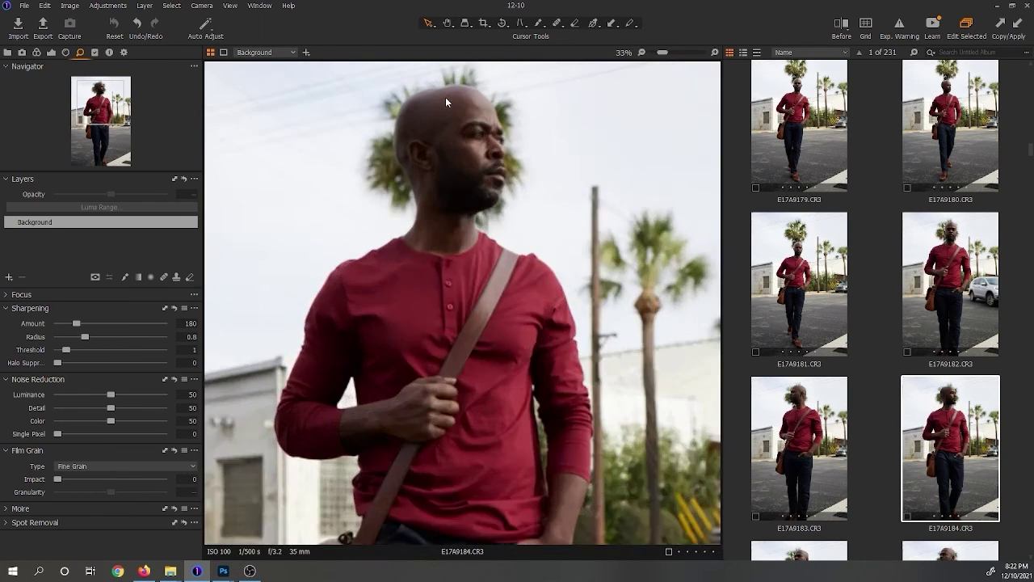
pyautogui.scroll(1, 445, 97)
pyautogui.scroll(-3, 476, 131)
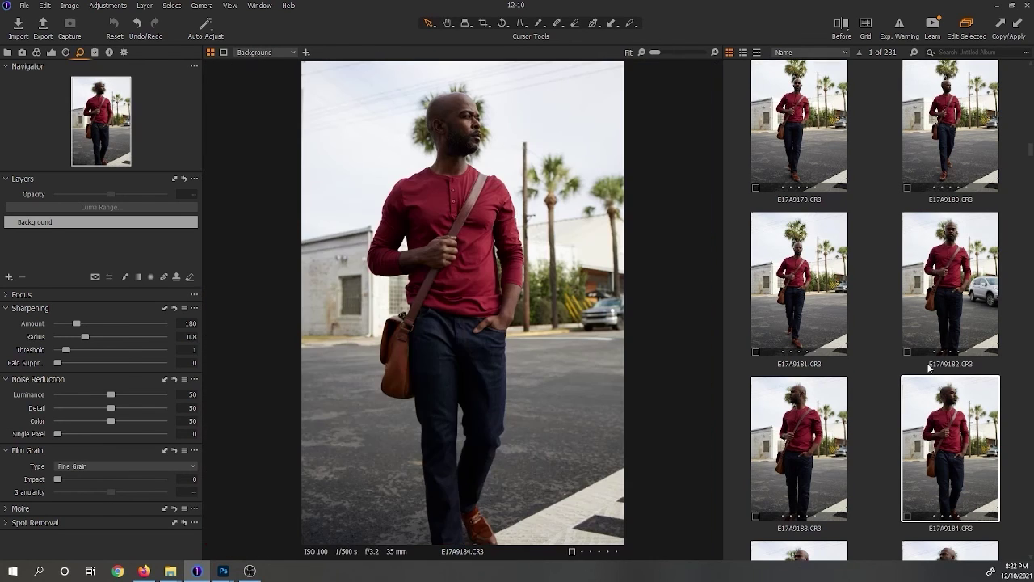
# - Return to the start of the album and show both variants of E17A9148.CR3 side by side
pyautogui.scroll(15, 928, 368)
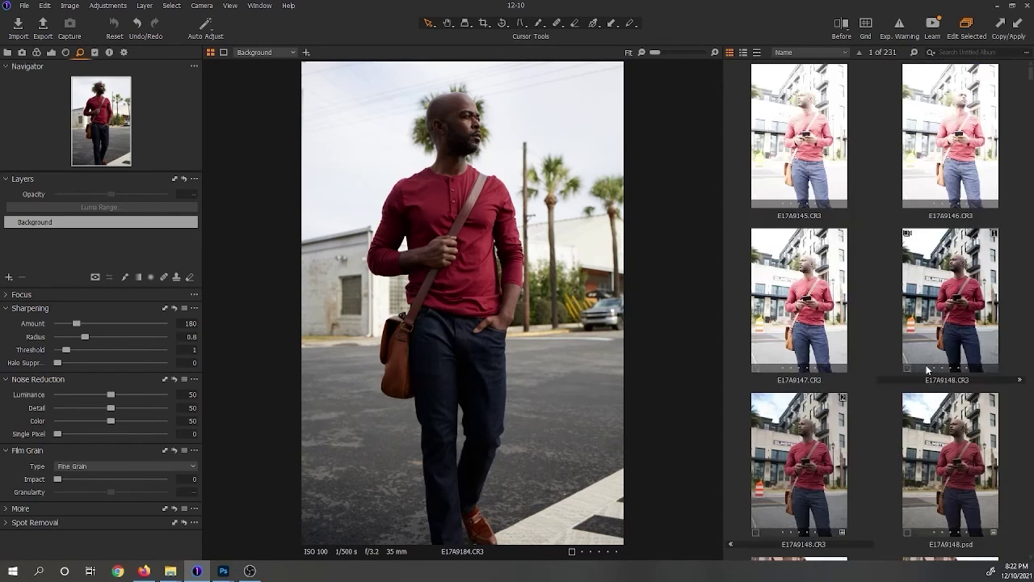
pyautogui.scroll(-1, 931, 368)
pyautogui.click(942, 254)
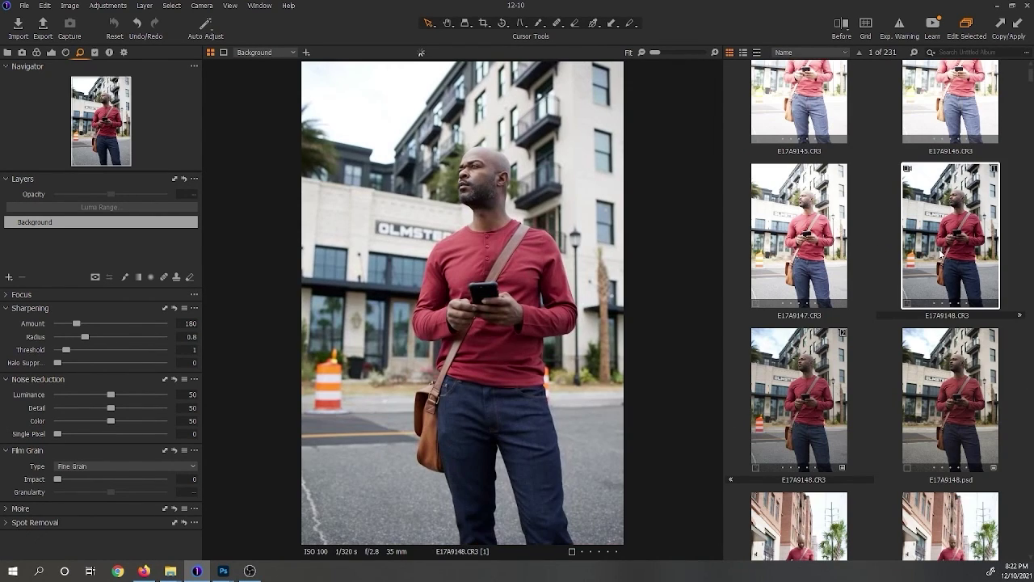
pyautogui.keyDown('ctrl'); pyautogui.click(807, 388); pyautogui.keyUp('ctrl')
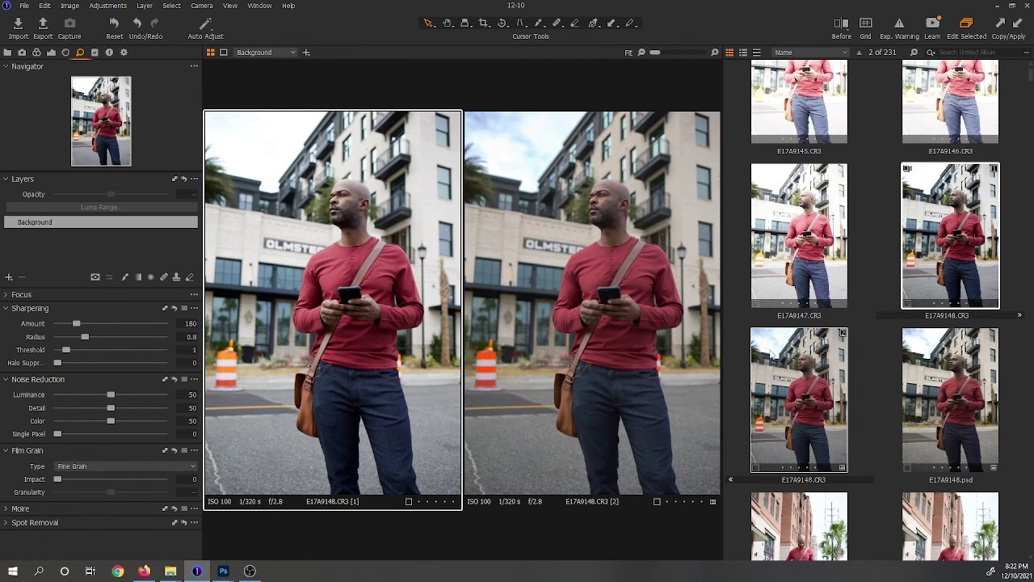
# - Alternate between the unedited and edited variants of E17A9148.CR3 to compare their looks, ending on the edited one
pyautogui.click(790, 360)
pyautogui.click(861, 370)
pyautogui.click(838, 370)
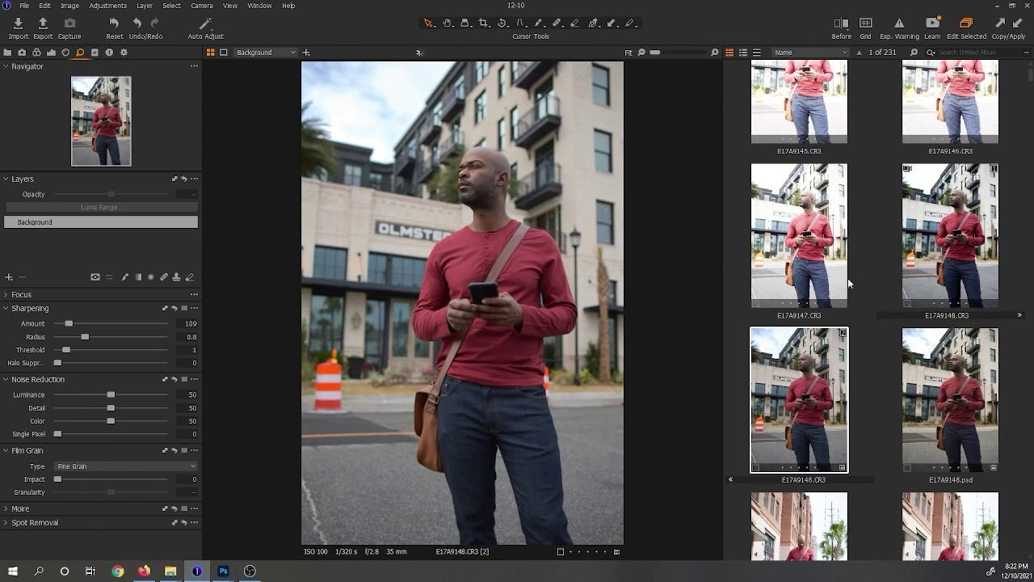
pyautogui.click(921, 252)
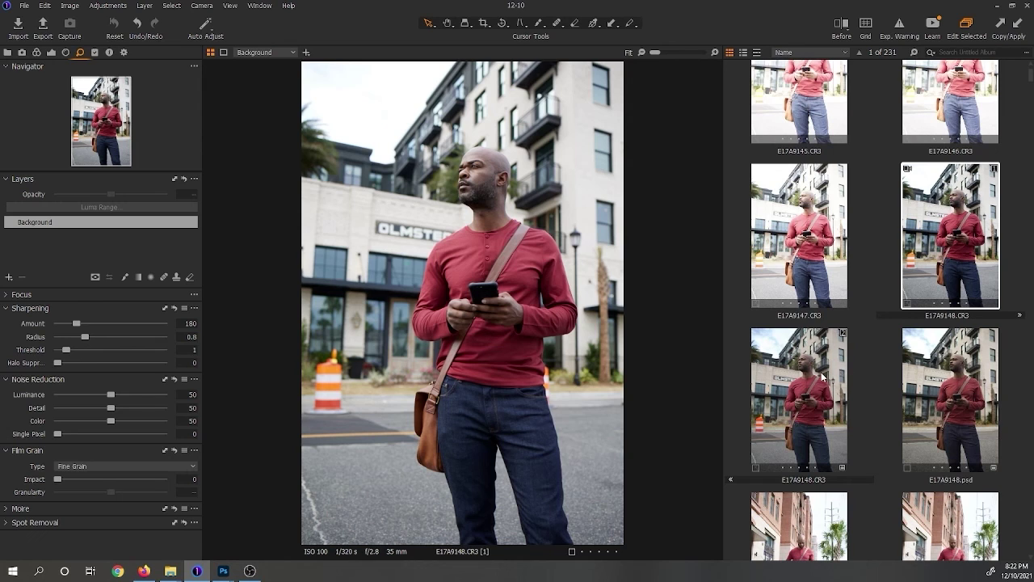
pyautogui.click(865, 299)
pyautogui.click(925, 281)
pyautogui.click(822, 366)
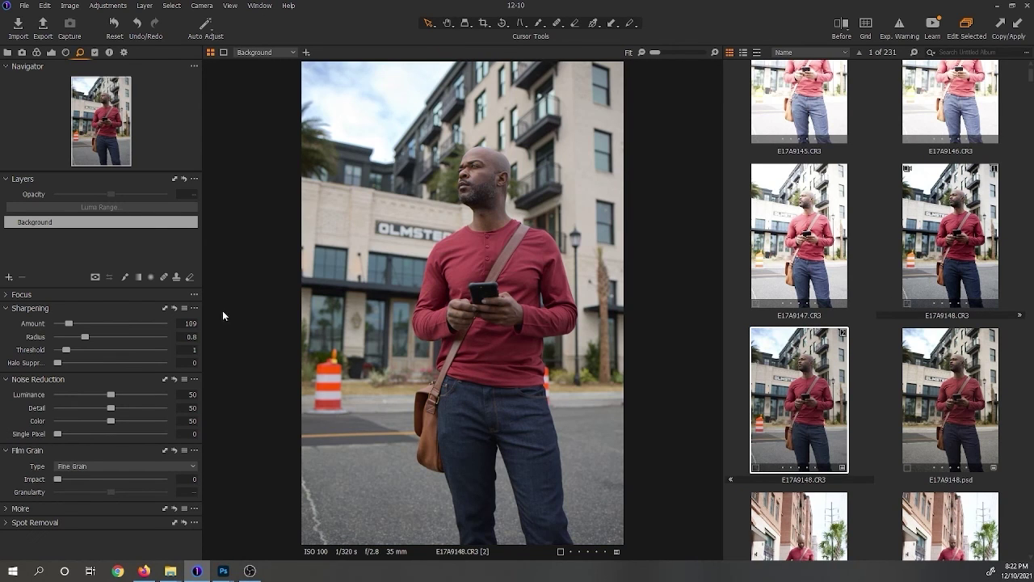
# - Examine the edited variant's color settings, from White Balance down to Color Balance and Black & White
pyautogui.click(37, 53)
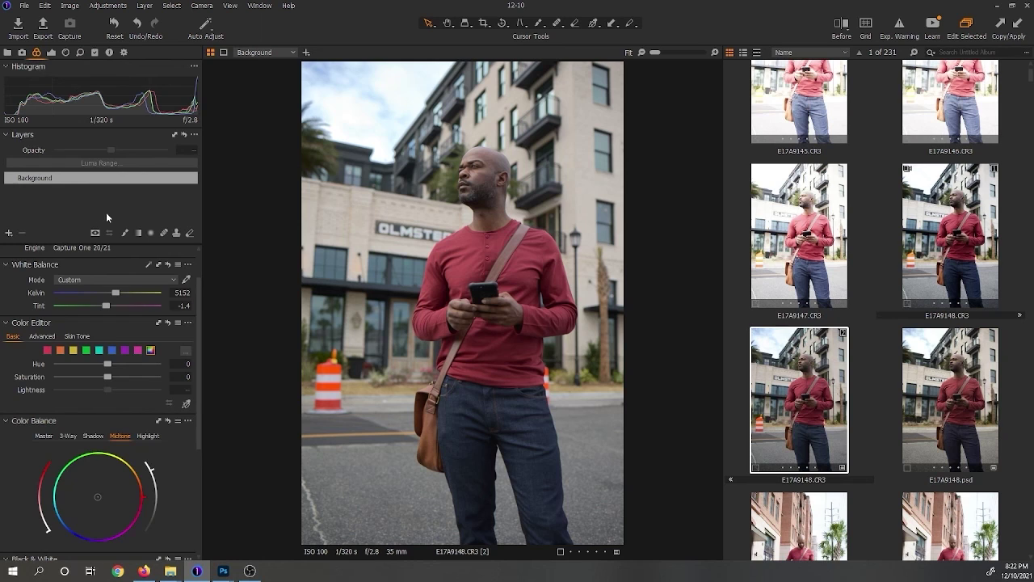
pyautogui.scroll(-5, 88, 280)
pyautogui.scroll(1, 89, 286)
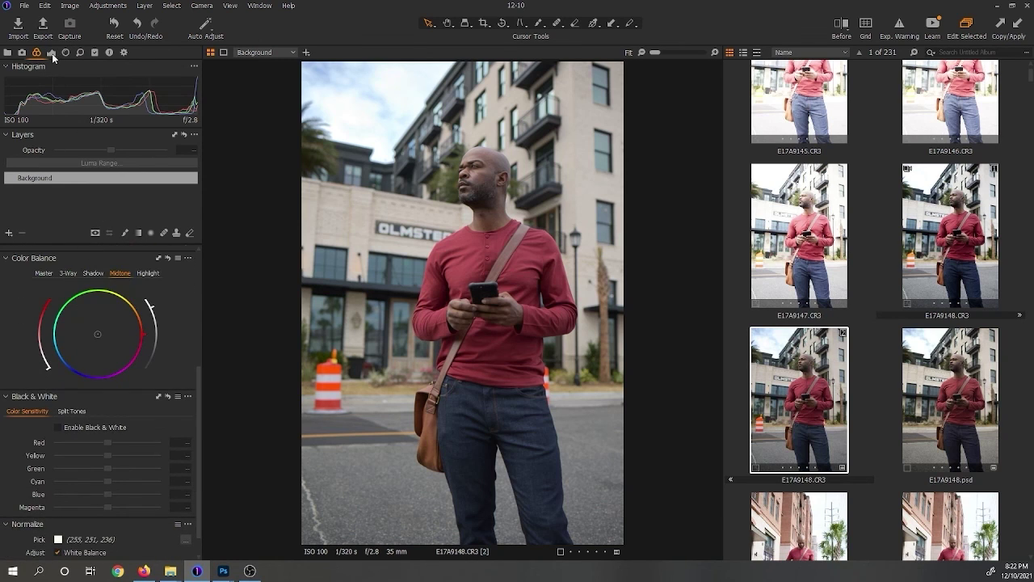
# - Examine the edited variant's Exposure and High Dynamic Range settings and compare them with those of the unedited variant of E17A9148.CR3
pyautogui.click(51, 53)
pyautogui.scroll(-5, 104, 251)
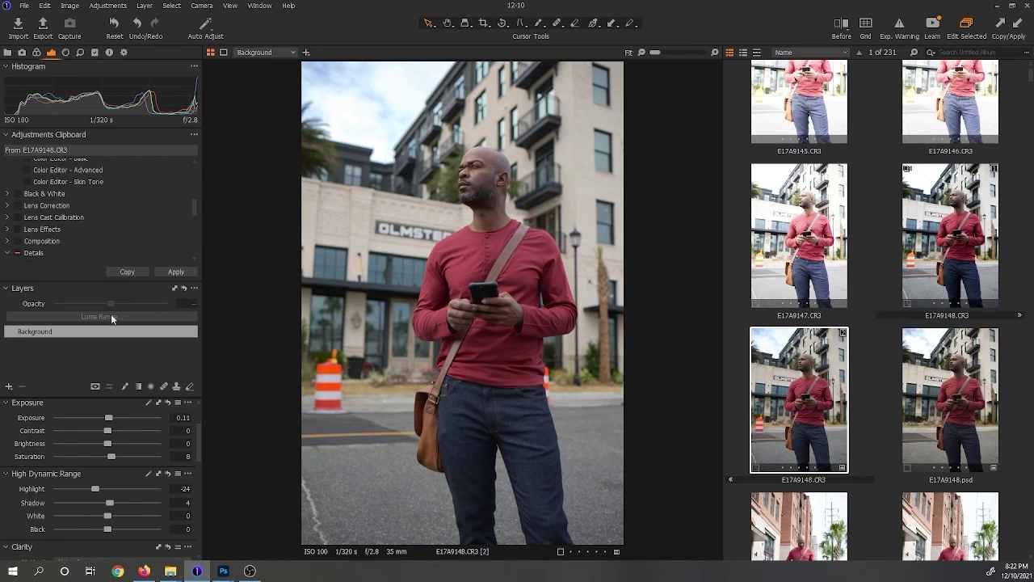
pyautogui.scroll(2, 147, 405)
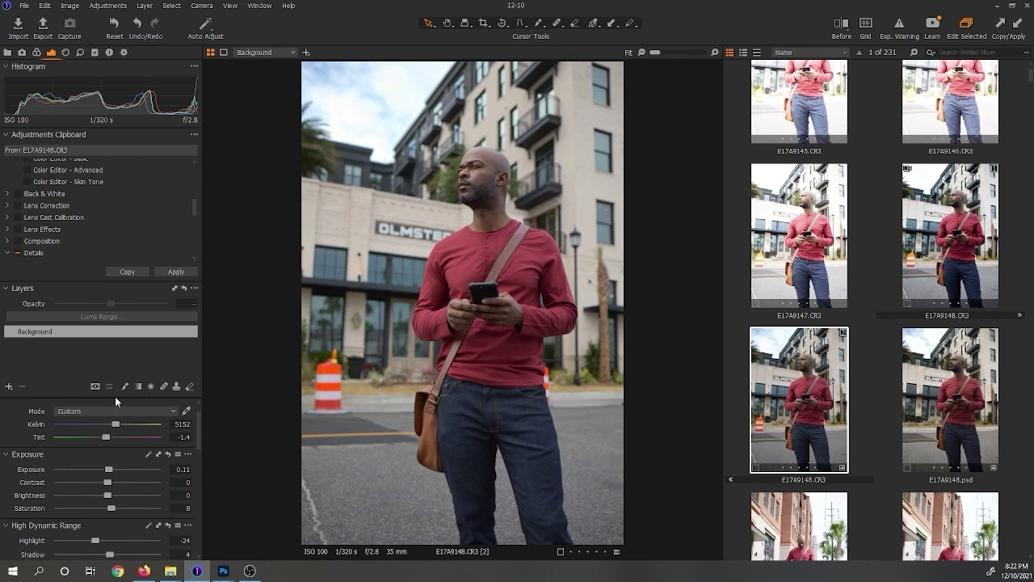
pyautogui.scroll(-2, 114, 414)
pyautogui.scroll(3, 127, 450)
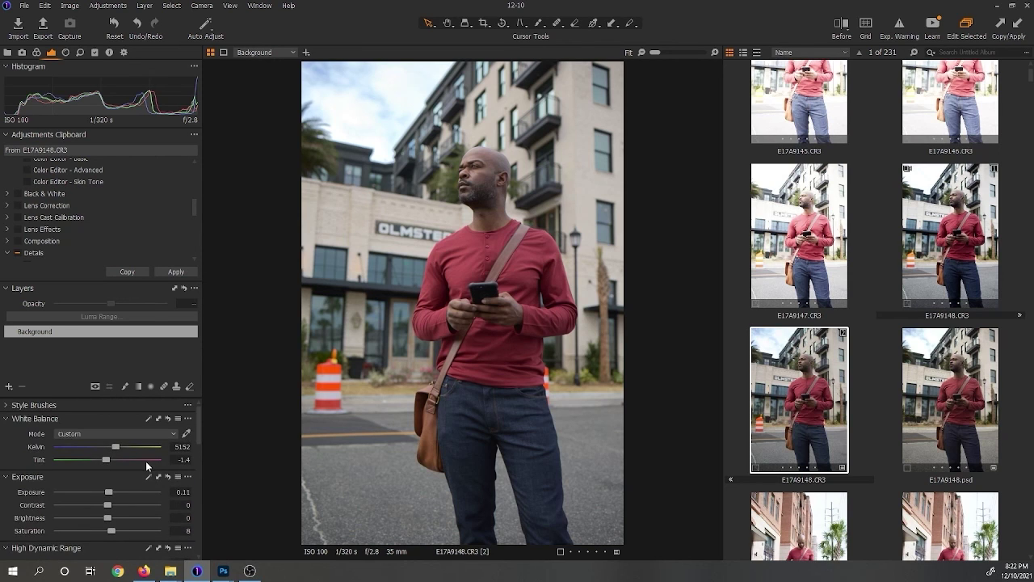
pyautogui.scroll(-2, 156, 480)
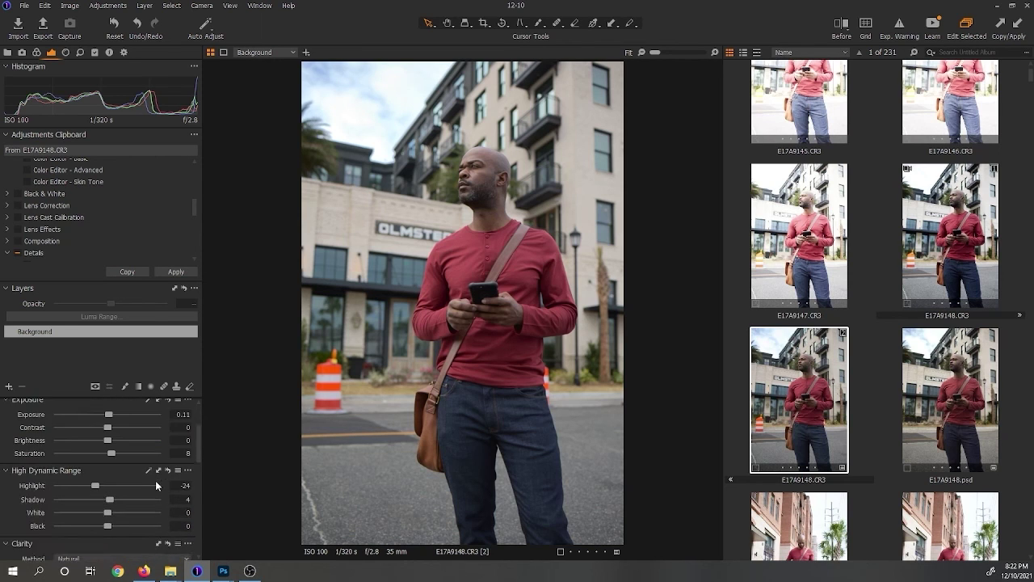
pyautogui.click(918, 281)
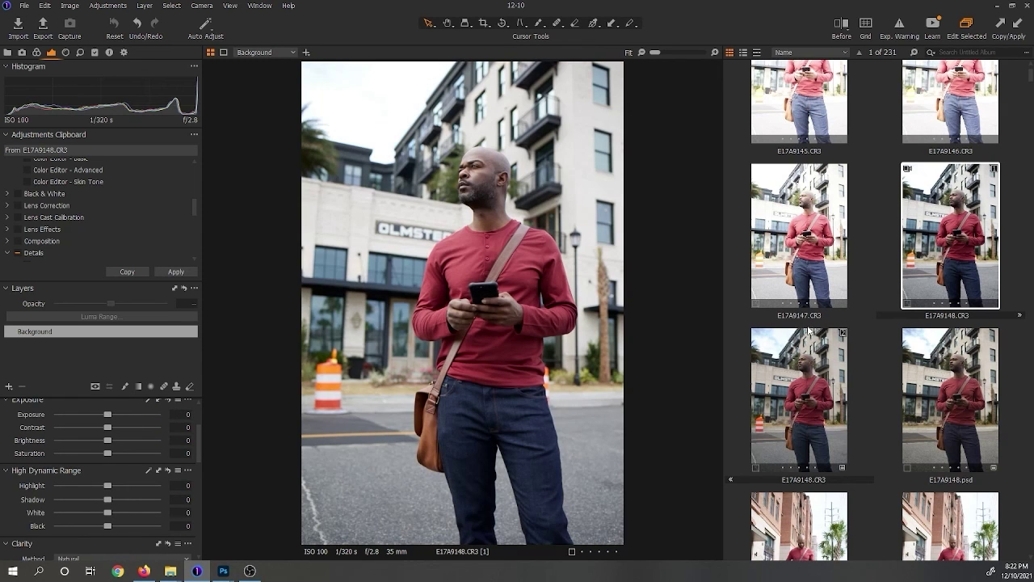
pyautogui.click(779, 390)
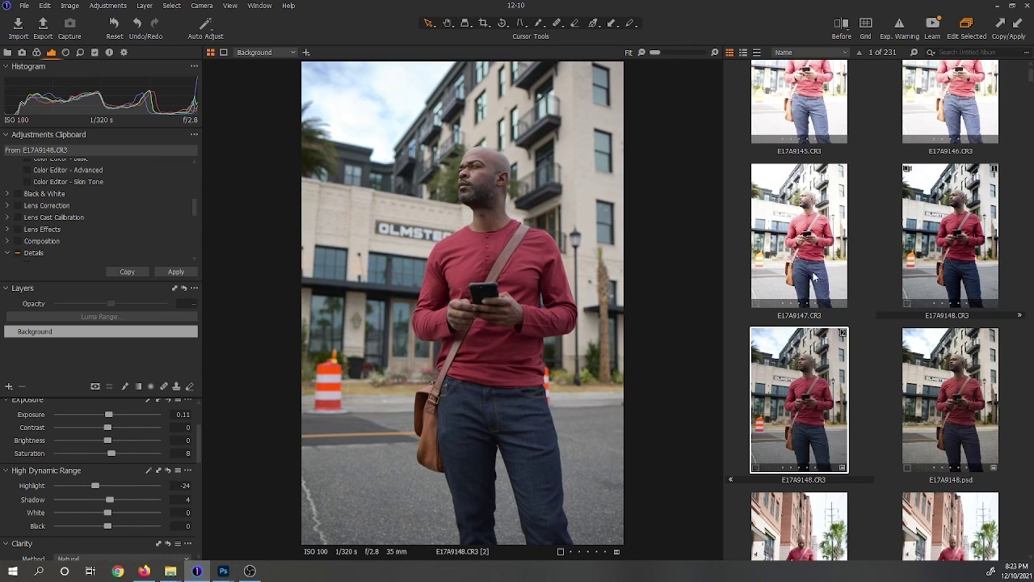
# - View the unedited and edited variants of E17A9148.CR3 individually, and show both side by side
pyautogui.click(929, 241)
pyautogui.click(807, 371)
pyautogui.click(942, 258)
pyautogui.keyDown('ctrl'); pyautogui.click(819, 361); pyautogui.keyUp('ctrl')
# - Compare the man's face up close at 50% in both variants of E17A9148.CR3
pyautogui.scroll(3, 276, 134)
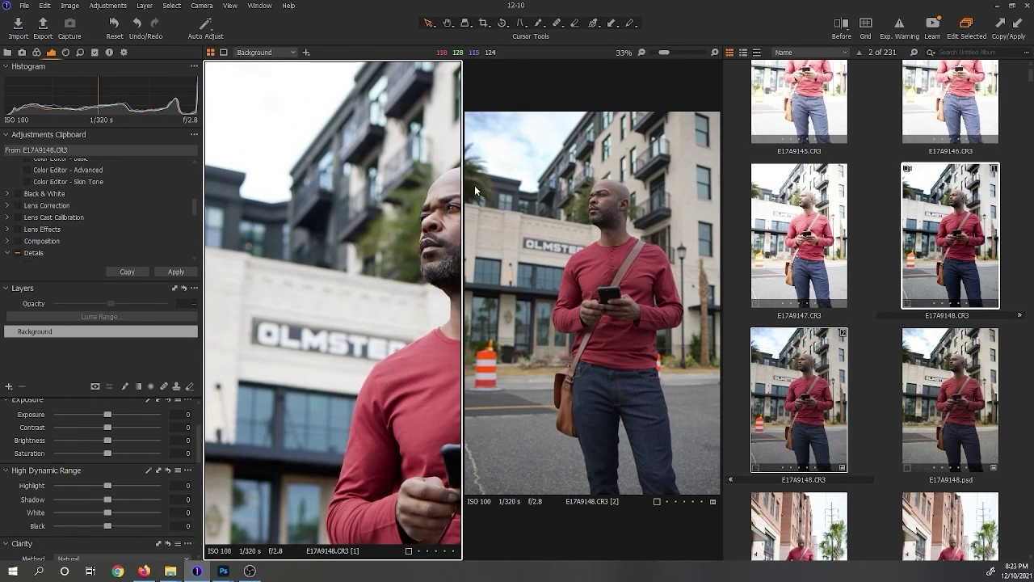
pyautogui.scroll(2, 509, 142)
pyautogui.scroll(1, 519, 136)
pyautogui.scroll(-3, 521, 139)
pyautogui.scroll(-3, 348, 176)
pyautogui.scroll(3, 410, 191)
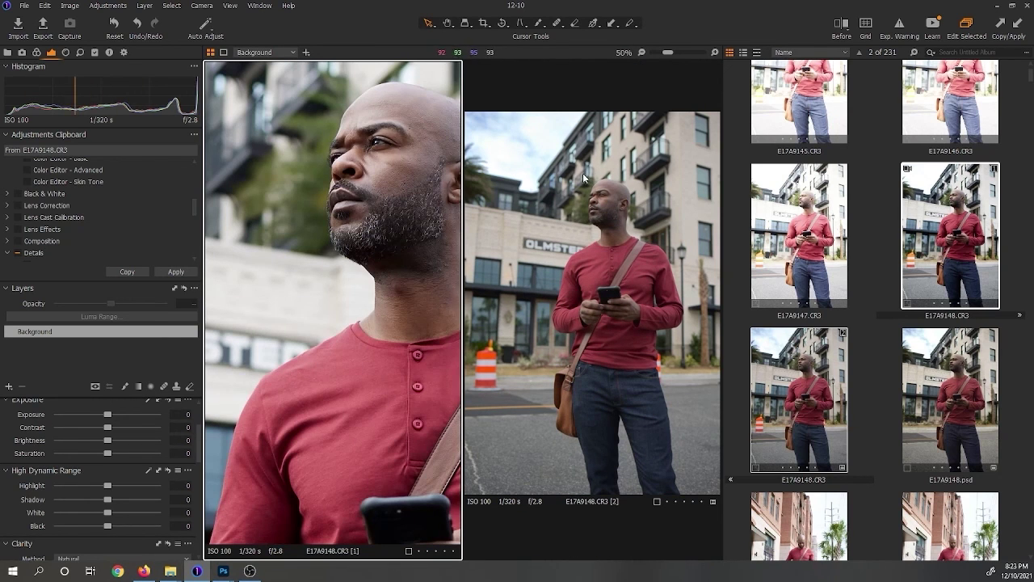
pyautogui.scroll(3, 583, 173)
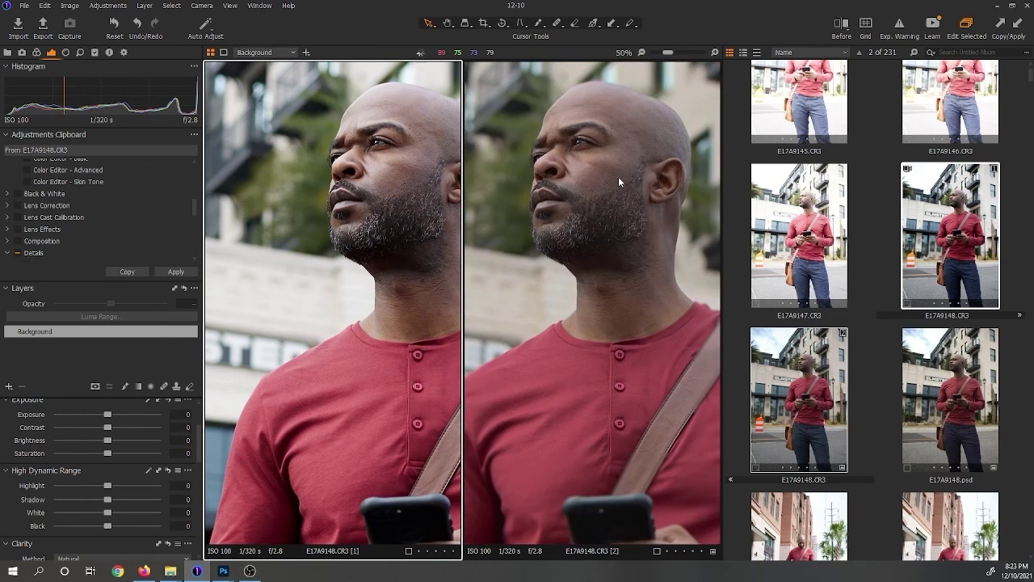
pyautogui.scroll(-3, 433, 158)
pyautogui.scroll(3, 435, 158)
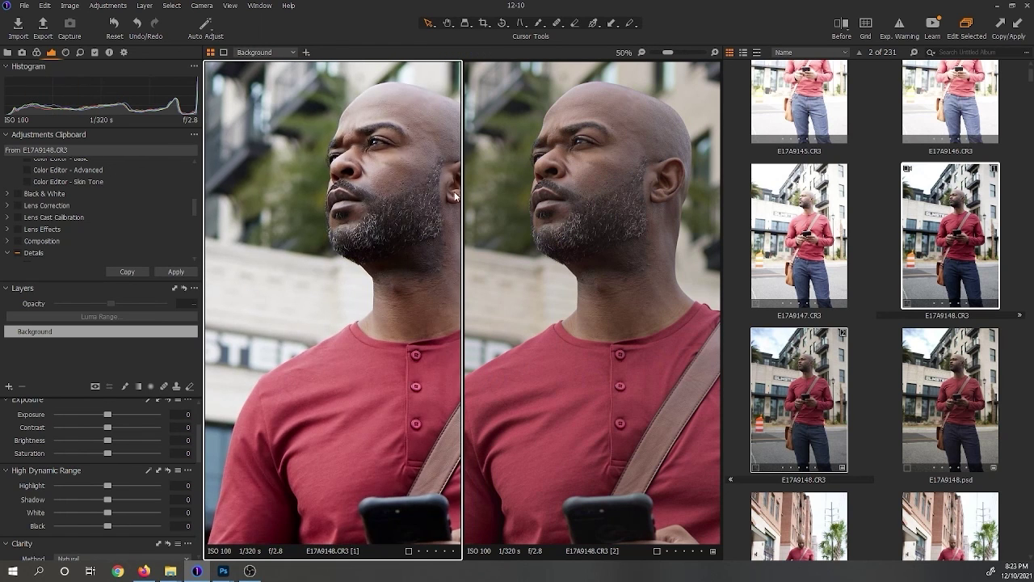
# - Examine details of both E17A9148.CR3 variants again and return to comparing the whole images side by side
pyautogui.scroll(-3, 404, 198)
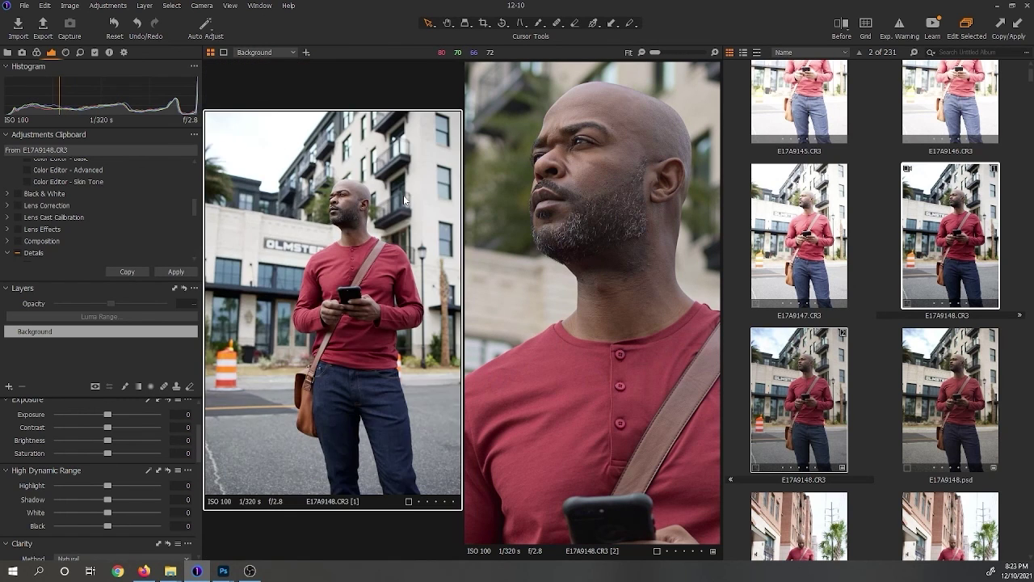
pyautogui.scroll(-3, 589, 216)
pyautogui.scroll(4, 589, 215)
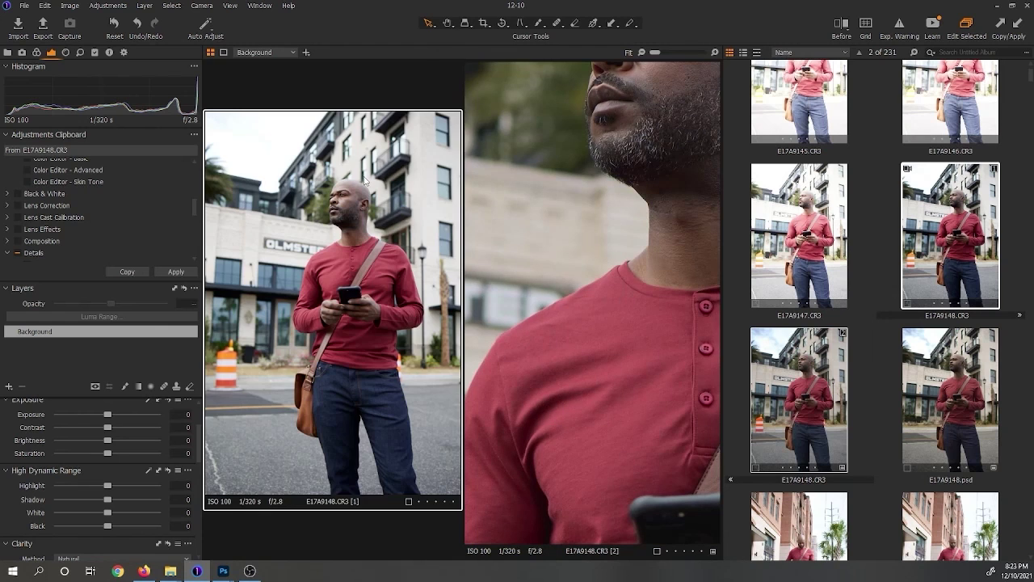
pyautogui.scroll(3, 365, 179)
pyautogui.scroll(-3, 329, 183)
pyautogui.scroll(-3, 606, 241)
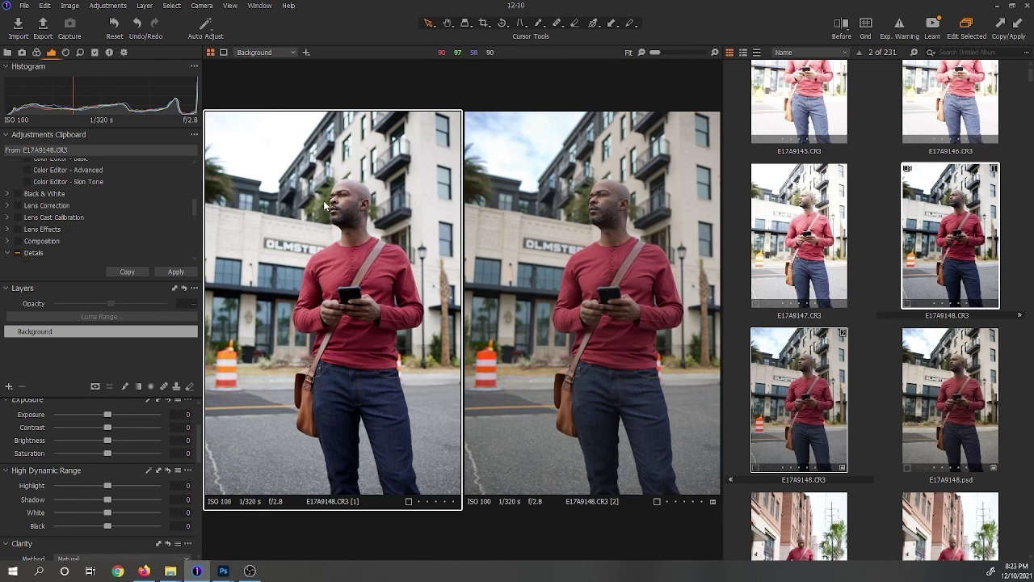
pyautogui.scroll(3, 355, 190)
pyautogui.scroll(-3, 355, 190)
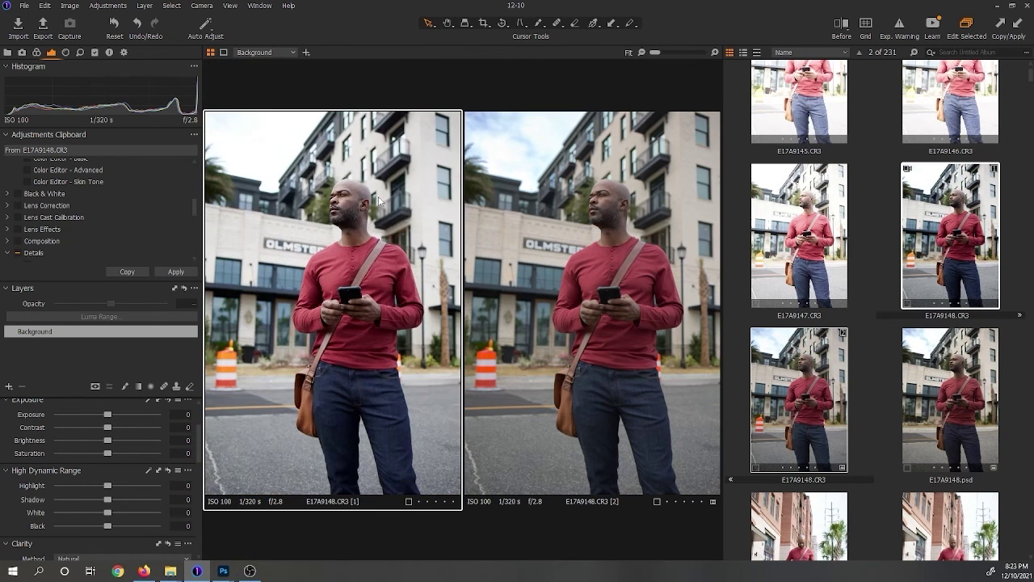
pyautogui.scroll(2, 657, 220)
pyautogui.scroll(-2, 577, 193)
# - Look up Adobe Photoshop 2022 among the Edit With applications for the edited variant, leaving without choosing one
pyautogui.click(865, 392)
pyautogui.click(830, 362)
pyautogui.rightClick(829, 362)
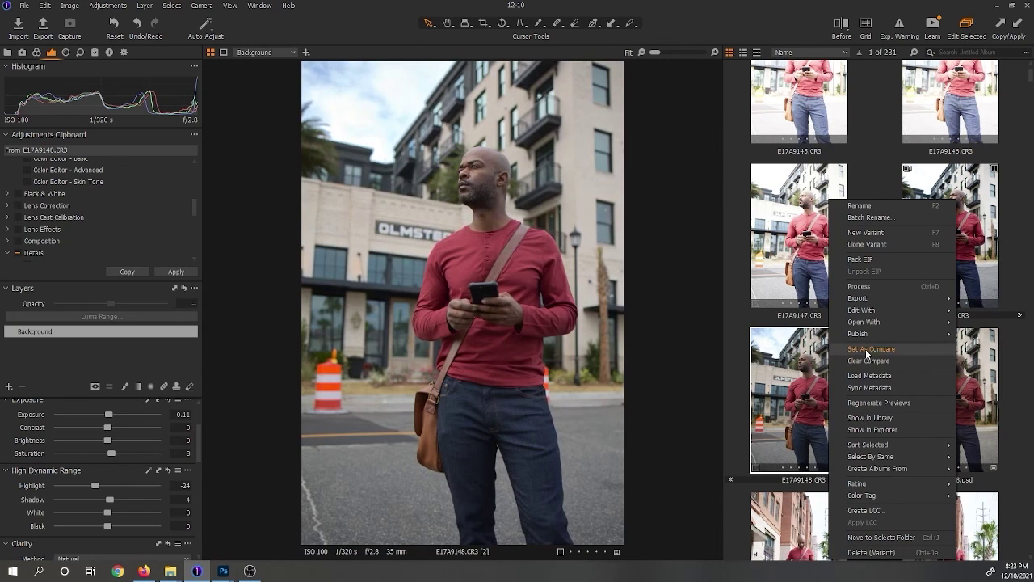
pyautogui.moveTo(876, 315)
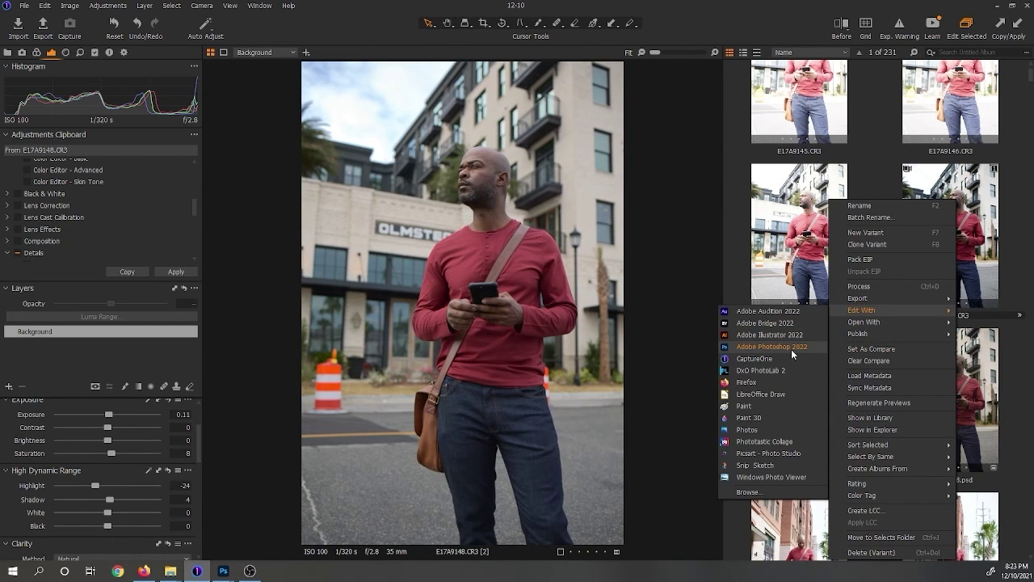
pyautogui.click(1011, 329)
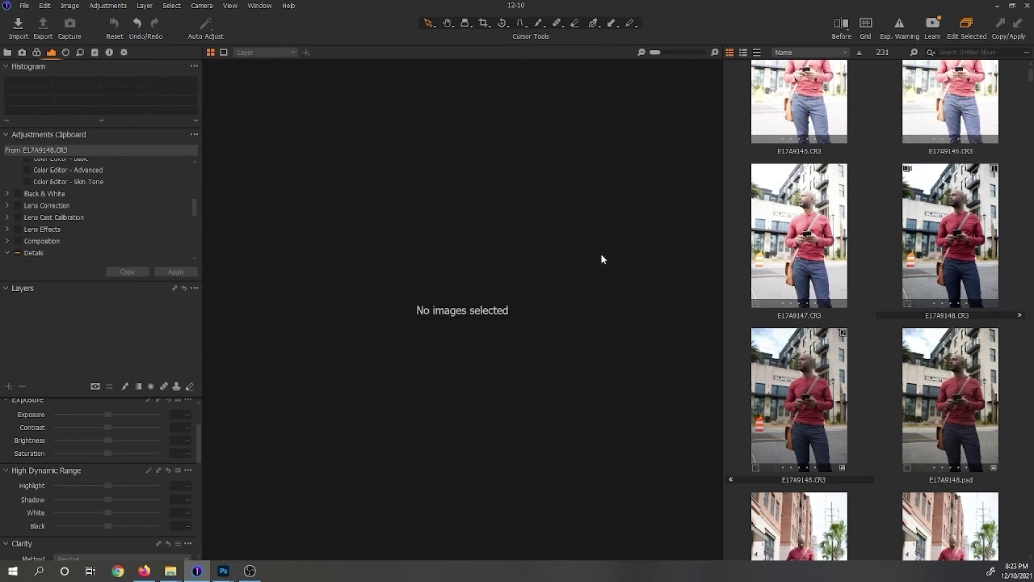
# - View E17A9148.psd on its own, and show it side by side with both variants of E17A9148.CR3
pyautogui.click(933, 387)
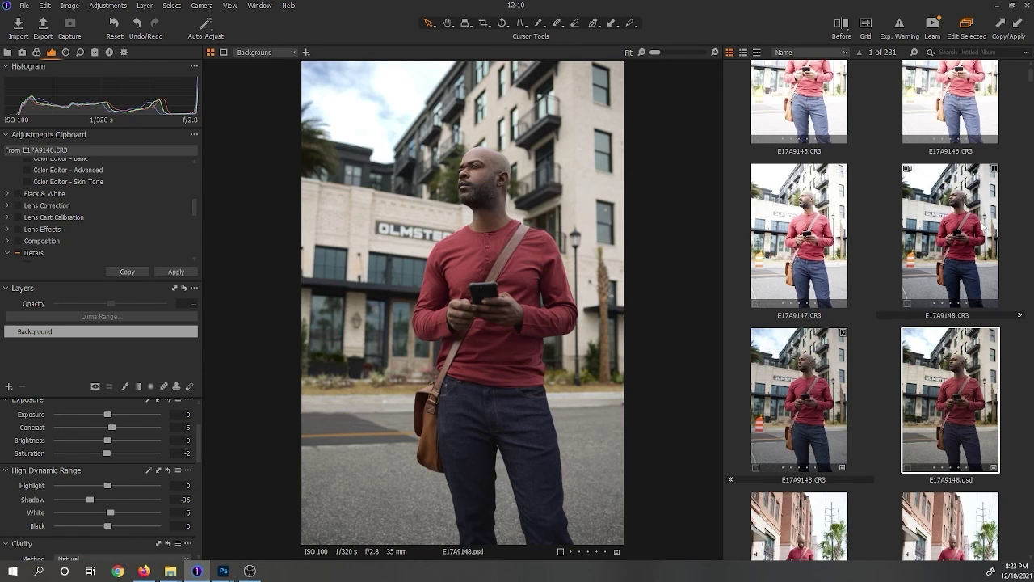
pyautogui.click(960, 223)
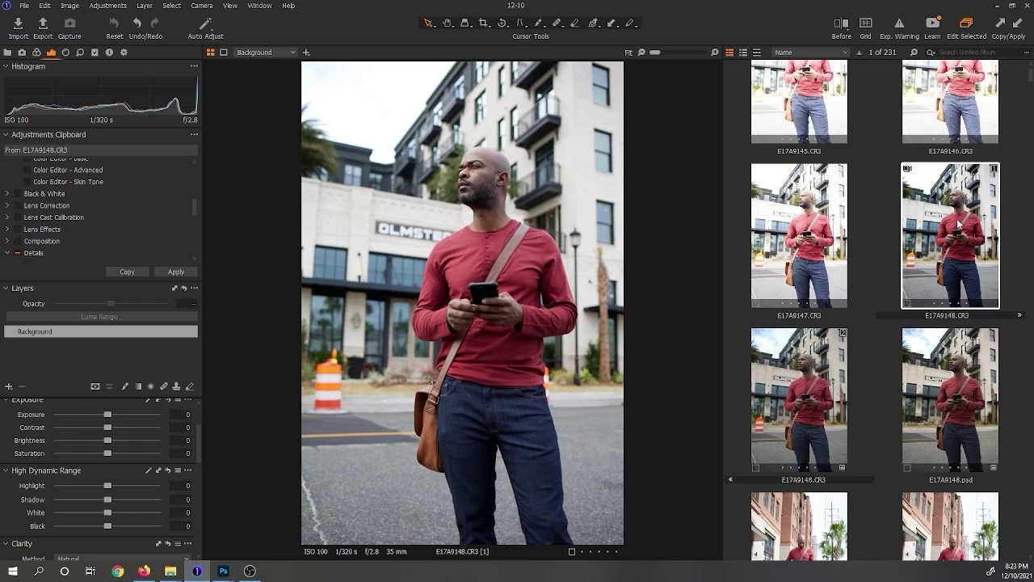
pyautogui.keyDown('ctrl'); pyautogui.click(816, 387); pyautogui.keyUp('ctrl')
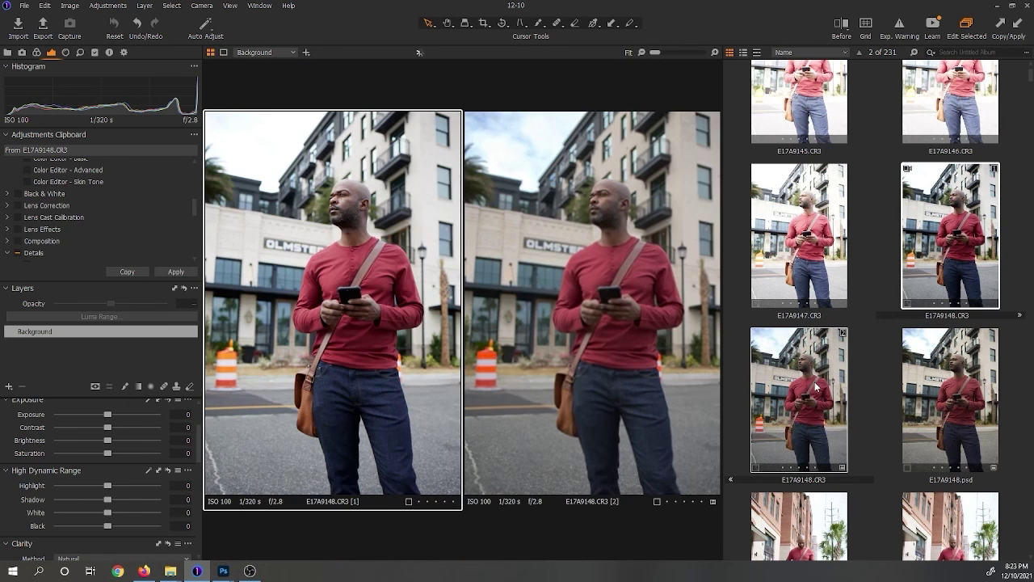
pyautogui.keyDown('ctrl'); pyautogui.click(958, 362); pyautogui.keyUp('ctrl')
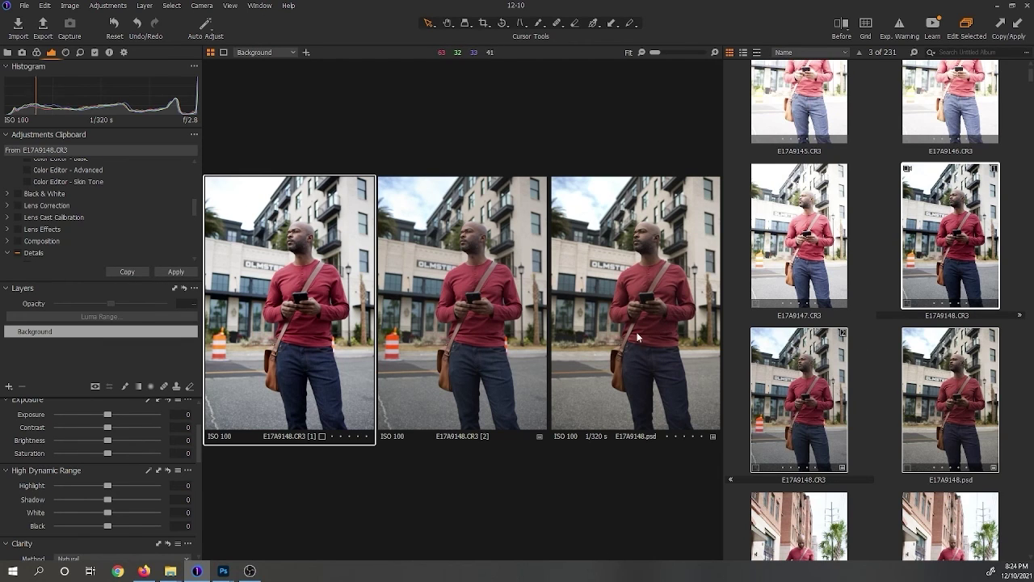
# - Compare the orange barrel and pavement area in the edited variant of E17A9148.CR3 with the same area in E17A9148.psd
pyautogui.scroll(2, 389, 405)
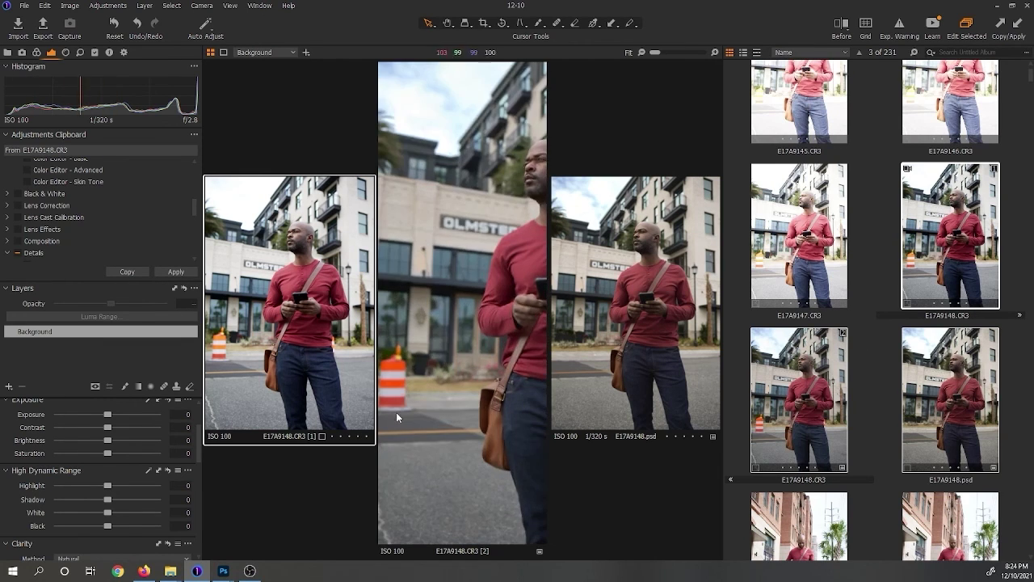
pyautogui.scroll(-2, 396, 412)
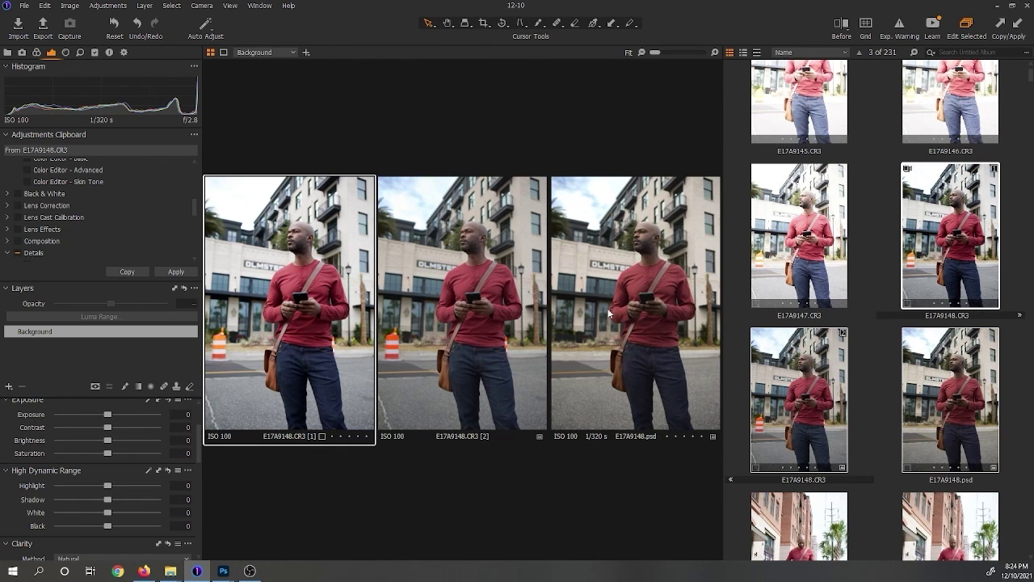
pyautogui.scroll(3, 408, 338)
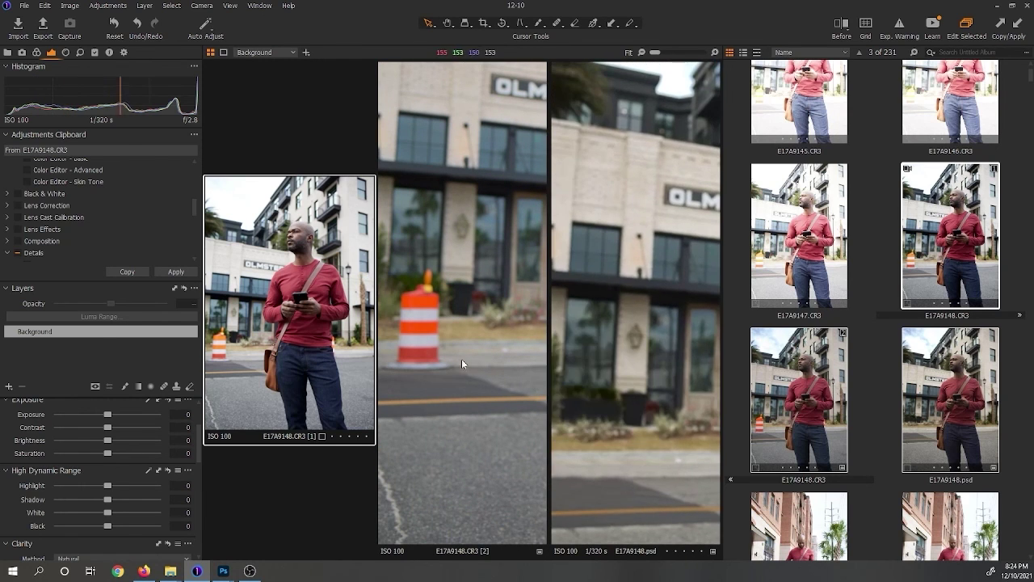
pyautogui.scroll(-3, 462, 359)
pyautogui.moveTo(619, 368); pyautogui.dragTo(618, 368)
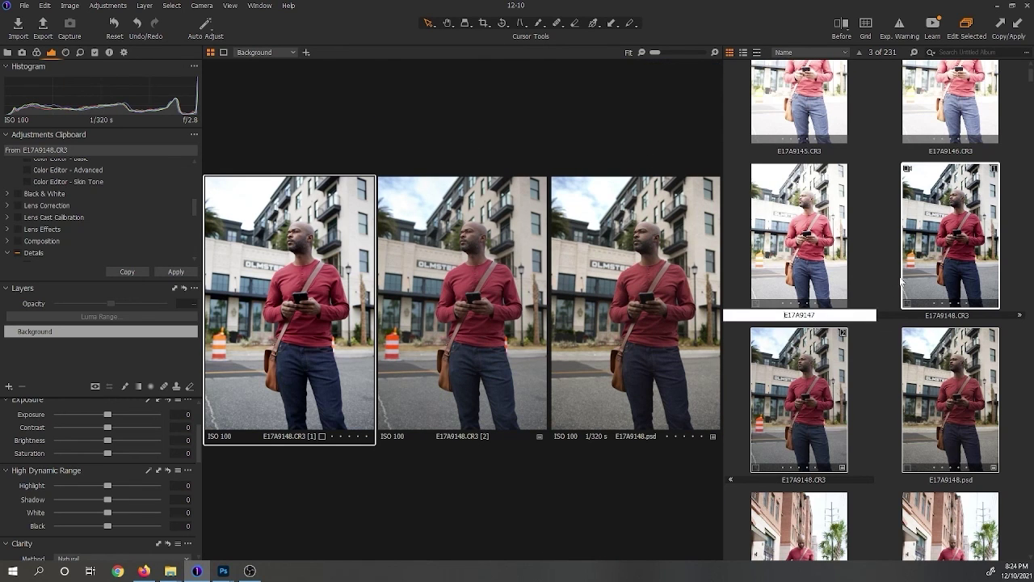
pyautogui.click(863, 269)
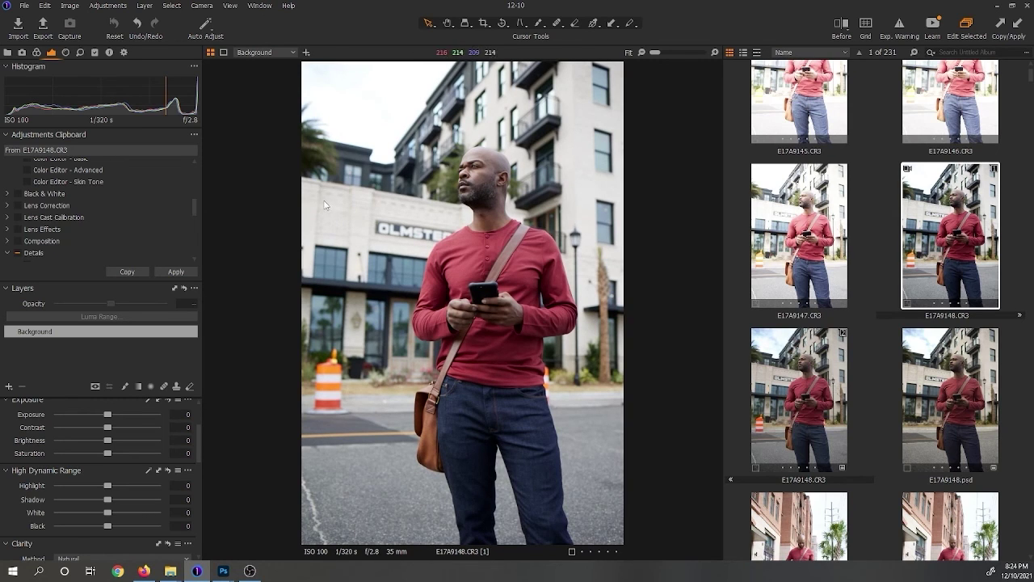
# - Activate annotation drawing on the unedited variant of E17A9148.CR3 and try a white circle around the wall fixture below the storefront sign
pyautogui.click(629, 23)
pyautogui.click(606, 39)
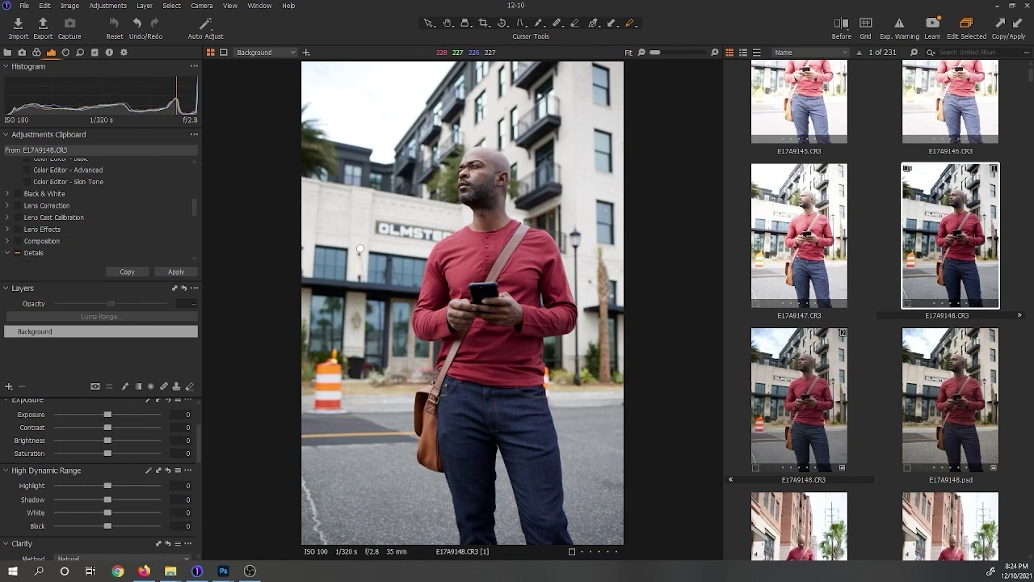
pyautogui.moveTo(361, 248)
pyautogui.mouseDown()
pyautogui.moveTo(363, 241)
pyautogui.moveTo(351, 257)
pyautogui.mouseUp()
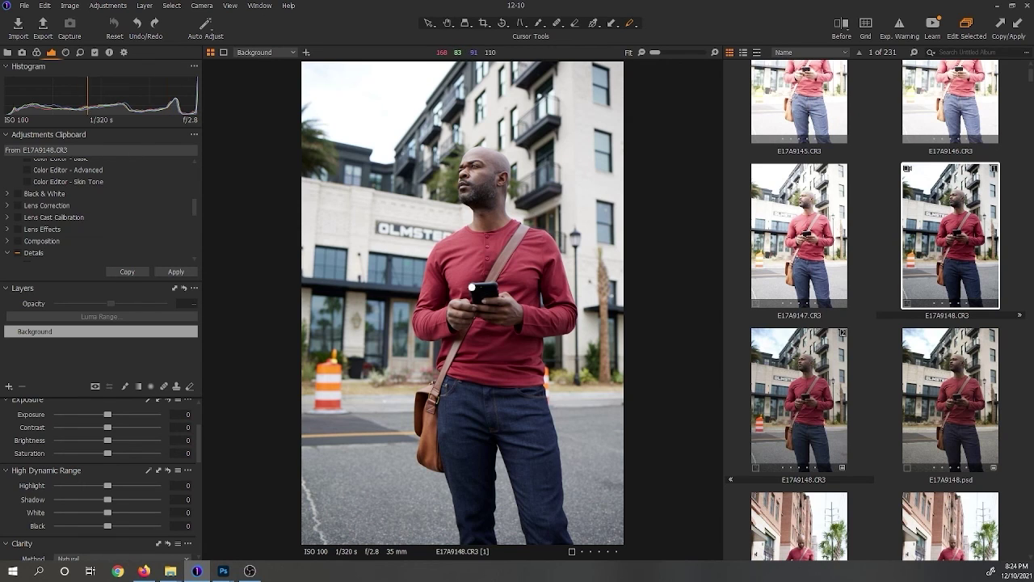
# - Set the annotation color to black and circle the small wall fixtures on both sides of the man
pyautogui.rightClick(498, 299)
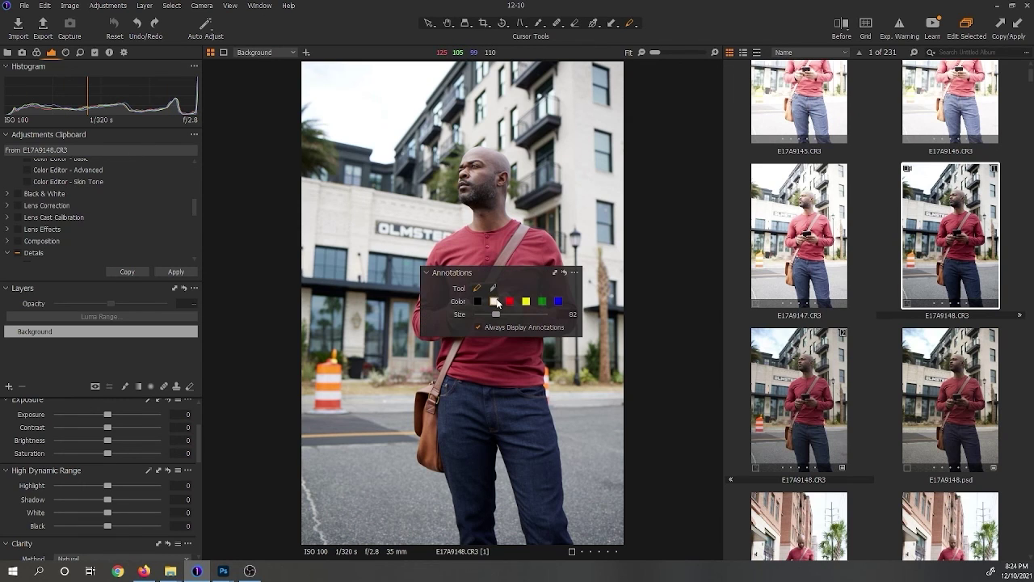
pyautogui.click(478, 301)
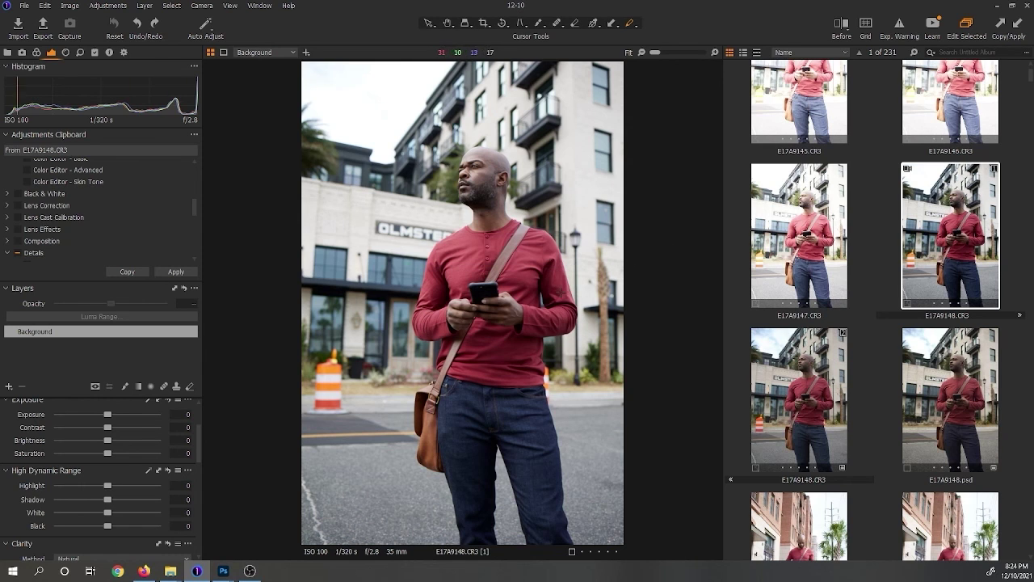
pyautogui.moveTo(362, 243)
pyautogui.mouseDown()
pyautogui.moveTo(350, 262)
pyautogui.moveTo(360, 242)
pyautogui.mouseUp()
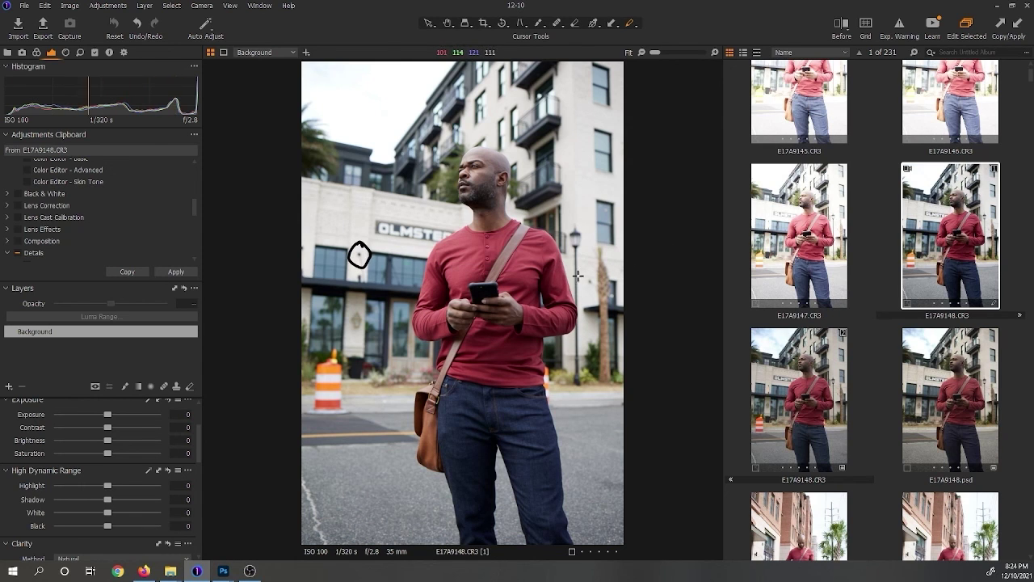
pyautogui.moveTo(596, 283); pyautogui.dragTo(593, 273)
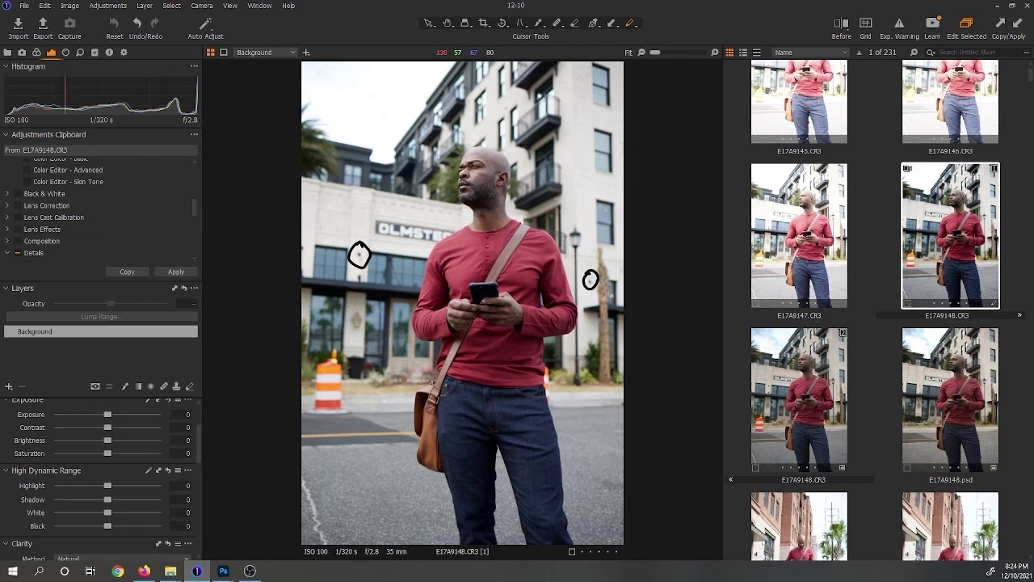
# - Circle in black both orange barrels, the pavement crack in the lower-left foreground and the pavement at the photo's lower-right edge
pyautogui.moveTo(549, 358)
pyautogui.mouseDown()
pyautogui.moveTo(530, 378)
pyautogui.moveTo(541, 360)
pyautogui.mouseUp()
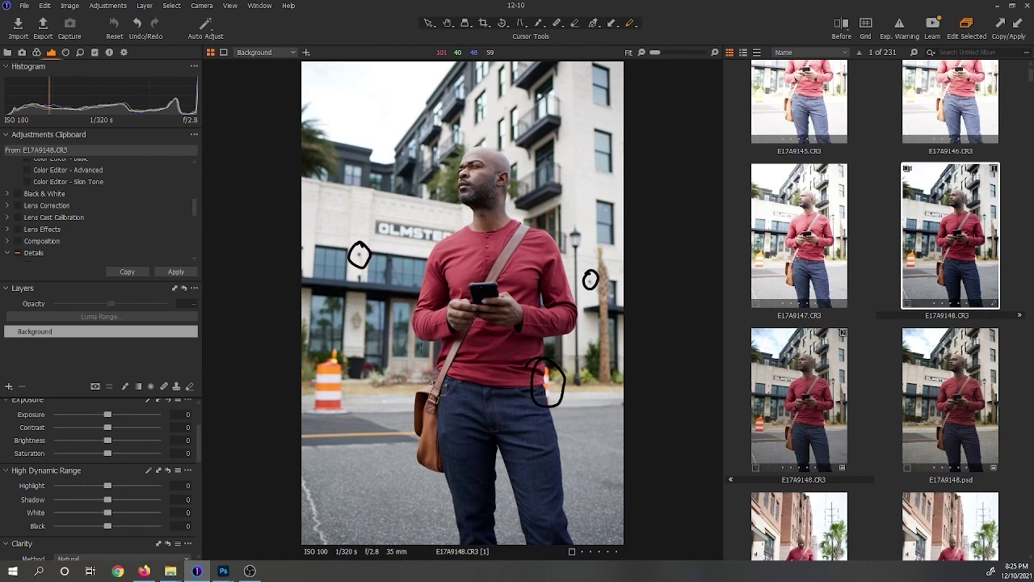
pyautogui.moveTo(333, 344)
pyautogui.mouseDown()
pyautogui.moveTo(307, 404)
pyautogui.moveTo(347, 399)
pyautogui.moveTo(325, 343)
pyautogui.mouseUp()
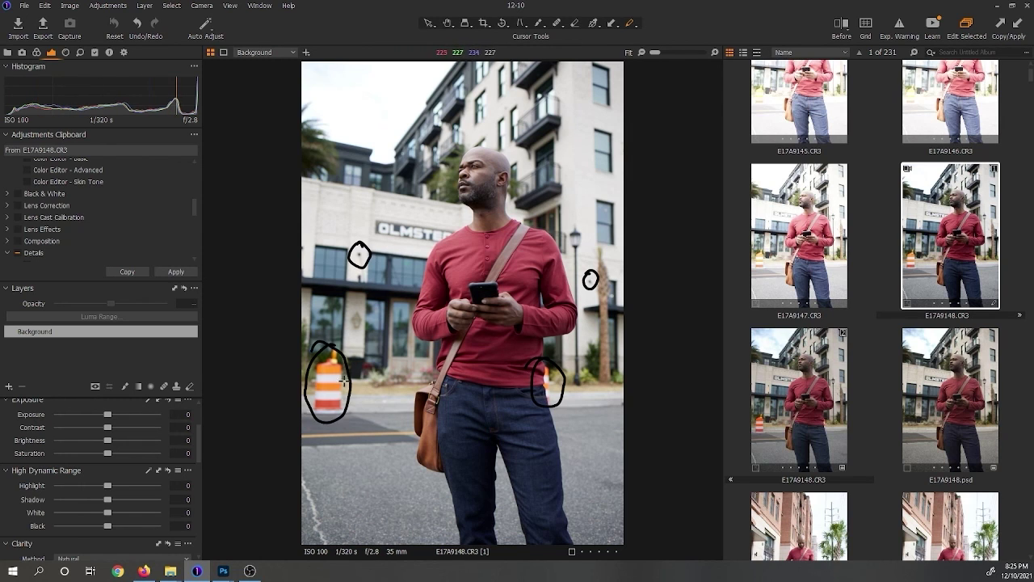
pyautogui.moveTo(309, 473)
pyautogui.mouseDown()
pyautogui.moveTo(298, 537)
pyautogui.moveTo(341, 510)
pyautogui.moveTo(303, 467)
pyautogui.mouseUp()
pyautogui.moveTo(616, 463)
pyautogui.mouseDown()
pyautogui.moveTo(624, 459)
pyautogui.moveTo(619, 466)
pyautogui.mouseUp()
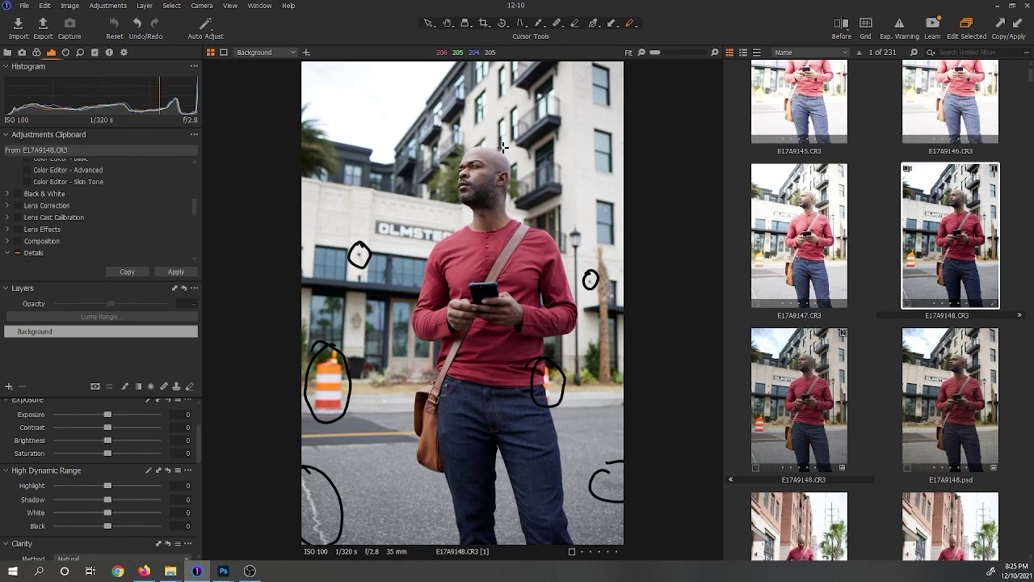
# - Set the annotation color to yellow and circle the man's cheek
pyautogui.rightClick(518, 231)
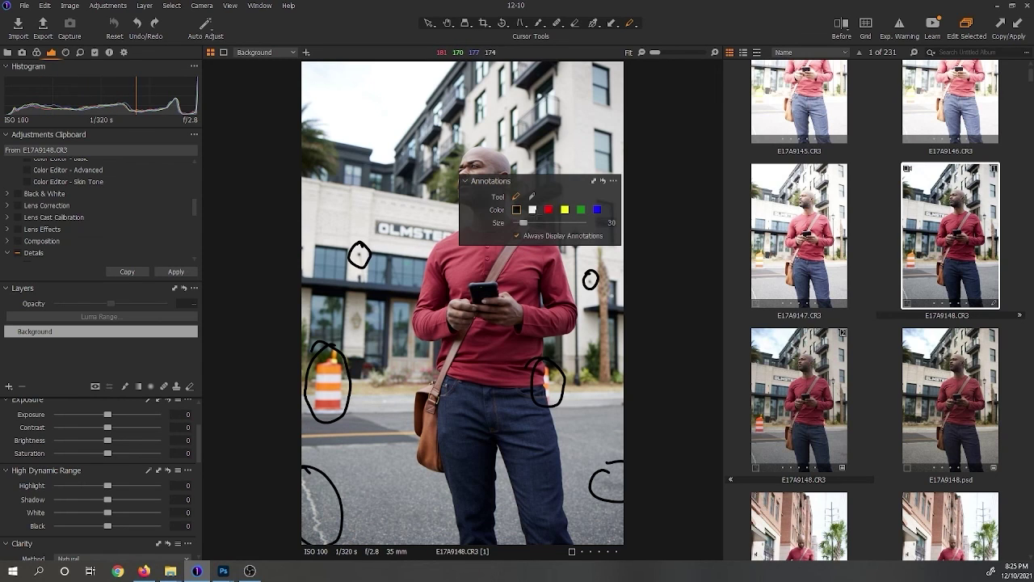
pyautogui.click(564, 210)
pyautogui.moveTo(488, 165)
pyautogui.mouseDown()
pyautogui.moveTo(493, 178)
pyautogui.moveTo(485, 162)
pyautogui.mouseUp()
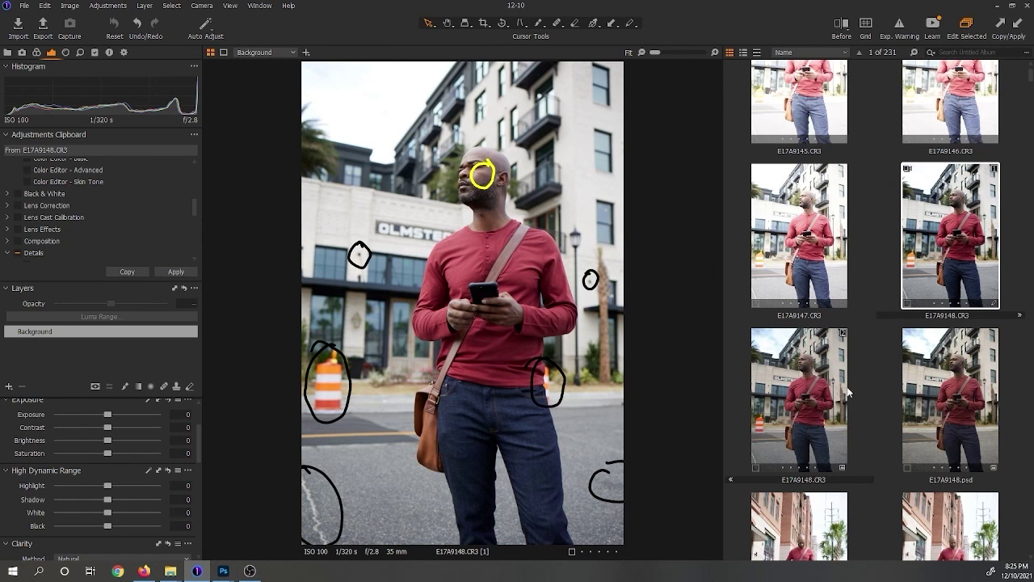
# - Show the annotated E17A9148.CR3 beside E17A9148.psd and compare the face up close and the whole images
pyautogui.keyDown('ctrl'); pyautogui.click(942, 392); pyautogui.keyUp('ctrl')
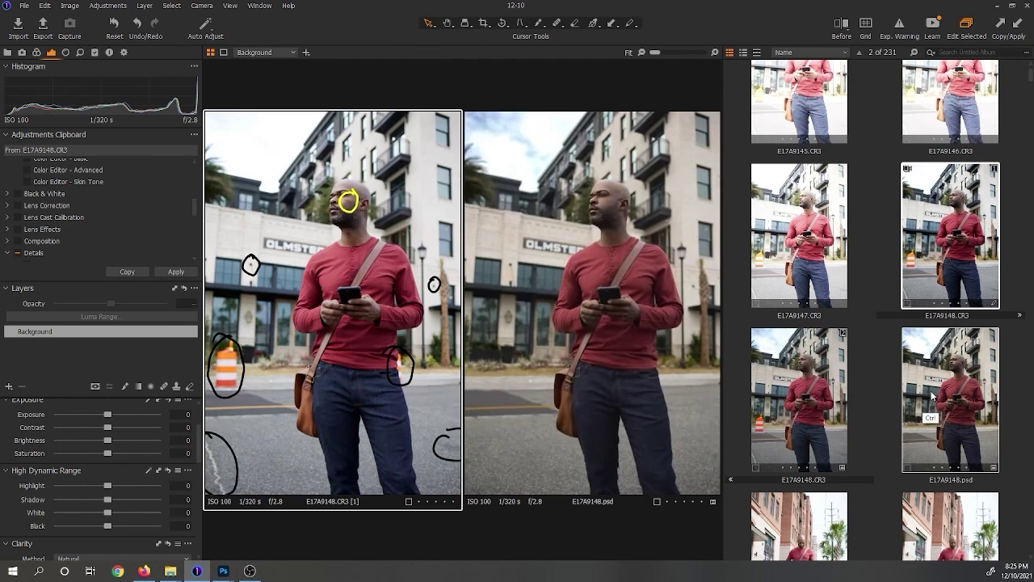
pyautogui.scroll(2, 338, 237)
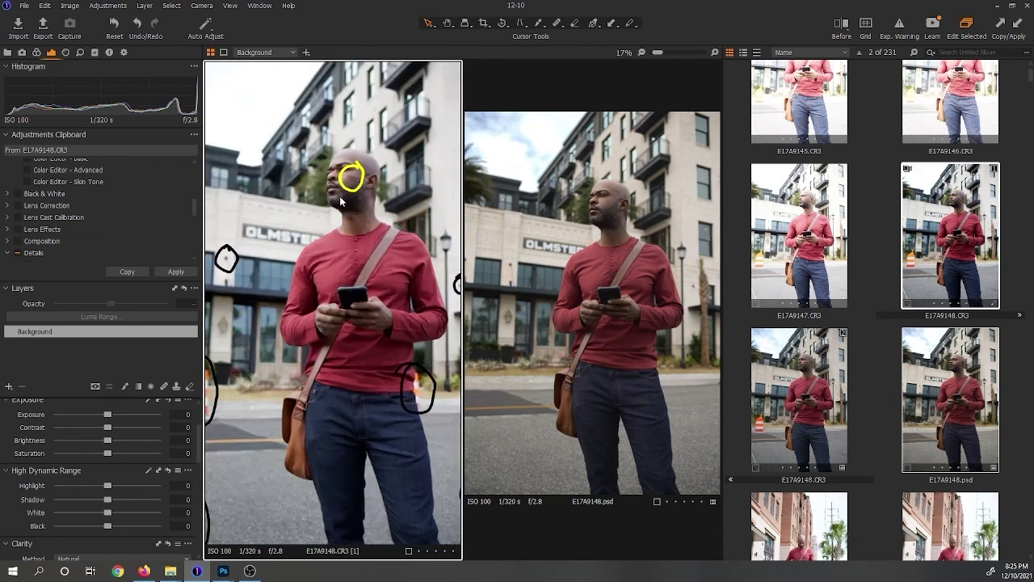
pyautogui.scroll(1, 608, 182)
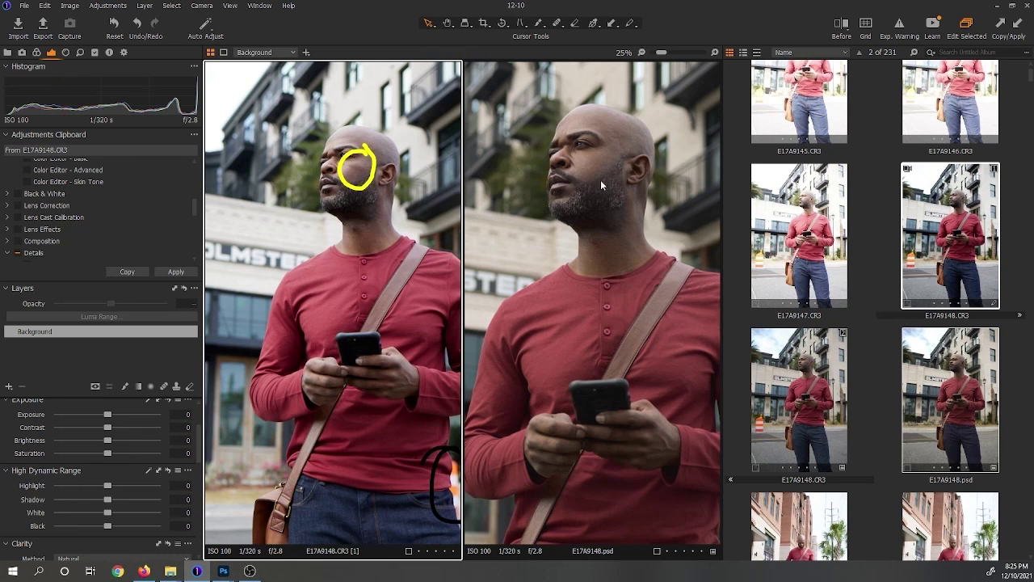
pyautogui.scroll(-1, 368, 187)
pyautogui.scroll(-1, 602, 169)
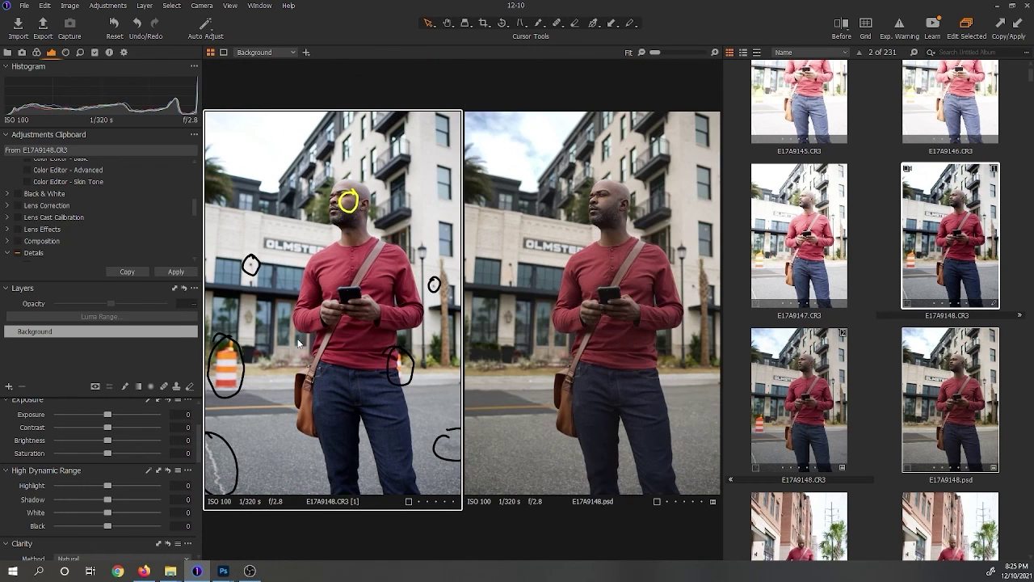
# - Show the color-edited E17A9148.CR3 beside E17A9148.psd in place of the annotated photo
pyautogui.scroll(1, 237, 378)
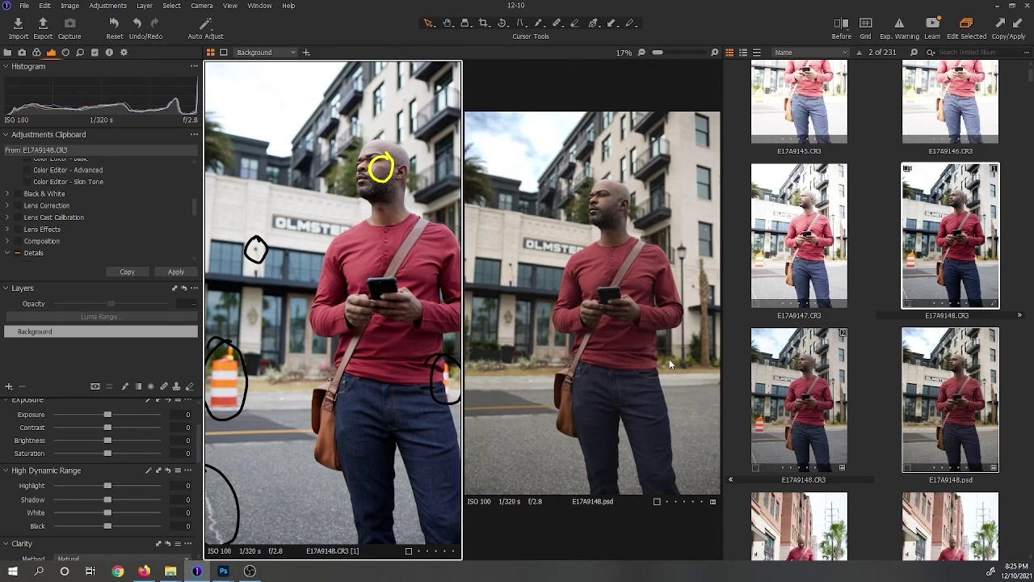
pyautogui.scroll(-1, 385, 289)
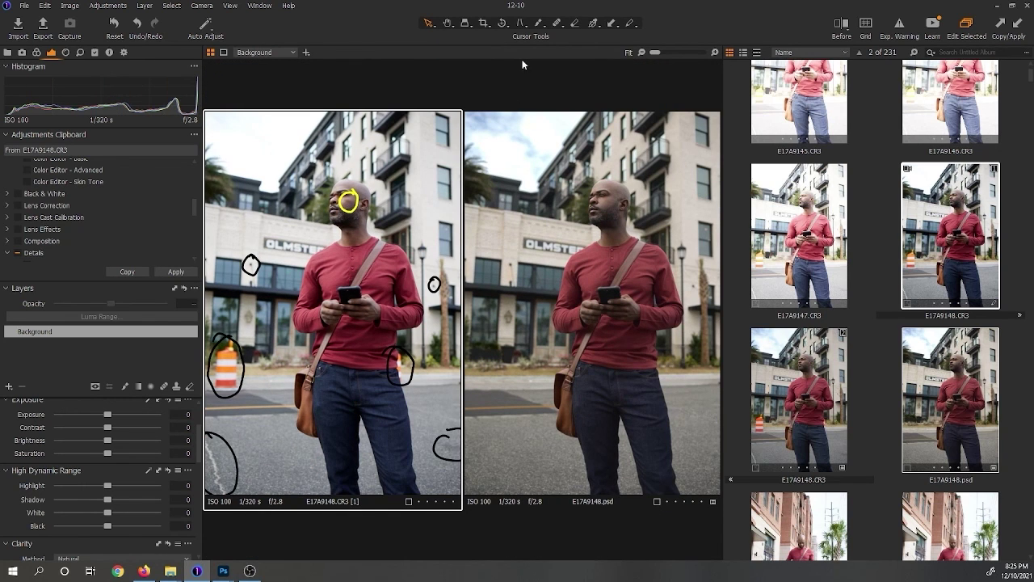
pyautogui.click(884, 356)
pyautogui.click(944, 368)
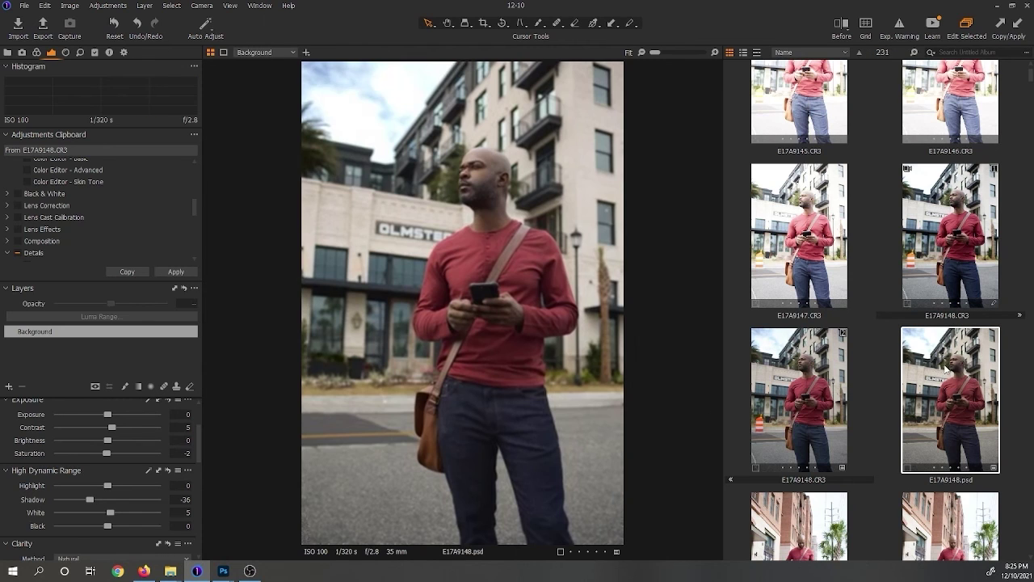
pyautogui.keyDown('ctrl'); pyautogui.click(806, 358); pyautogui.keyUp('ctrl')
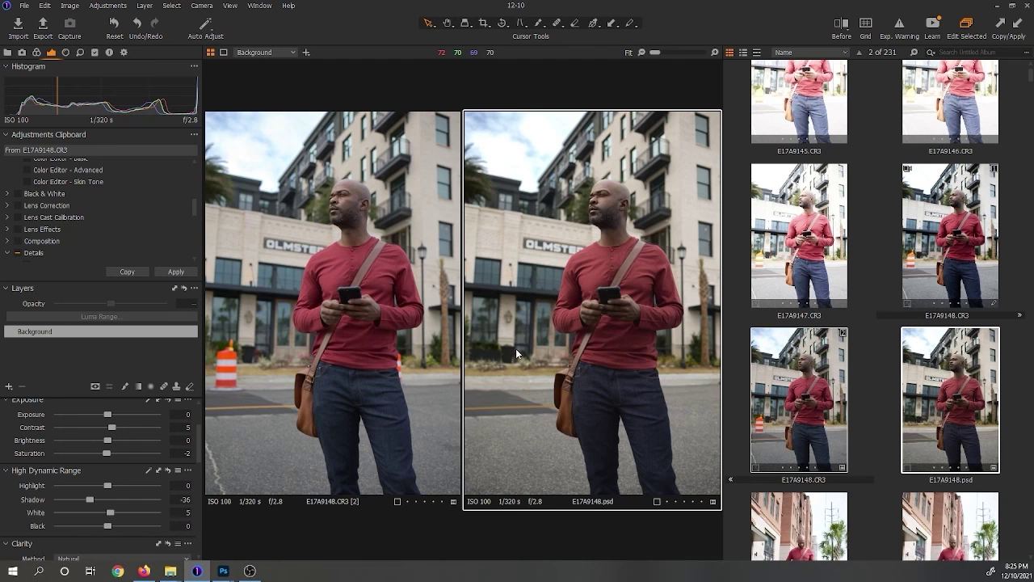
# - Compare the man's face up close in the color-edited E17A9148.CR3 and E17A9148.psd, then view both whole images
pyautogui.scroll(3, 344, 162)
pyautogui.scroll(2, 344, 162)
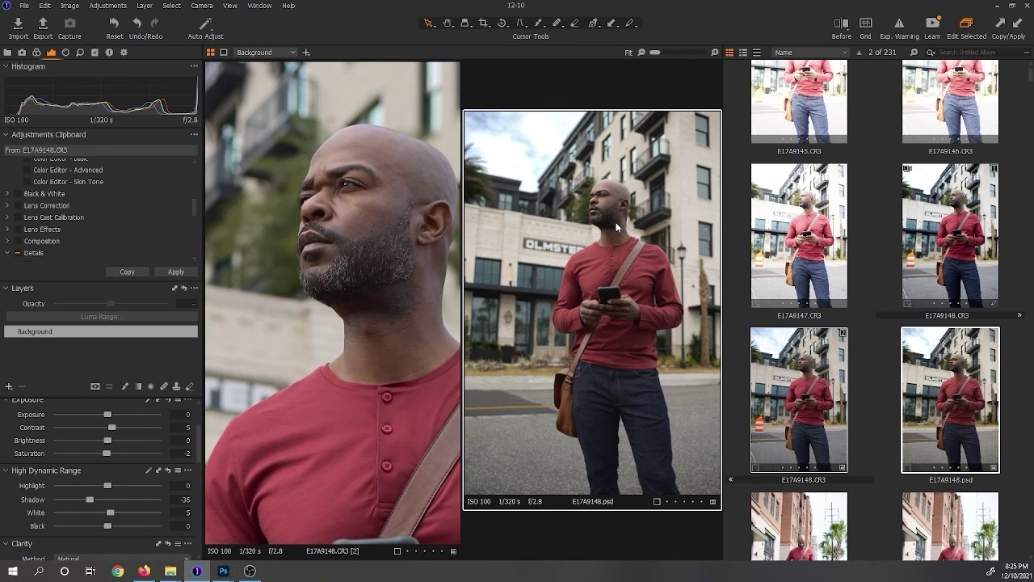
pyautogui.scroll(4, 616, 194)
pyautogui.scroll(-4, 589, 166)
pyautogui.doubleClick(589, 165)
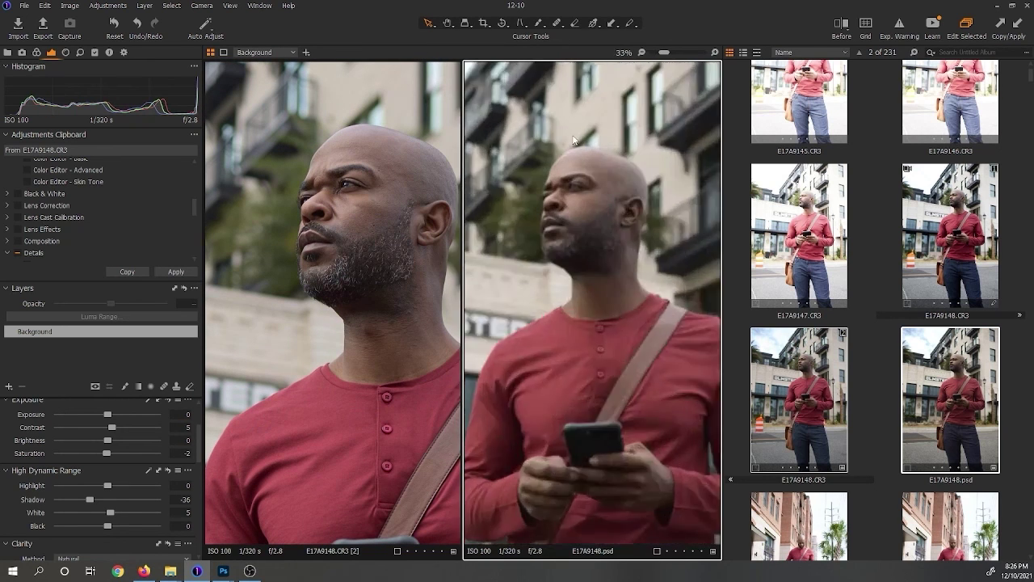
pyautogui.moveTo(581, 220); pyautogui.dragTo(609, 261)
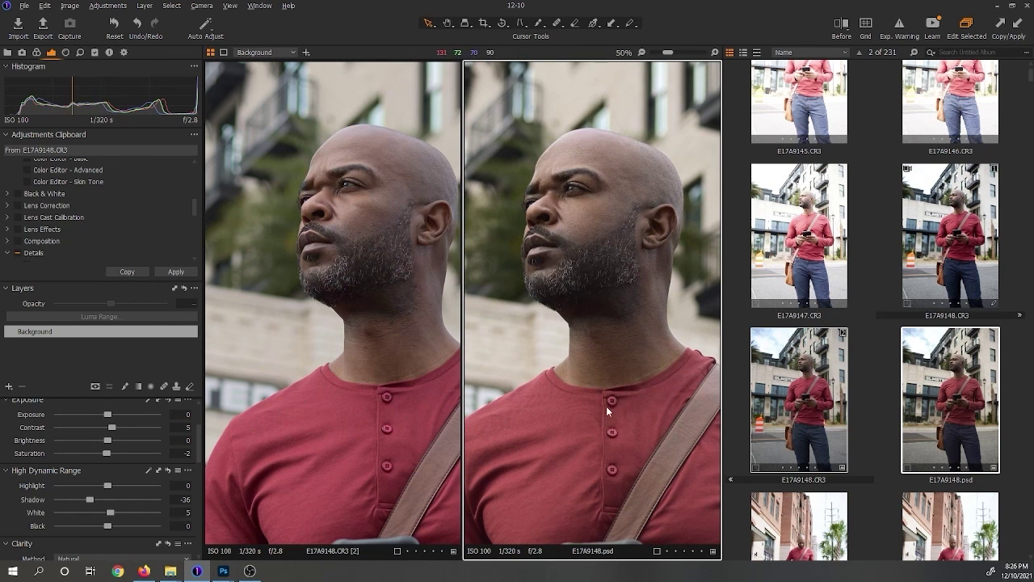
pyautogui.doubleClick(371, 395)
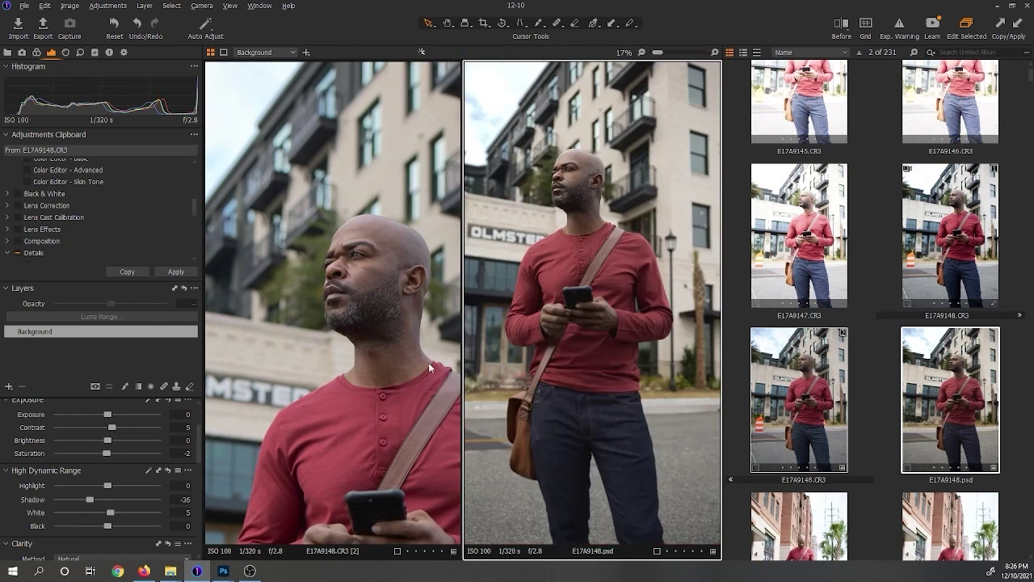
pyautogui.scroll(-1, 391, 357)
pyautogui.scroll(-1, 561, 310)
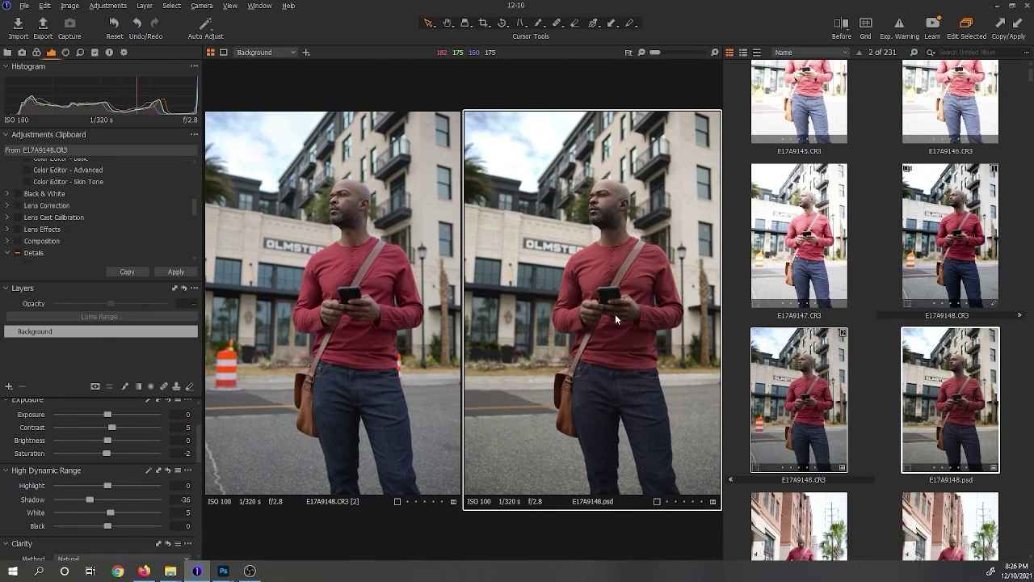
# - Show only E17A9148.psd in the viewer and look over its neighbouring thumbnails
pyautogui.click(895, 386)
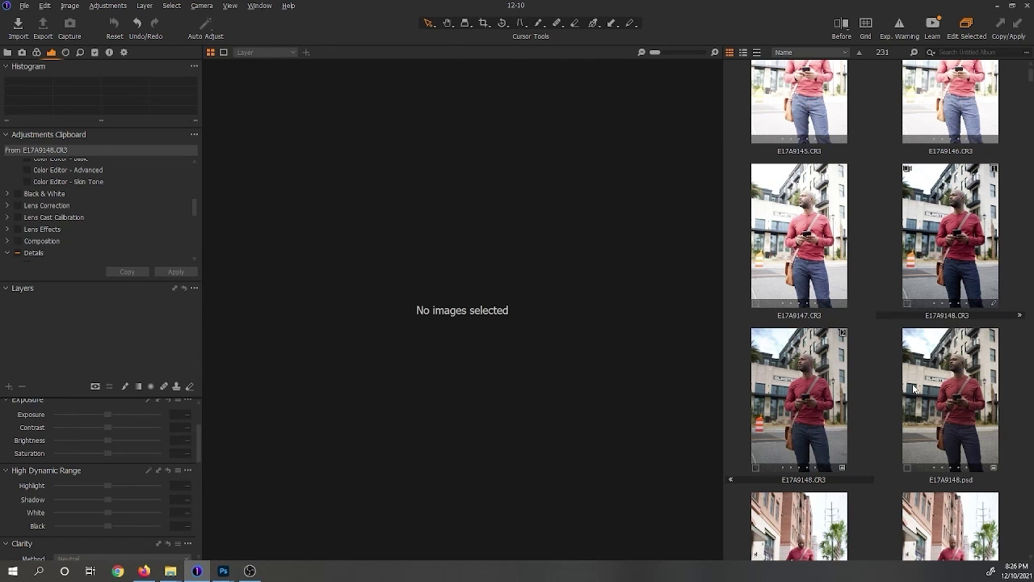
pyautogui.click(937, 392)
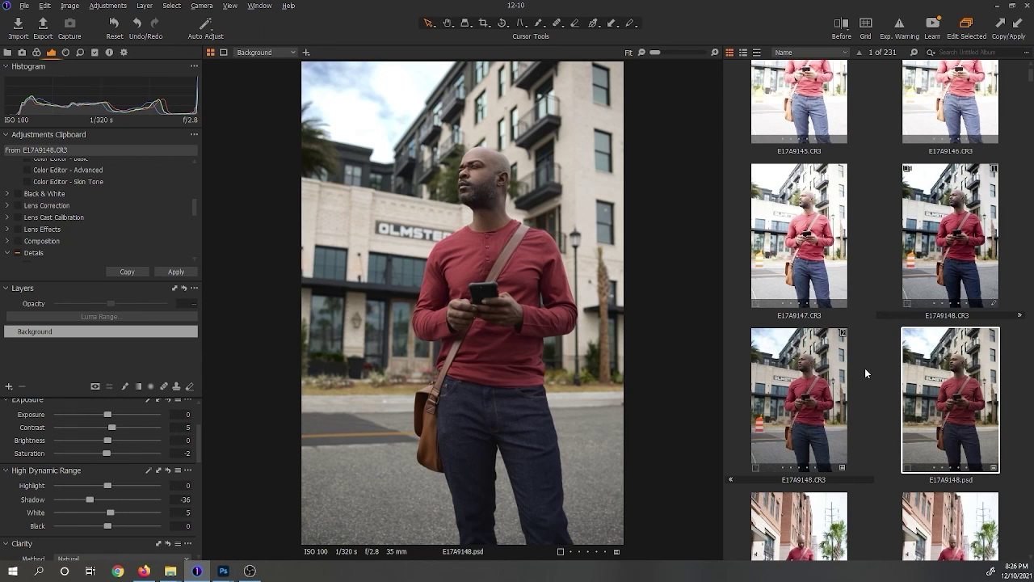
pyautogui.scroll(-3, 866, 372)
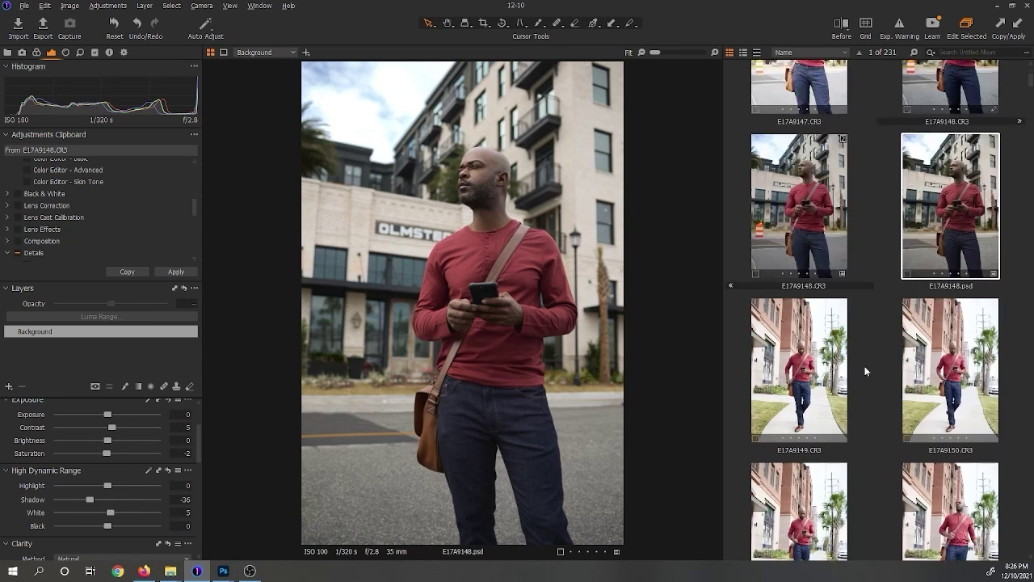
pyautogui.scroll(3, 858, 366)
pyautogui.scroll(-2, 857, 359)
pyautogui.scroll(2, 856, 359)
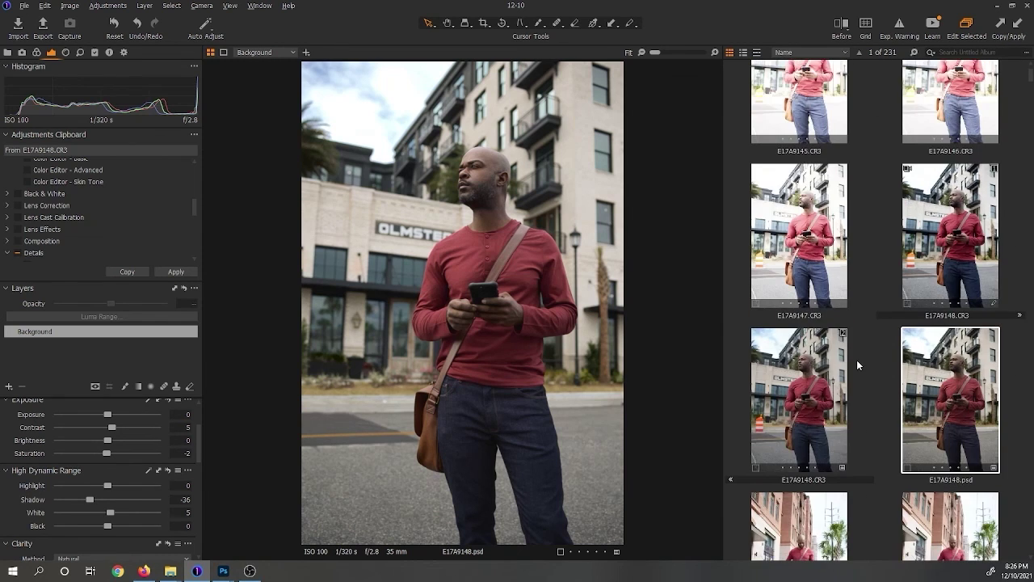
# - Copy the adjustments of the color-edited E17A9148.CR3 to the adjustments clipboard and review the included settings
pyautogui.click(871, 328)
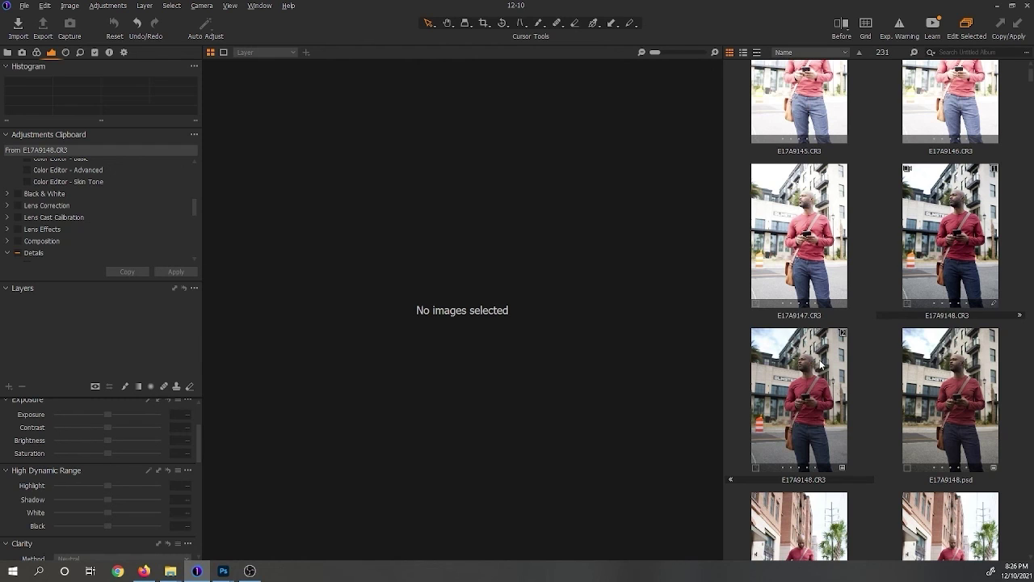
pyautogui.click(820, 365)
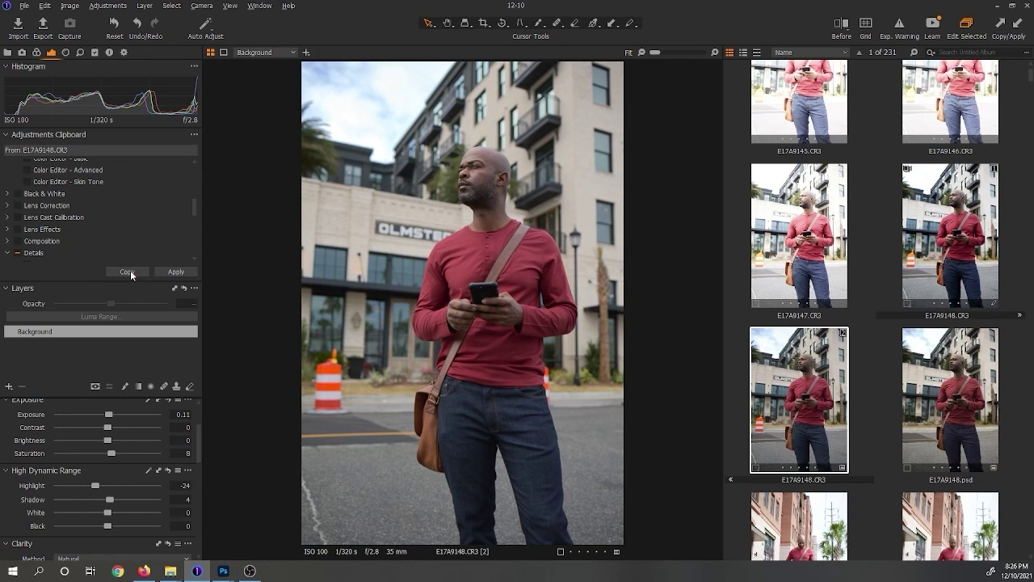
pyautogui.click(876, 393)
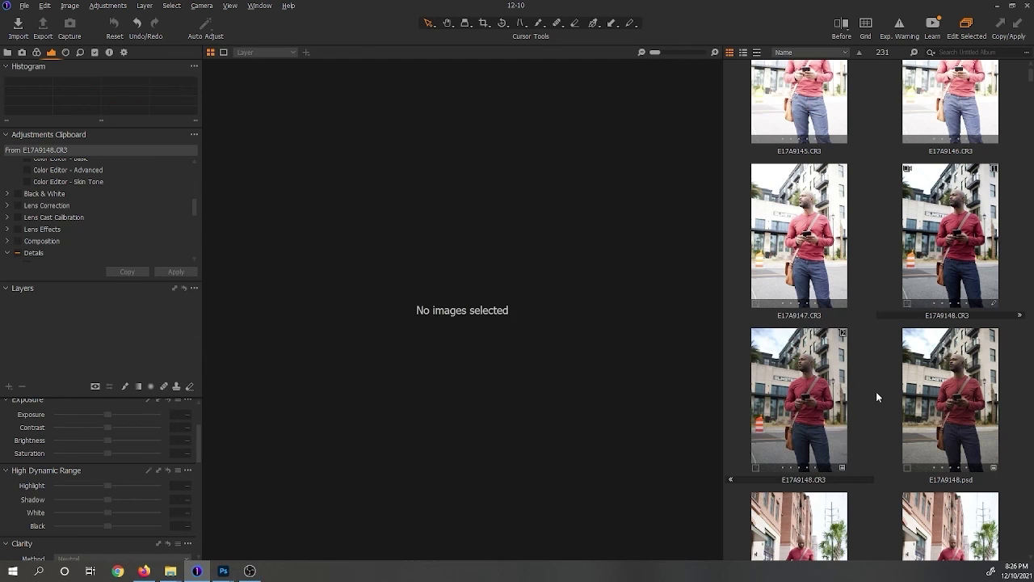
pyautogui.scroll(-1, 881, 392)
pyautogui.scroll(1, 886, 394)
pyautogui.click(784, 397)
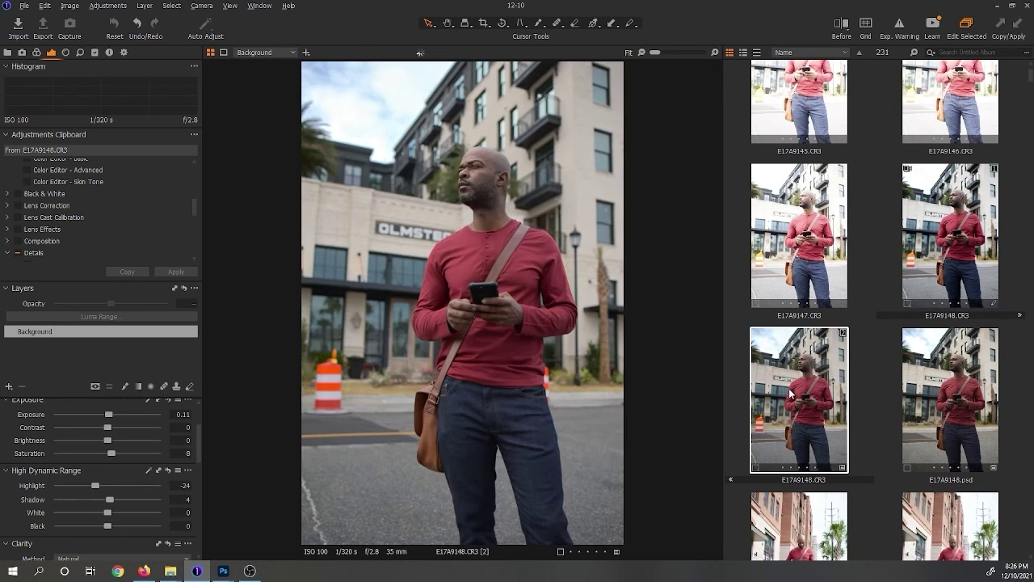
pyautogui.scroll(5, 117, 232)
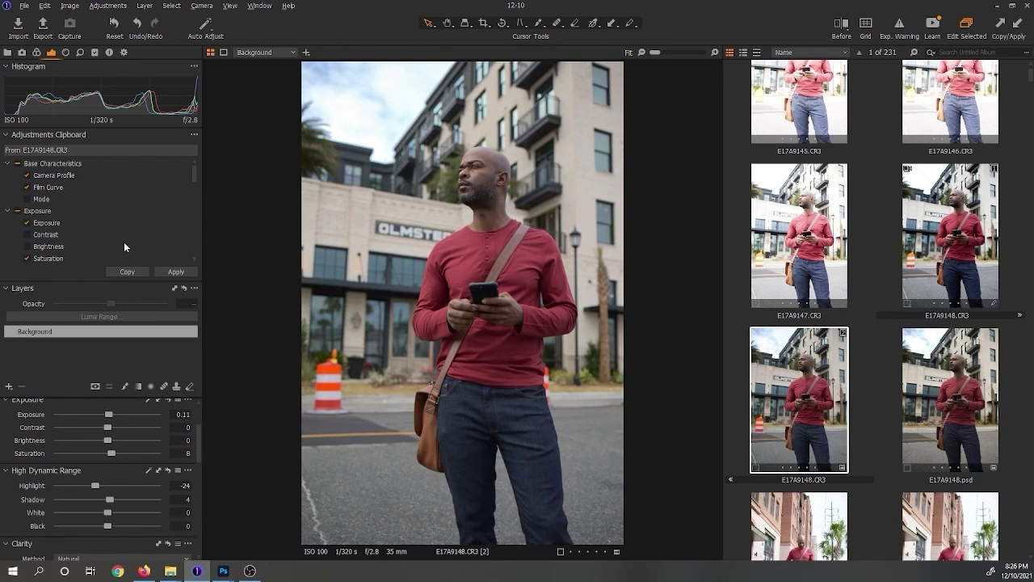
pyautogui.click(122, 273)
pyautogui.scroll(-2, 28, 170)
pyautogui.scroll(2, 57, 189)
pyautogui.scroll(-3, 72, 201)
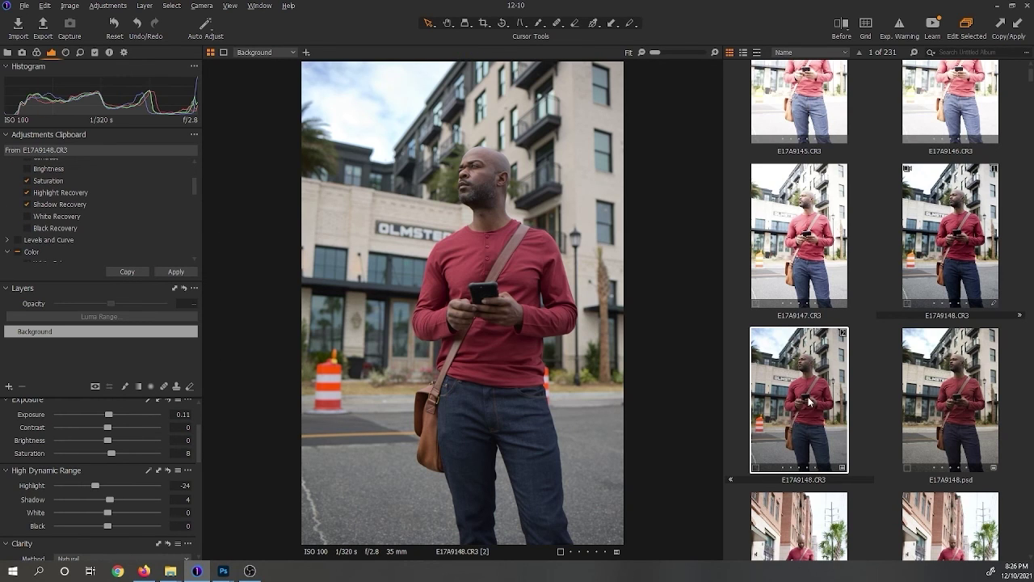
# - Apply the copied adjustments to the sidewalk photo E17A9150.CR3
pyautogui.scroll(-3, 802, 409)
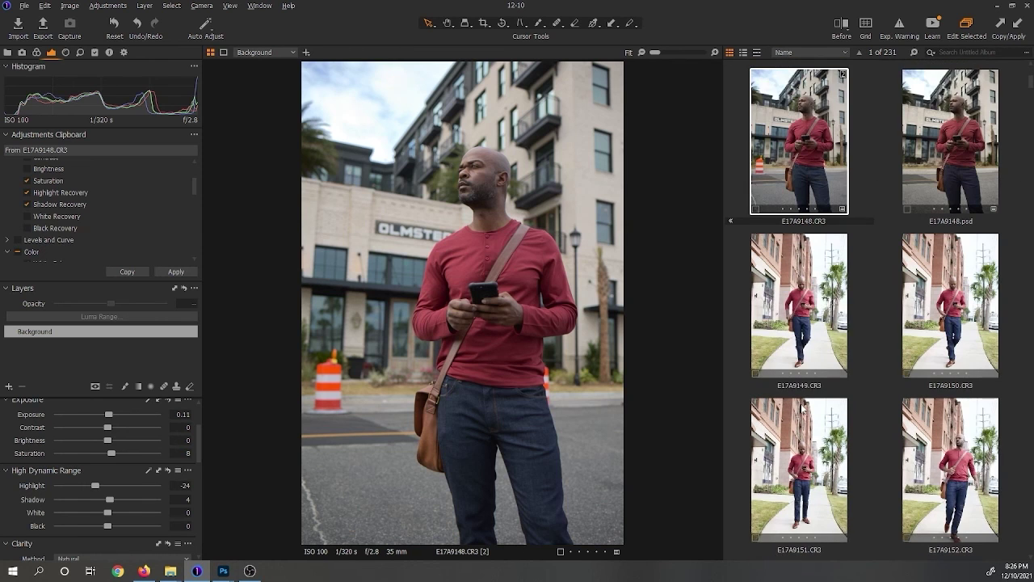
pyautogui.scroll(-1, 824, 395)
pyautogui.click(940, 275)
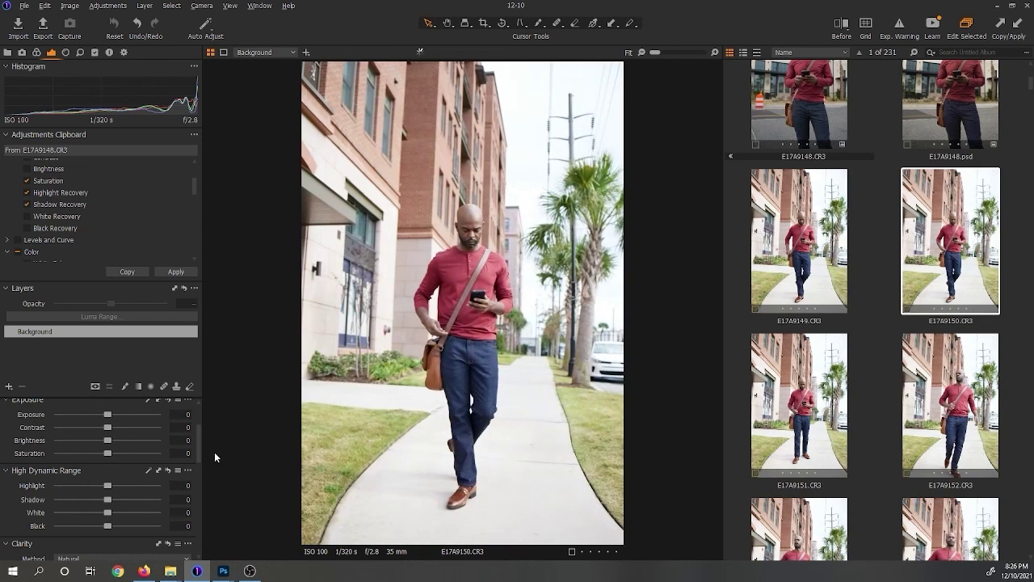
pyautogui.click(162, 273)
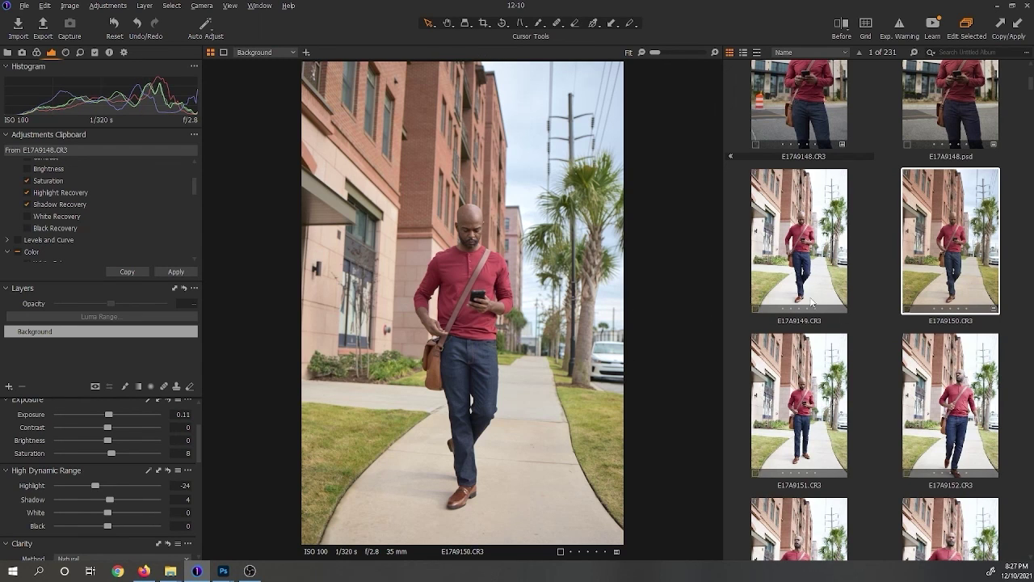
# - Apply the copied adjustments one by one to E17A9151.CR3, E17A9152.CR3 and E17A9149.CR3
pyautogui.press('Right')
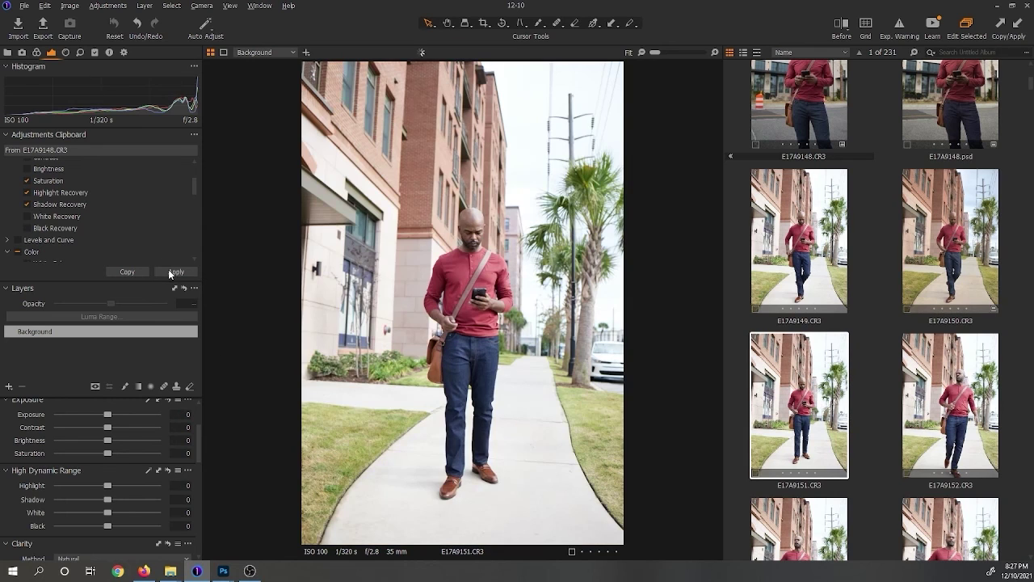
pyautogui.click(168, 269)
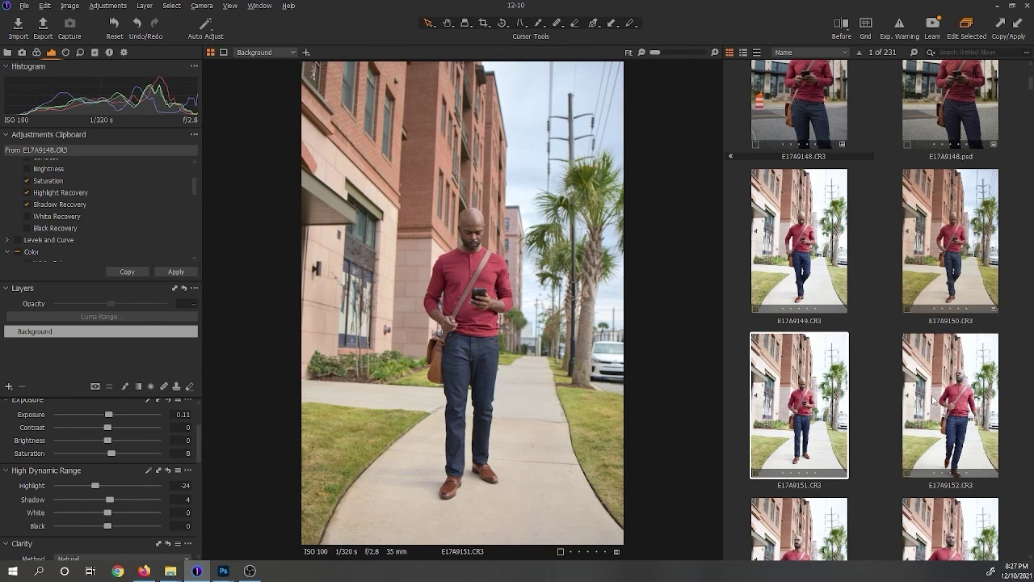
pyautogui.press('Right')
pyautogui.click(176, 272)
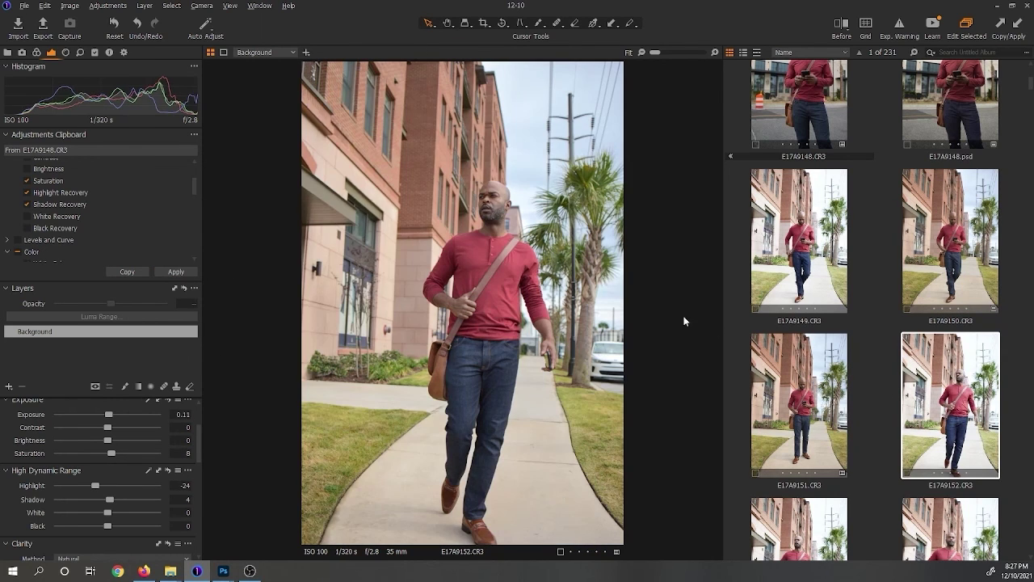
pyautogui.click(787, 261)
pyautogui.click(173, 271)
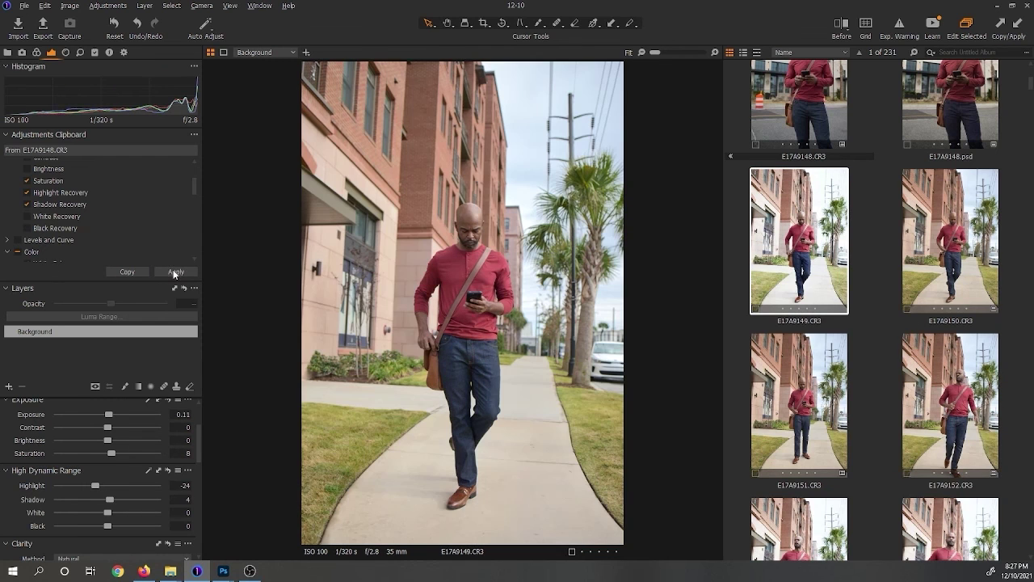
# - Look through the unedited sidewalk photos from E17A9160.CR3 back to E17A9155.CR3
pyautogui.scroll(-5, 759, 388)
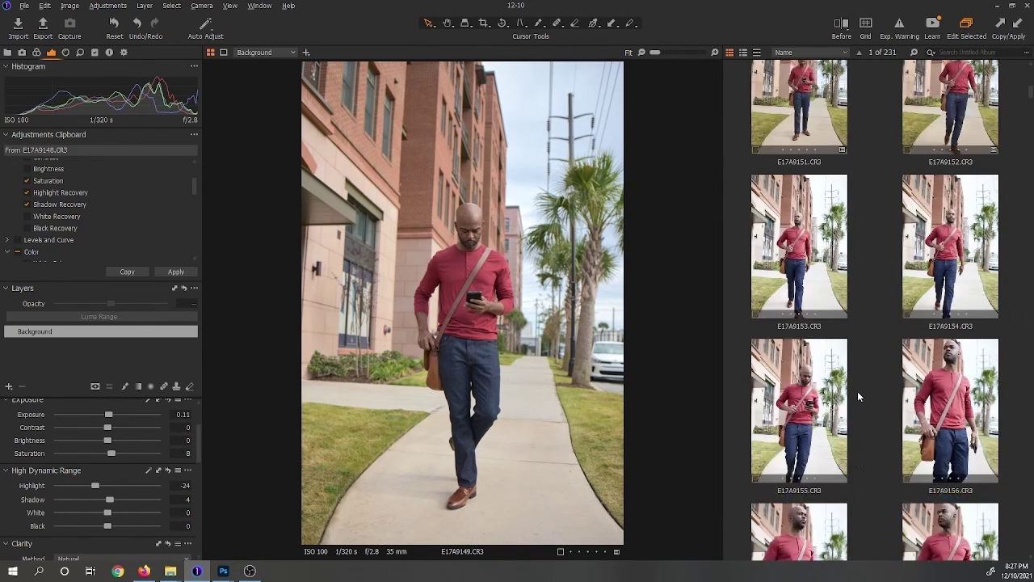
pyautogui.scroll(-8, 861, 393)
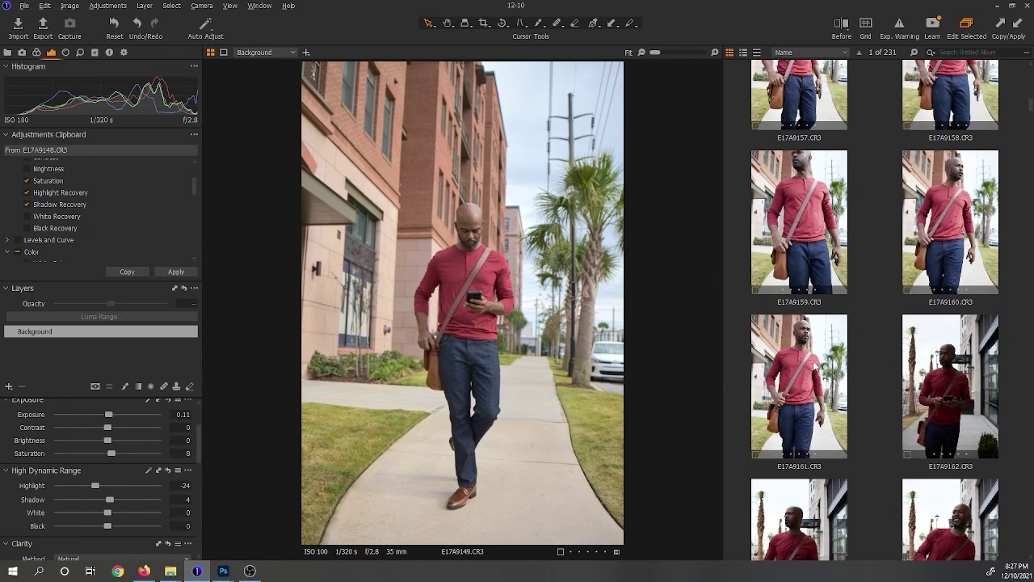
pyautogui.click(815, 367)
pyautogui.click(889, 241)
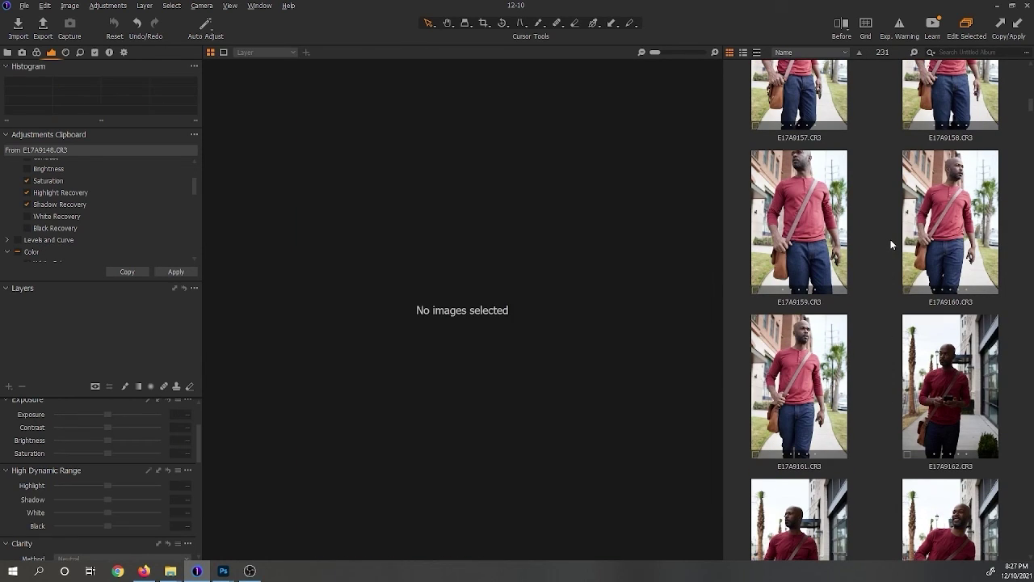
pyautogui.click(935, 220)
pyautogui.press('Left')
pyautogui.press('Left')
pyautogui.press('Left')
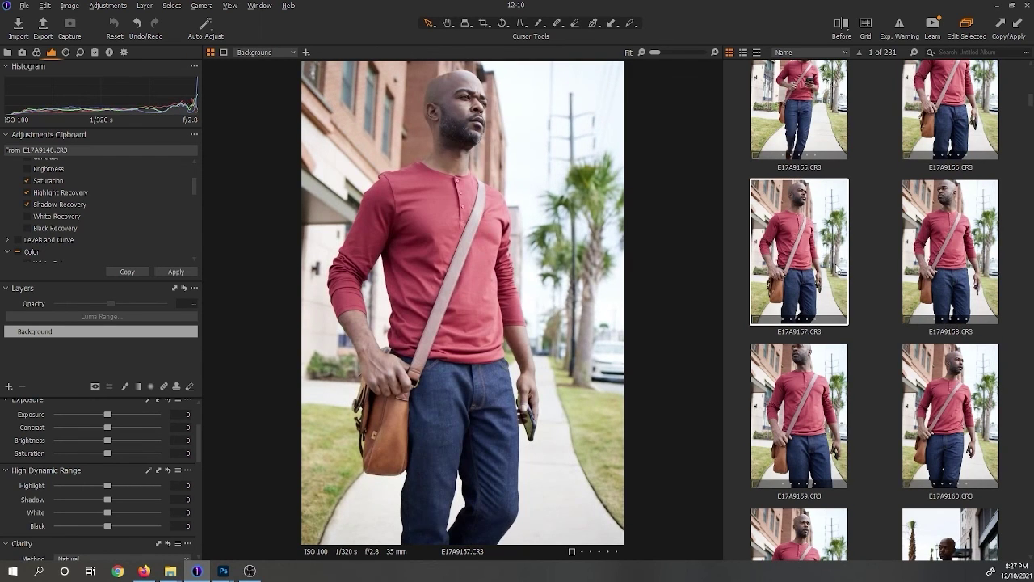
pyautogui.press('Left')
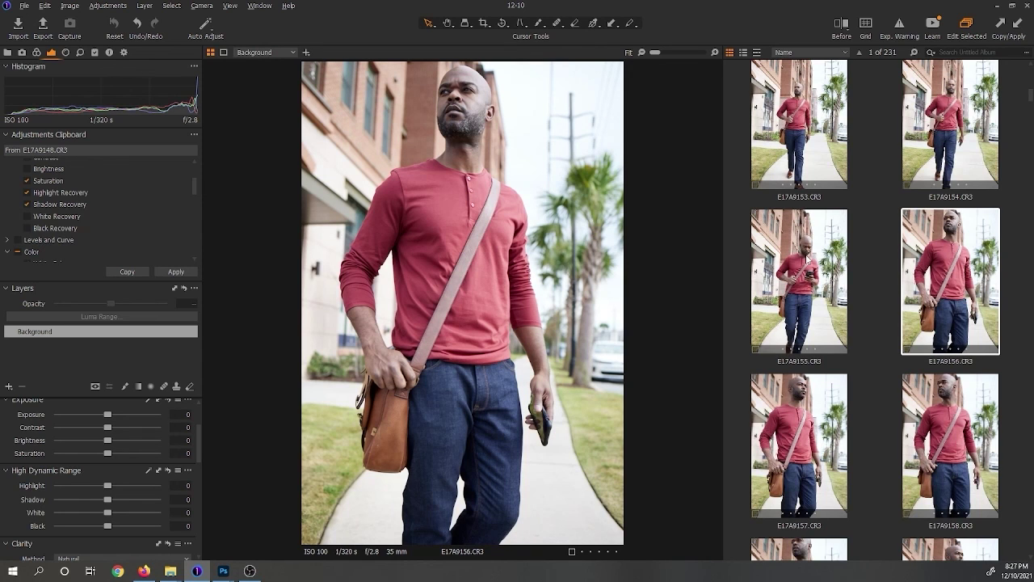
pyautogui.press('Left')
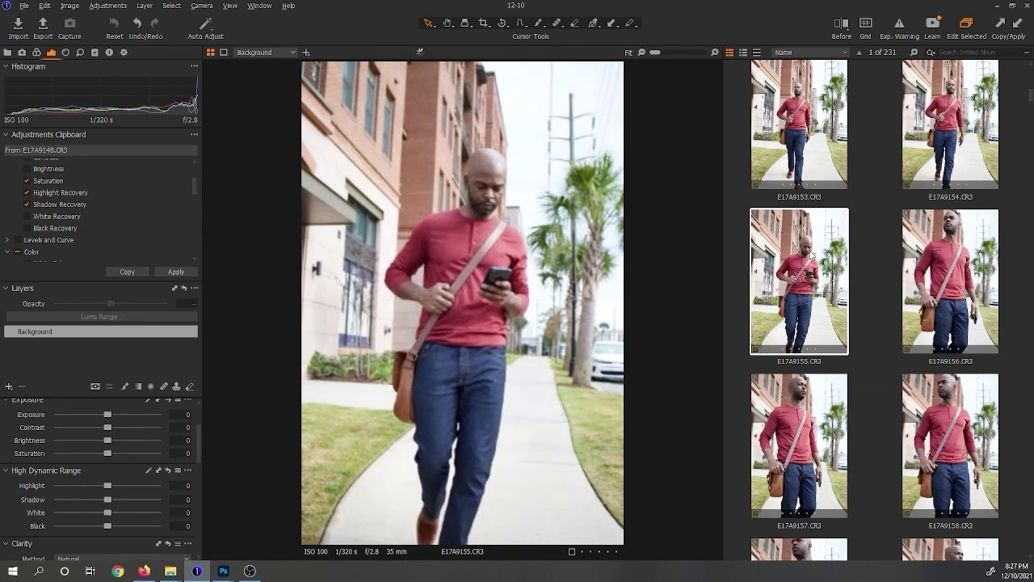
# - View E17A9153.CR3 and apply the copied adjustments to E17A9154.CR3
pyautogui.scroll(1, 813, 202)
pyautogui.click(814, 202)
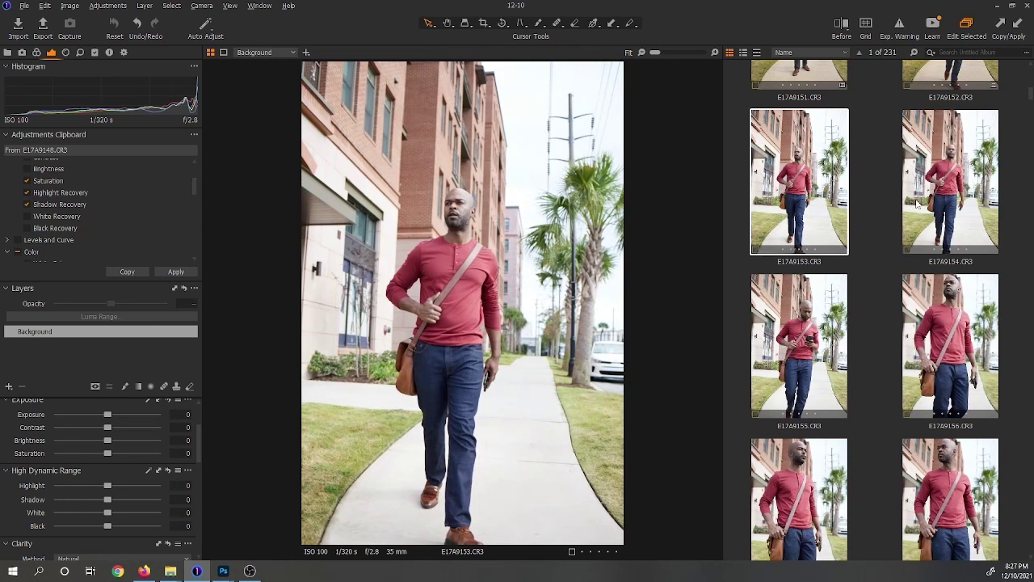
pyautogui.click(917, 204)
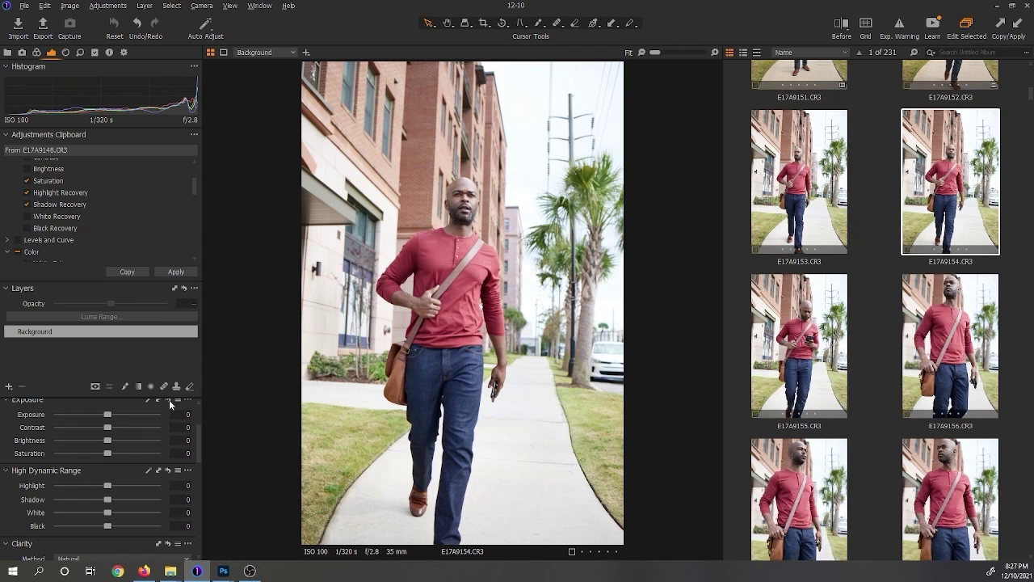
pyautogui.click(169, 275)
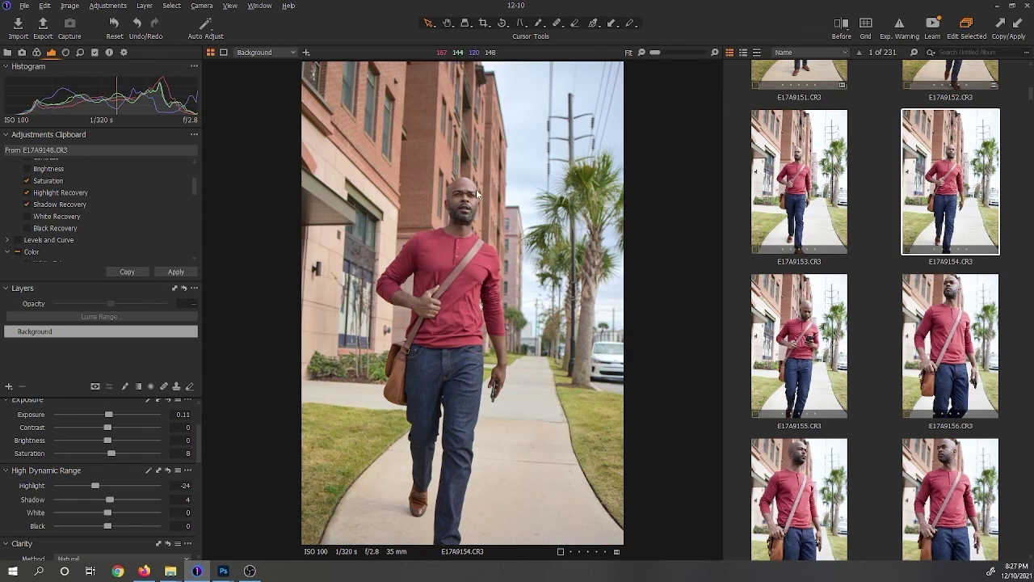
# - Annotate E17A9154.CR3 in yellow, circling the distracting wall fixtures and window area, and marking the details beside the man's bag
pyautogui.scroll(3, 464, 191)
pyautogui.scroll(2, 462, 263)
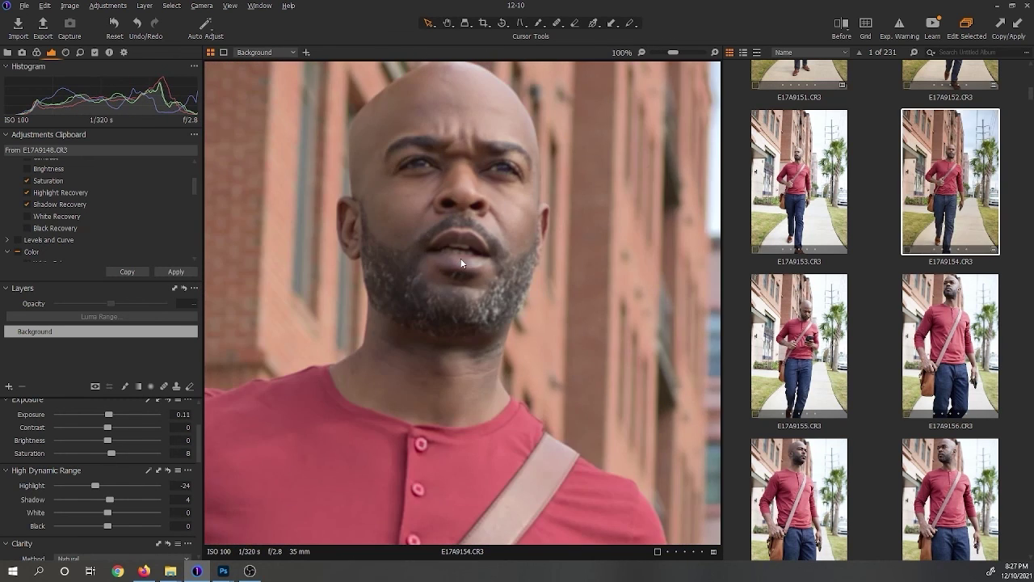
pyautogui.scroll(-3, 461, 263)
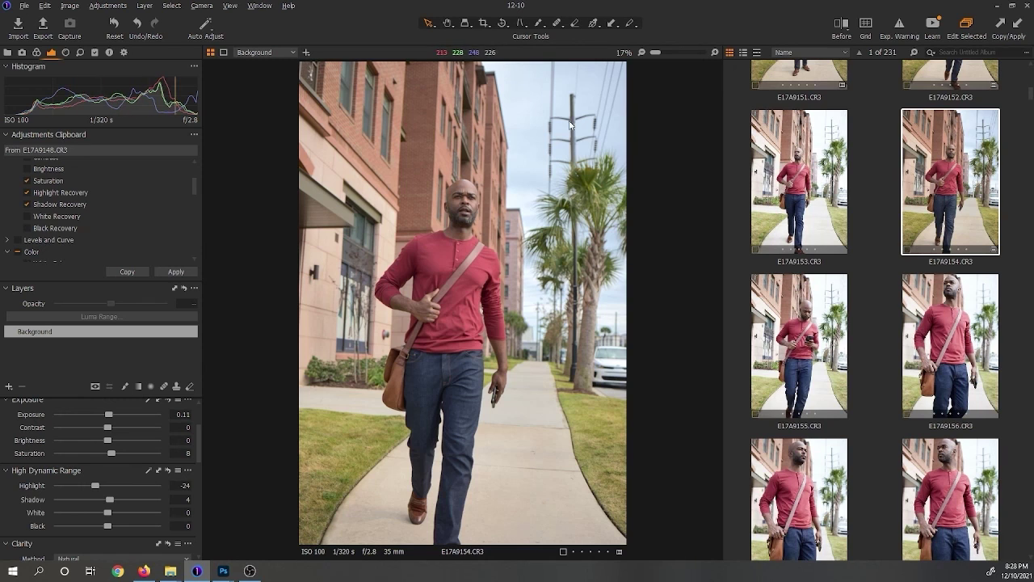
pyautogui.click(627, 22)
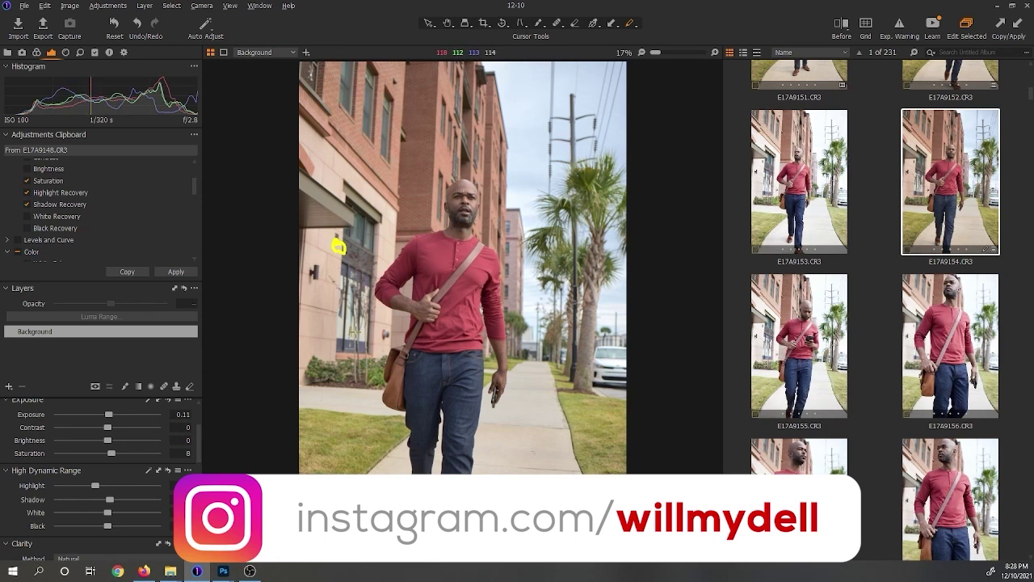
pyautogui.moveTo(333, 305)
pyautogui.mouseDown()
pyautogui.moveTo(348, 383)
pyautogui.moveTo(347, 279)
pyautogui.mouseUp()
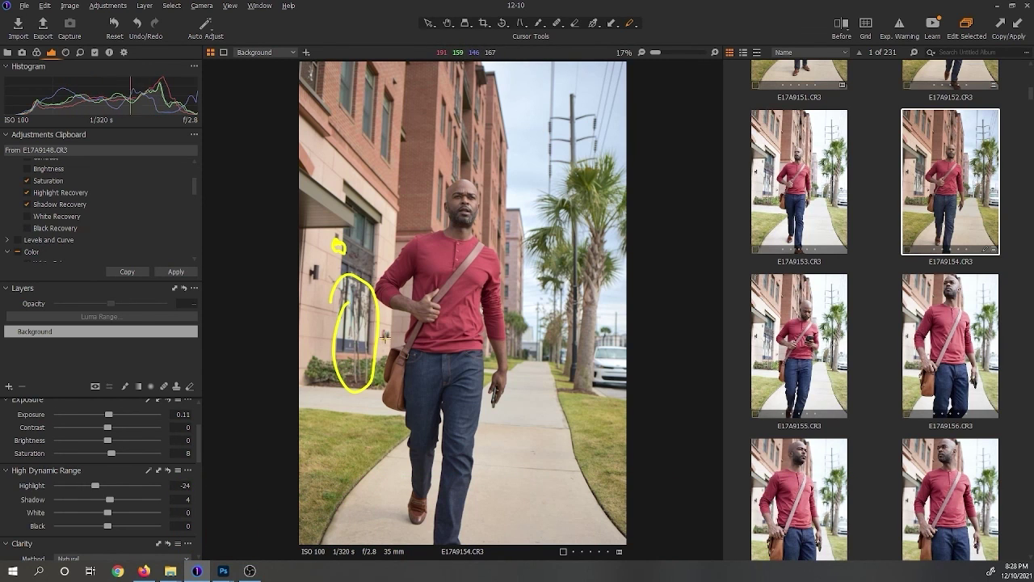
pyautogui.moveTo(390, 329)
pyautogui.mouseDown()
pyautogui.moveTo(384, 340)
pyautogui.moveTo(397, 335)
pyautogui.mouseUp()
pyautogui.moveTo(319, 260); pyautogui.dragTo(324, 284)
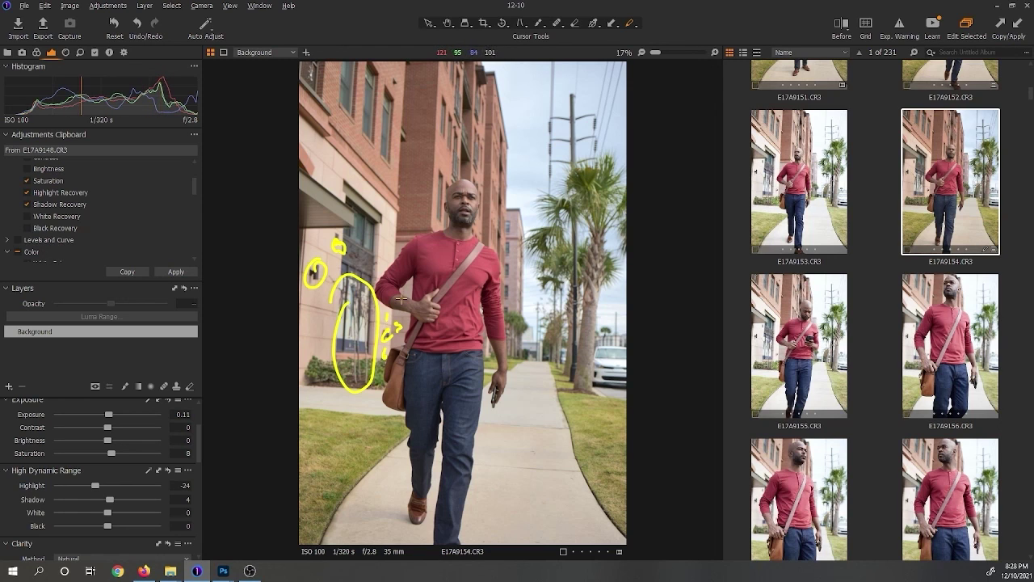
# - Change the annotation color to black and draw an arrow pointing at the top of the utility pole
pyautogui.rightClick(495, 381)
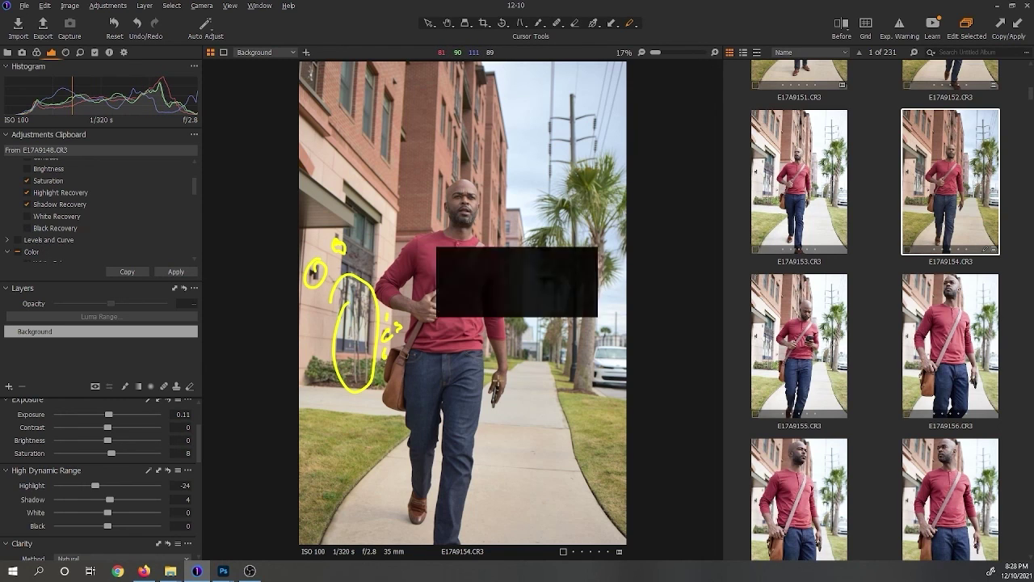
pyautogui.click(476, 381)
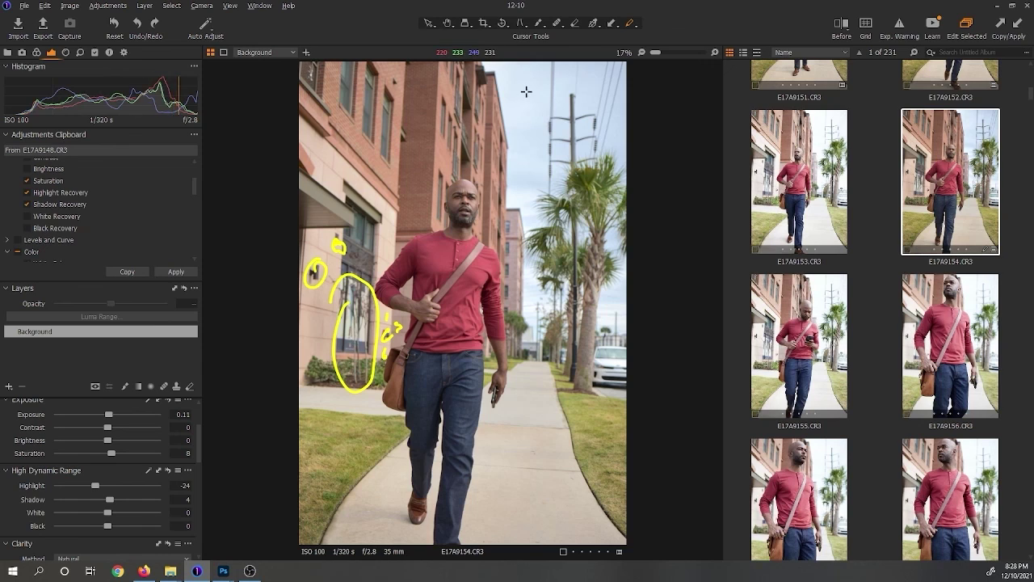
pyautogui.moveTo(525, 91); pyautogui.dragTo(565, 111)
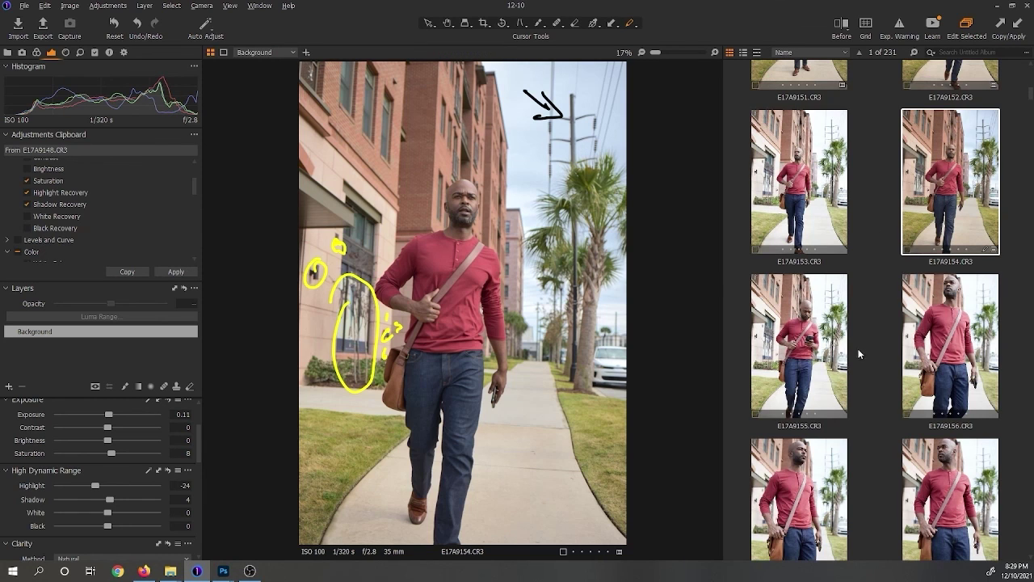
# - Look through the unedited storefront and parking-lot photos, from E17A9163.CR3 through E17A9176.CR3
pyautogui.scroll(-5, 886, 380)
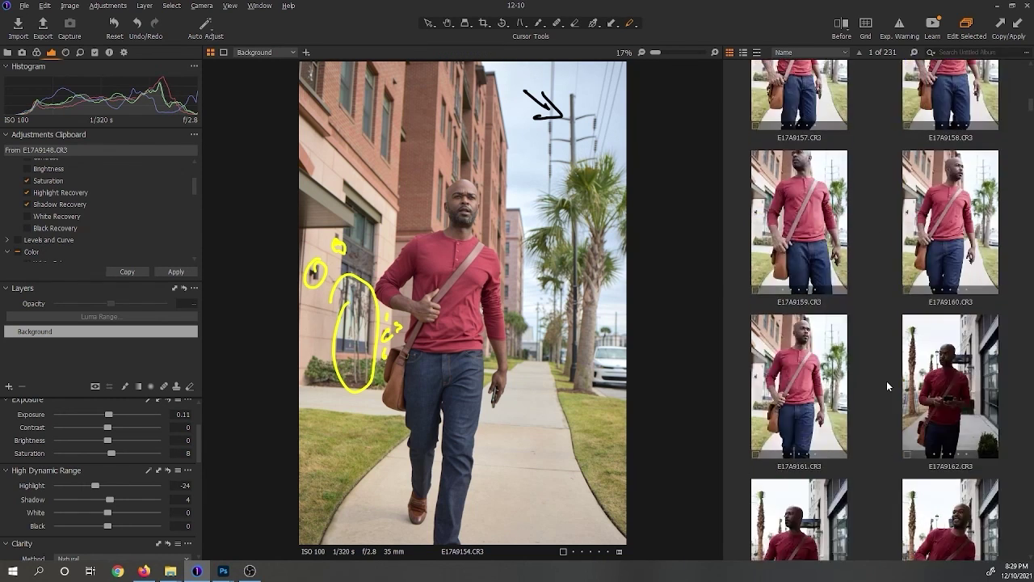
pyautogui.scroll(-5, 887, 381)
pyautogui.click(797, 387)
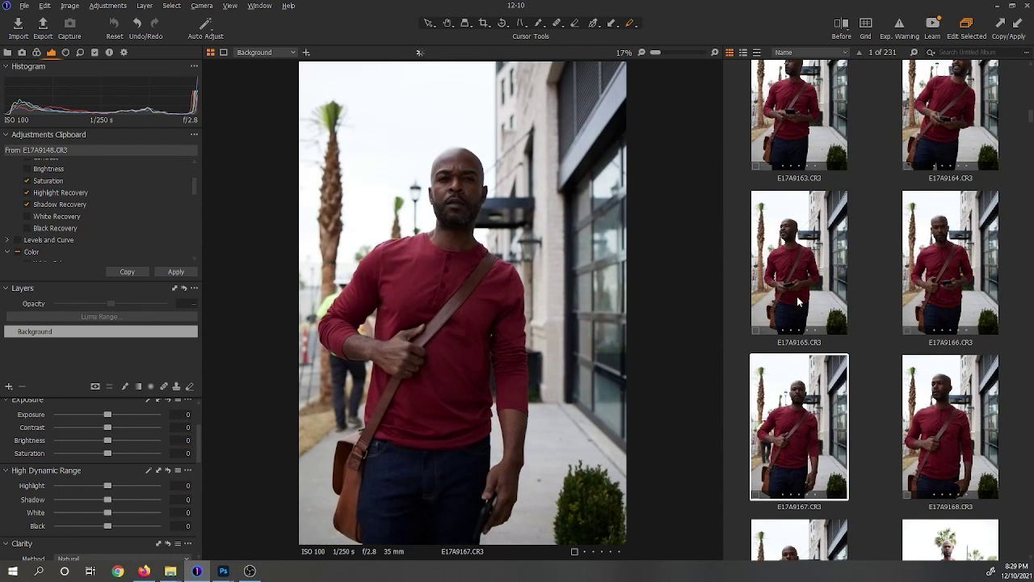
pyautogui.click(799, 287)
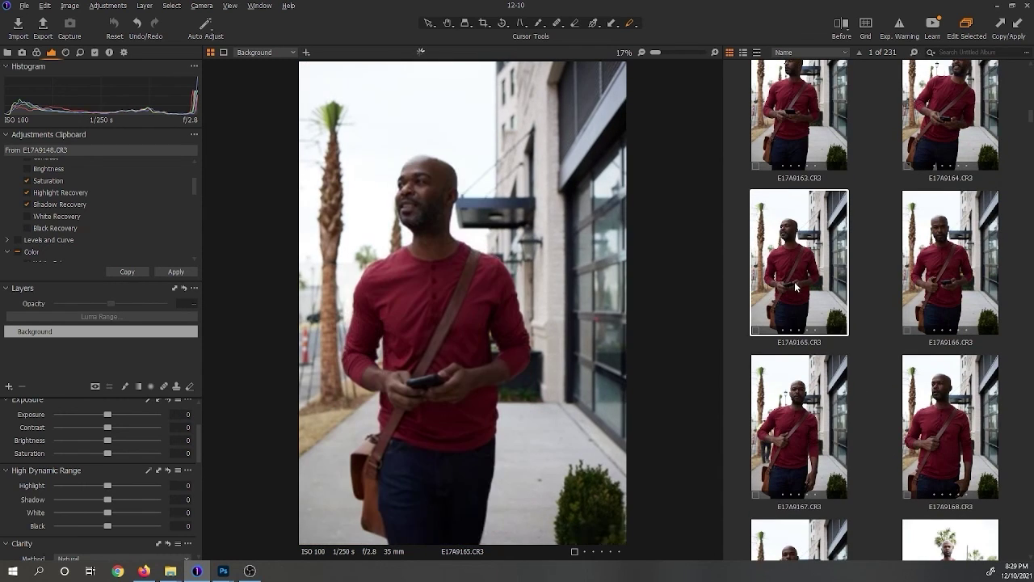
pyautogui.click(927, 116)
pyautogui.click(807, 149)
pyautogui.scroll(-3, 898, 289)
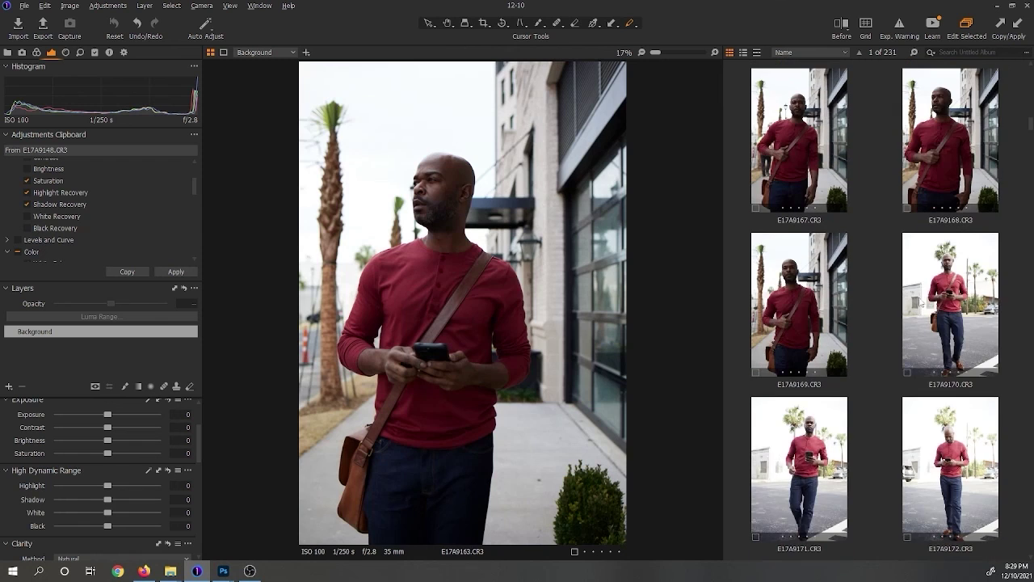
pyautogui.click(937, 299)
pyautogui.scroll(-3, 877, 310)
pyautogui.click(831, 294)
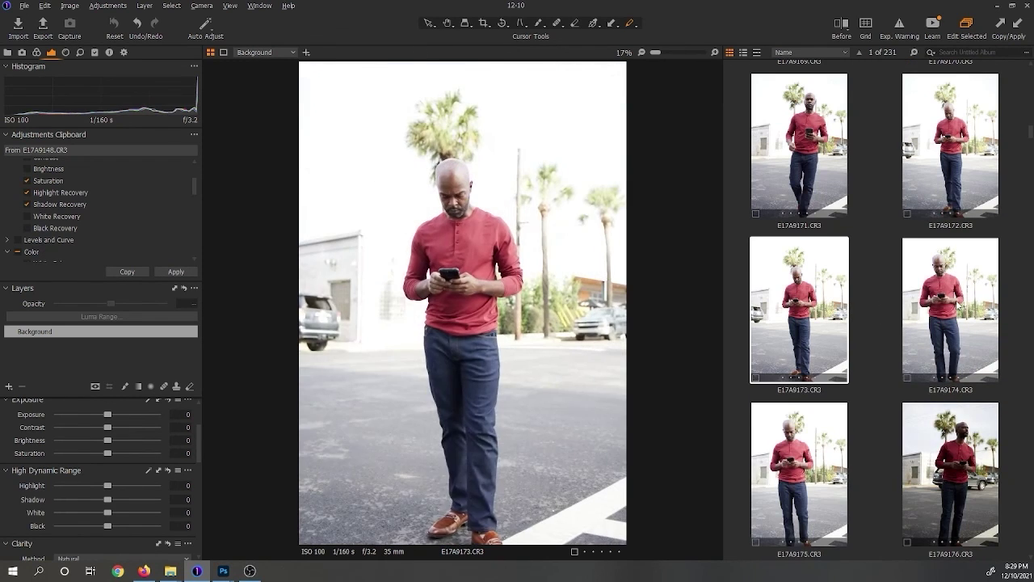
pyautogui.click(929, 307)
pyautogui.scroll(-2, 853, 333)
pyautogui.click(982, 302)
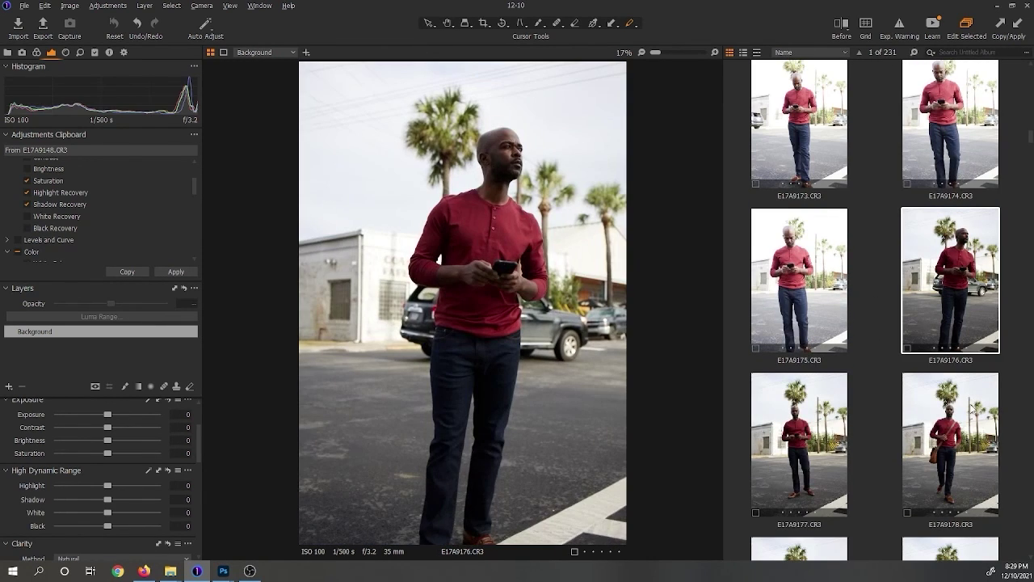
# - Apply the copied adjustments to the parking-lot photo E17A9180.CR3
pyautogui.scroll(-3, 970, 347)
pyautogui.click(960, 345)
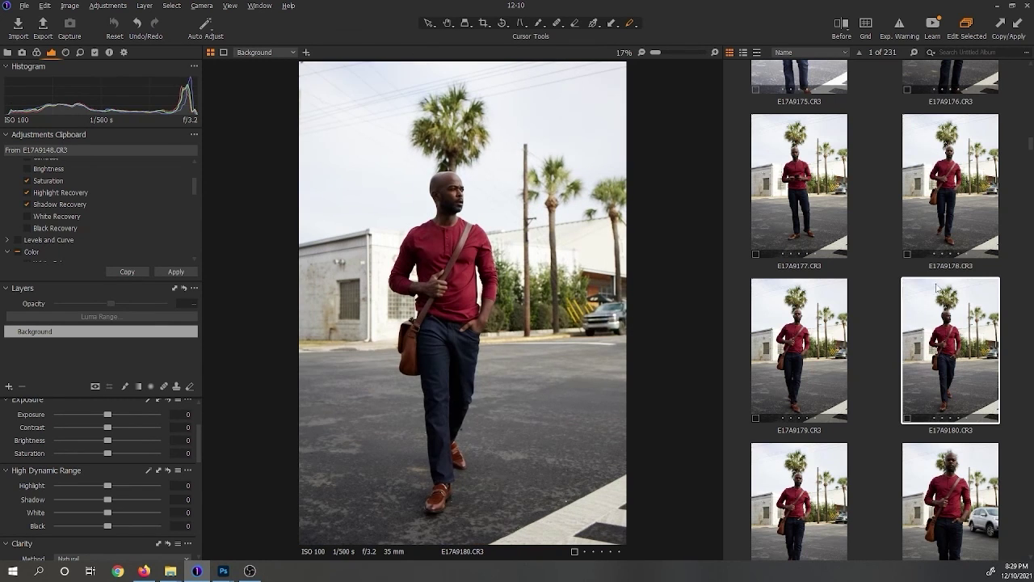
pyautogui.click(175, 272)
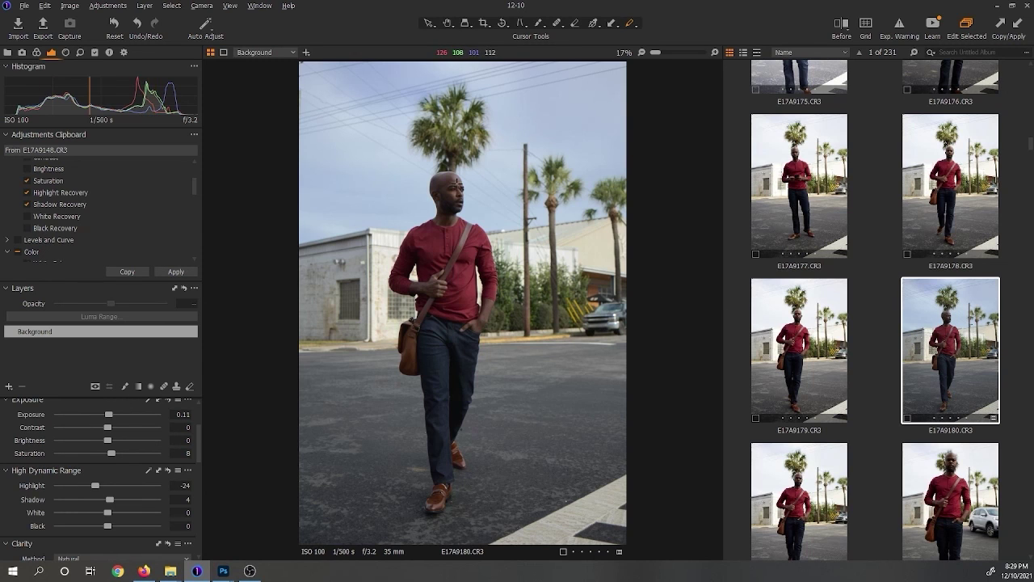
# - View the neighbouring parking-lot photos and apply the copied adjustments to E17A9178.CR3
pyautogui.click(817, 363)
pyautogui.scroll(-1, 802, 479)
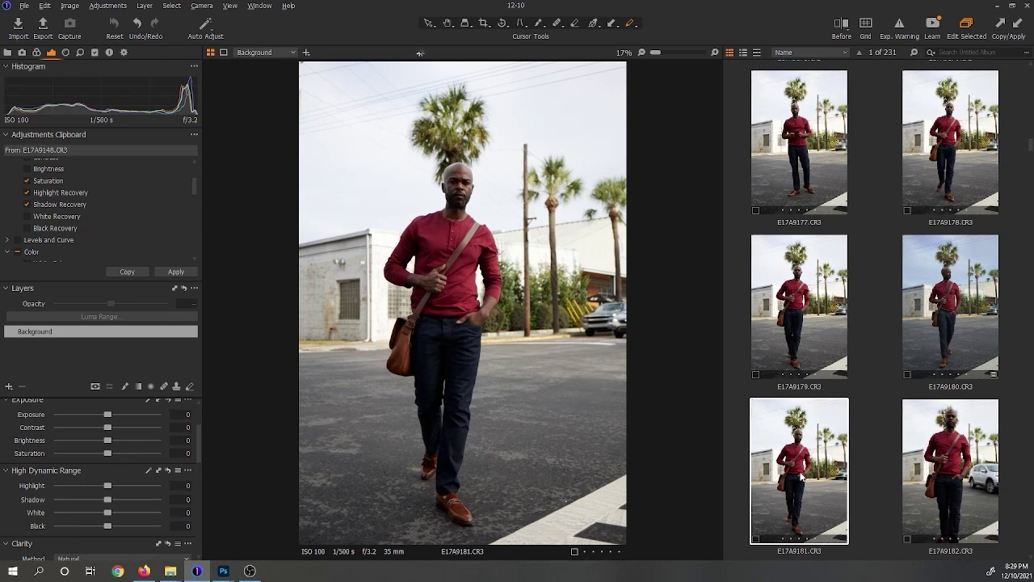
pyautogui.click(929, 492)
pyautogui.click(777, 111)
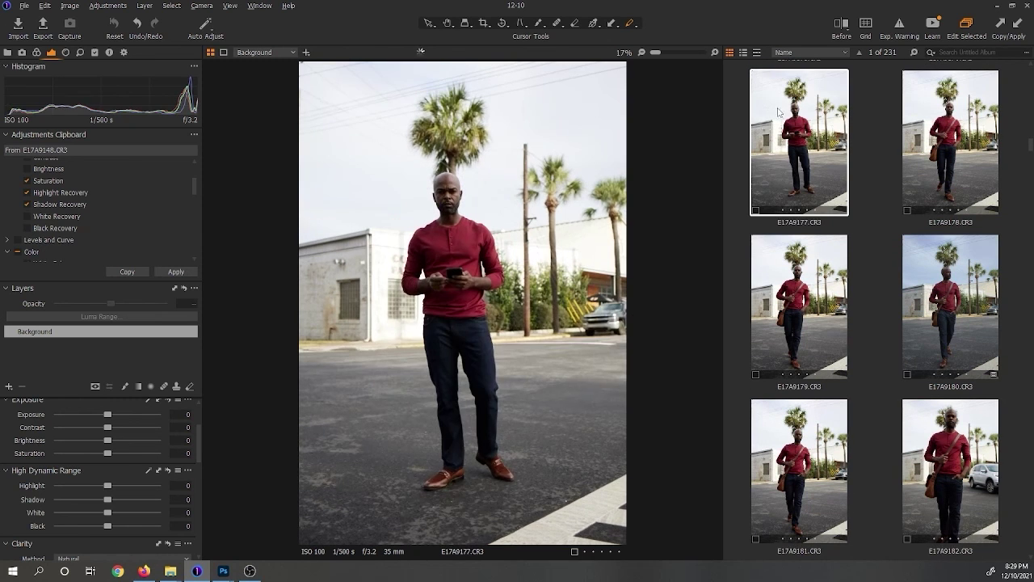
pyautogui.click(969, 173)
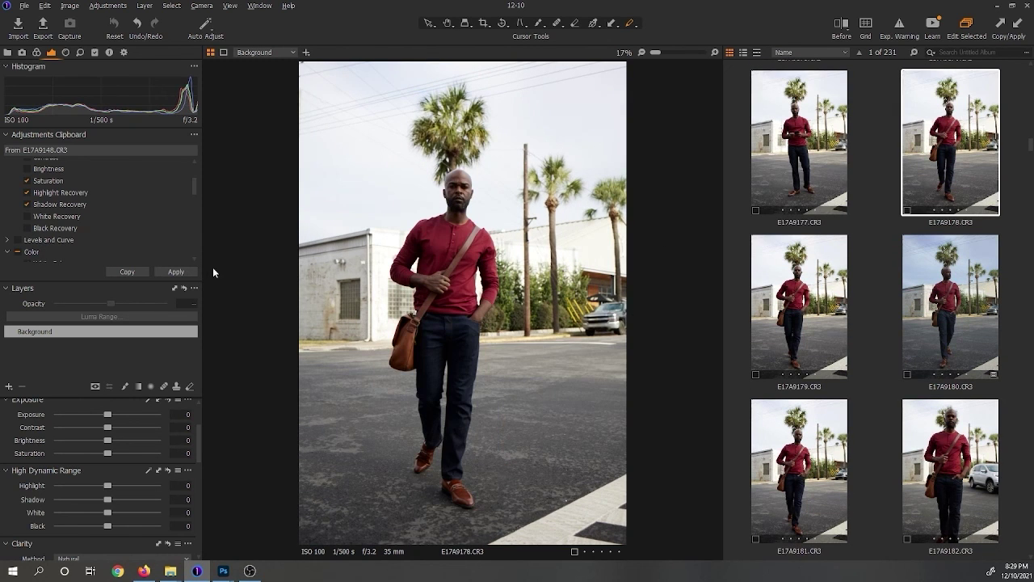
pyautogui.click(190, 270)
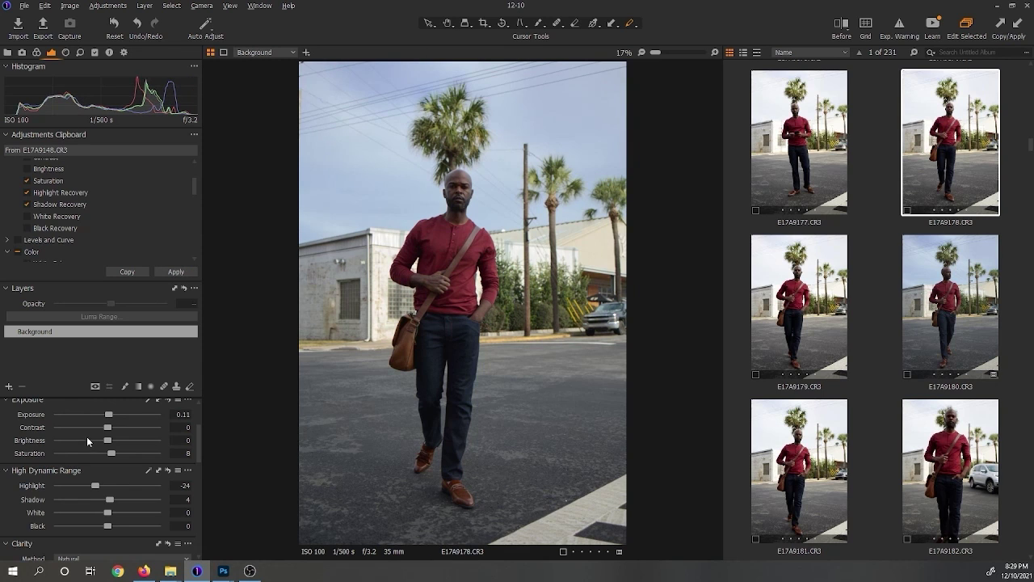
# - Auto-adjust the white balance of E17A9178.CR3, and review its exposure and high dynamic range settings
pyautogui.scroll(2, 87, 438)
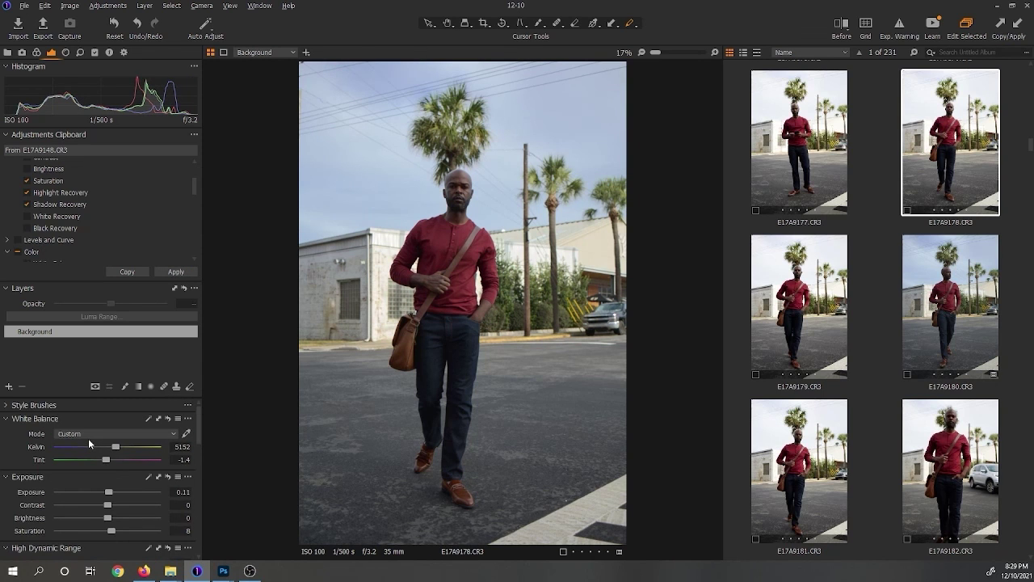
pyautogui.click(149, 419)
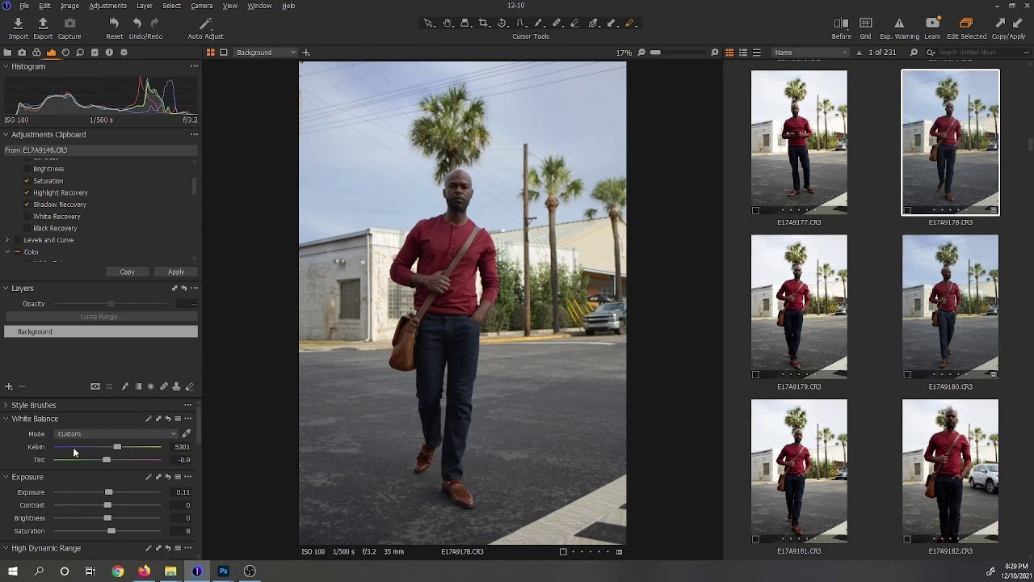
pyautogui.scroll(-2, 62, 489)
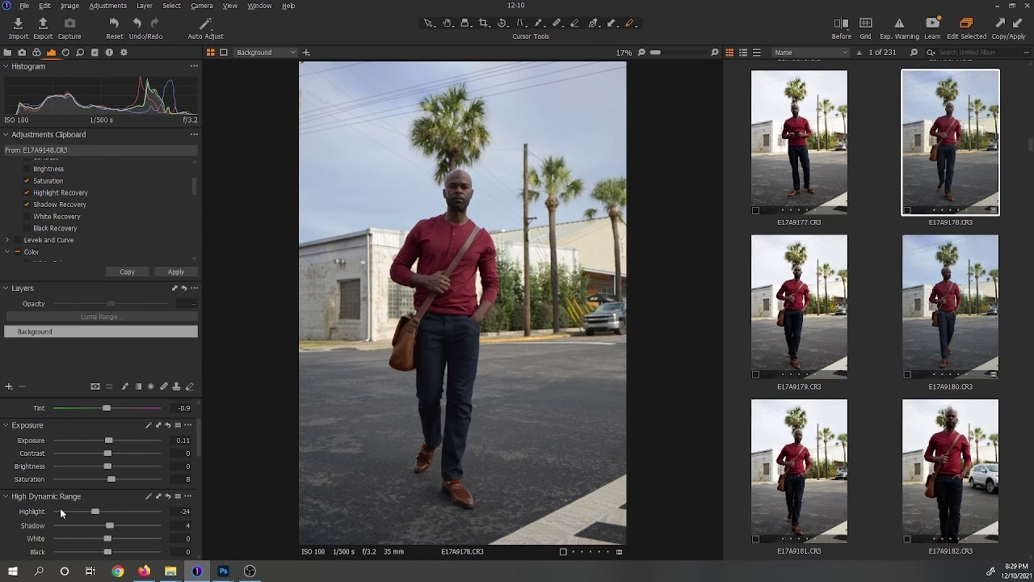
pyautogui.scroll(-2, 60, 507)
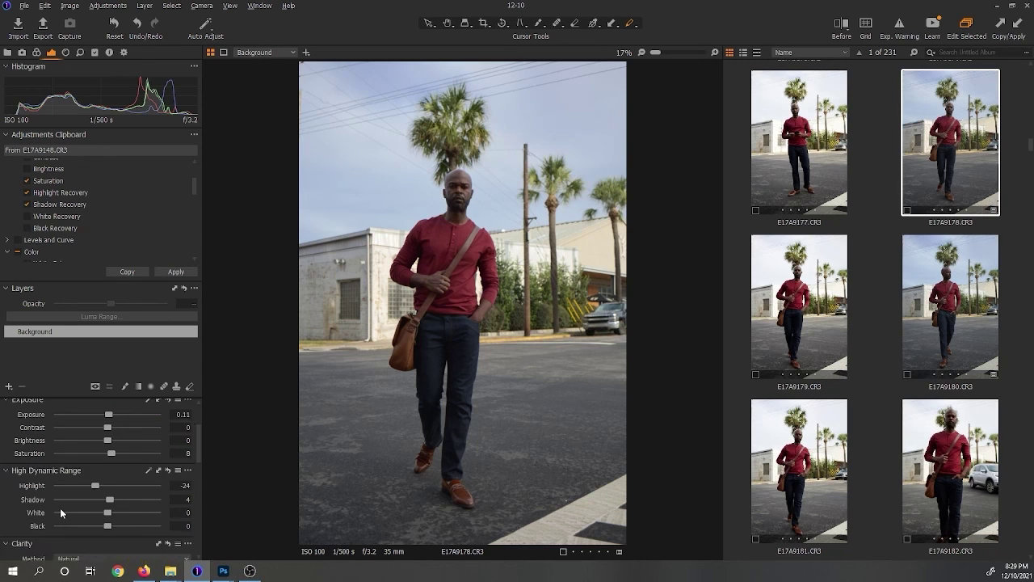
# - Slightly lower the shadow and midtone lightness in the color balance of E17A9178.CR3
pyautogui.click(37, 52)
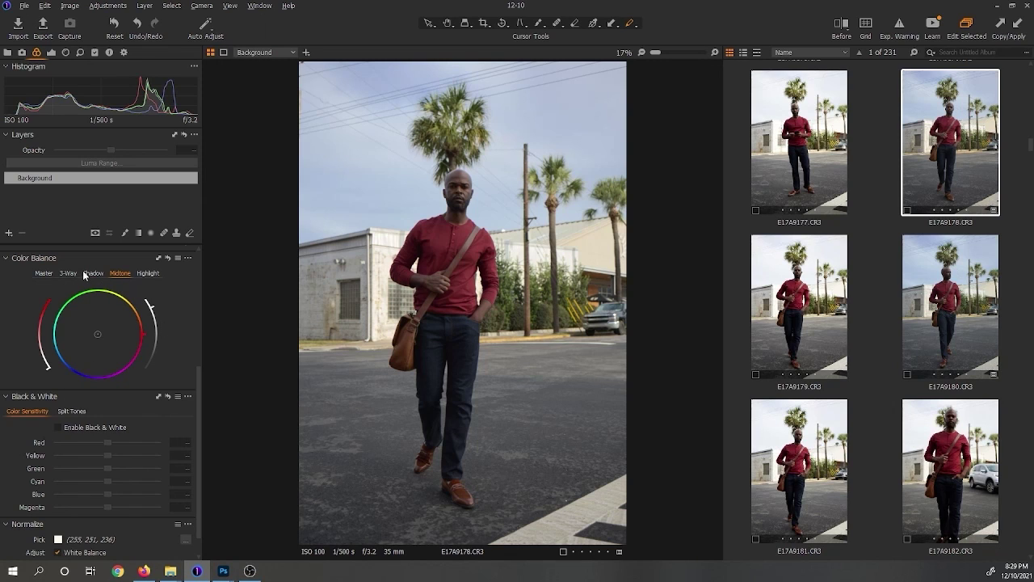
pyautogui.click(92, 274)
pyautogui.moveTo(158, 324); pyautogui.dragTo(157, 327)
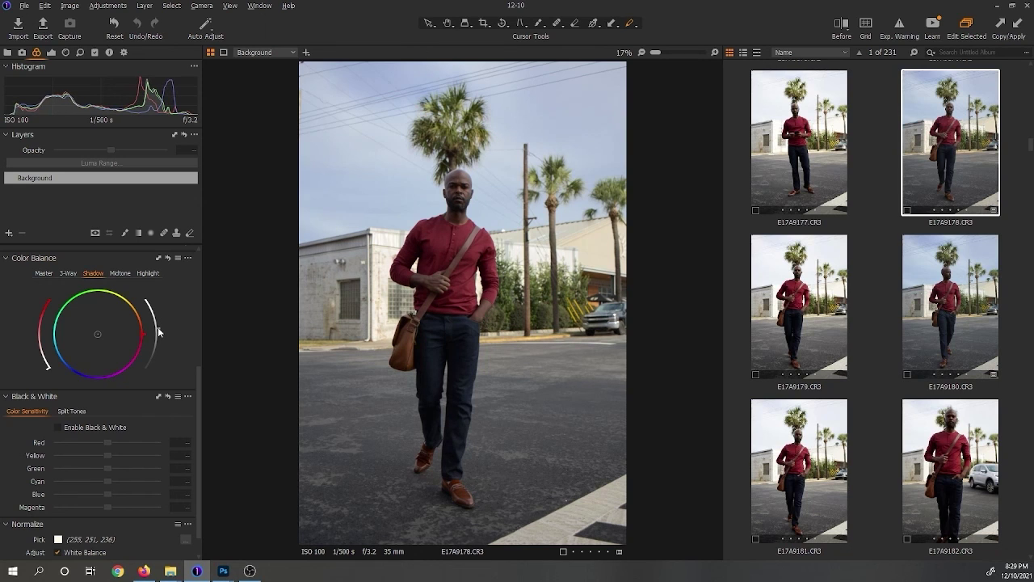
pyautogui.click(121, 275)
pyautogui.moveTo(151, 307)
pyautogui.mouseDown()
pyautogui.moveTo(158, 322)
pyautogui.moveTo(154, 310)
pyautogui.mouseUp()
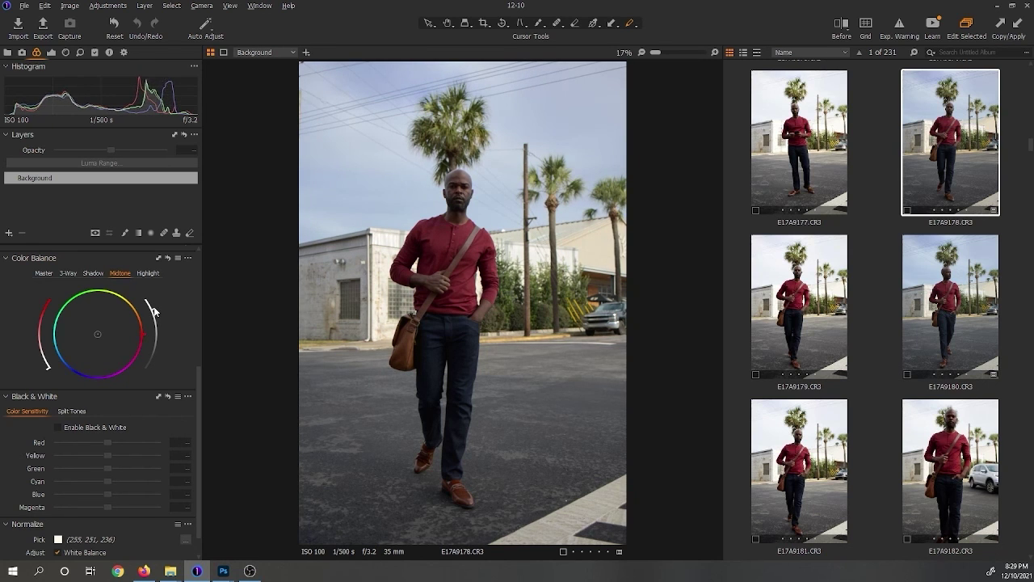
pyautogui.scroll(8, 145, 441)
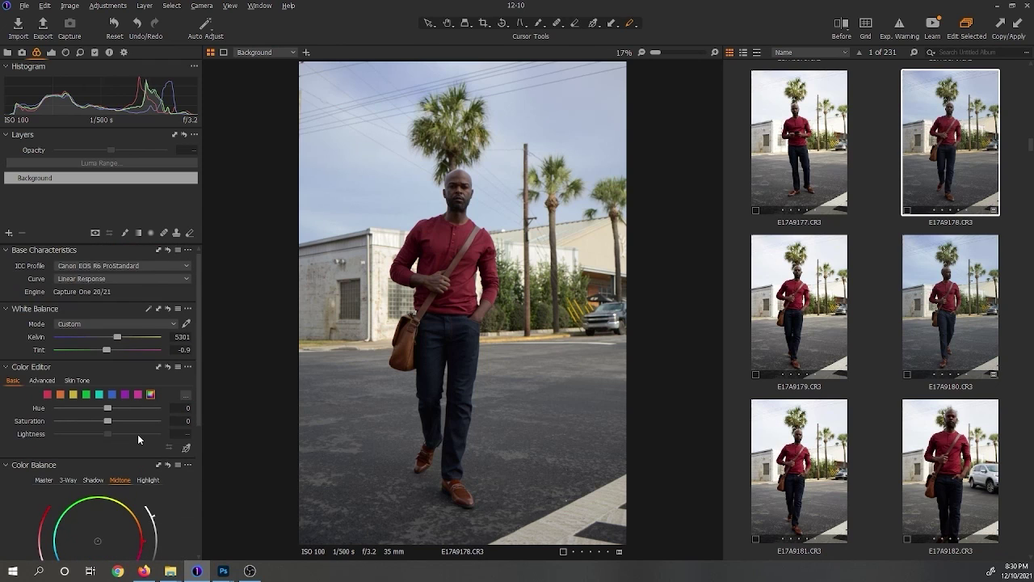
# - Set the RGB levels midtone to 0.05 and the output black point to 8, and inspect the man's face up close
pyautogui.click(56, 52)
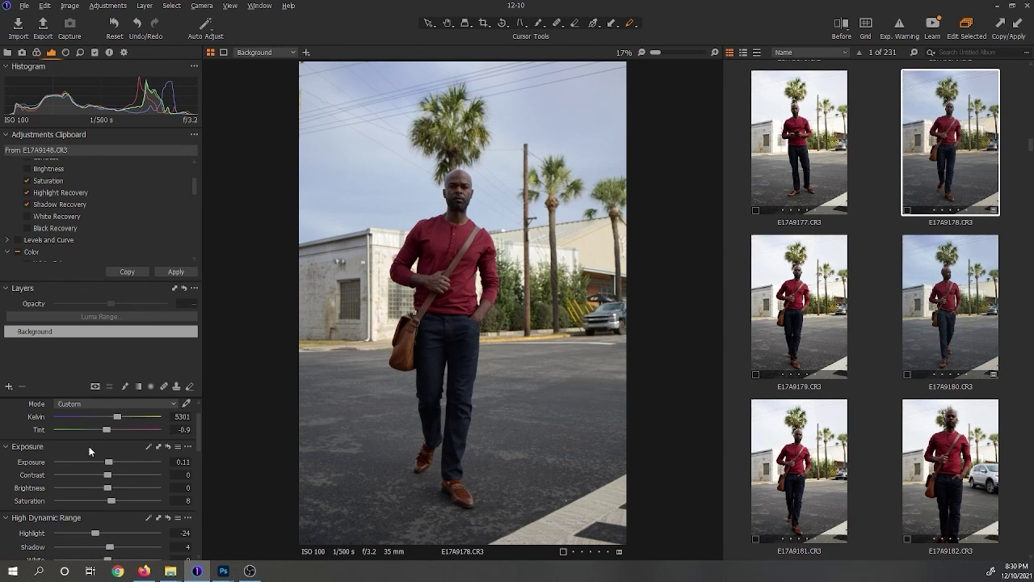
pyautogui.scroll(-5, 63, 488)
pyautogui.scroll(-3, 63, 488)
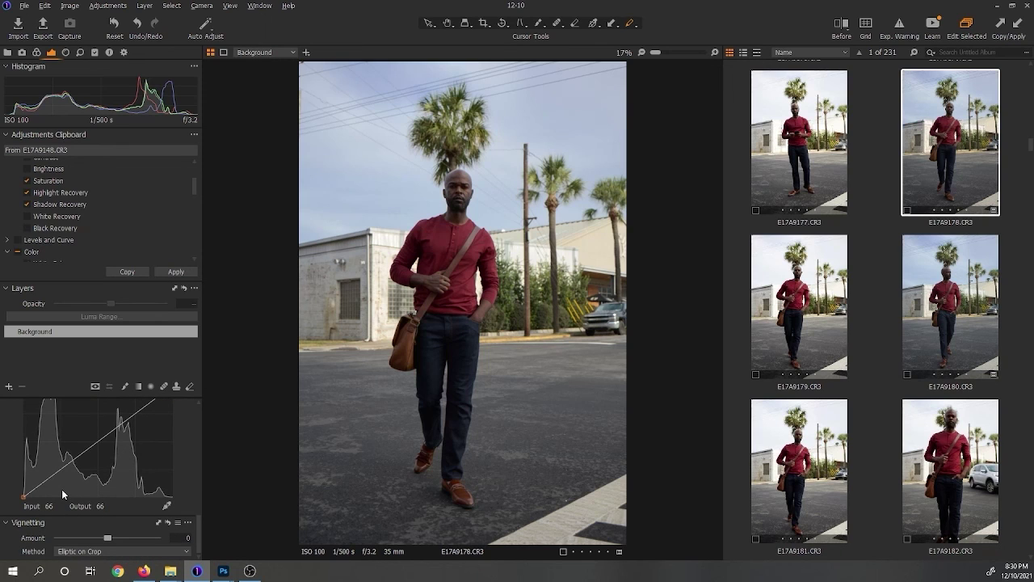
pyautogui.scroll(4, 39, 506)
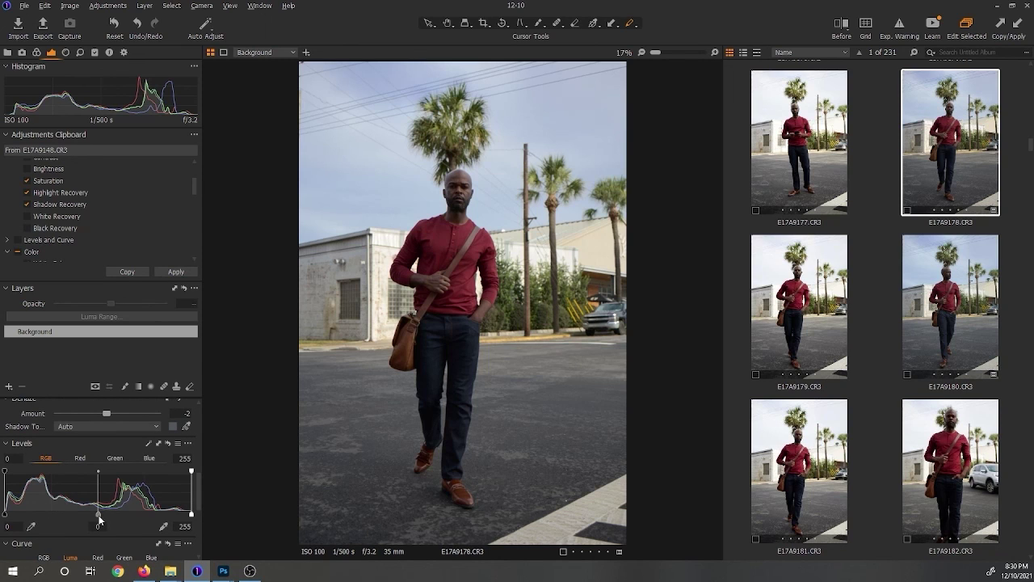
pyautogui.moveTo(98, 517); pyautogui.dragTo(96, 516)
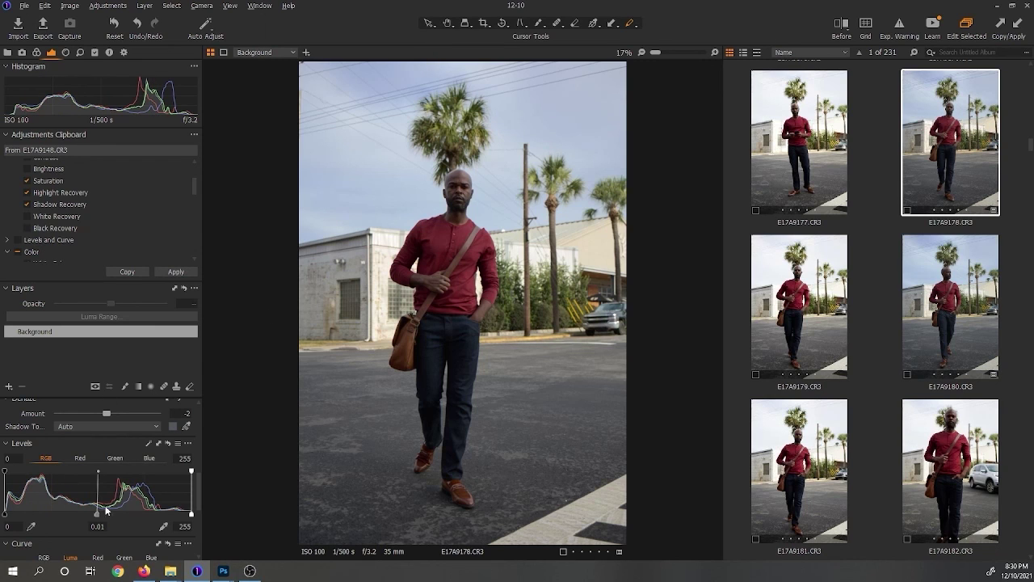
pyautogui.moveTo(100, 517); pyautogui.dragTo(97, 507)
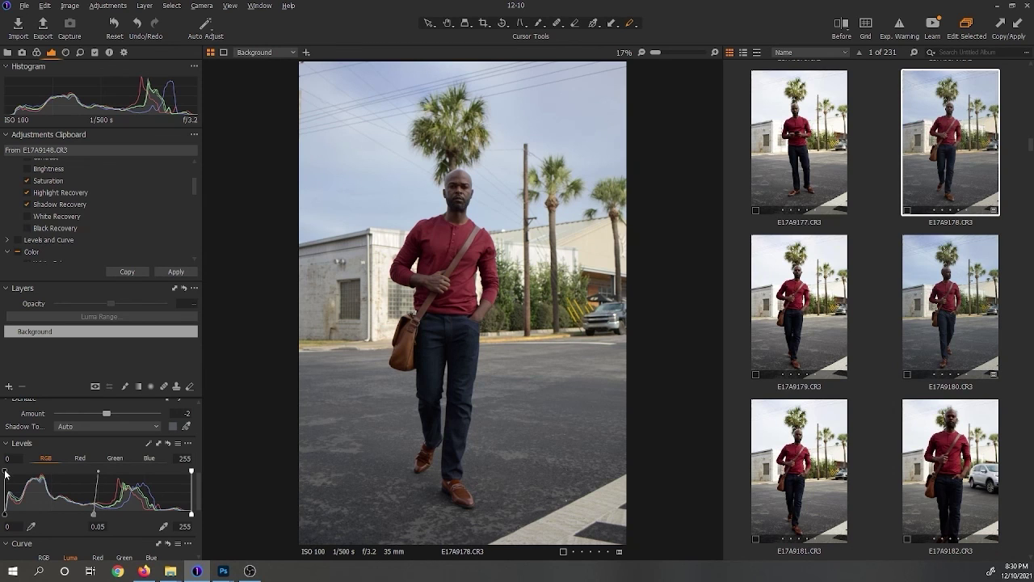
pyautogui.moveTo(5, 472); pyautogui.dragTo(9, 474)
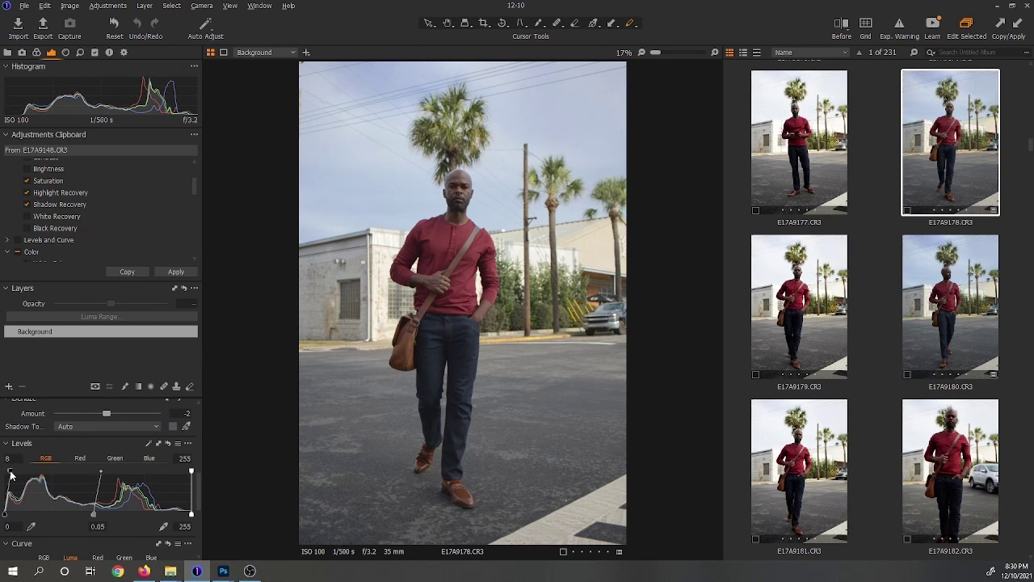
pyautogui.scroll(5, 455, 190)
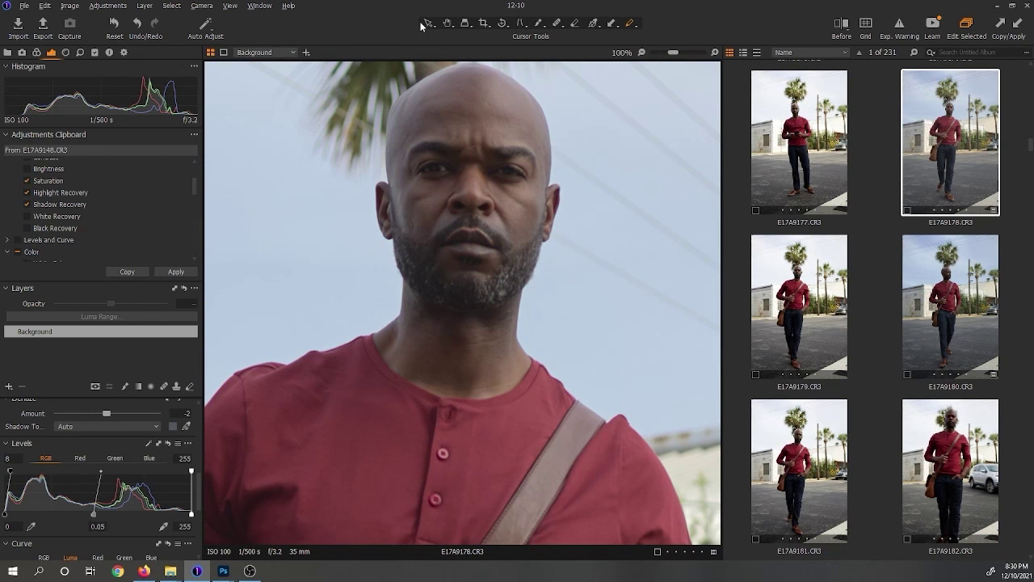
# - Set the RGB levels midtone of E17A9178.CR3 to 0
pyautogui.click(428, 24)
pyautogui.scroll(-4, 530, 256)
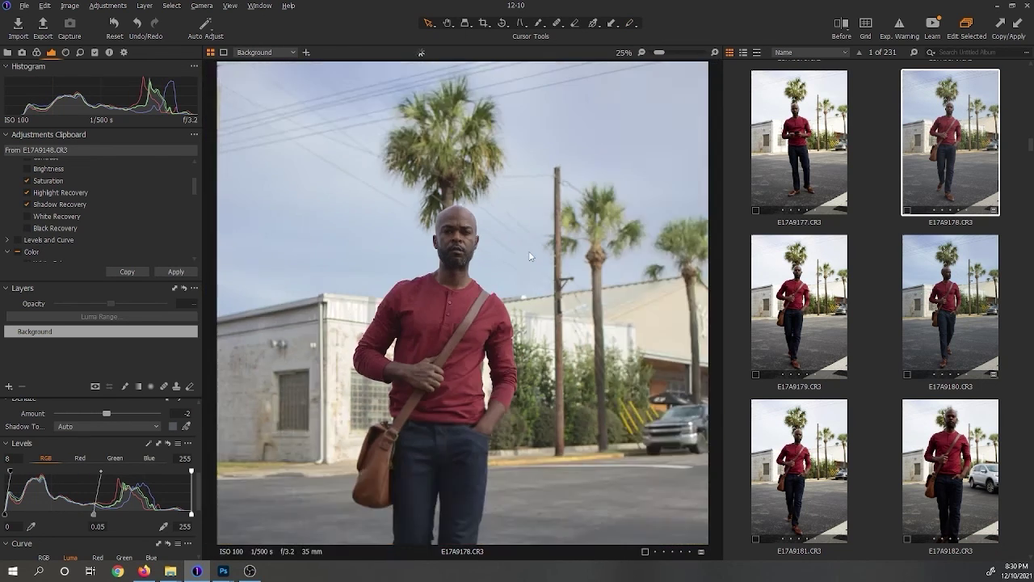
pyautogui.scroll(3, 465, 185)
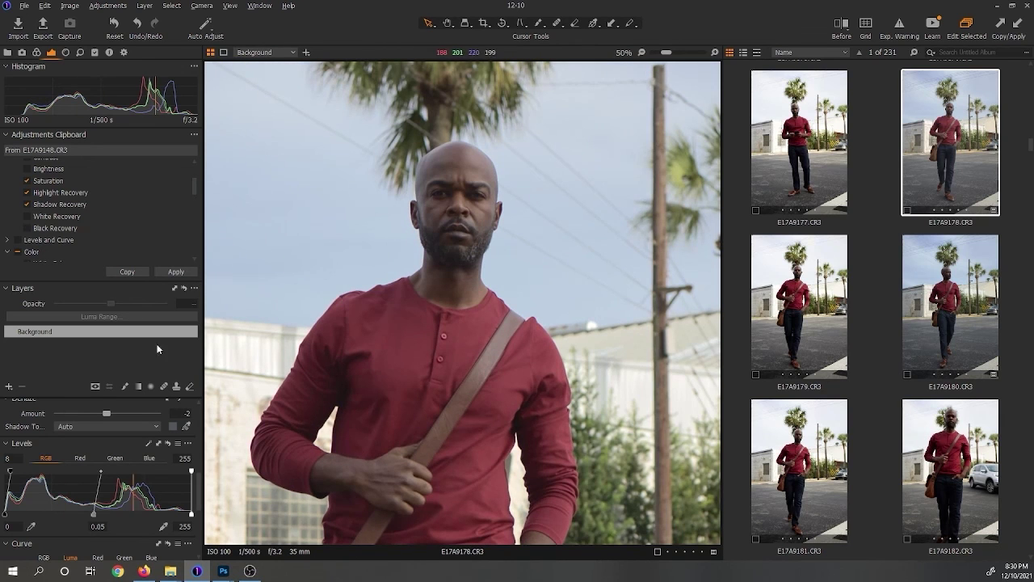
pyautogui.moveTo(95, 516); pyautogui.dragTo(99, 518)
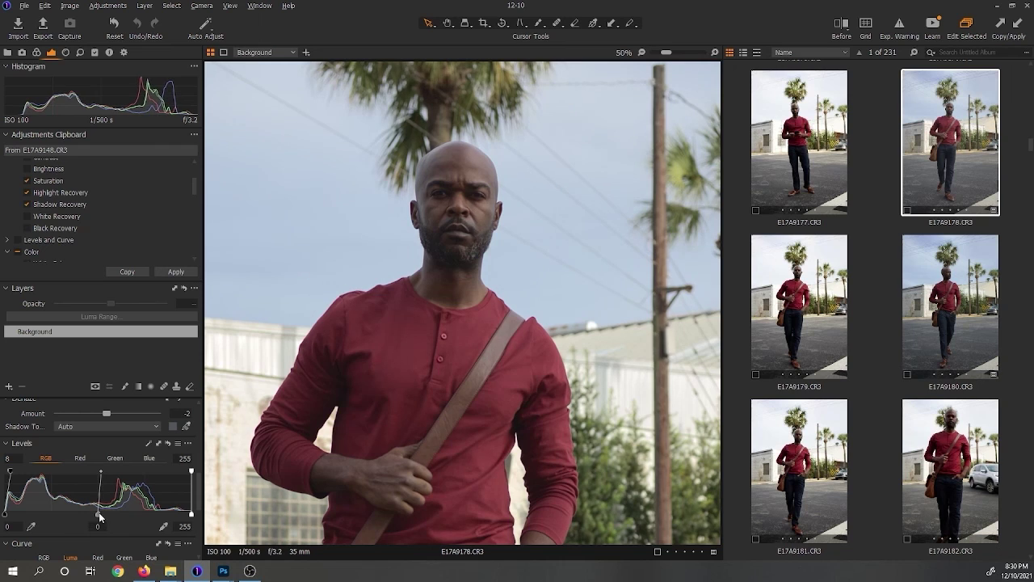
# - Set the high dynamic range to highlight -37, shadow 18, white 72 and black 26
pyautogui.scroll(4, 98, 517)
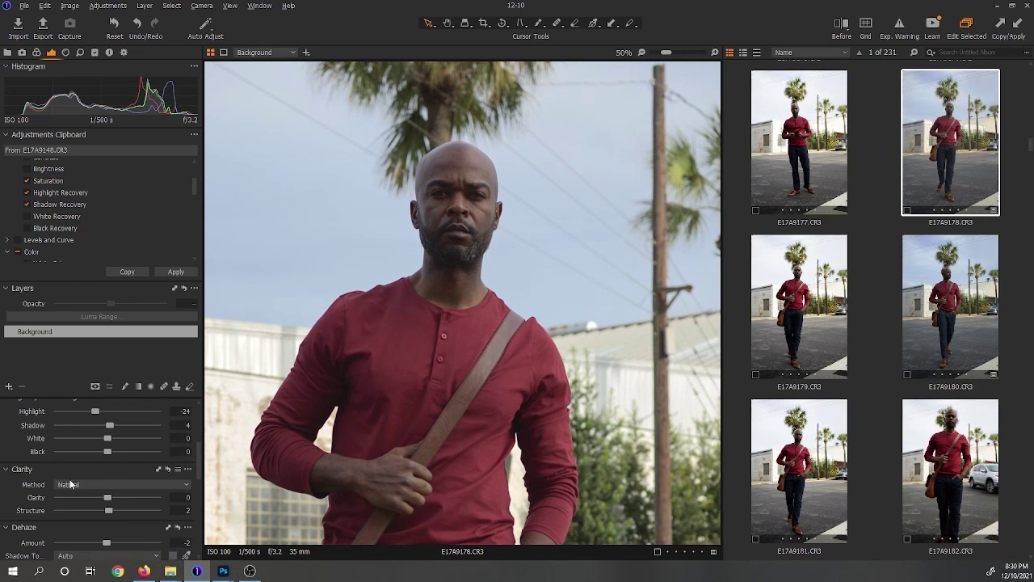
pyautogui.scroll(1, 73, 501)
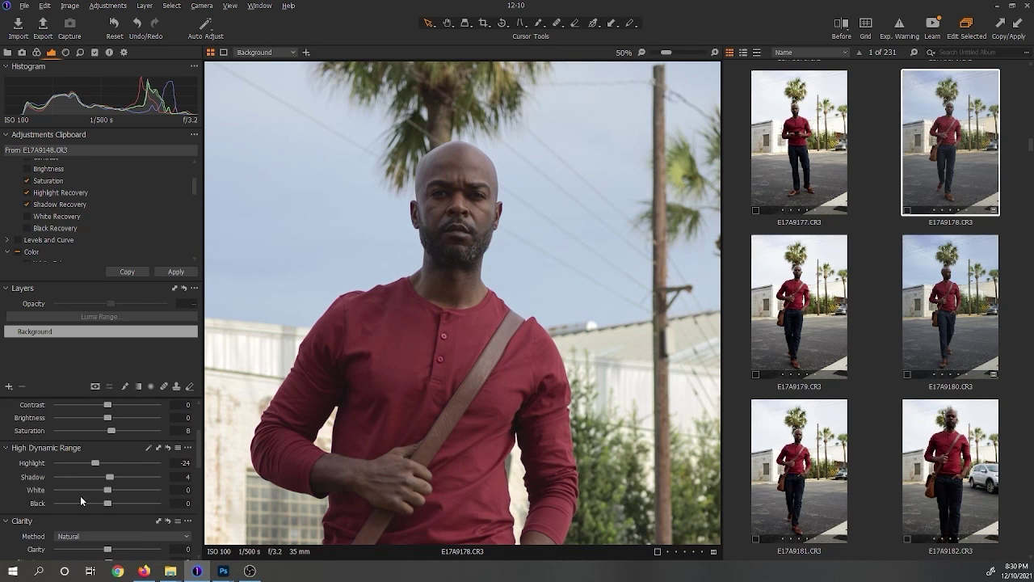
pyautogui.moveTo(111, 503); pyautogui.dragTo(144, 494)
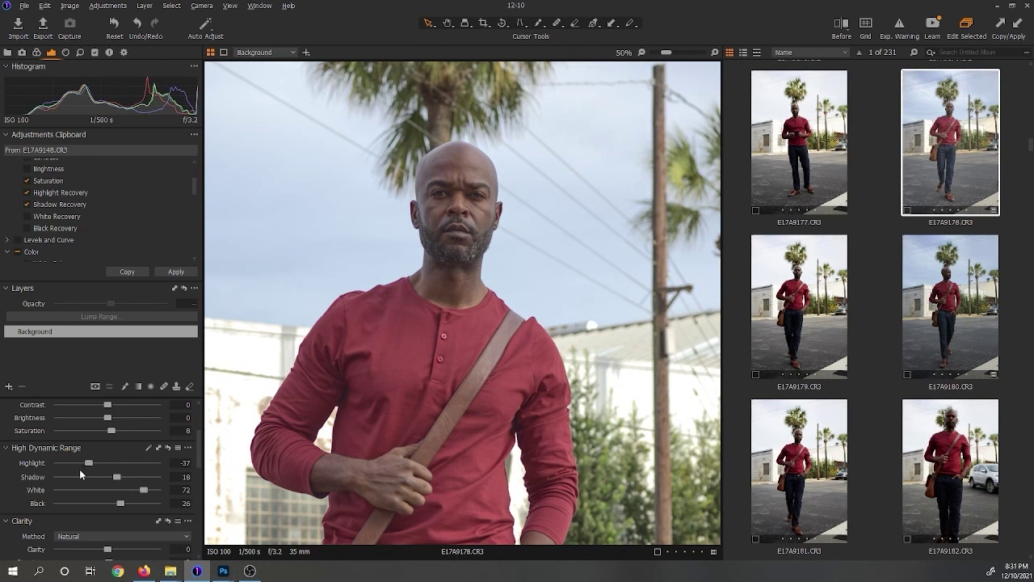
# - Adjust the blue range in the basic color editor to hue -3.9, saturation -16.4 and lightness 35.7
pyautogui.scroll(-3, 79, 468)
pyautogui.click(37, 53)
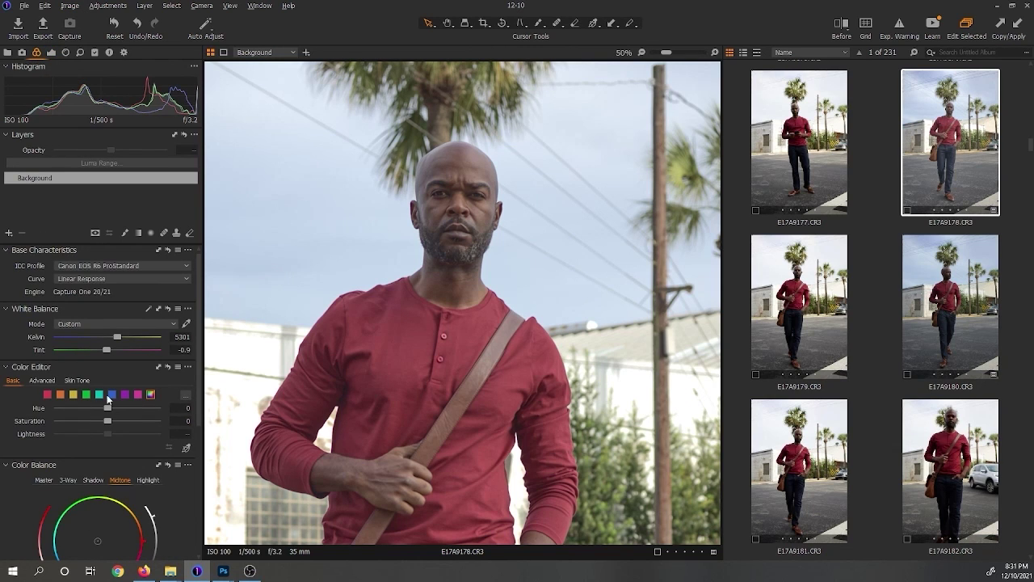
pyautogui.click(110, 395)
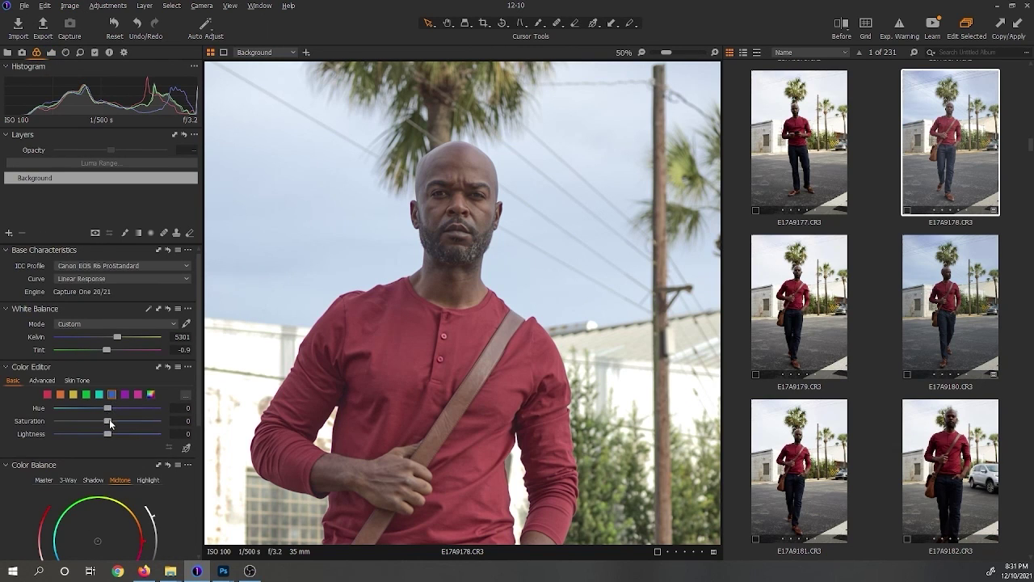
pyautogui.moveTo(109, 434); pyautogui.dragTo(146, 441)
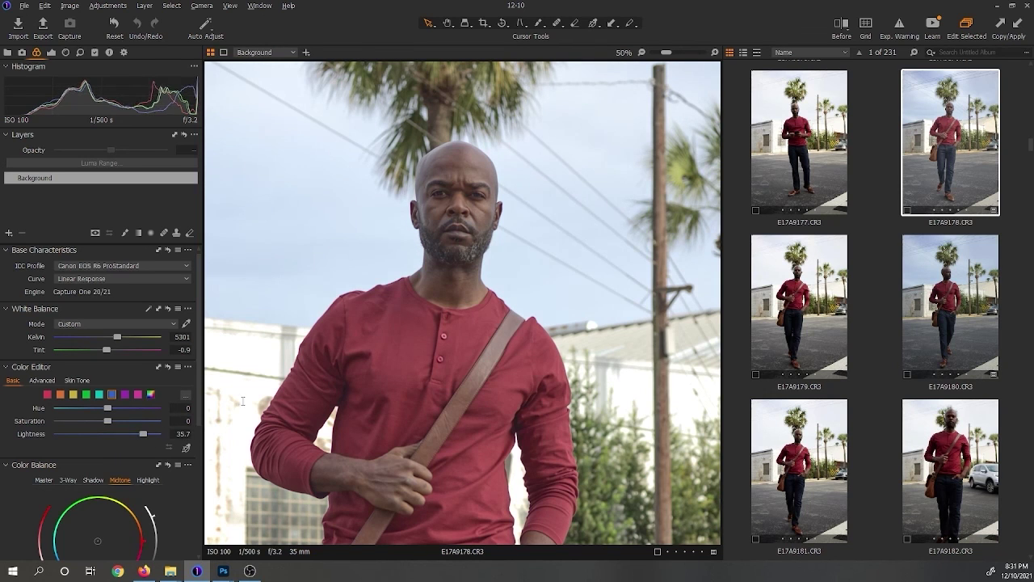
pyautogui.doubleClick(437, 325)
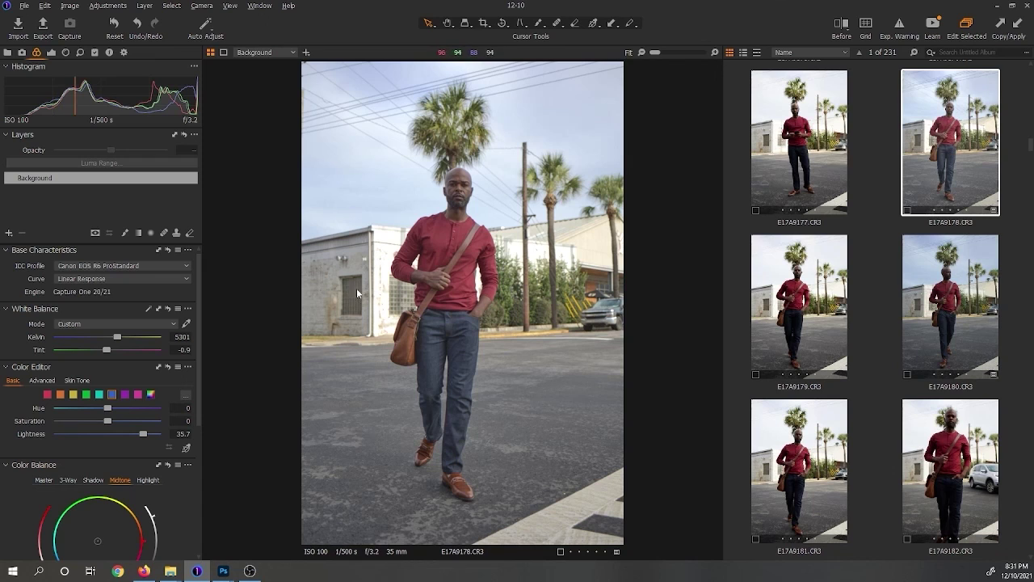
pyautogui.moveTo(105, 407)
pyautogui.mouseDown()
pyautogui.moveTo(69, 404)
pyautogui.moveTo(106, 411)
pyautogui.moveTo(135, 395)
pyautogui.moveTo(99, 386)
pyautogui.moveTo(100, 420)
pyautogui.mouseUp()
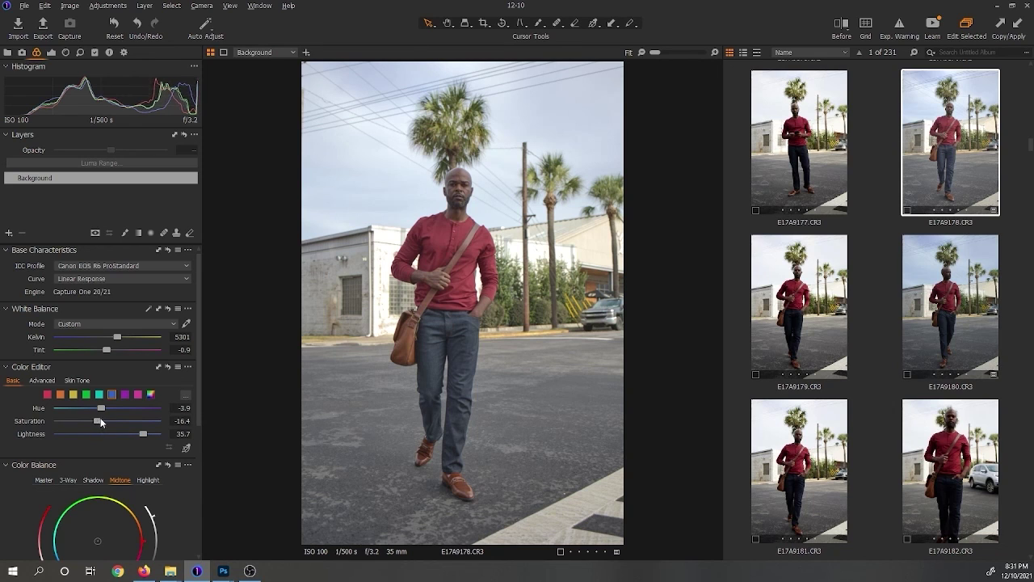
# - Try adjusting the cyan range, and refine the blue range to hue -2.6 and lightness 18.4
pyautogui.click(100, 393)
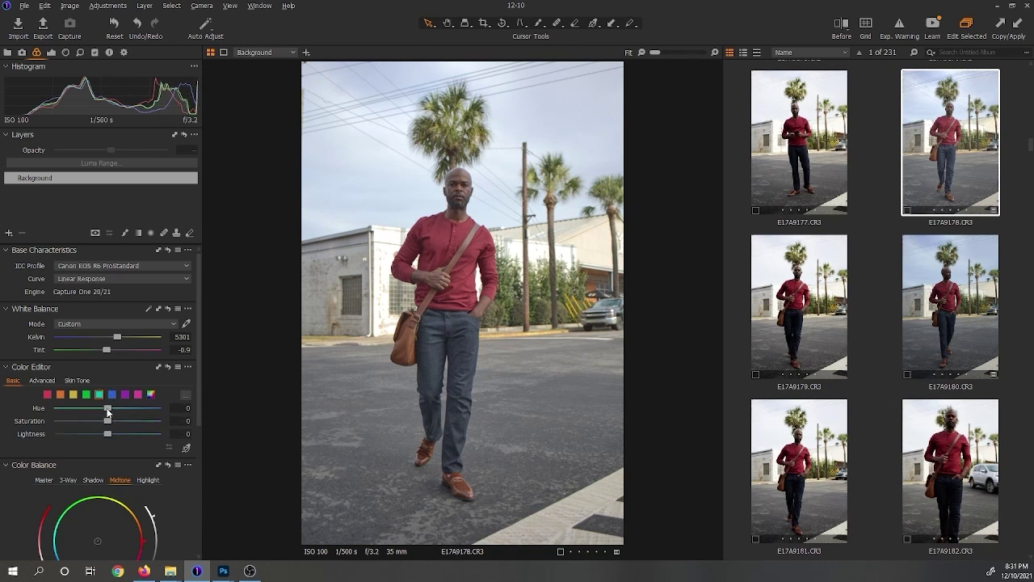
pyautogui.moveTo(109, 407); pyautogui.dragTo(99, 434)
pyautogui.click(111, 395)
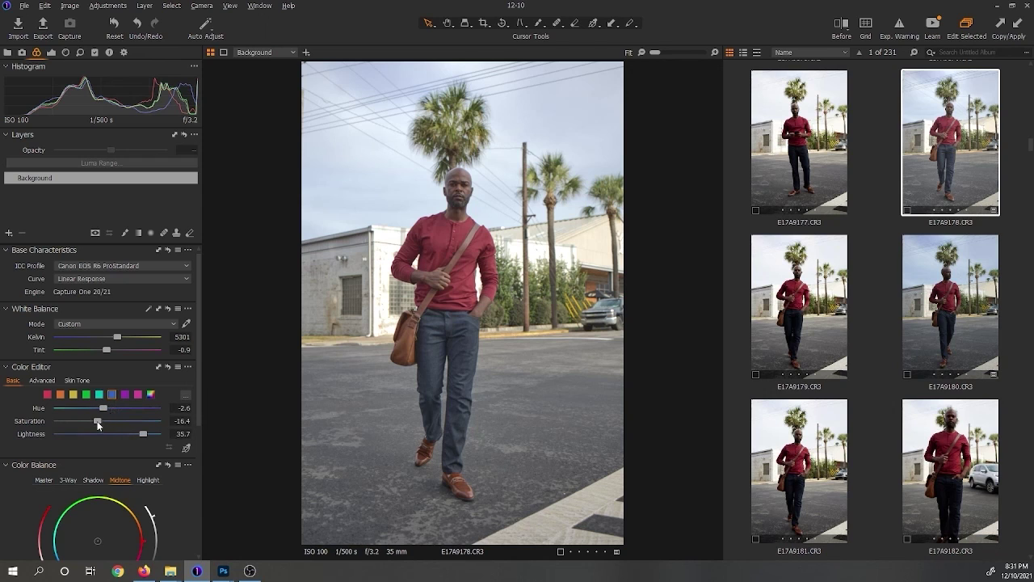
pyautogui.moveTo(146, 433); pyautogui.dragTo(129, 434)
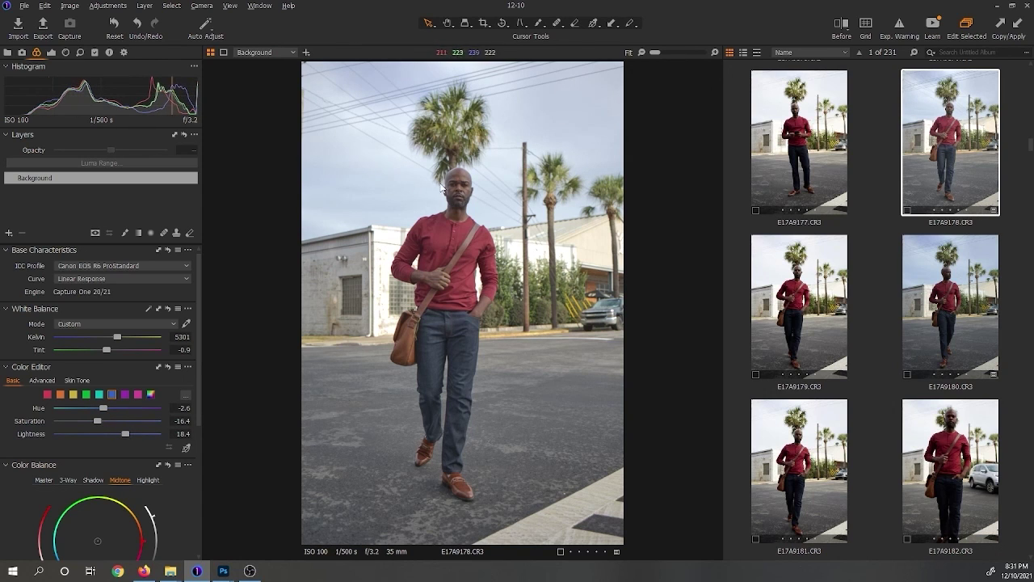
pyautogui.scroll(2, 438, 184)
pyautogui.scroll(-2, 432, 198)
# - Set the RGB levels output black point to 4
pyautogui.click(51, 53)
pyautogui.scroll(-5, 62, 477)
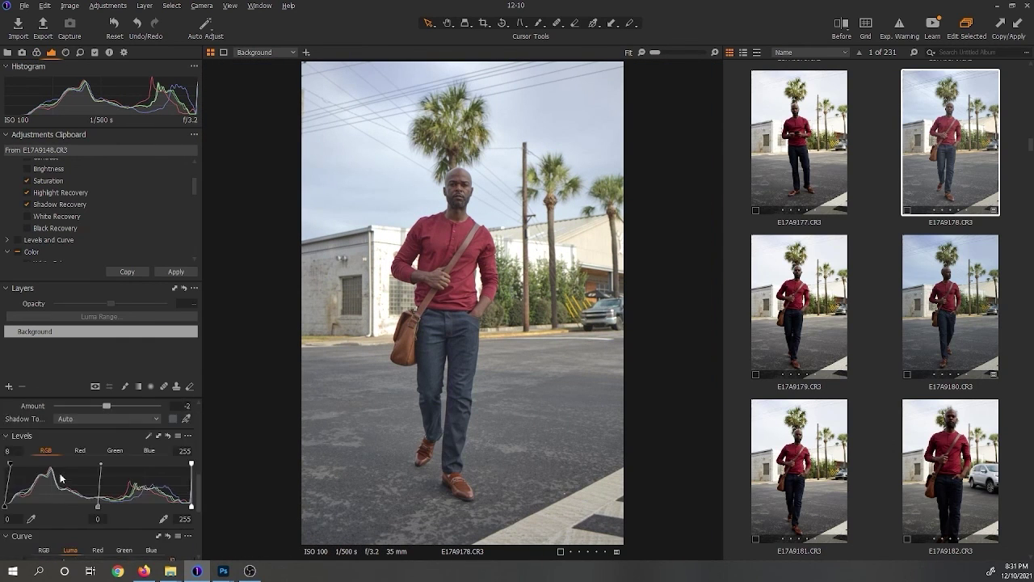
pyautogui.scroll(-3, 46, 503)
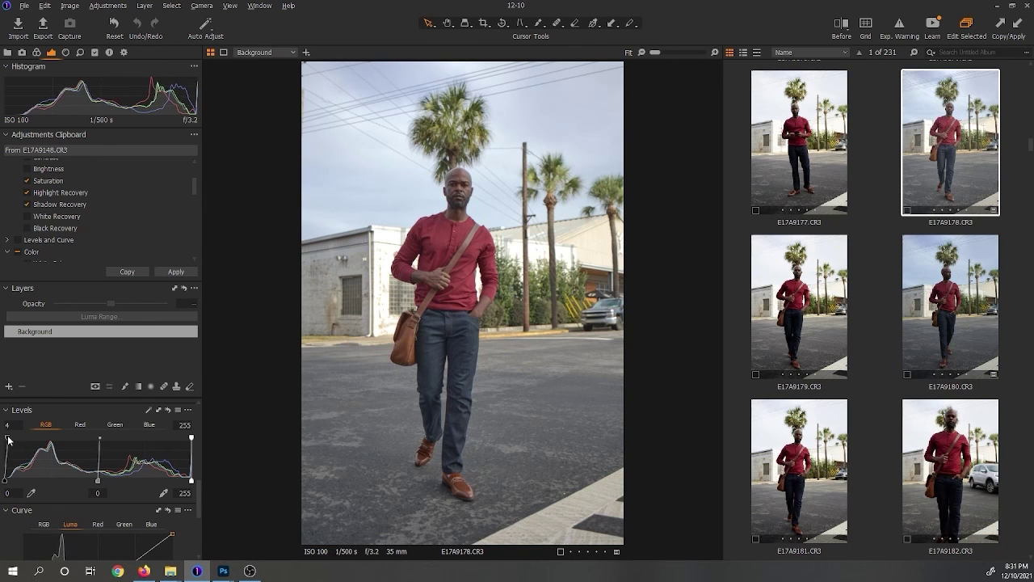
pyautogui.moveTo(10, 438); pyautogui.dragTo(7, 442)
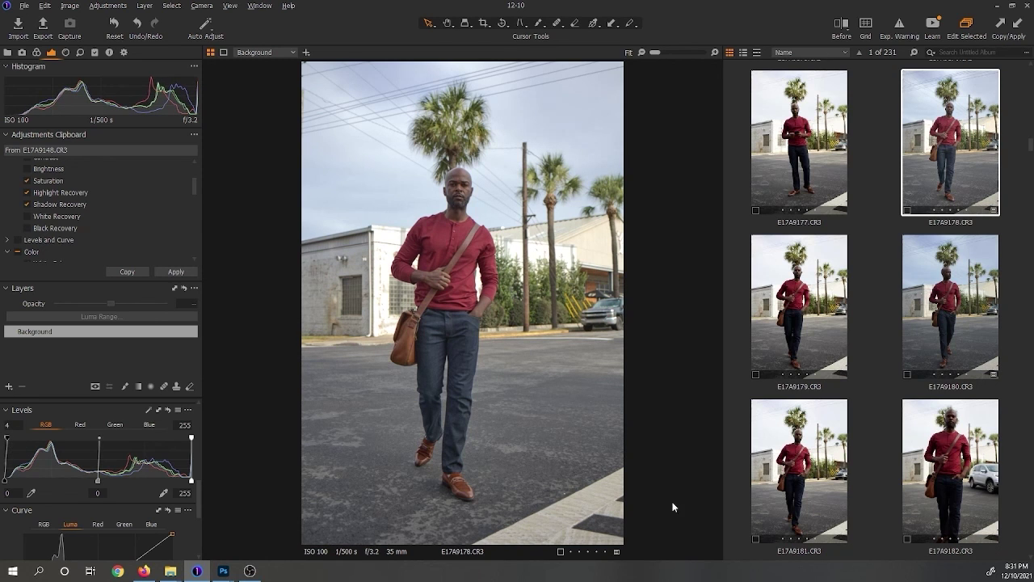
# - Clone the edited variant of E17A9178.CR3 and reset all adjustments on the original variant
pyautogui.rightClick(936, 173)
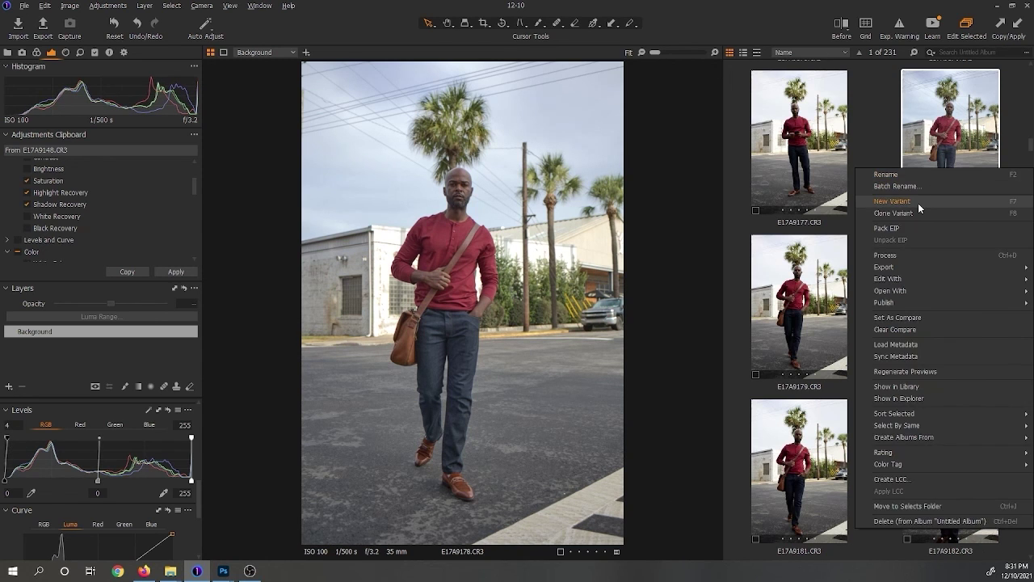
pyautogui.click(918, 212)
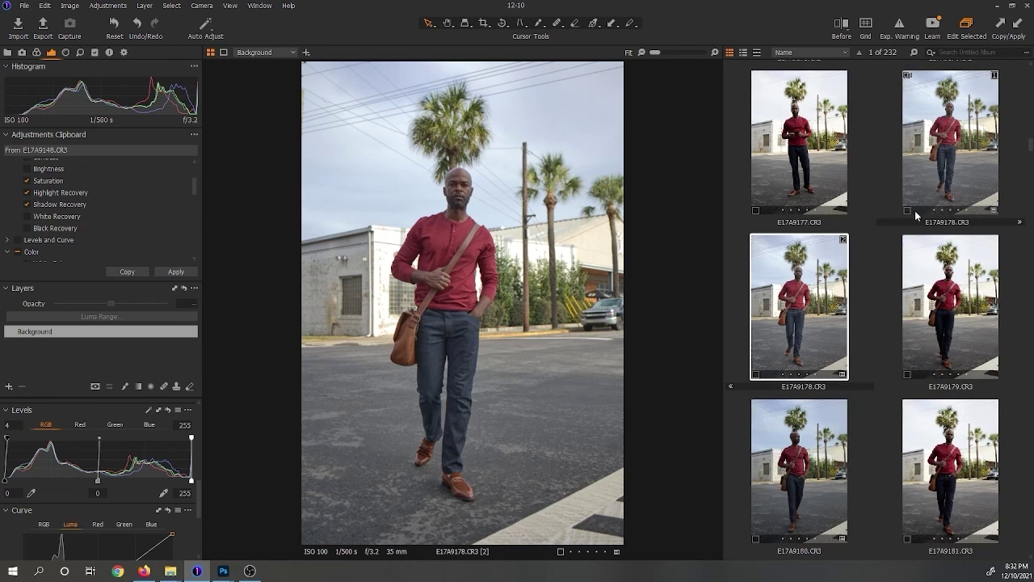
pyautogui.click(935, 172)
pyautogui.click(117, 29)
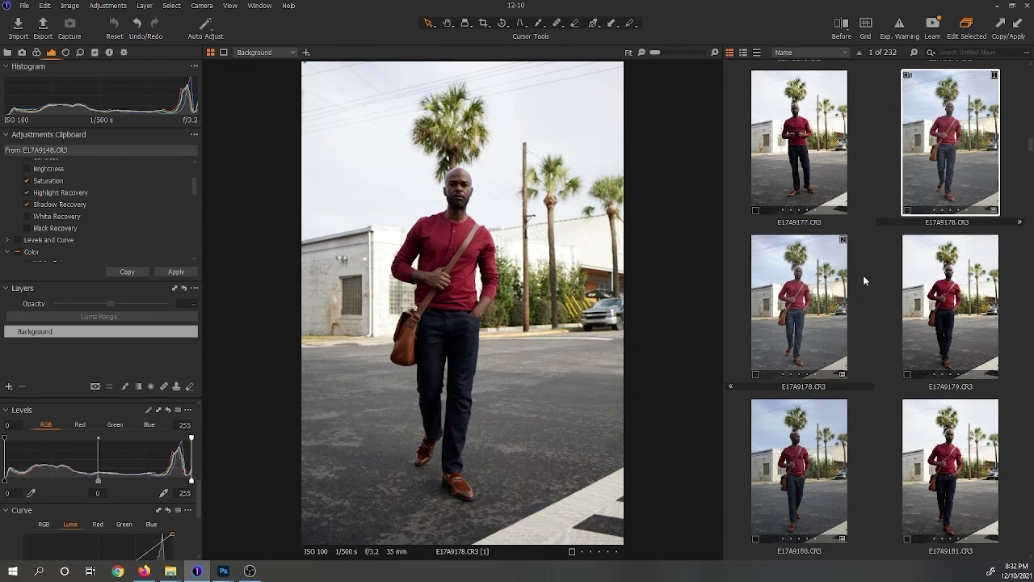
# - Compare the reset and edited variants of E17A9178.CR3 side by side, with both enlarged on the man's face
pyautogui.keyDown('ctrl'); pyautogui.click(815, 303); pyautogui.keyUp('ctrl')
pyautogui.scroll(3, 358, 206)
pyautogui.scroll(-1, 296, 206)
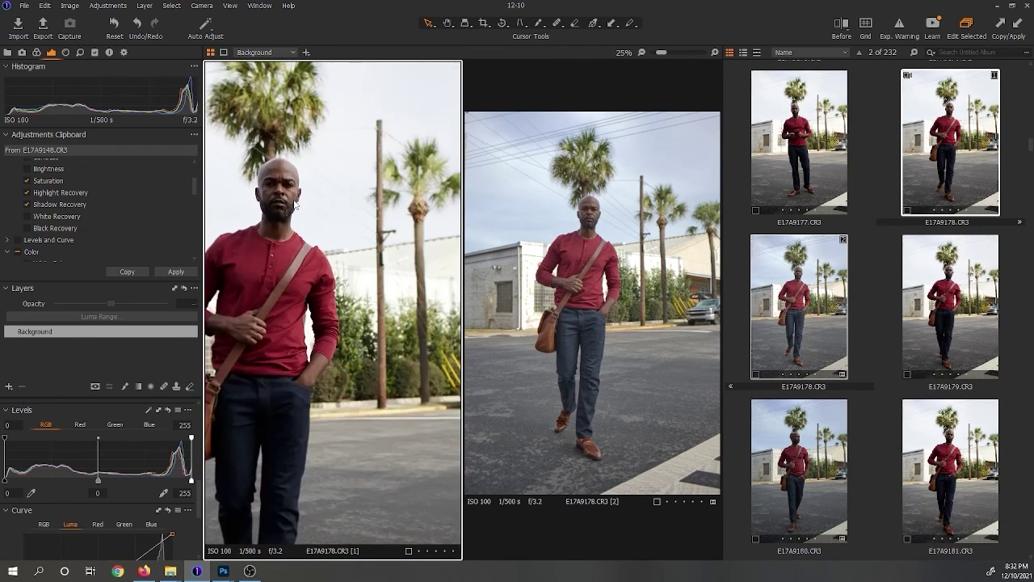
pyautogui.scroll(-2, 295, 204)
pyautogui.scroll(4, 295, 204)
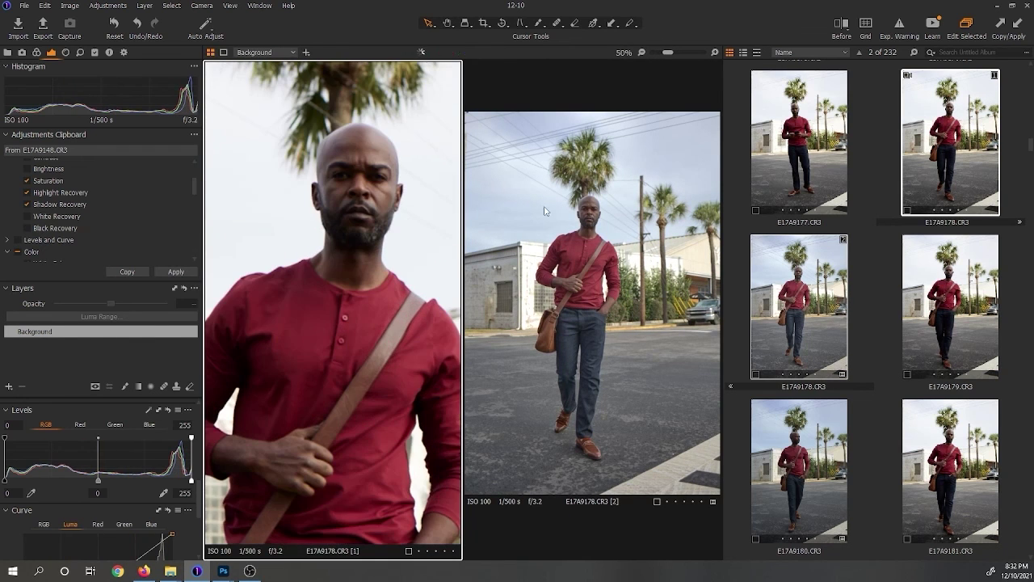
pyautogui.scroll(3, 544, 211)
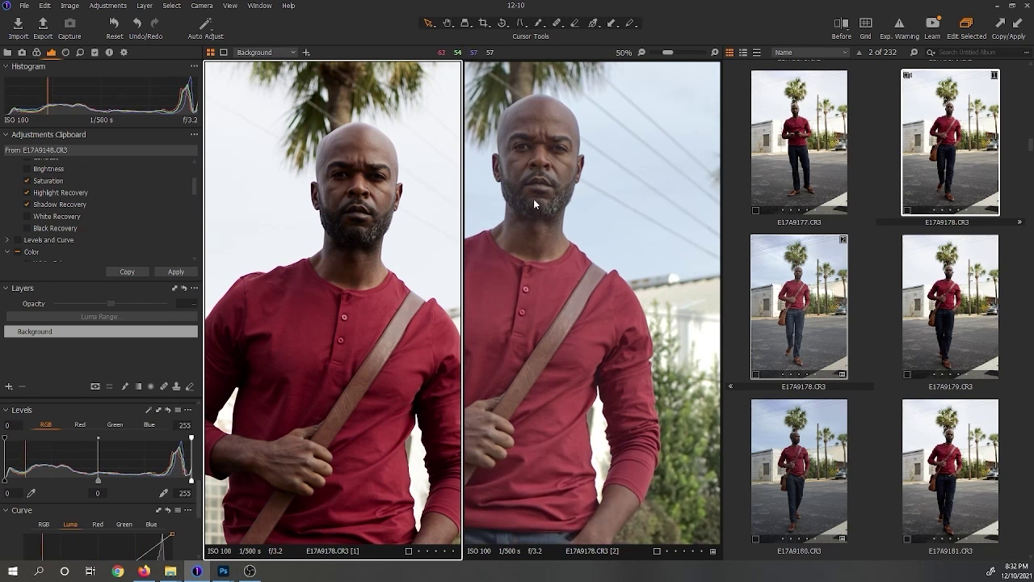
pyautogui.moveTo(533, 199)
pyautogui.mouseDown()
pyautogui.moveTo(534, 174)
pyautogui.moveTo(533, 183)
pyautogui.mouseUp()
# - Set the edited variant's contrast to 12 and its high dynamic range black to 2
pyautogui.click(536, 288)
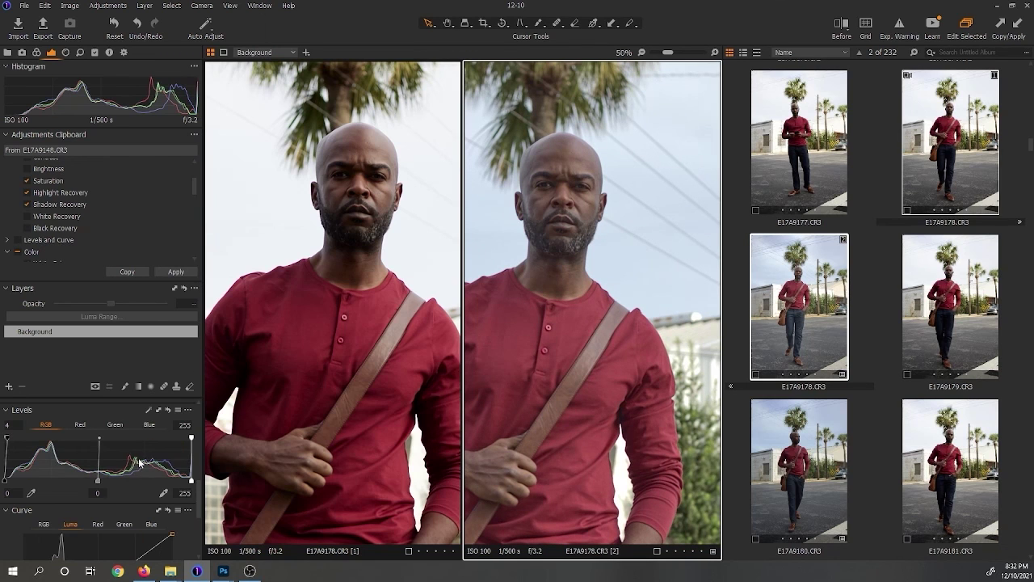
pyautogui.scroll(-10, 139, 457)
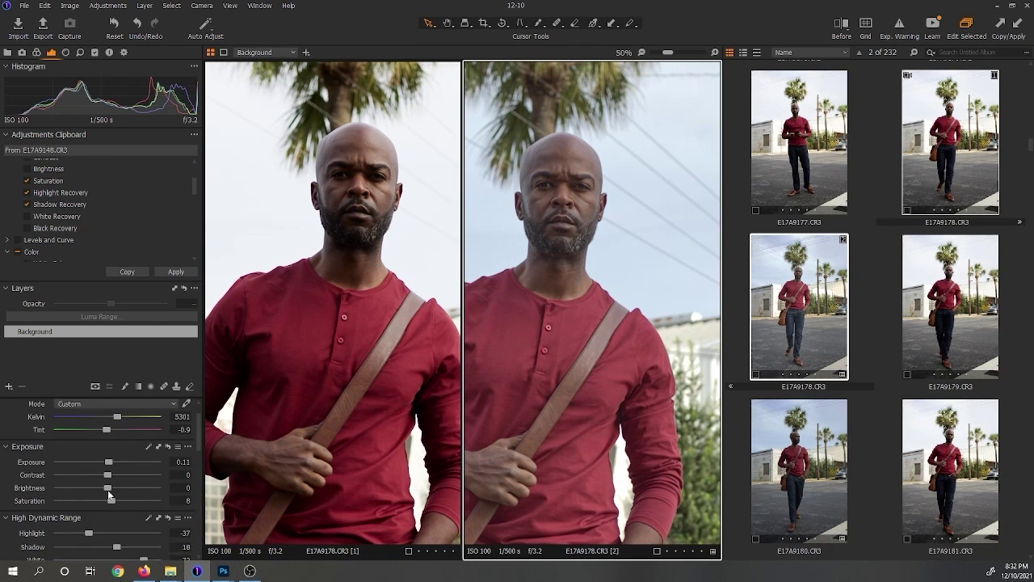
pyautogui.moveTo(108, 475); pyautogui.dragTo(124, 478)
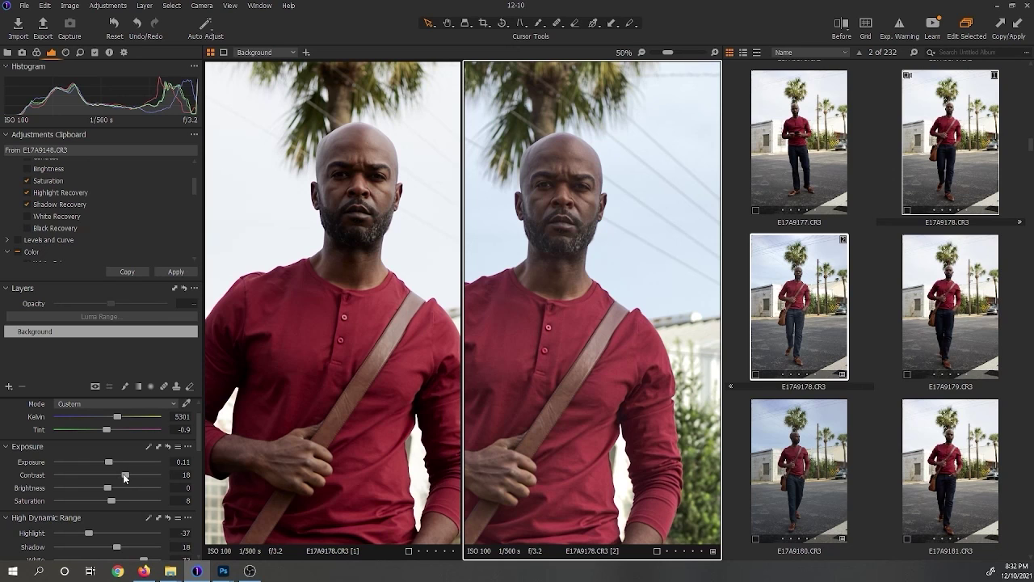
pyautogui.moveTo(125, 477); pyautogui.dragTo(119, 478)
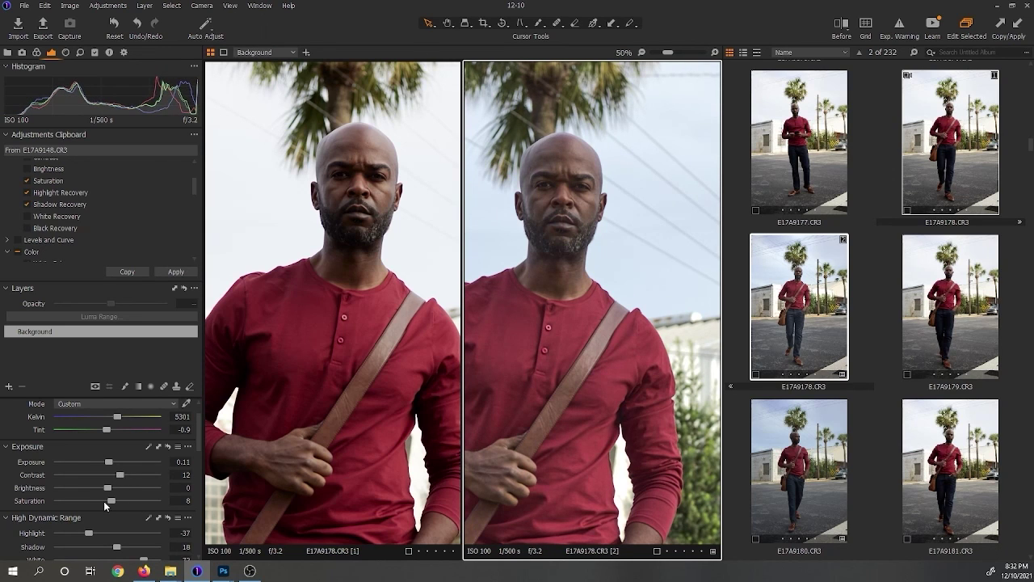
pyautogui.scroll(-1, 75, 515)
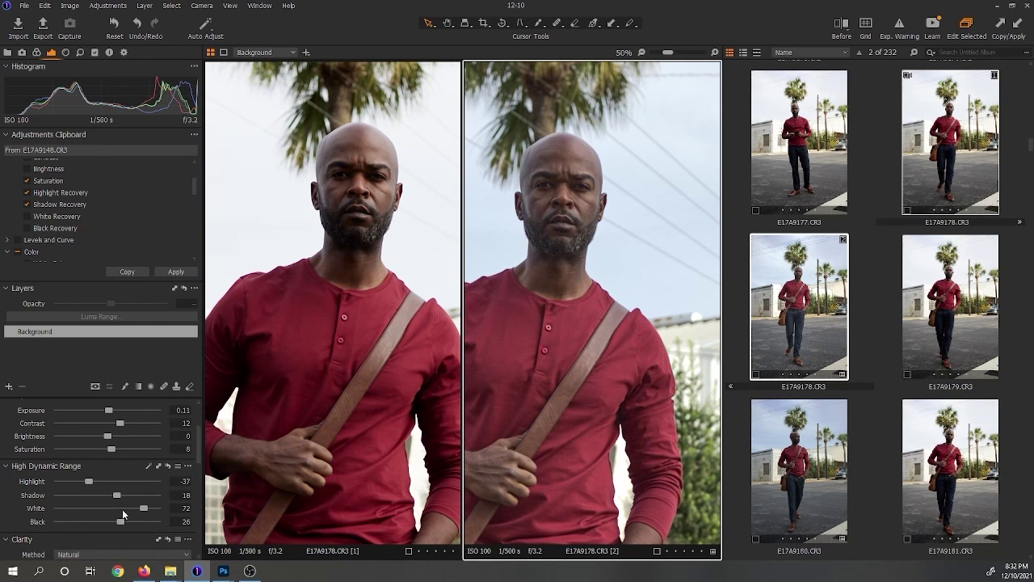
pyautogui.moveTo(121, 522); pyautogui.dragTo(110, 518)
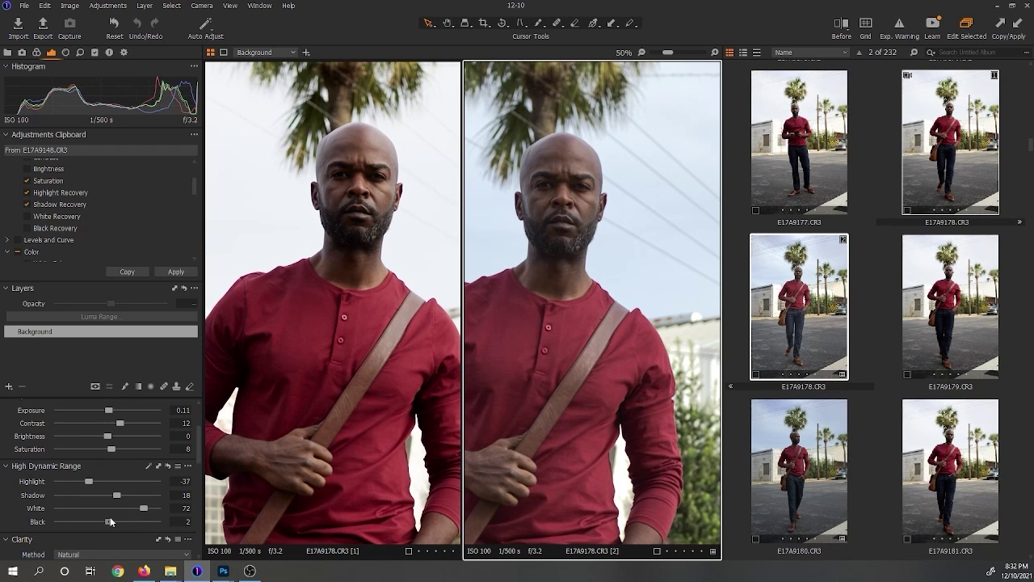
# - Compare both variants of E17A9178.CR3 at full view, and display the edited variant alone
pyautogui.doubleClick(588, 232)
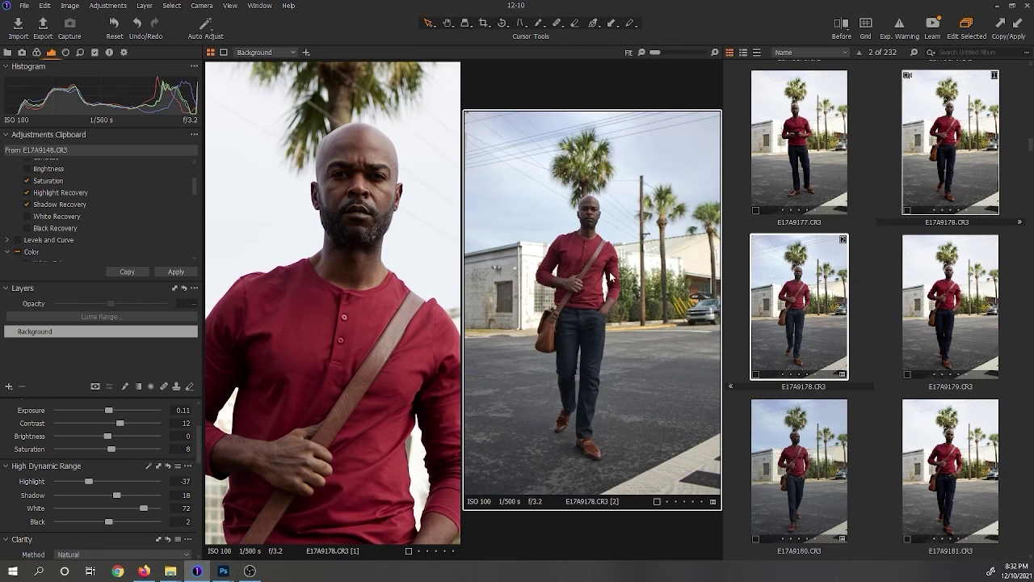
pyautogui.click(412, 199)
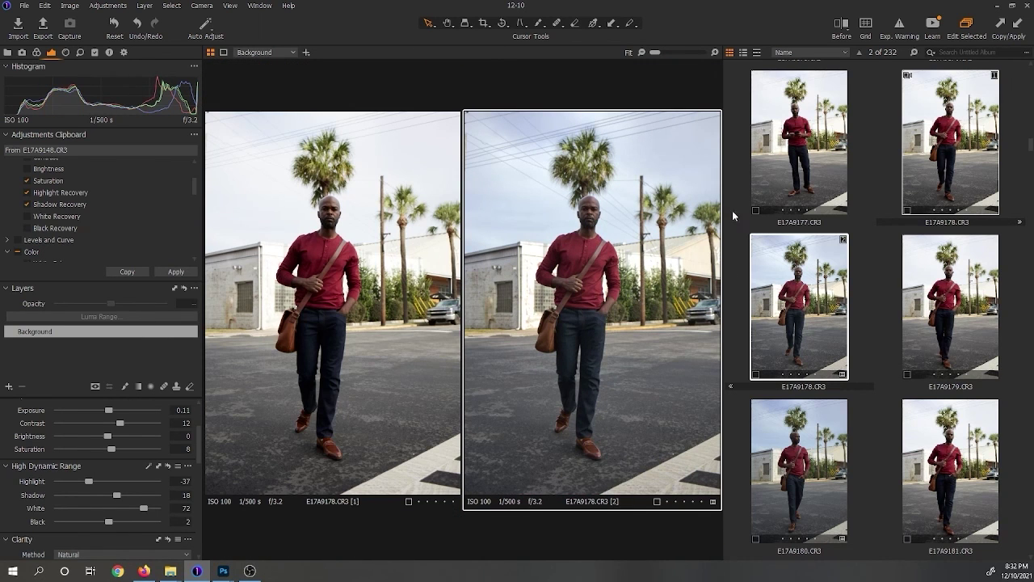
pyautogui.click(858, 271)
pyautogui.click(810, 284)
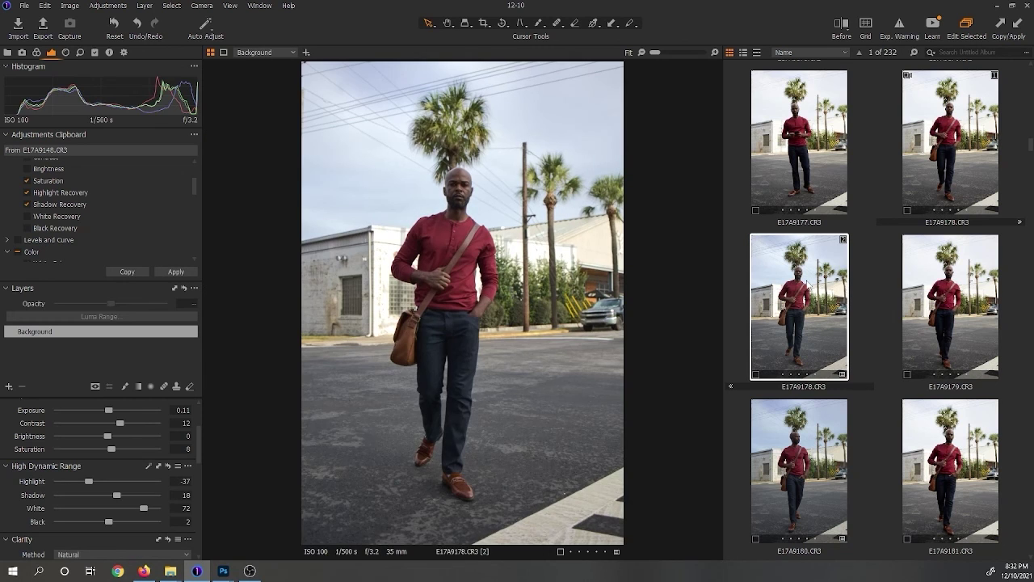
pyautogui.rightClick(802, 281)
pyautogui.click(736, 275)
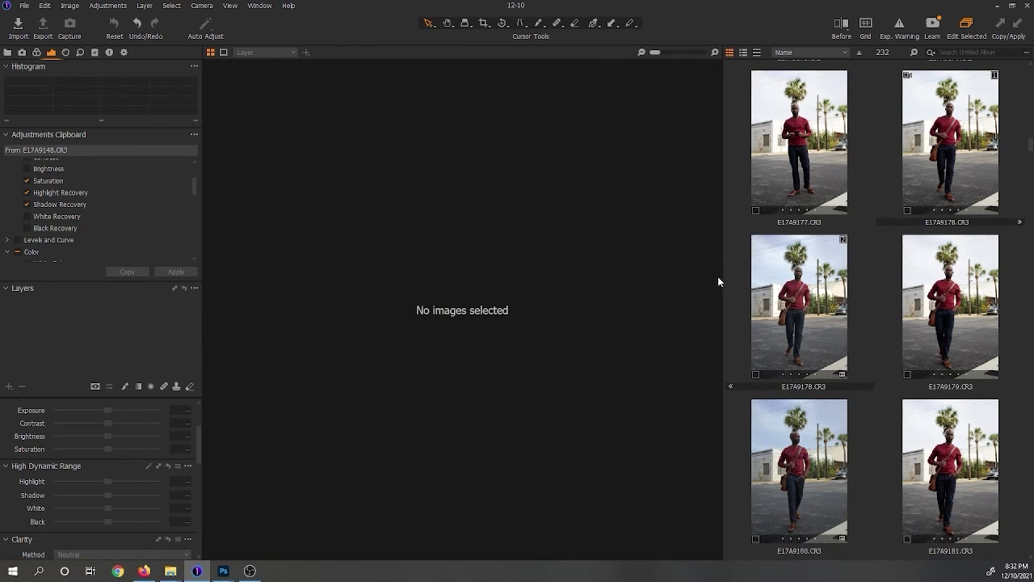
pyautogui.click(781, 275)
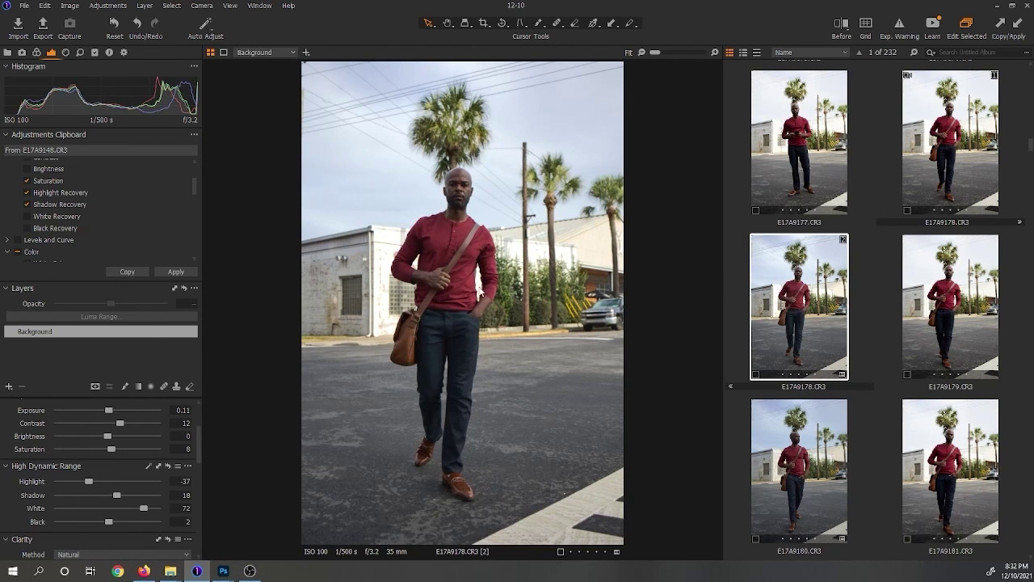
# - Sample the sky in the advanced Color Editor and set smoothness 13.7, hue -15.2, saturation -22.7 and lightness -34.6
pyautogui.click(37, 51)
pyautogui.scroll(-5, 97, 485)
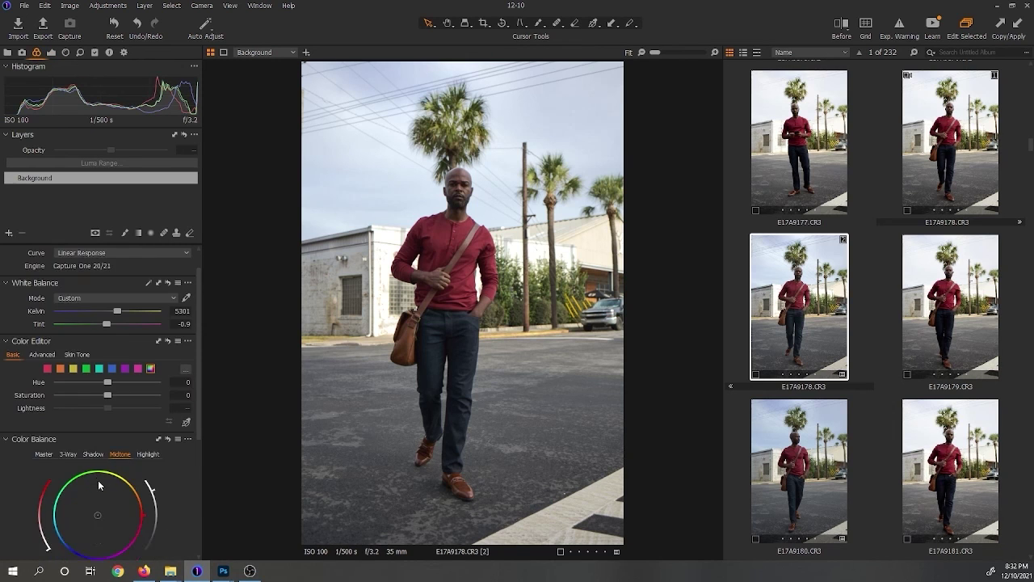
pyautogui.scroll(5, 94, 470)
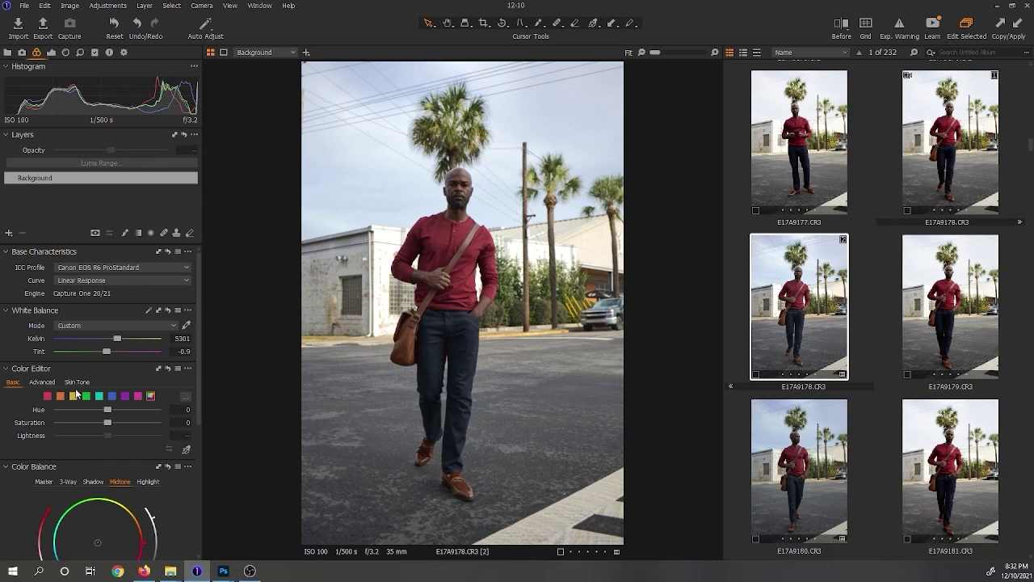
pyautogui.click(42, 382)
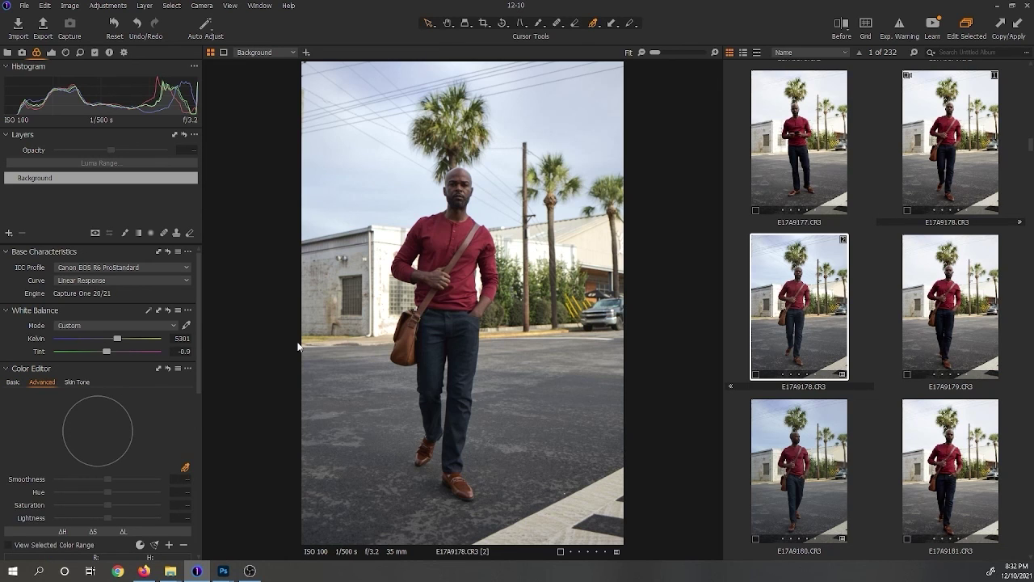
pyautogui.click(543, 113)
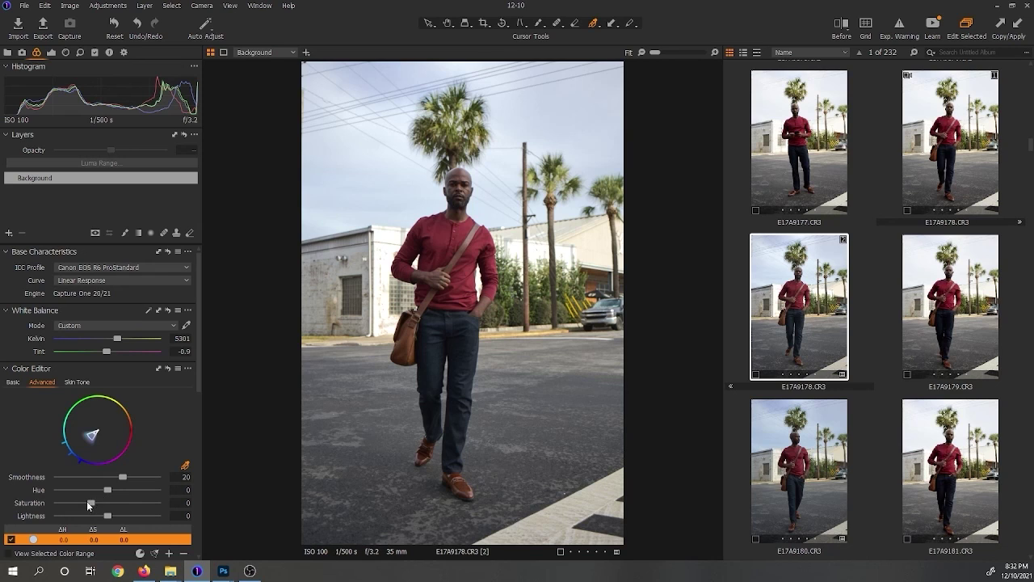
pyautogui.moveTo(105, 489)
pyautogui.mouseDown()
pyautogui.moveTo(79, 481)
pyautogui.moveTo(90, 493)
pyautogui.moveTo(78, 475)
pyautogui.moveTo(72, 501)
pyautogui.moveTo(86, 502)
pyautogui.moveTo(101, 477)
pyautogui.mouseUp()
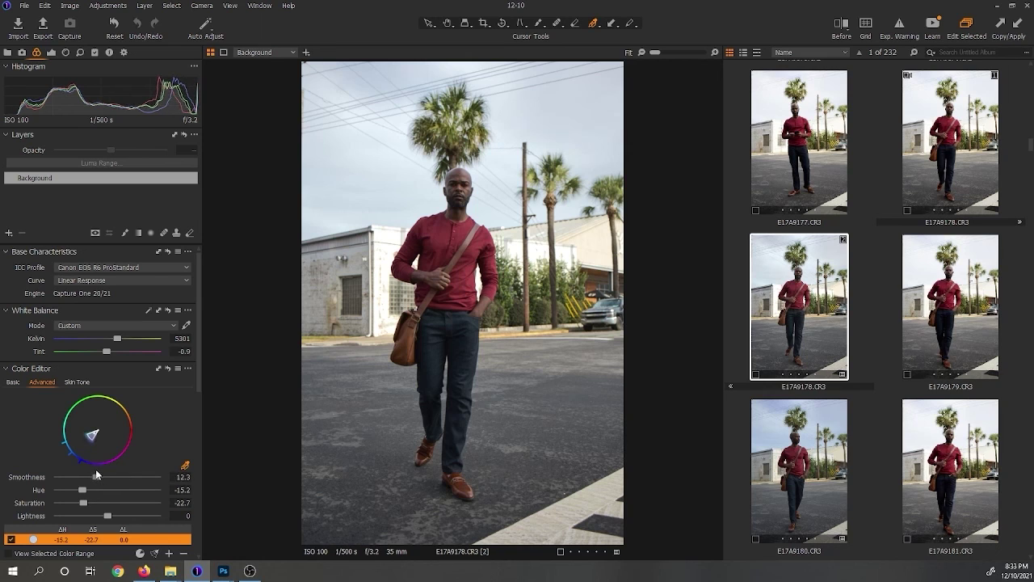
pyautogui.moveTo(107, 515)
pyautogui.mouseDown()
pyautogui.moveTo(74, 502)
pyautogui.moveTo(89, 513)
pyautogui.mouseUp()
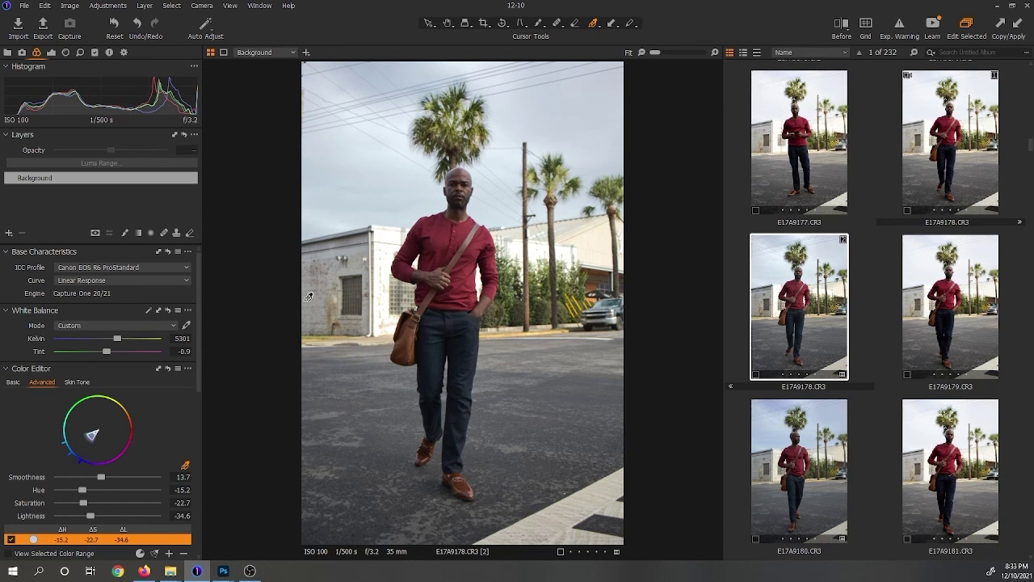
# - Compare the edited and original variants of E17A9178.CR3 at 100% around the man's head and the palm tree
pyautogui.scroll(5, 455, 175)
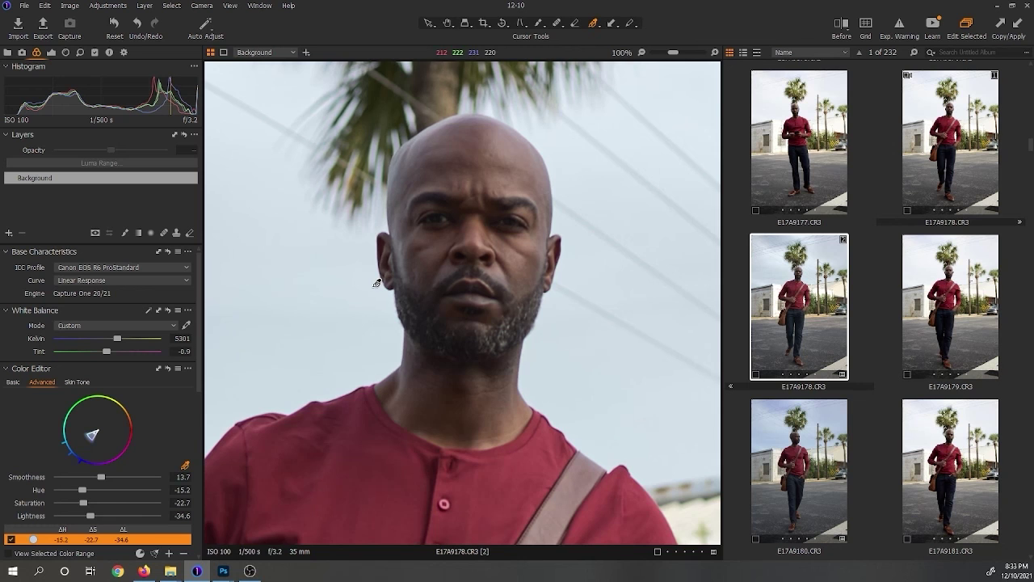
pyautogui.click(383, 281)
pyautogui.click(316, 141)
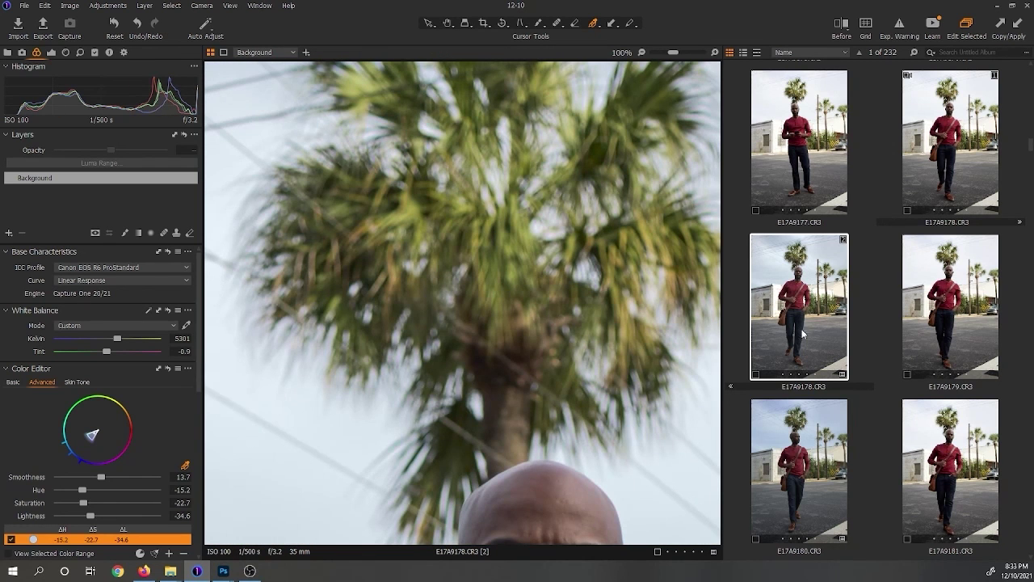
pyautogui.click(919, 165)
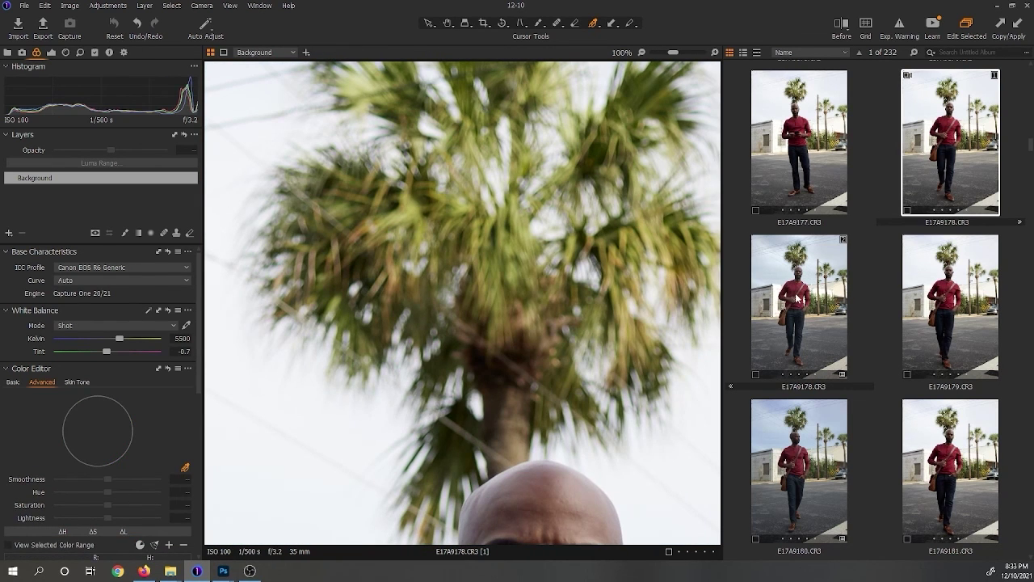
pyautogui.click(795, 293)
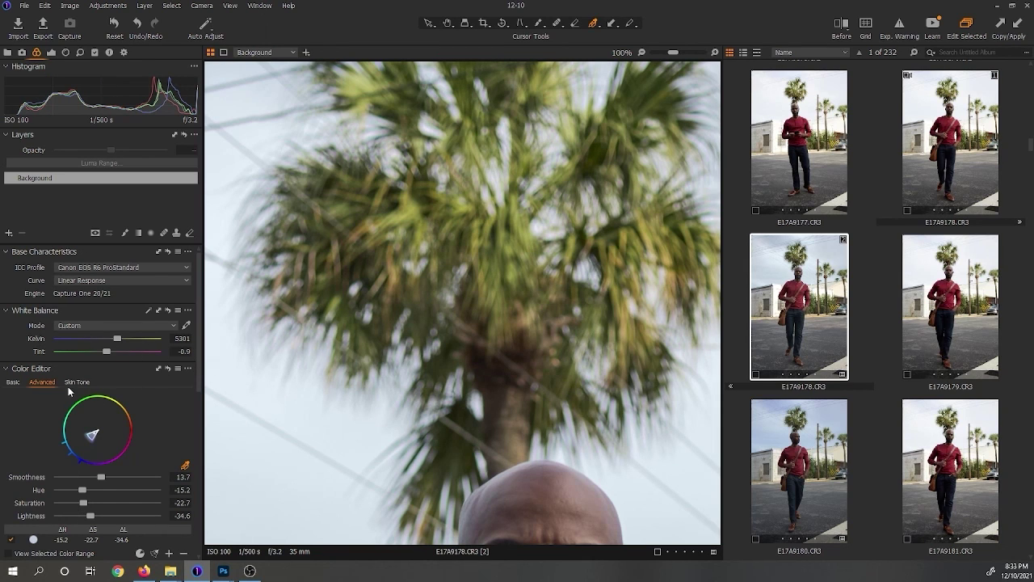
# - Sample the palm fronds' green as a second advanced Color Editor range, with saturation -17.8 and lightness -31.4
pyautogui.click(12, 386)
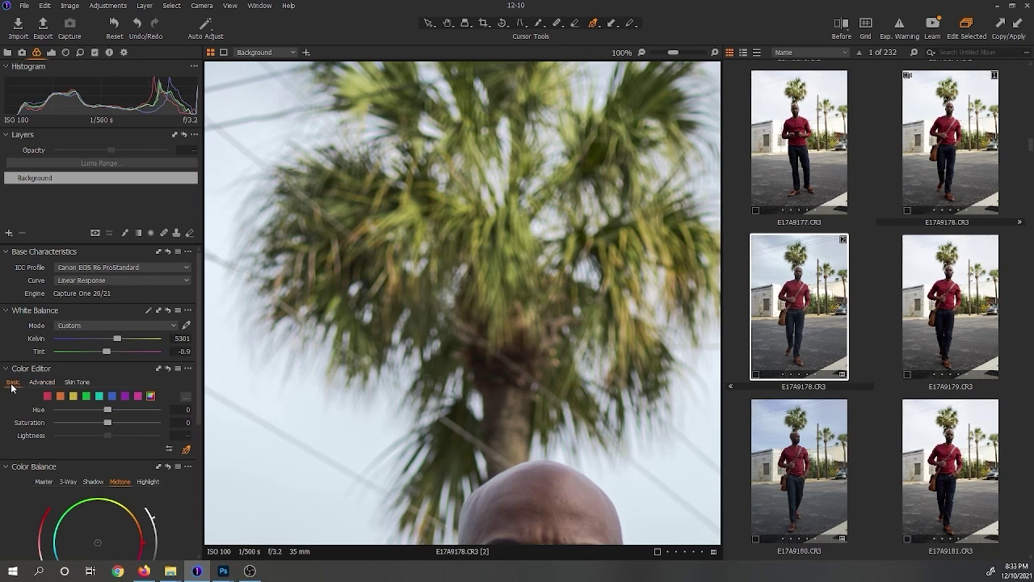
pyautogui.click(87, 396)
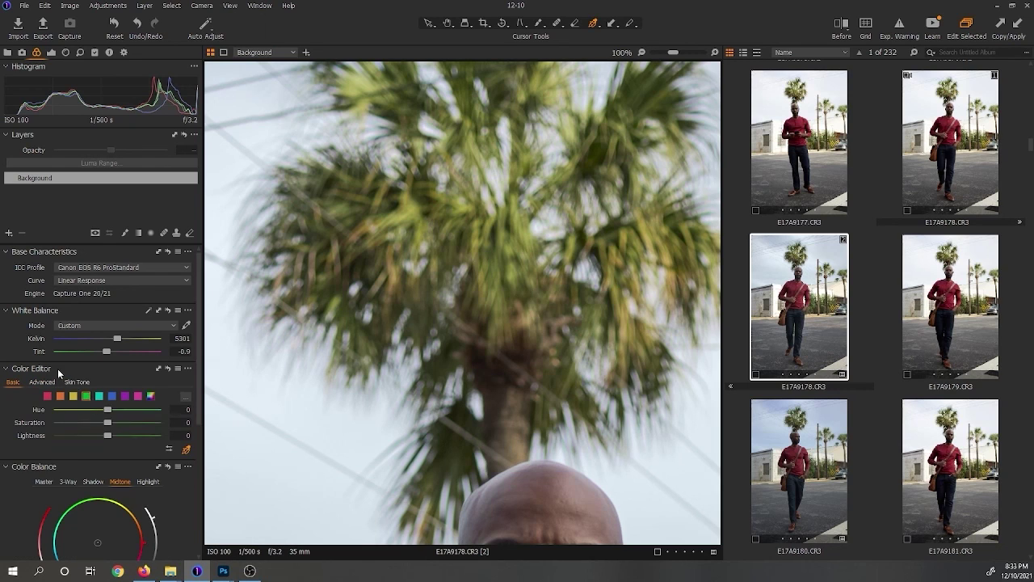
pyautogui.click(42, 382)
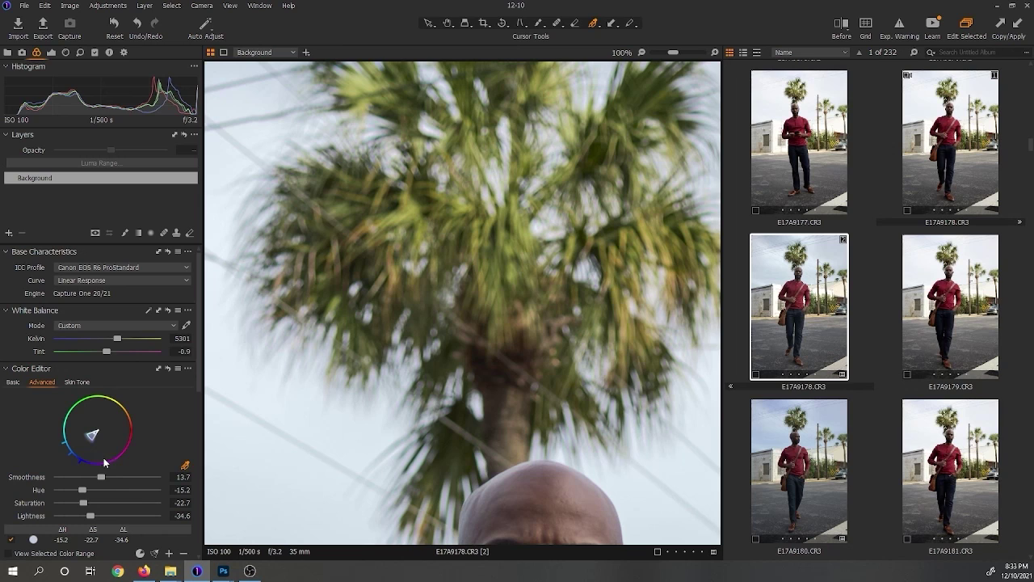
pyautogui.click(361, 184)
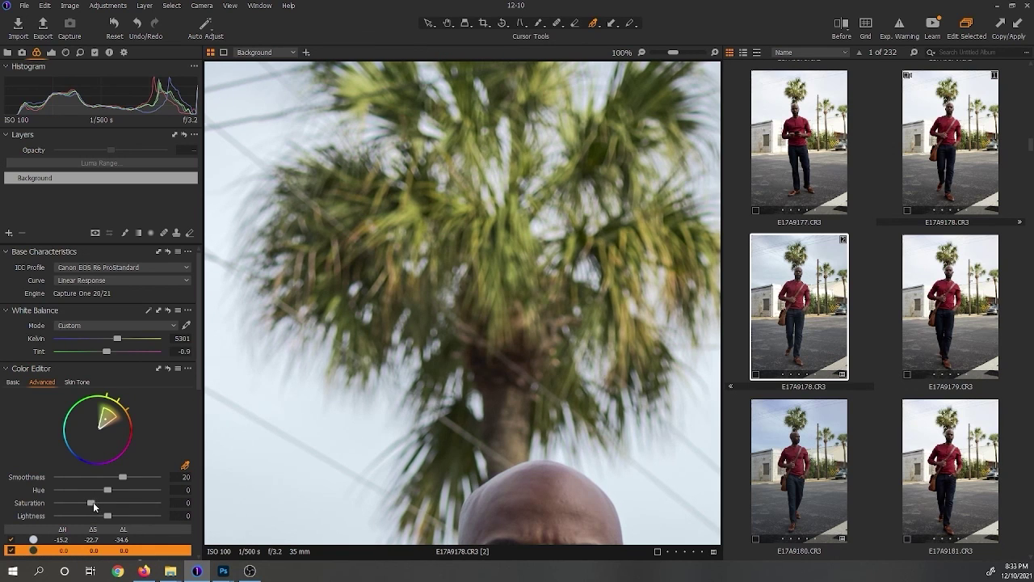
pyautogui.moveTo(107, 516); pyautogui.dragTo(86, 499)
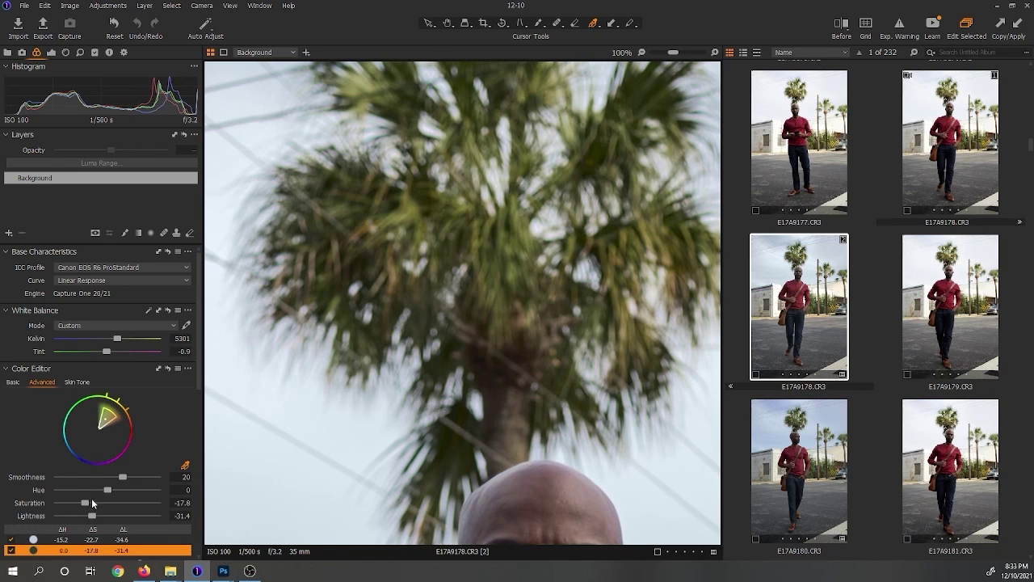
# - Compare the recolored variant with the original side by side at full view, and return to the edited variant alone
pyautogui.scroll(-4, 572, 277)
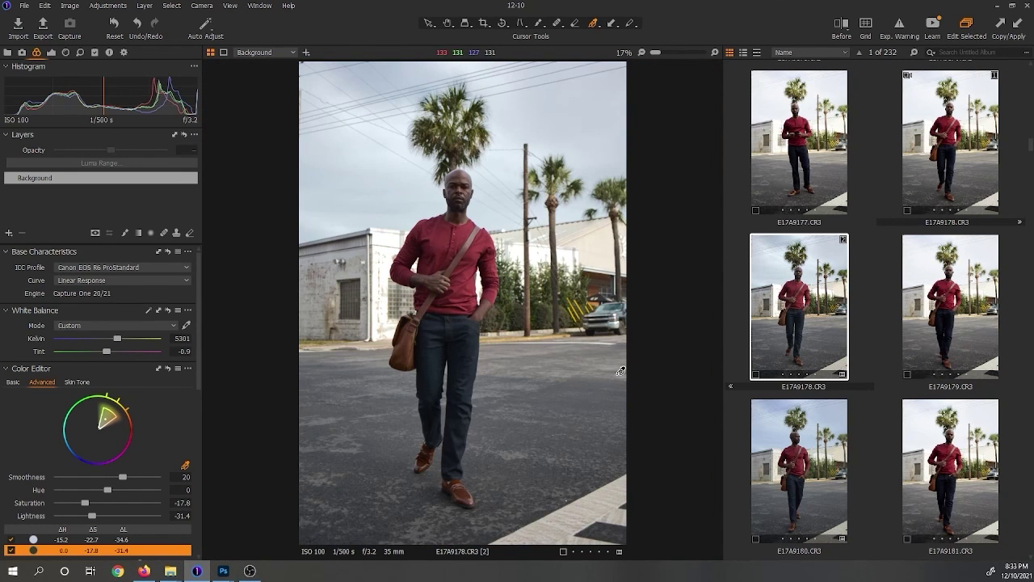
pyautogui.keyDown('ctrl'); pyautogui.click(935, 139); pyautogui.keyUp('ctrl')
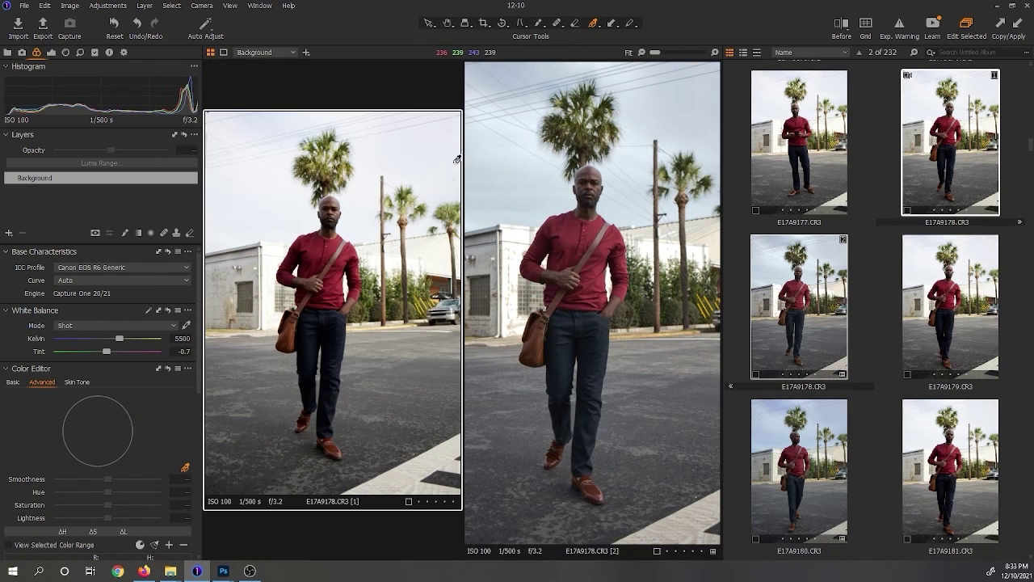
pyautogui.click(855, 286)
pyautogui.click(808, 286)
pyautogui.click(810, 289)
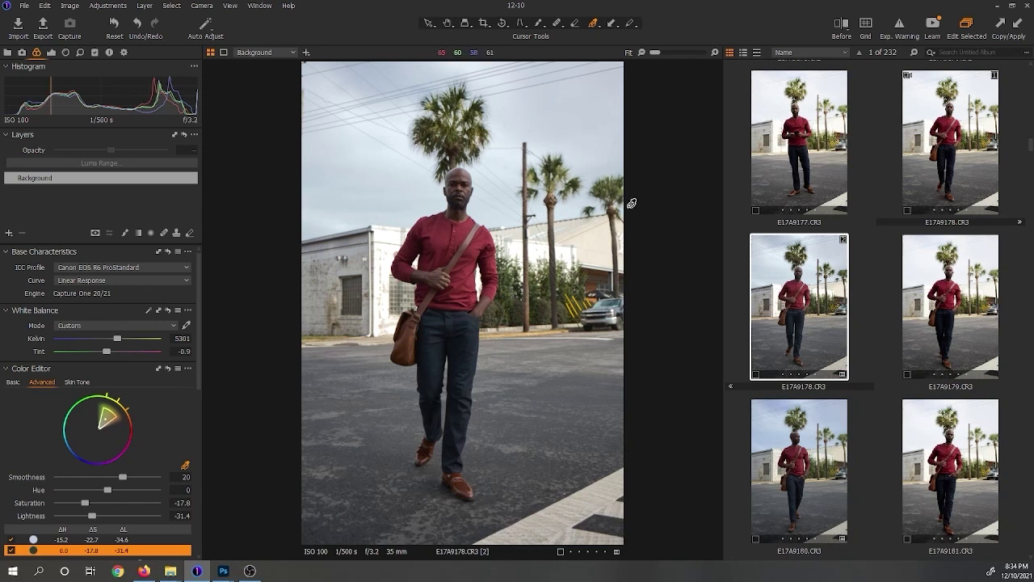
# - Send the edited variant to Adobe Photoshop 2022 as a 16-bit PSD in Adobe RGB (1998), 300 px/in, at 100% scale
pyautogui.rightClick(797, 293)
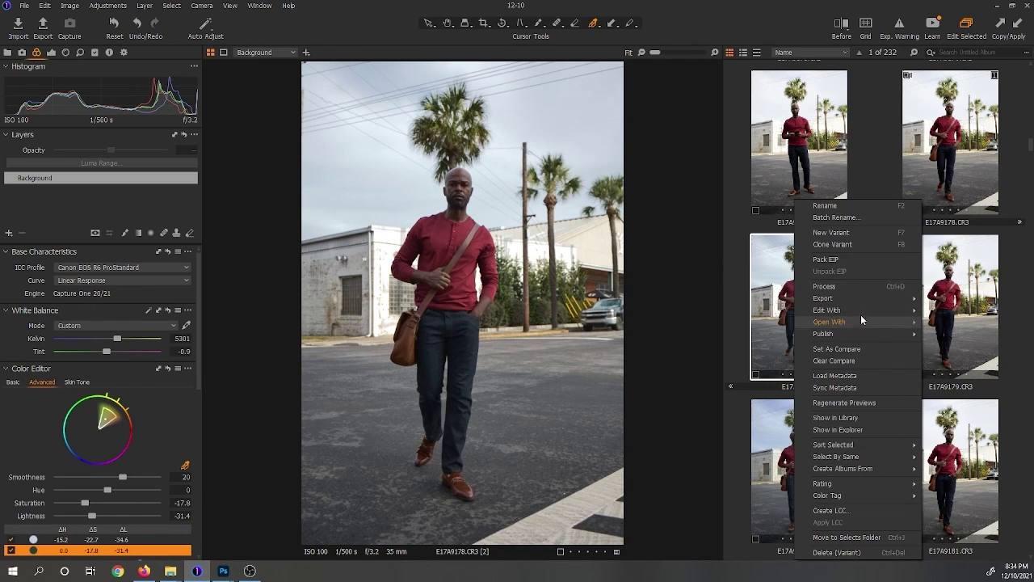
pyautogui.moveTo(861, 315)
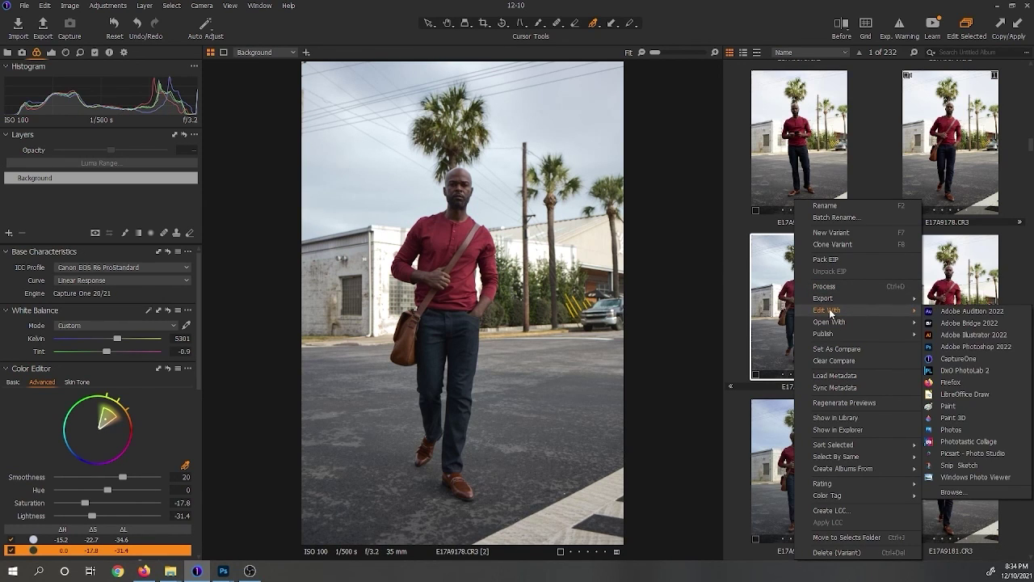
pyautogui.click(961, 356)
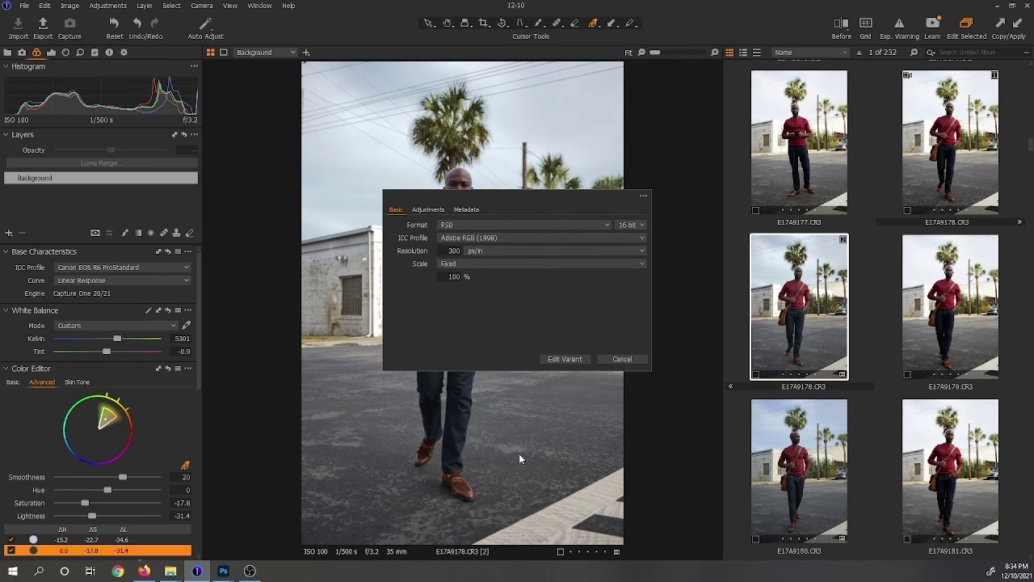
pyautogui.click(572, 360)
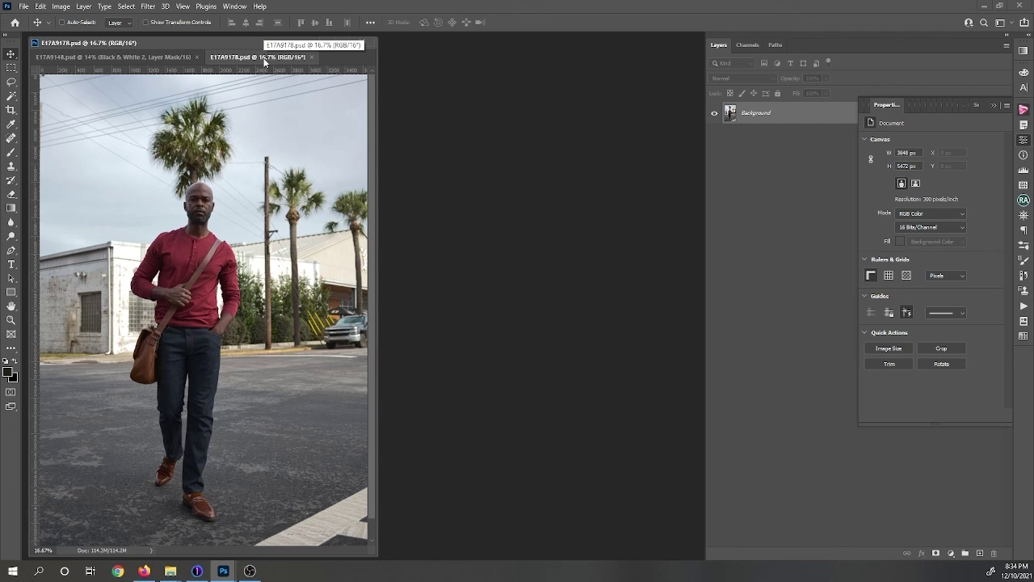
# - Float E17A9178.psd in its own window beside E17A9148.psd, and bring E17A9148.psd to the front
pyautogui.moveTo(264, 63); pyautogui.dragTo(449, 44)
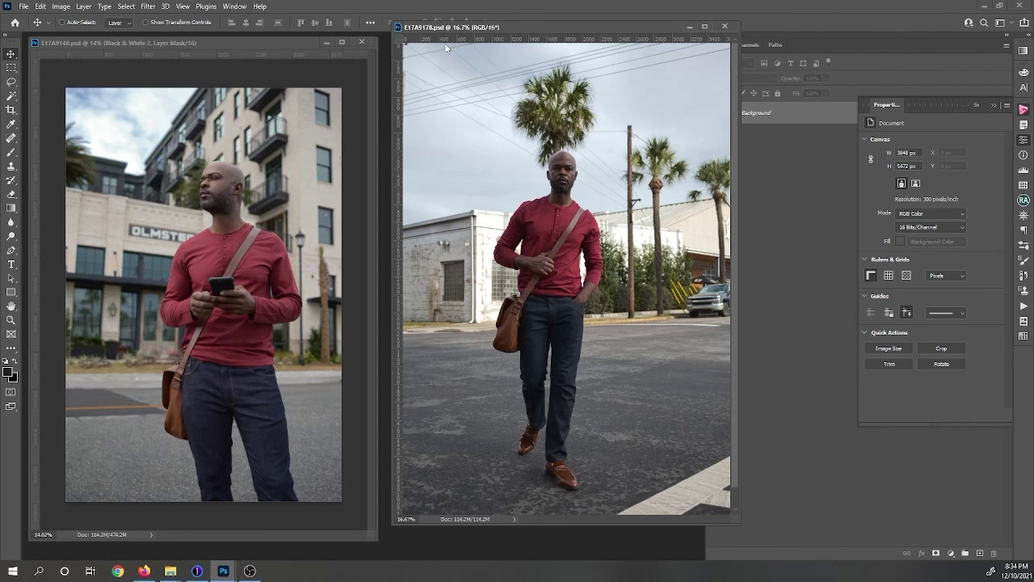
pyautogui.click(322, 39)
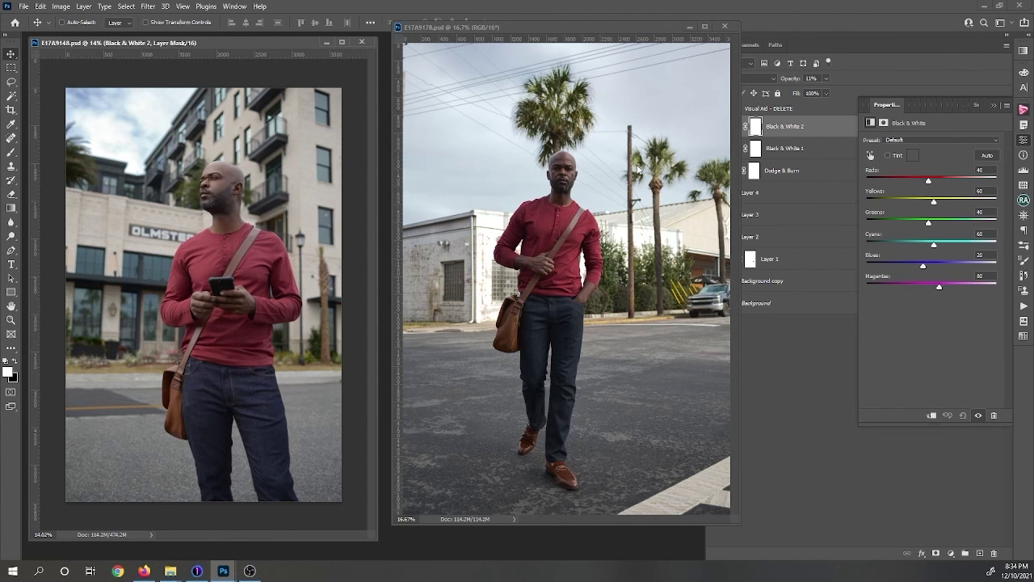
pyautogui.moveTo(659, 34); pyautogui.dragTo(603, 155)
pyautogui.click(284, 45)
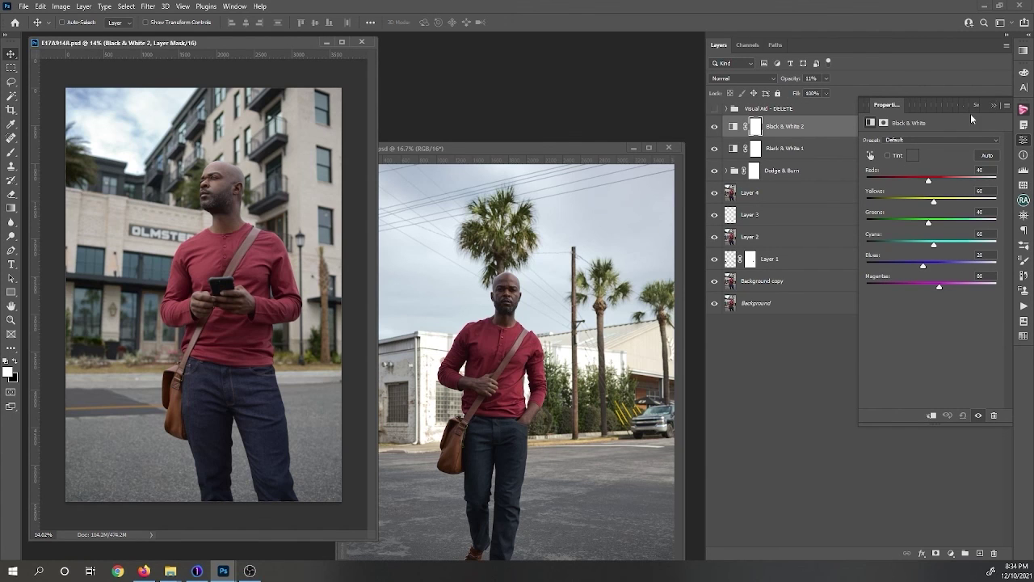
# - Collapse the adjustment properties and hide all layers above Background copy in E17A9148.psd, toggling Layer 1 to check its retouching
pyautogui.click(993, 106)
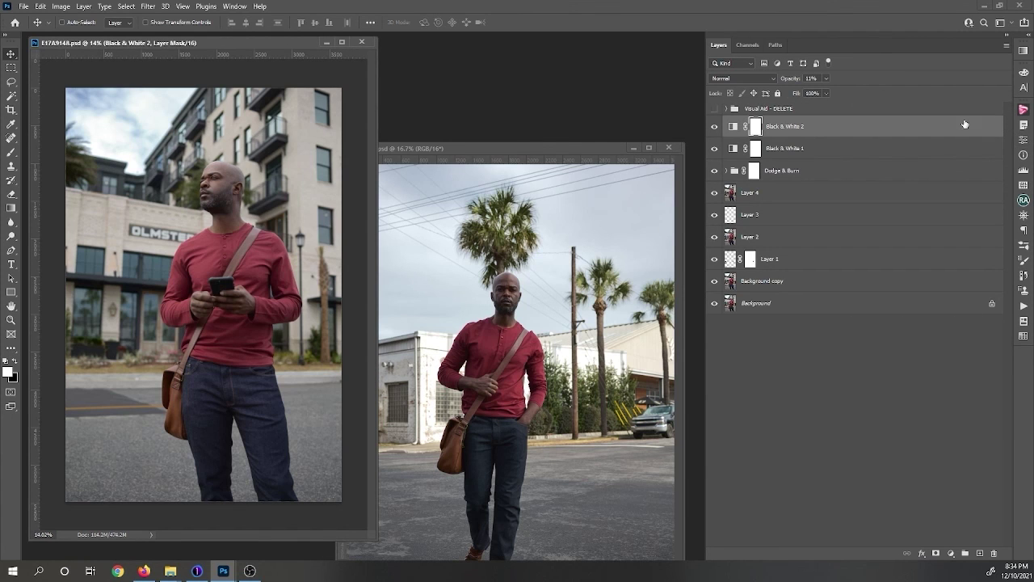
pyautogui.moveTo(715, 283); pyautogui.dragTo(712, 142)
pyautogui.keyDown('alt'); pyautogui.click(715, 303); pyautogui.keyUp('alt')
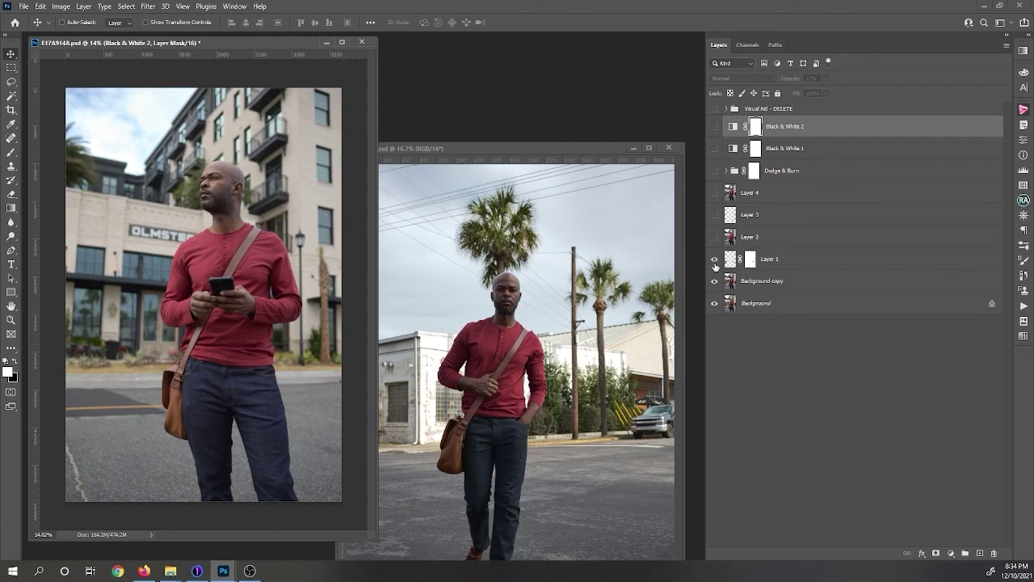
pyautogui.click(715, 262)
pyautogui.click(715, 262)
pyautogui.click(715, 263)
# - Narrow the layer list, minimize E17A9178.psd, and dock E17A9148.psd as a tab enlarged to 17.5%
pyautogui.click(345, 42)
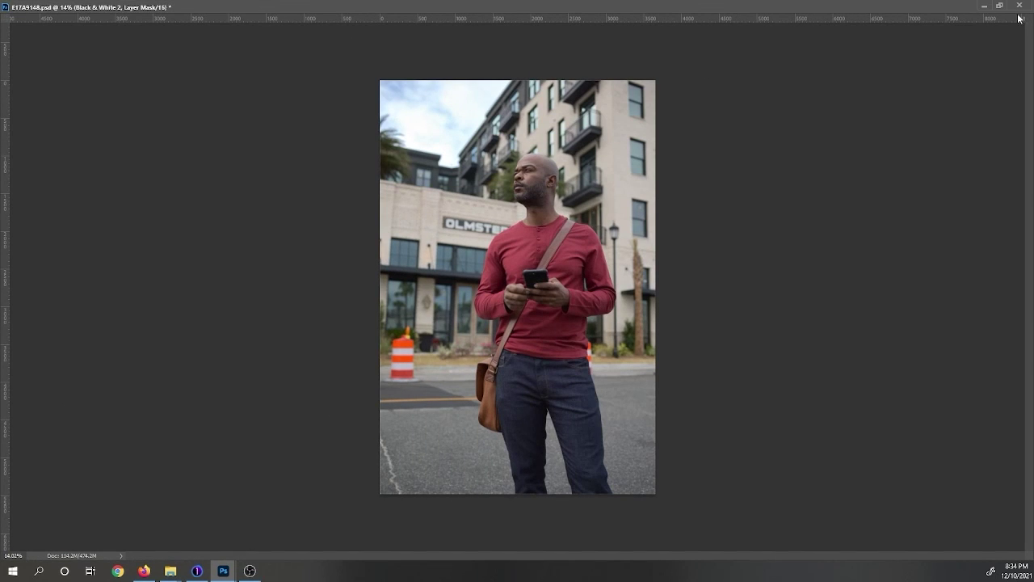
pyautogui.click(1000, 6)
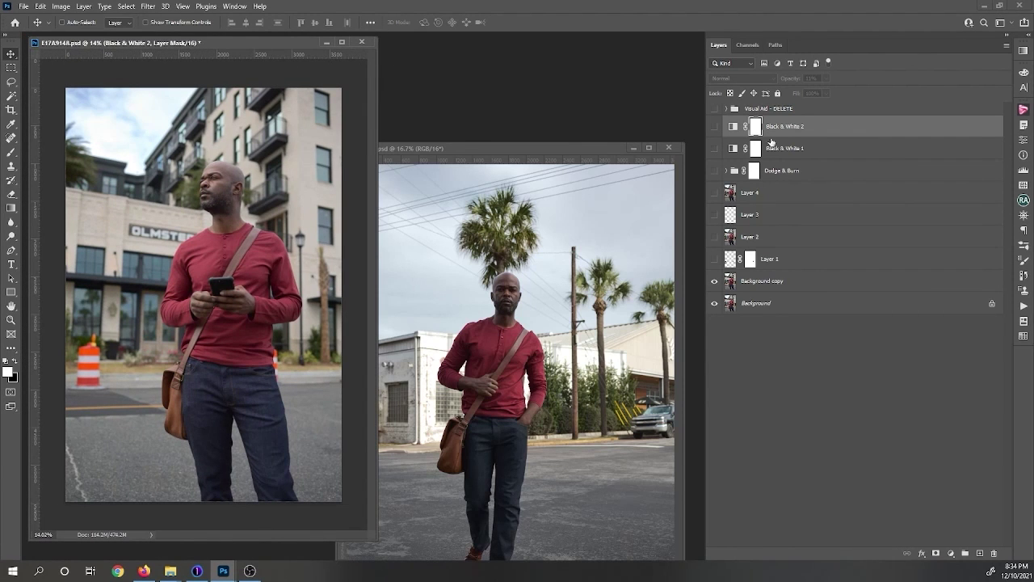
pyautogui.moveTo(705, 189); pyautogui.dragTo(881, 189)
pyautogui.click(633, 148)
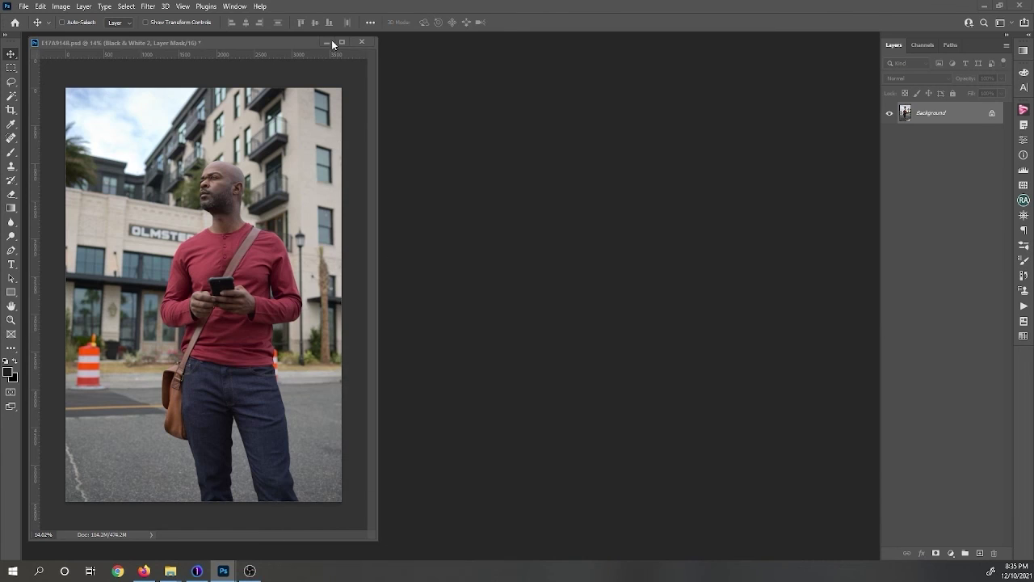
pyautogui.moveTo(331, 40); pyautogui.dragTo(223, 37)
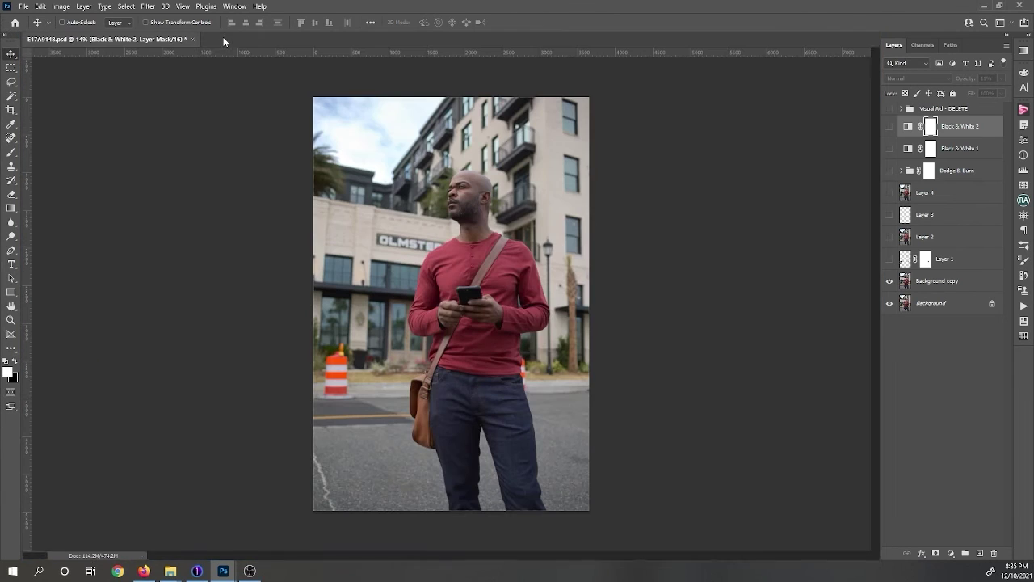
pyautogui.moveTo(559, 198)
pyautogui.mouseDown()
pyautogui.moveTo(582, 198)
pyautogui.moveTo(554, 199)
pyautogui.moveTo(569, 200)
pyautogui.mouseUp()
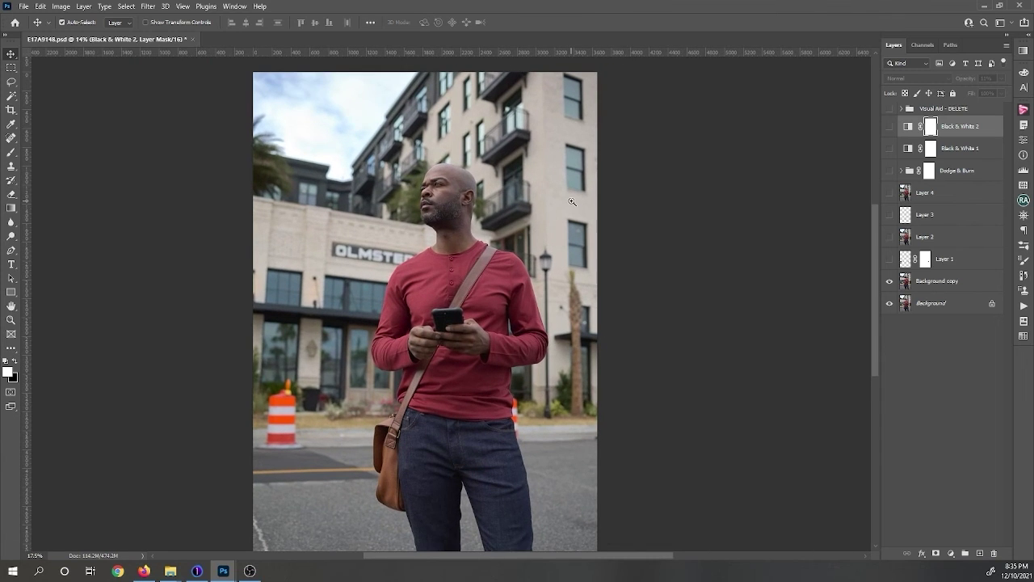
# - Toggle the visibility of Layer 1 and Layer 2 to examine the traffic barrel and pavement crack retouching
pyautogui.click(889, 261)
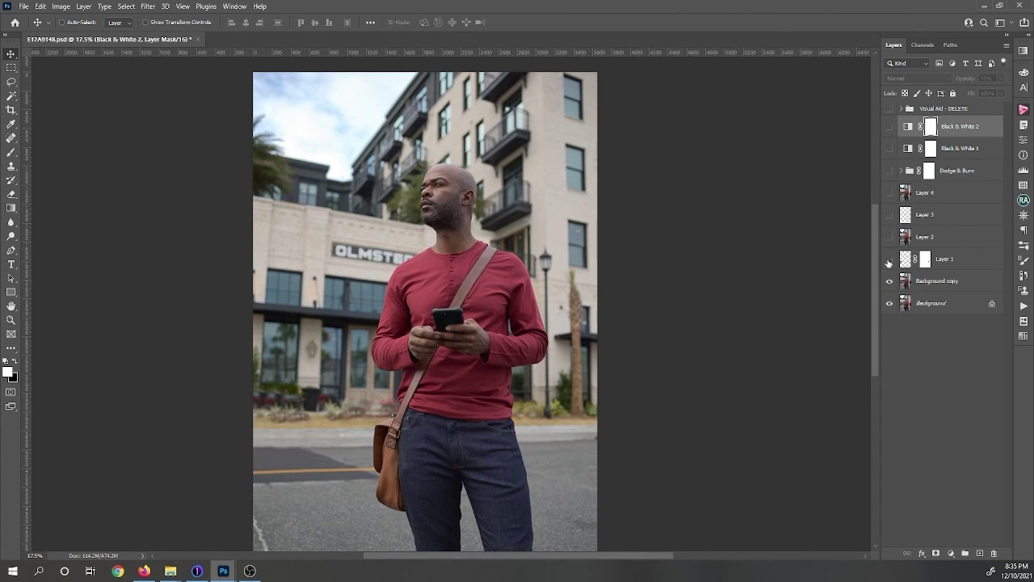
pyautogui.click(889, 262)
pyautogui.click(889, 261)
pyautogui.moveTo(543, 355); pyautogui.dragTo(562, 271)
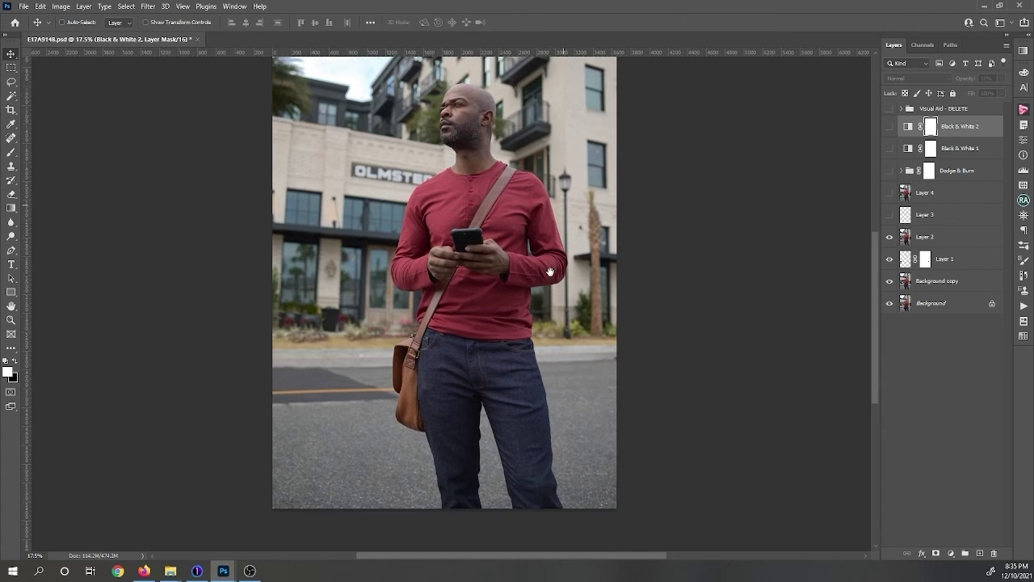
pyautogui.click(889, 239)
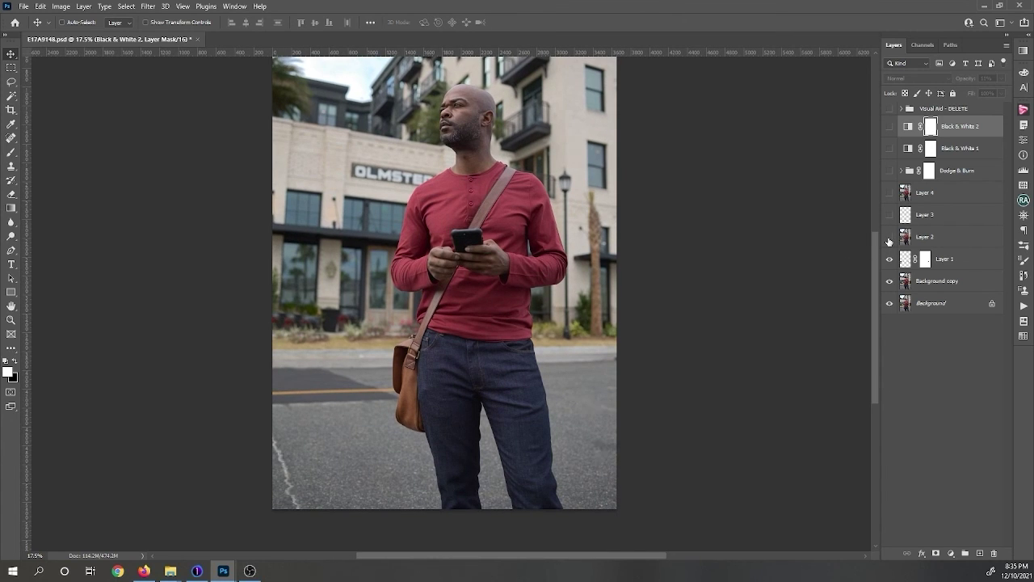
# - Show Layer 2, Layer 3, Layer 4 and the Dodge & Burn group one after another in E17A9148.psd
pyautogui.click(888, 239)
pyautogui.click(888, 215)
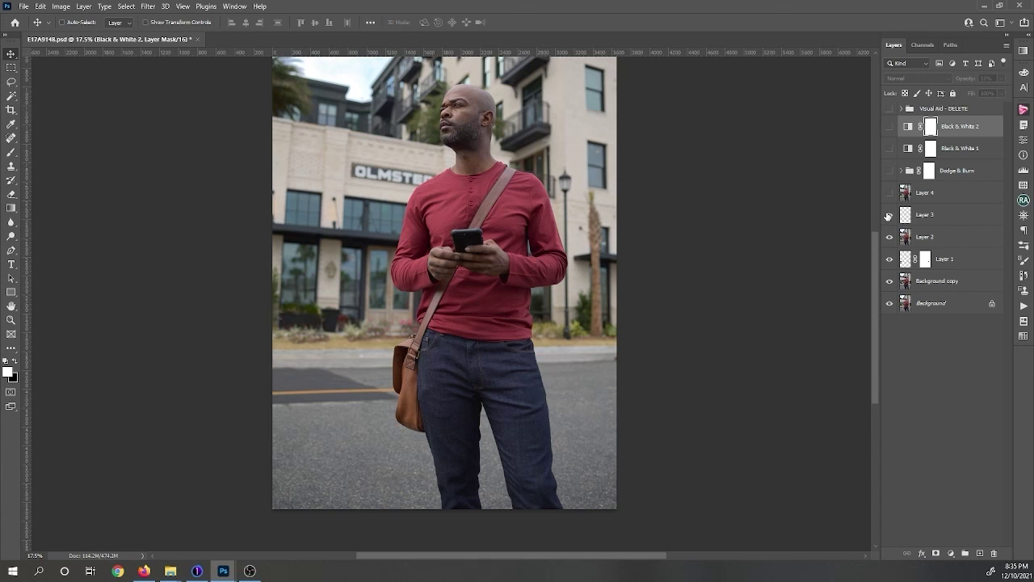
pyautogui.click(886, 217)
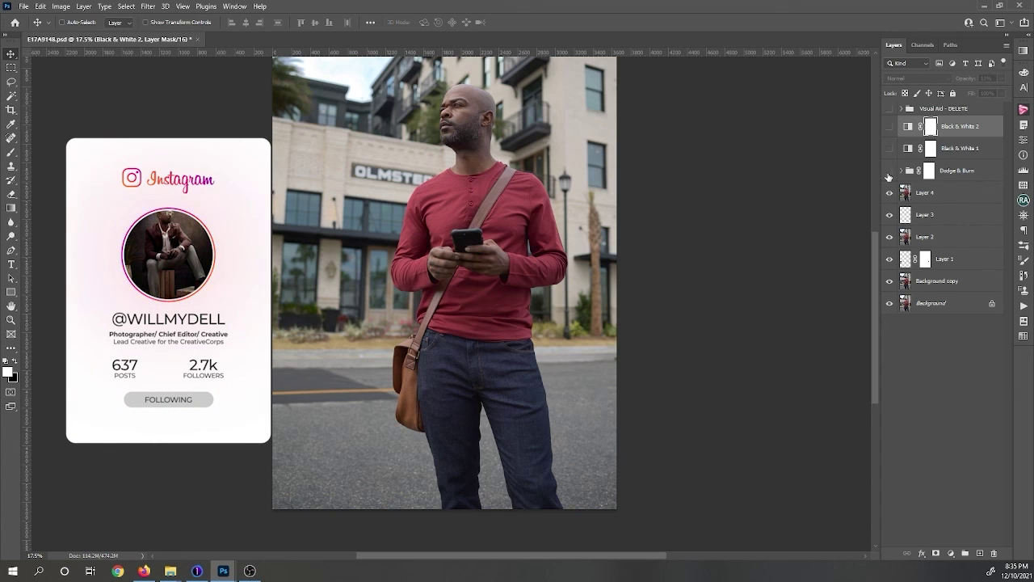
pyautogui.click(890, 170)
# - Toggle the visibility of the Dodge & Burn group to compare the shading on the man's face
pyautogui.moveTo(461, 138); pyautogui.dragTo(459, 260)
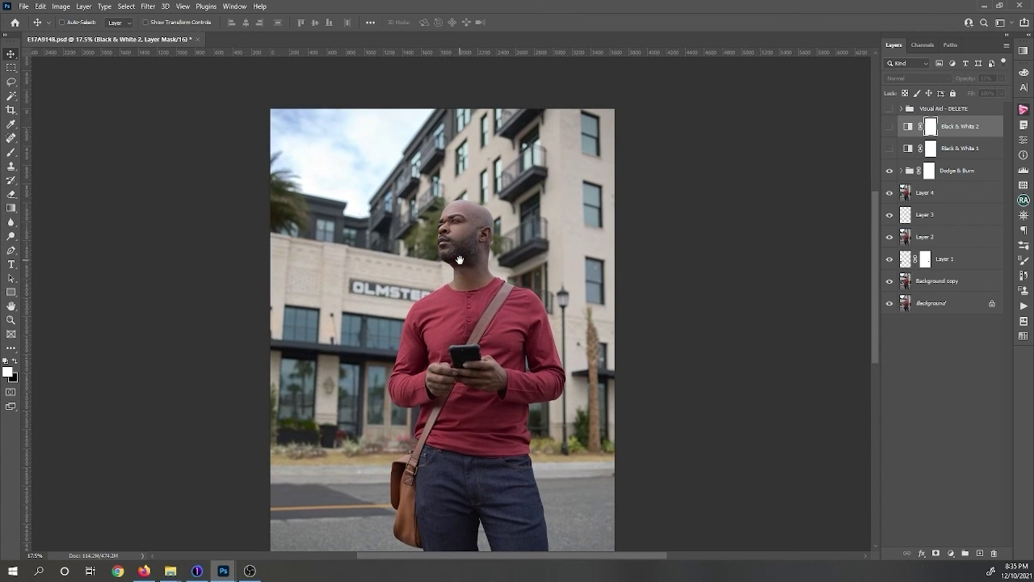
pyautogui.click(887, 171)
pyautogui.click(886, 171)
pyautogui.click(886, 172)
pyautogui.click(890, 171)
# - Set the Dodge & Burn group's opacity to 40%
pyautogui.click(962, 170)
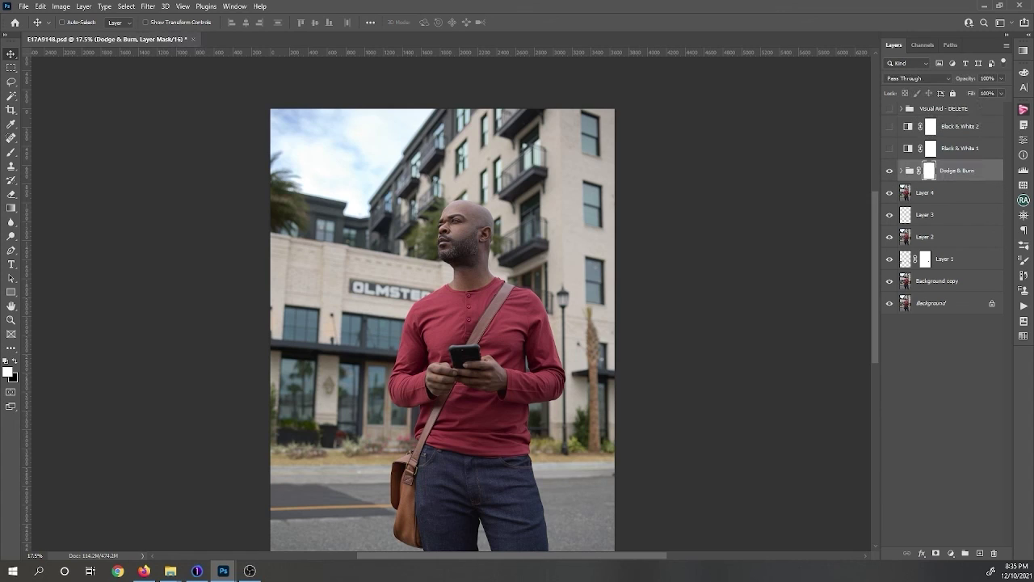
pyautogui.click(1000, 80)
pyautogui.moveTo(994, 93); pyautogui.dragTo(980, 92)
# - Show the Black & White 1 and Black & White 2 layers, and select Black & White 2 to check its opacity
pyautogui.click(890, 153)
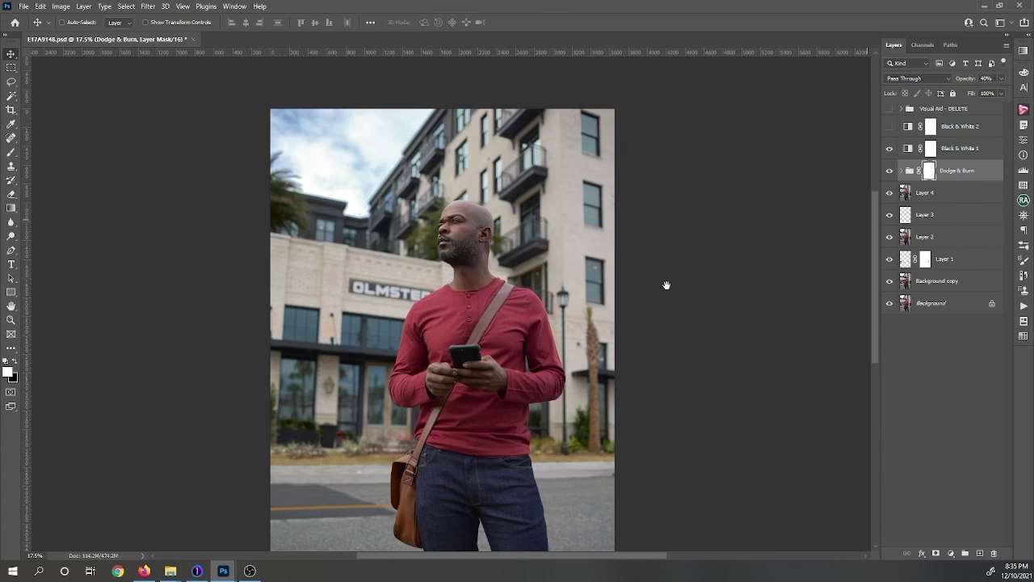
pyautogui.scroll(-2, 599, 216)
pyautogui.scroll(1, 598, 217)
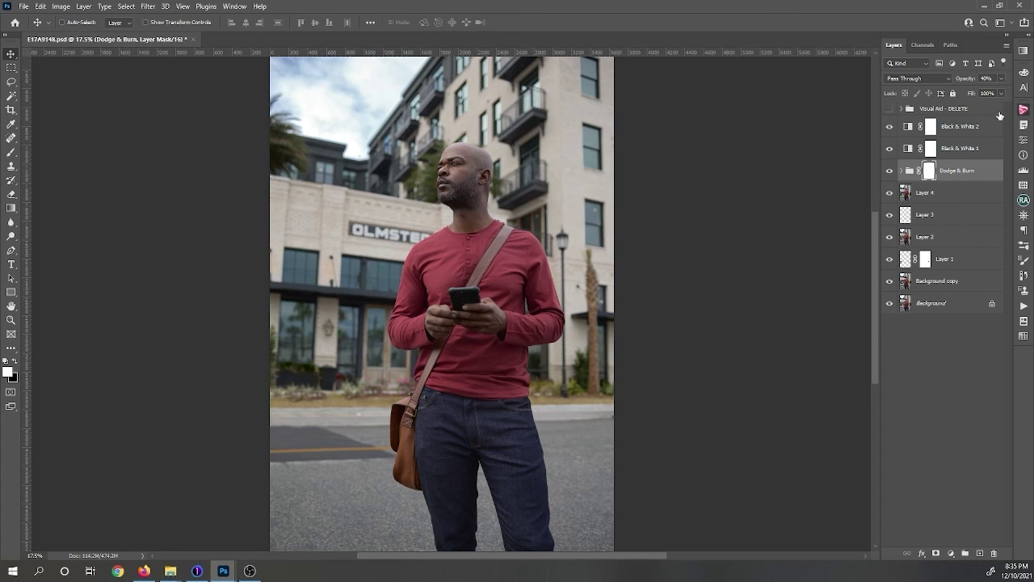
pyautogui.click(966, 129)
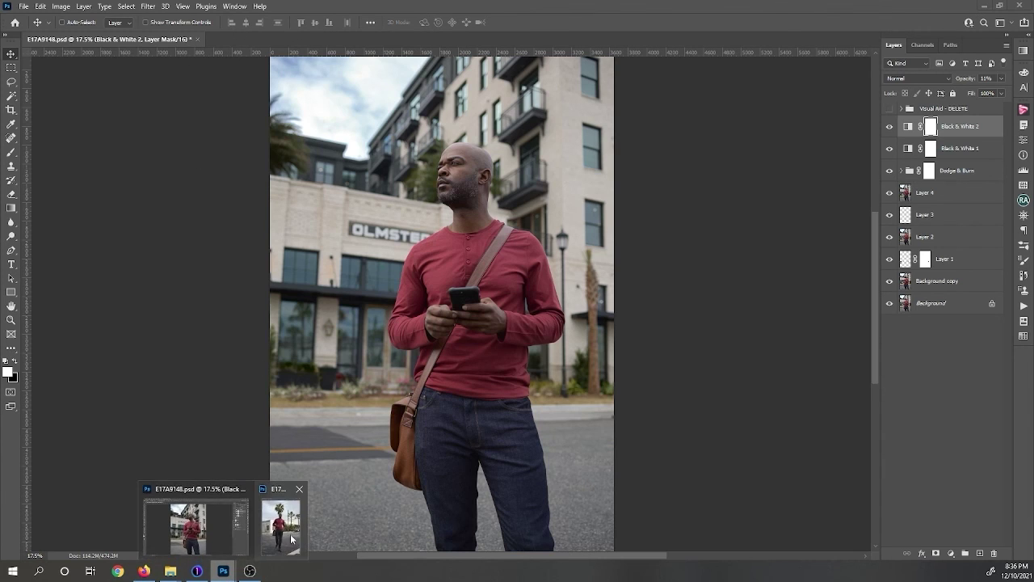
# - Float and minimize E17A9148.psd, then bring up E17A9178.psd and dock it as a tab
pyautogui.moveTo(169, 41); pyautogui.dragTo(152, 93)
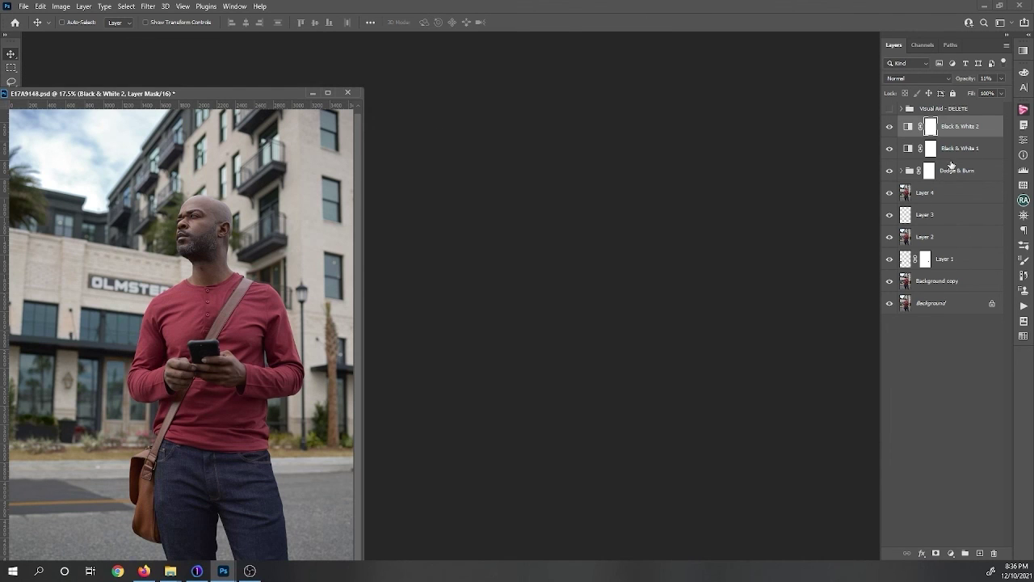
pyautogui.moveTo(254, 97); pyautogui.dragTo(275, 68)
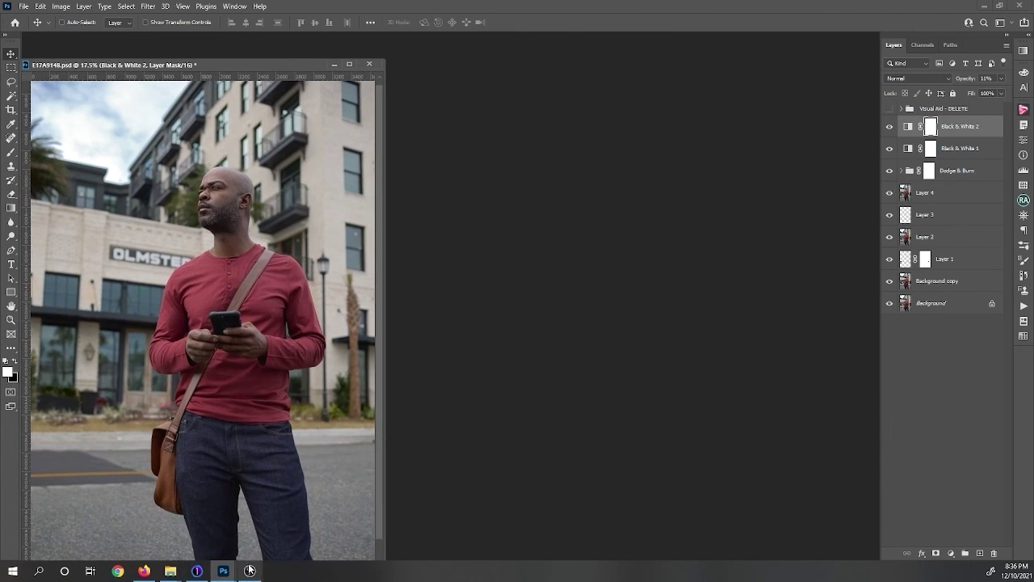
pyautogui.click(333, 64)
pyautogui.moveTo(223, 571)
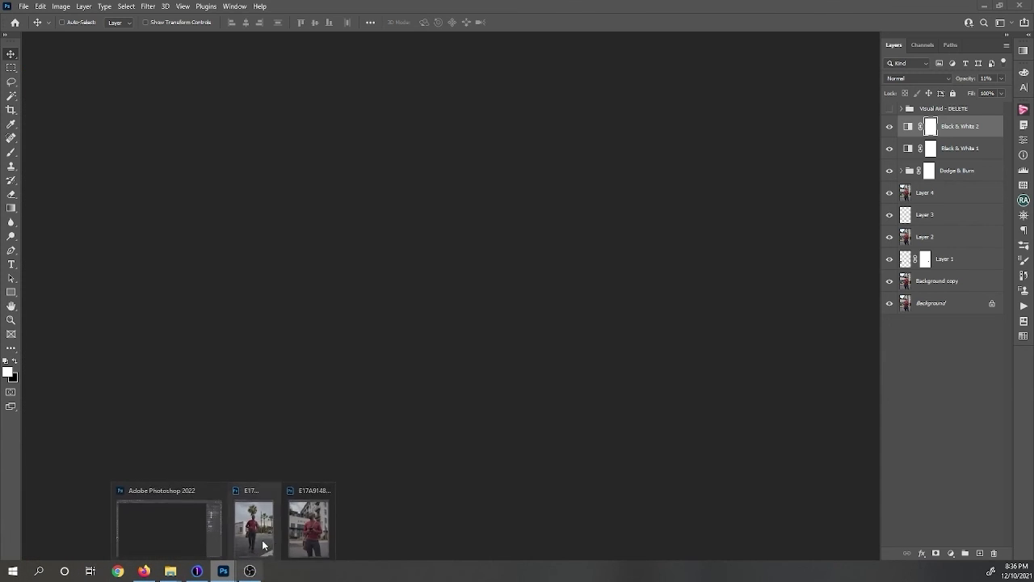
pyautogui.moveTo(304, 525)
pyautogui.click(254, 526)
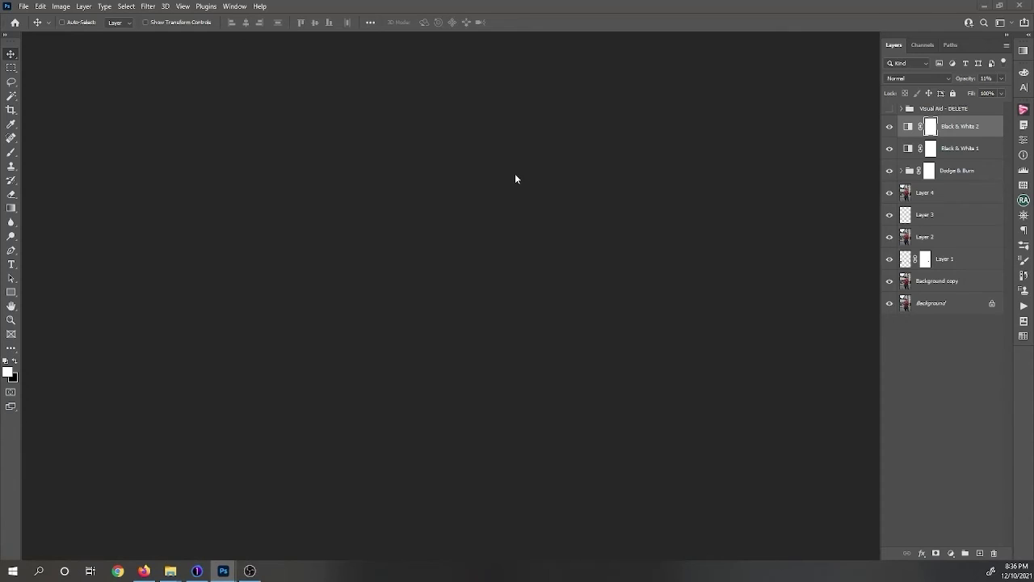
pyautogui.moveTo(527, 149); pyautogui.dragTo(488, 56)
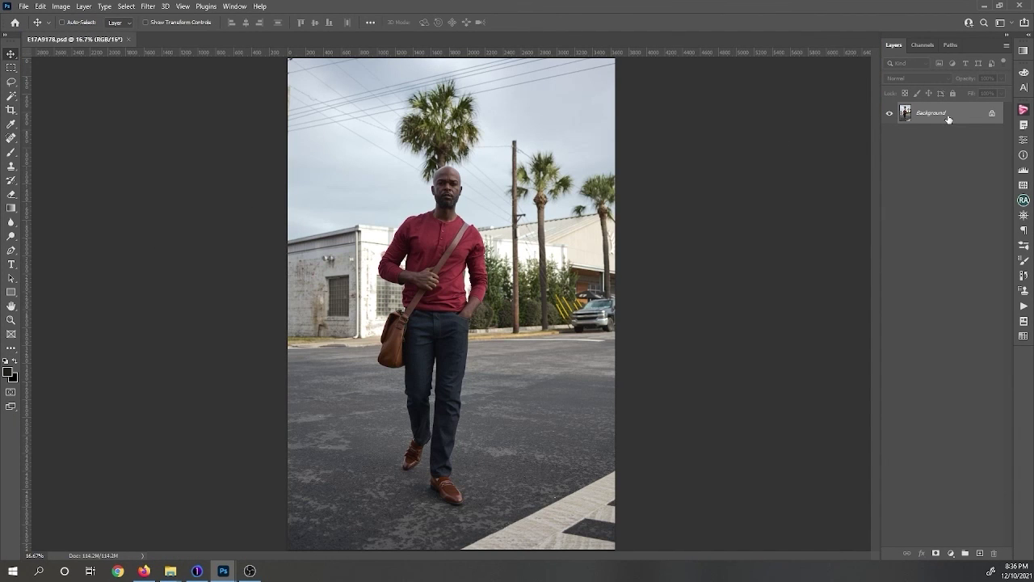
# - Inspect the sky wires in E17A9178.psd, and duplicate the Background layer
pyautogui.moveTo(286, 86); pyautogui.dragTo(425, 203)
pyautogui.moveTo(428, 249); pyautogui.dragTo(349, 245)
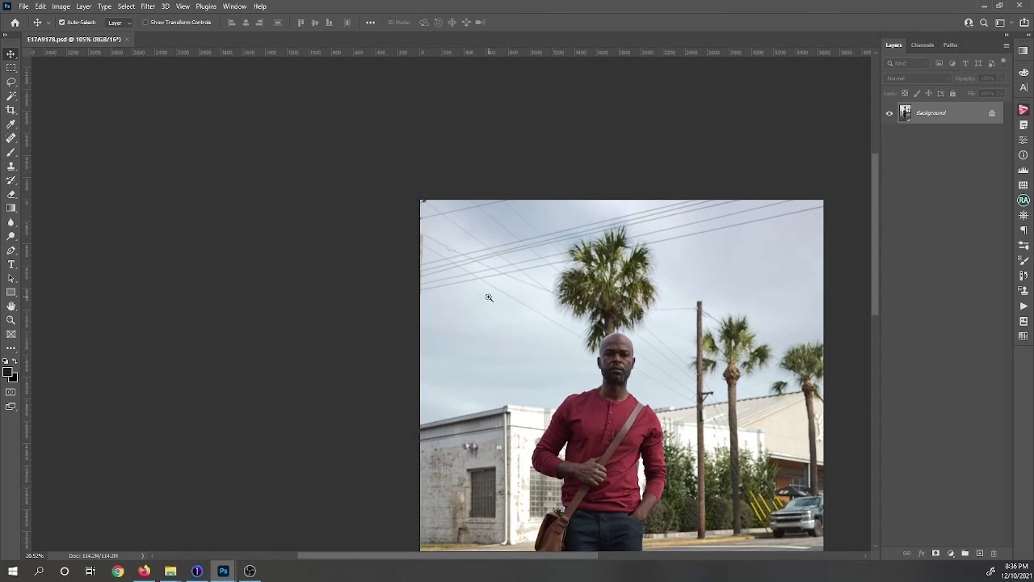
pyautogui.hotkey('ctrl', '0')
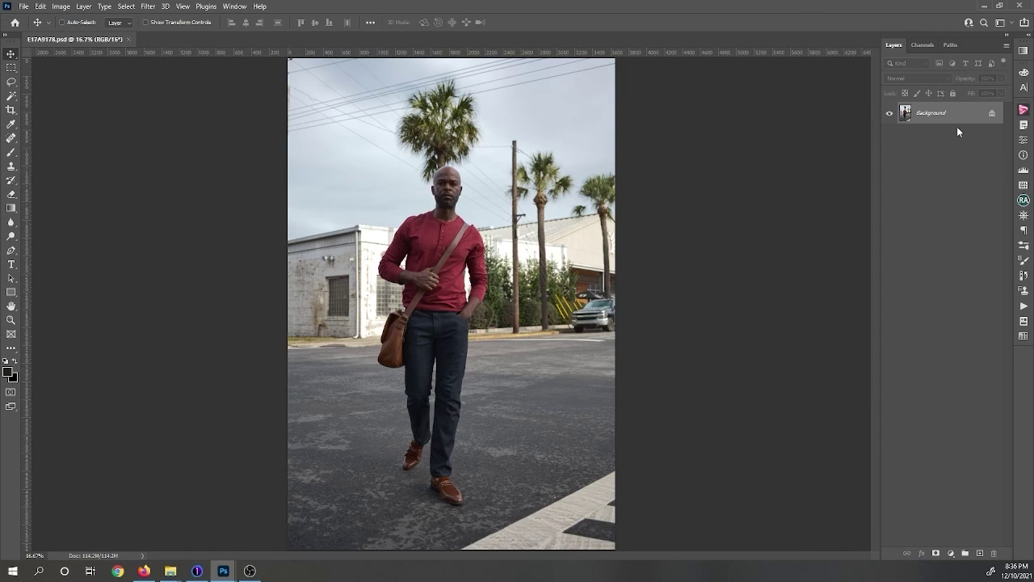
pyautogui.hotkey('ctrl', 'j')
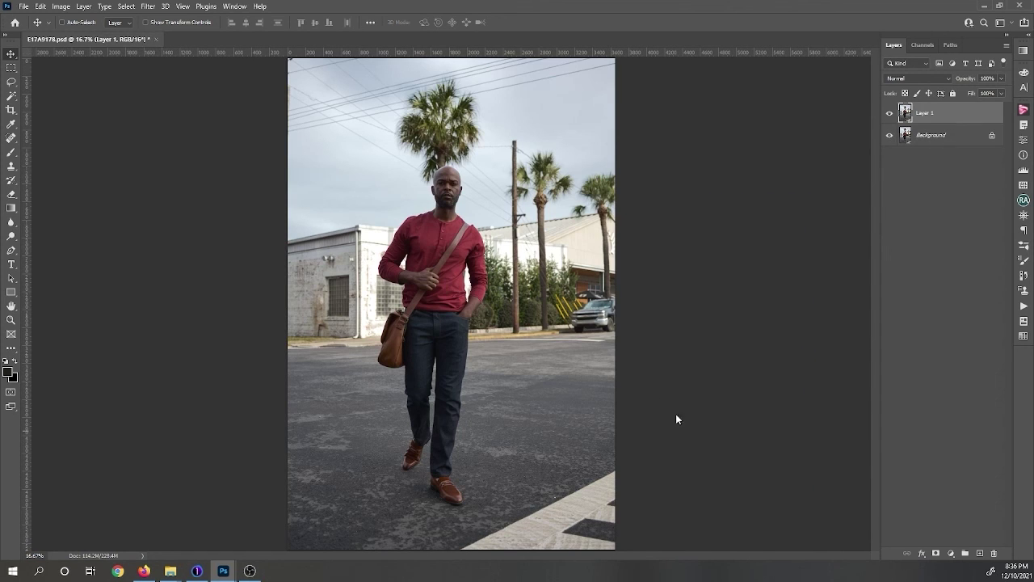
# - Remove the lowest power line in the sky to the right of the large palm with the Patch tool on Layer 1
pyautogui.moveTo(309, 103); pyautogui.dragTo(326, 114)
pyautogui.moveTo(637, 352); pyautogui.dragTo(620, 351)
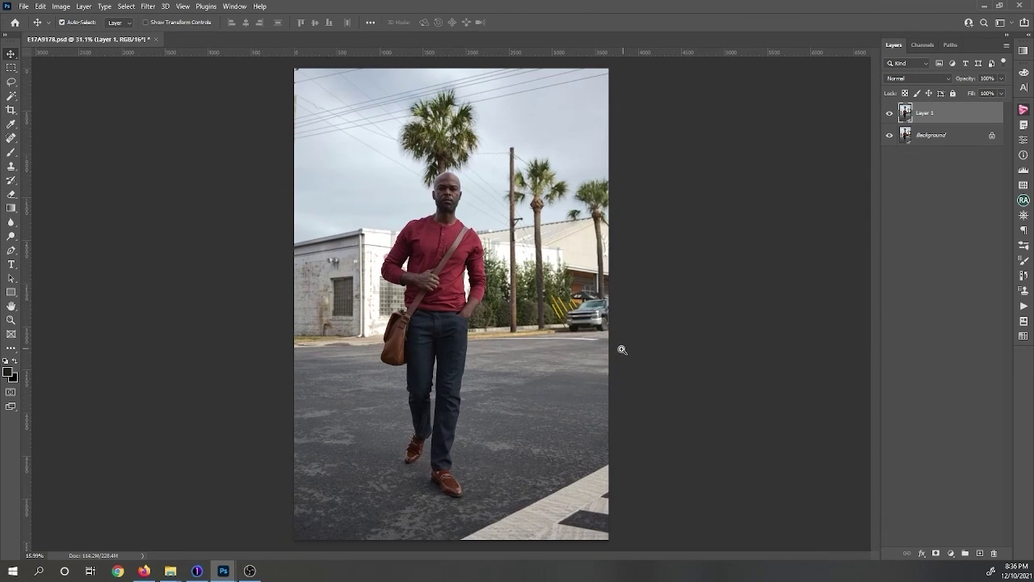
pyautogui.press('ctrl')
pyautogui.moveTo(517, 206); pyautogui.dragTo(571, 236)
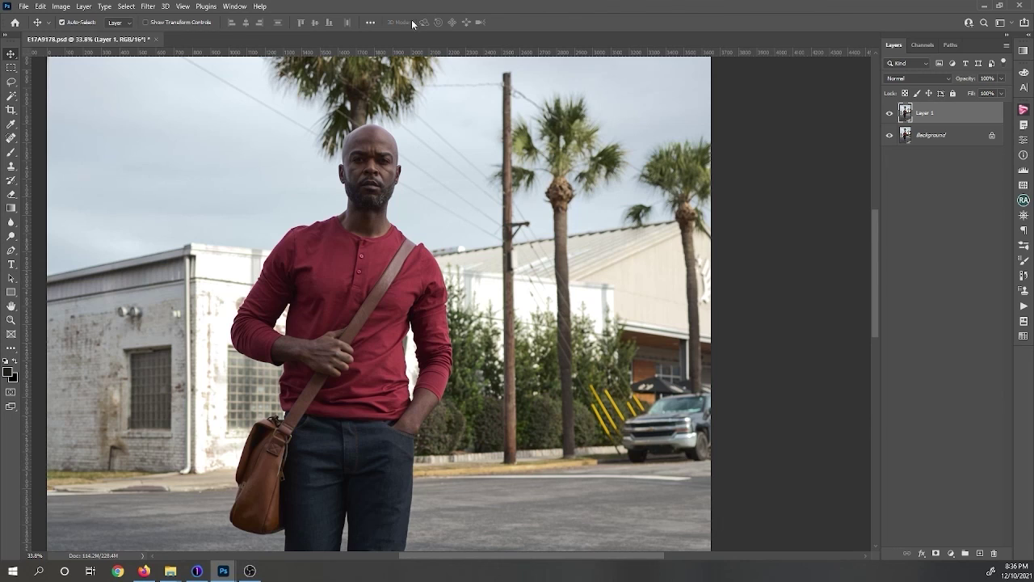
pyautogui.moveTo(438, 100); pyautogui.dragTo(377, 98)
pyautogui.moveTo(373, 98); pyautogui.dragTo(379, 189)
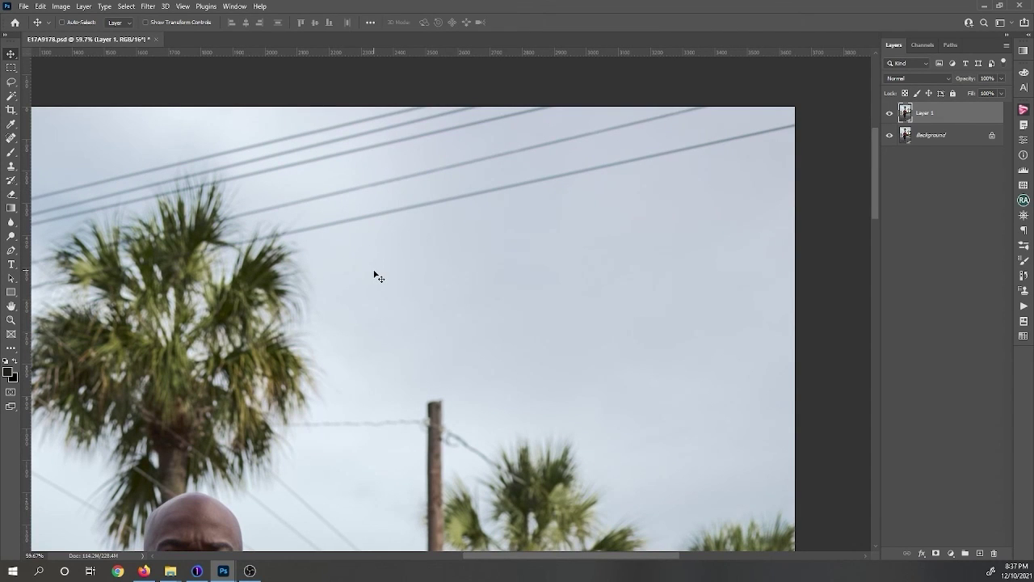
pyautogui.press('s')
pyautogui.click(785, 130)
pyautogui.hotkey('shift', 'j')
pyautogui.moveTo(358, 215); pyautogui.dragTo(350, 222)
pyautogui.moveTo(401, 211); pyautogui.dragTo(402, 240)
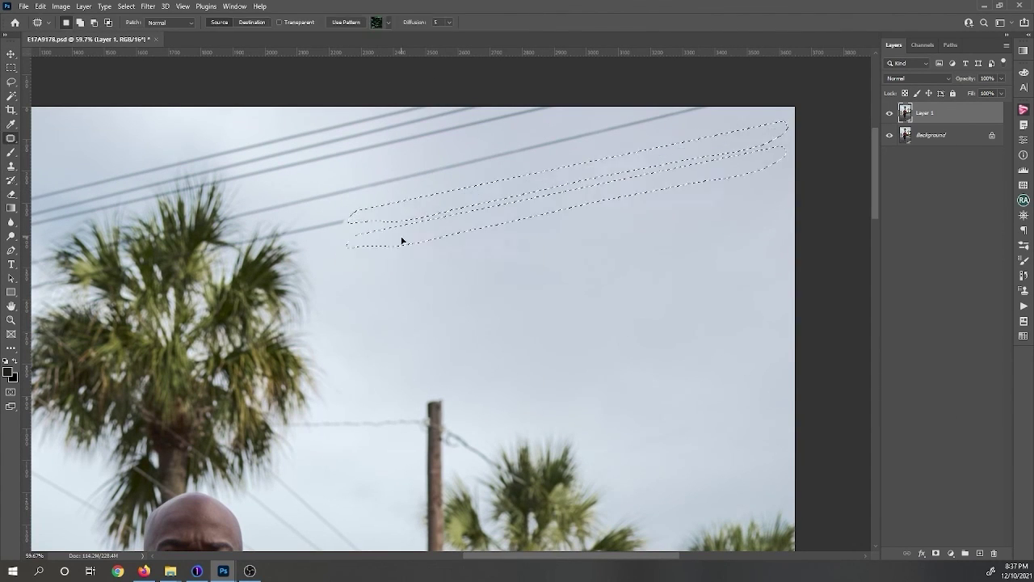
pyautogui.hotkey('ctrl', 'd')
# - Clone gaps into the power lines beside the large palm, and patch out the leftover segment of the lowest line
pyautogui.press('s')
pyautogui.moveTo(210, 156); pyautogui.dragTo(299, 230)
pyautogui.press('l')
pyautogui.moveTo(355, 235)
pyautogui.mouseDown()
pyautogui.moveTo(307, 234)
pyautogui.moveTo(342, 226)
pyautogui.mouseUp()
pyautogui.hotkey('shift', 'F5')
pyautogui.click(363, 154)
pyautogui.press('j')
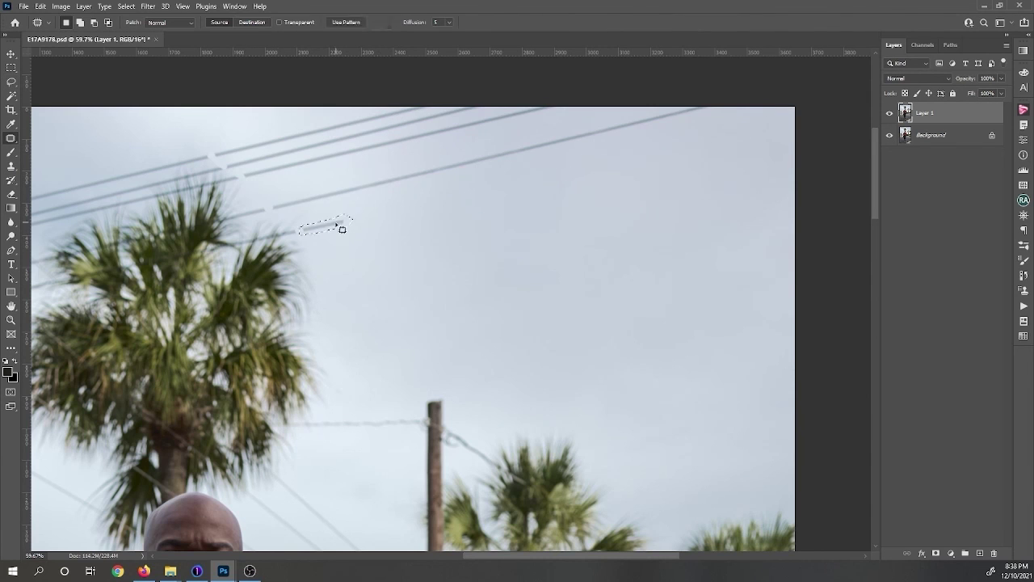
pyautogui.moveTo(654, 125); pyautogui.dragTo(621, 151)
pyautogui.hotkey('ctrl', 'd')
# - Remove the remaining power lines above and right of the palm with the Clone Stamp and Patch tools
pyautogui.press('s')
pyautogui.moveTo(246, 175)
pyautogui.mouseDown()
pyautogui.moveTo(522, 105)
pyautogui.moveTo(477, 107)
pyautogui.mouseUp()
pyautogui.press('j')
pyautogui.moveTo(219, 154); pyautogui.dragTo(437, 107)
# - Patch out the crossing wires in the sky to the left of the large palm
pyautogui.moveTo(312, 164); pyautogui.dragTo(745, 211)
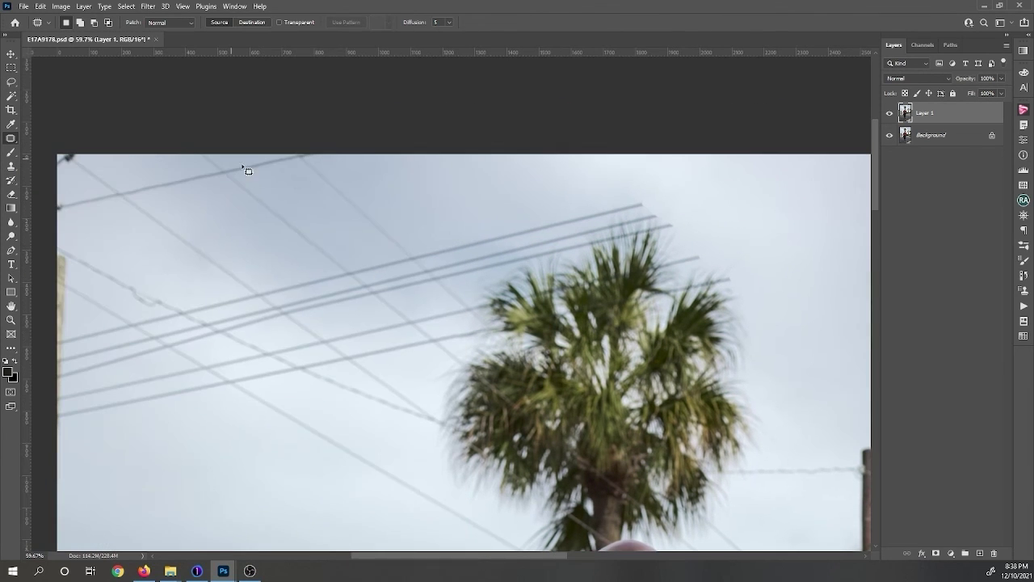
pyautogui.moveTo(399, 248); pyautogui.dragTo(303, 143)
pyautogui.press('Return')
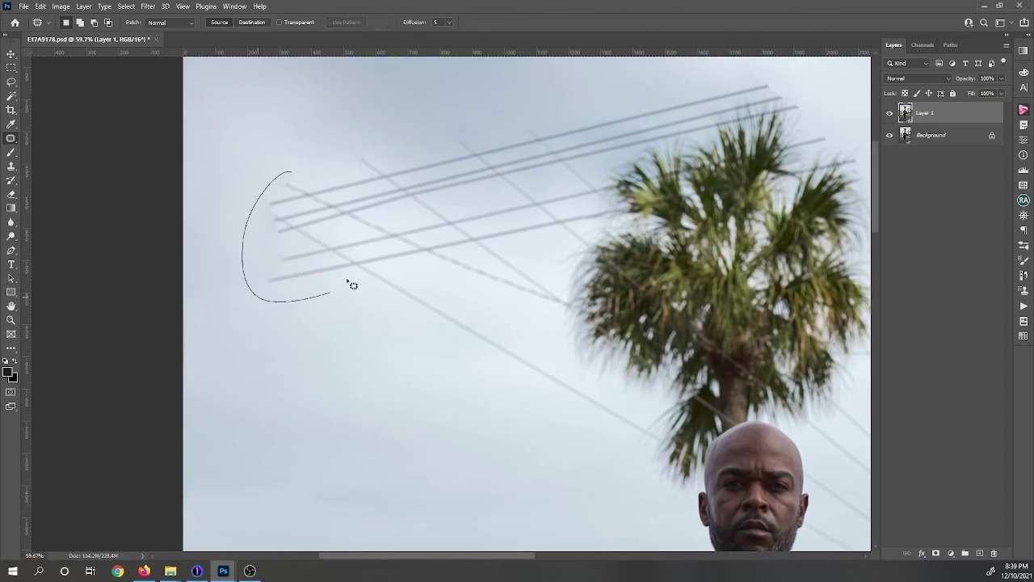
pyautogui.moveTo(351, 284); pyautogui.dragTo(509, 321)
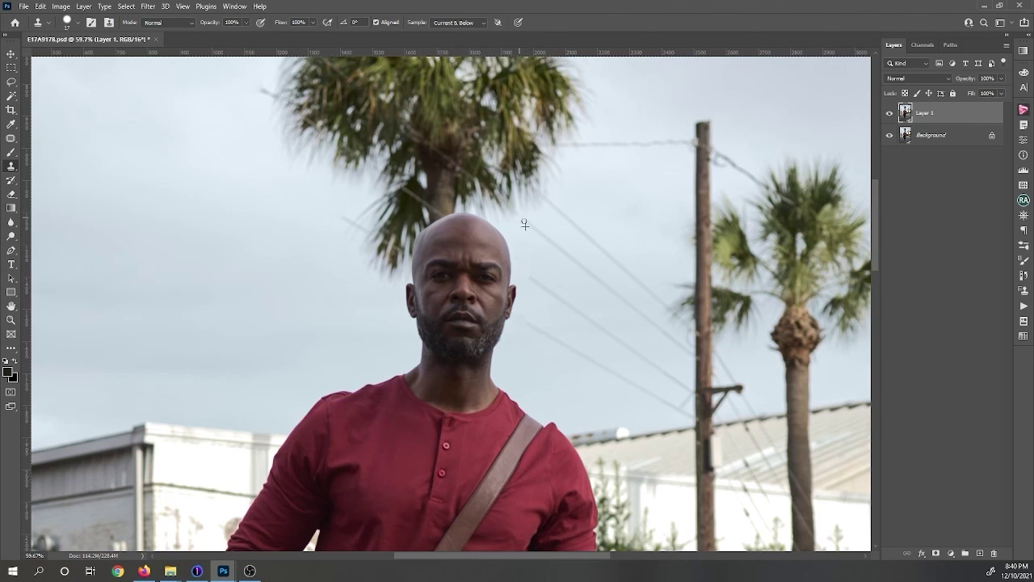
# - Clone and patch out the horizontal and diagonal wires between the man's head and the utility pole
pyautogui.moveTo(590, 145)
pyautogui.mouseDown()
pyautogui.moveTo(647, 132)
pyautogui.moveTo(691, 144)
pyautogui.mouseUp()
pyautogui.press('j')
pyautogui.moveTo(688, 130); pyautogui.dragTo(648, 153)
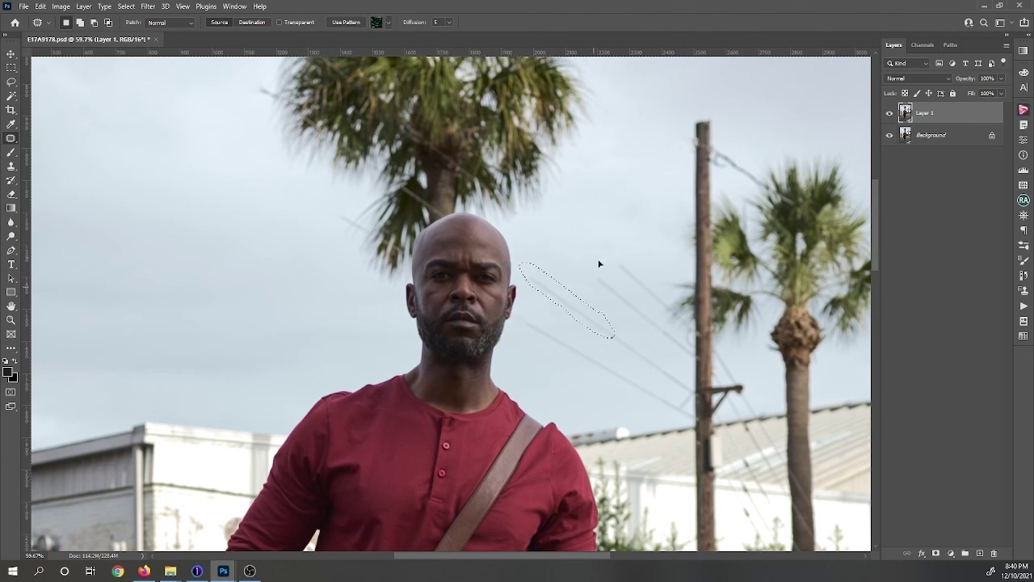
pyautogui.moveTo(593, 321); pyautogui.dragTo(663, 375)
pyautogui.hotkey('ctrl', 'd')
pyautogui.press('s')
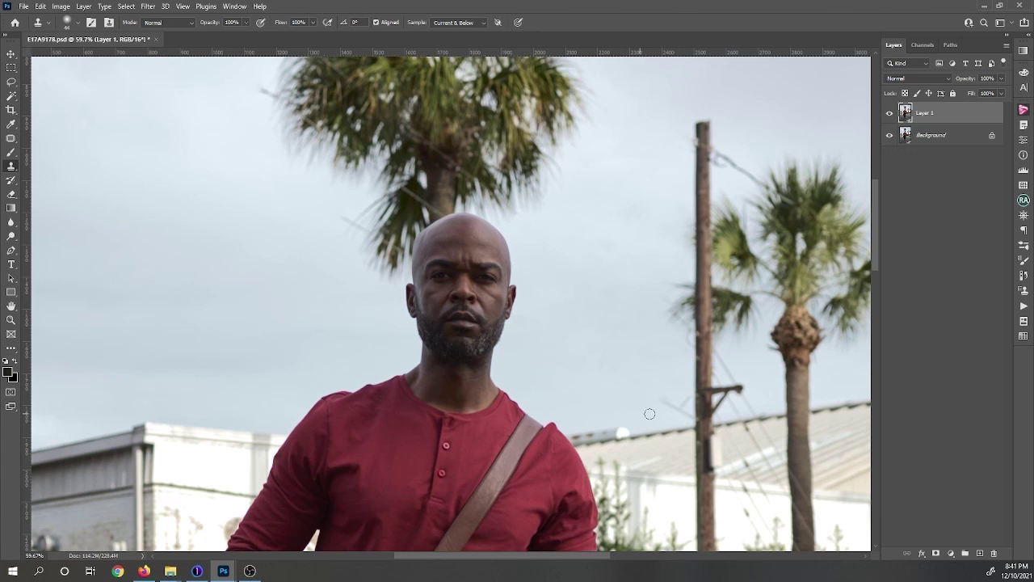
# - Add a new layer above Layer 1 and set the Brush flow to 12%
pyautogui.scroll(3, 664, 402)
pyautogui.click(979, 553)
pyautogui.press('b')
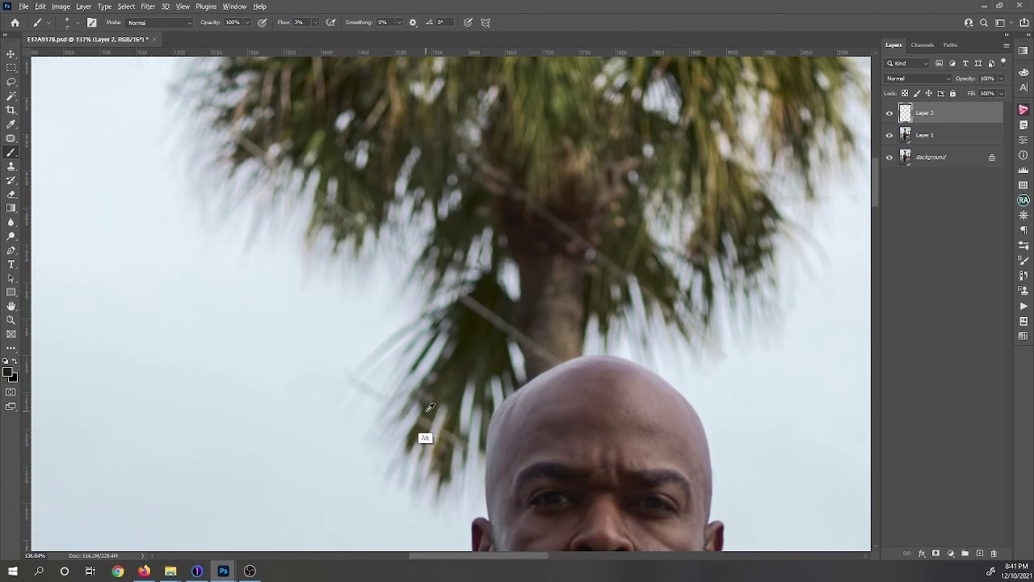
pyautogui.press('x')
pyautogui.hotkey('shift', '1')
pyautogui.hotkey('shift', '2')
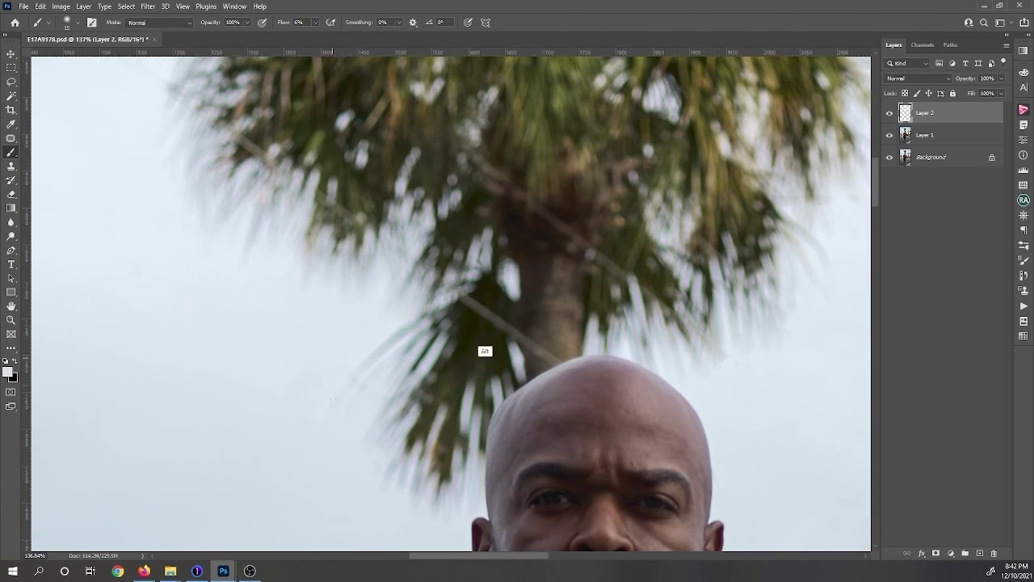
# - Paint sampled palm colors over the wires crossing the trunk and lower fronds on Layer 2
pyautogui.keyDown('alt'); pyautogui.click(485, 320); pyautogui.keyUp('alt')
pyautogui.moveTo(465, 297)
pyautogui.mouseDown()
pyautogui.moveTo(550, 356)
pyautogui.moveTo(537, 341)
pyautogui.mouseUp()
pyautogui.keyDown('alt'); pyautogui.click(514, 318); pyautogui.keyUp('alt')
pyautogui.keyDown('alt'); pyautogui.click(542, 212); pyautogui.keyUp('alt')
pyautogui.moveTo(542, 213); pyautogui.dragTo(666, 310)
pyautogui.moveTo(433, 258); pyautogui.dragTo(462, 449)
pyautogui.moveTo(267, 331); pyautogui.dragTo(281, 348)
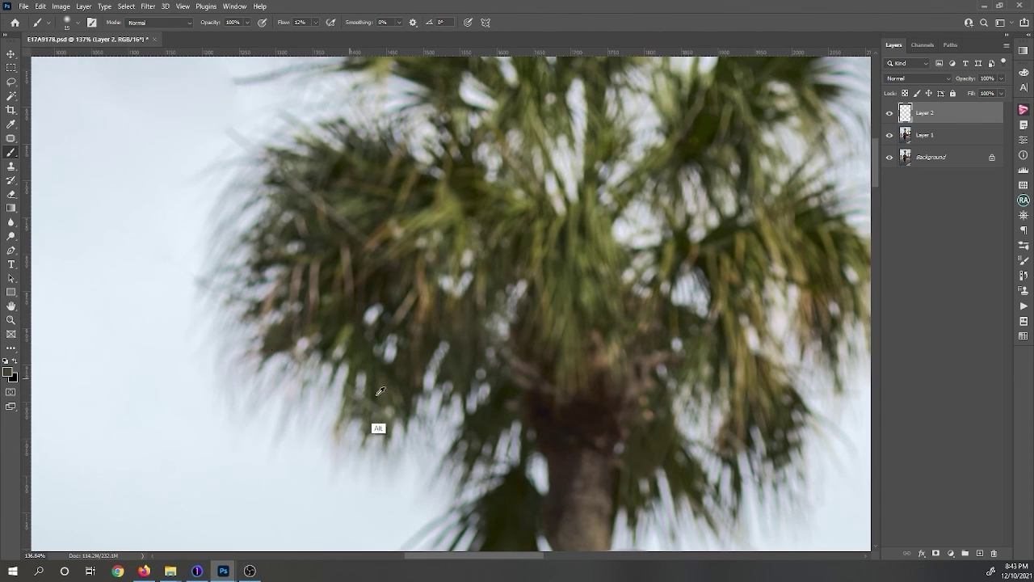
# - Paint over the wire traces in the palm's left fronds and adjoining sky with colors sampled nearby
pyautogui.keyDown('alt'); pyautogui.click(376, 396); pyautogui.keyUp('alt')
pyautogui.moveTo(352, 383); pyautogui.dragTo(378, 412)
pyautogui.keyDown('alt'); pyautogui.click(351, 214); pyautogui.keyUp('alt')
pyautogui.moveTo(346, 230)
pyautogui.mouseDown()
pyautogui.moveTo(293, 184)
pyautogui.moveTo(300, 412)
pyautogui.mouseUp()
pyautogui.keyDown('alt'); pyautogui.click(227, 215); pyautogui.keyUp('alt')
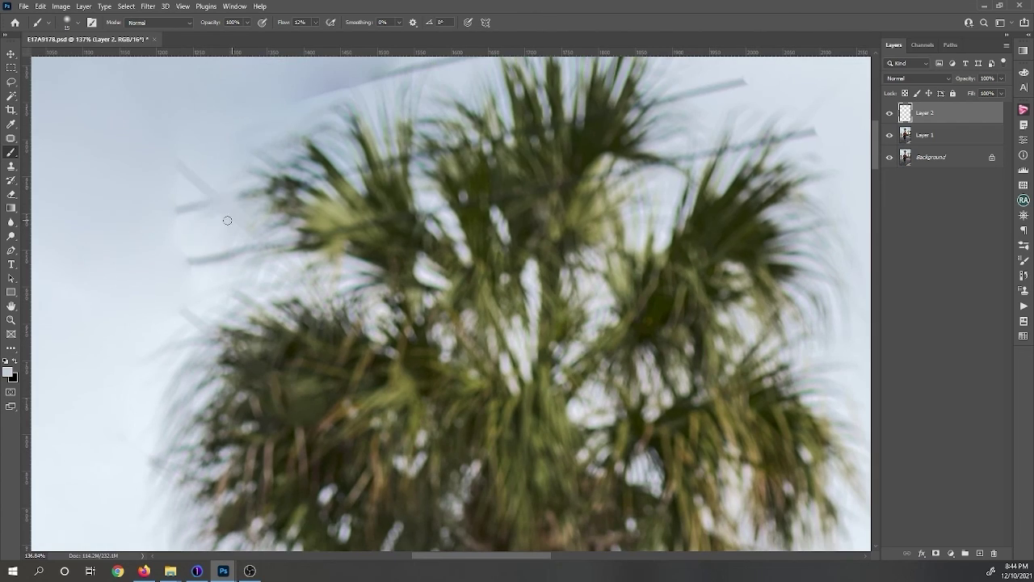
pyautogui.moveTo(242, 236); pyautogui.dragTo(392, 353)
# - Patch out the wire remnants in the sky beside the palm's upper left fronds on Layer 1
pyautogui.press('l')
pyautogui.moveTo(402, 289); pyautogui.dragTo(415, 379)
pyautogui.click(946, 135)
pyautogui.press('j')
pyautogui.moveTo(564, 213)
pyautogui.mouseDown()
pyautogui.moveTo(409, 327)
pyautogui.moveTo(366, 249)
pyautogui.mouseUp()
# - Select the palm's green tones in Layer 1 with Color Range at fuzziness 36, and copy them to a new layer
pyautogui.scroll(-5, 366, 249)
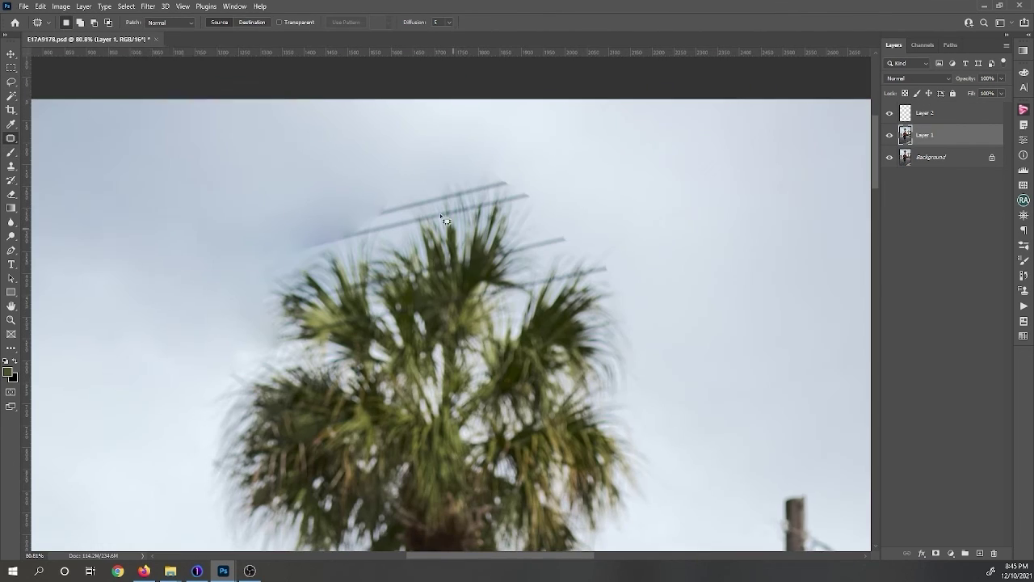
pyautogui.hotkey('alt', 's')
pyautogui.press('c')
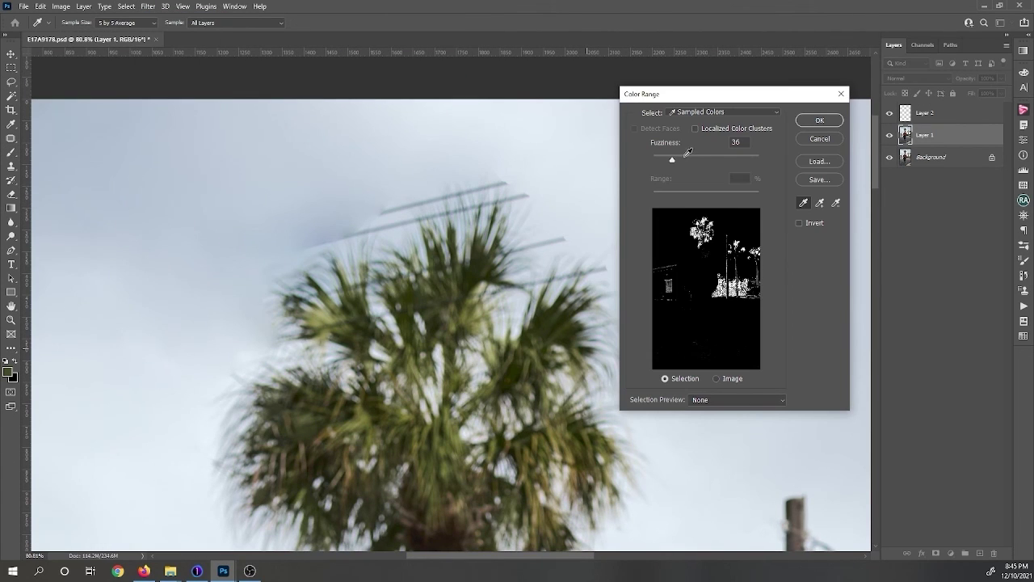
pyautogui.click(804, 122)
pyautogui.hotkey('ctrl', 'j')
# - Set up a smaller brush at 6% flow in the pale sky color sampled beside the palm's crown
pyautogui.press('b')
pyautogui.keyDown('alt'); pyautogui.click(548, 222); pyautogui.keyUp('alt')
pyautogui.press('[')
pyautogui.press('[')
pyautogui.press('[')
pyautogui.press('[')
pyautogui.press('[')
pyautogui.press('[')
pyautogui.press('[')
pyautogui.hotkey('shift', '0')
pyautogui.hotkey('shift', '6')
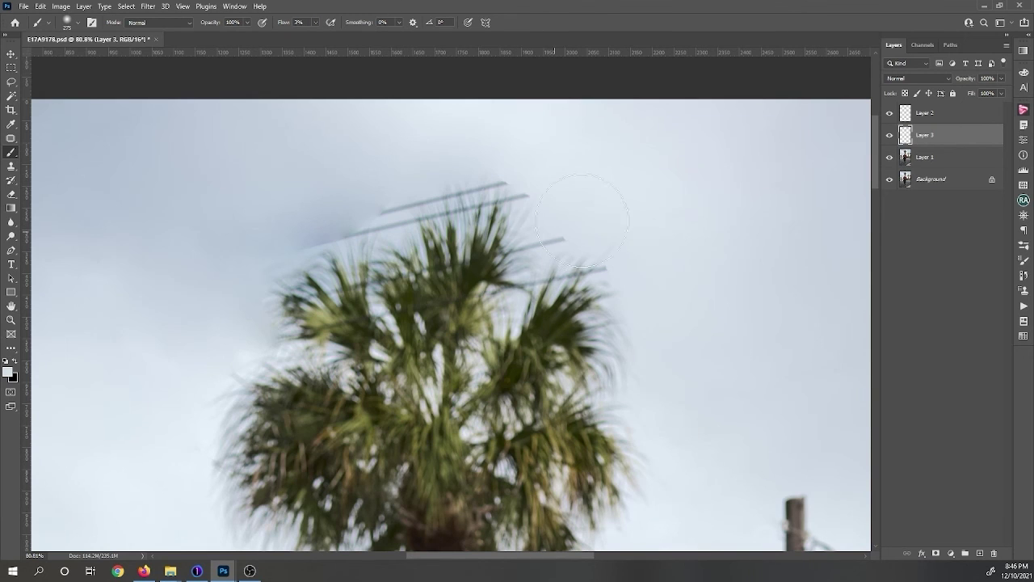
# - Paint sampled sky colors over the wire remnants around the palm's crown, and move Layer 3 above Layer 2
pyautogui.moveTo(543, 232)
pyautogui.mouseDown()
pyautogui.moveTo(380, 228)
pyautogui.moveTo(497, 198)
pyautogui.moveTo(581, 277)
pyautogui.mouseUp()
pyautogui.keyDown('alt'); pyautogui.click(573, 224); pyautogui.keyUp('alt')
pyautogui.moveTo(386, 237)
pyautogui.mouseDown()
pyautogui.moveTo(301, 291)
pyautogui.moveTo(206, 394)
pyautogui.mouseUp()
pyautogui.keyDown('alt'); pyautogui.rightClick(267, 347); pyautogui.keyUp('alt')
pyautogui.moveTo(272, 306); pyautogui.dragTo(339, 308)
pyautogui.moveTo(939, 134); pyautogui.dragTo(939, 109)
pyautogui.keyDown('alt'); pyautogui.click(435, 304); pyautogui.keyUp('alt')
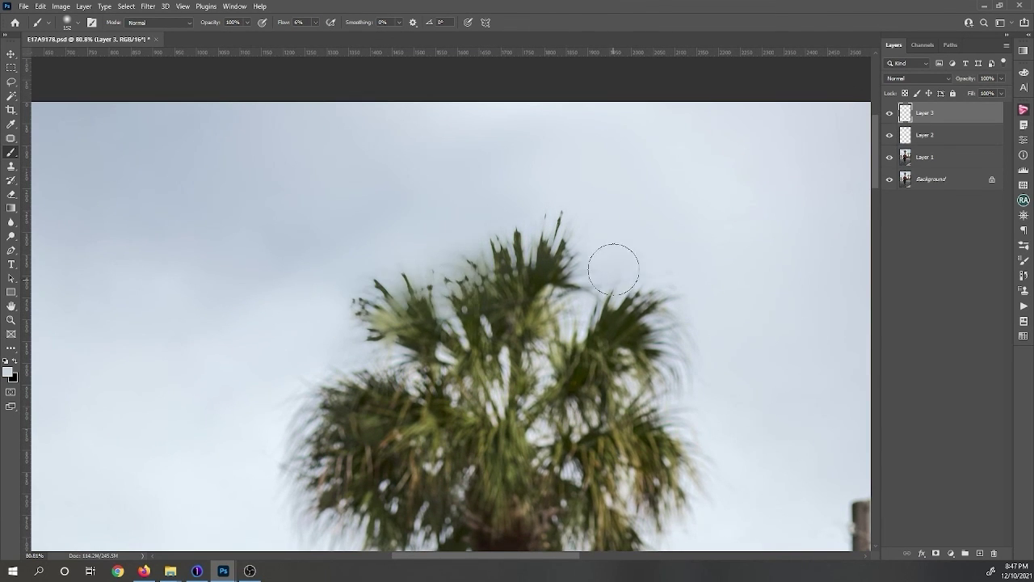
# - Toggle the visibility of Layer 3 and Layer 2 to check the palm and sky cleanup
pyautogui.moveTo(852, 431); pyautogui.dragTo(575, 153)
pyautogui.scroll(-5, 454, 336)
pyautogui.press('v')
pyautogui.click(889, 113)
pyautogui.click(889, 135)
pyautogui.click(890, 135)
pyautogui.click(890, 112)
pyautogui.scroll(8, 461, 300)
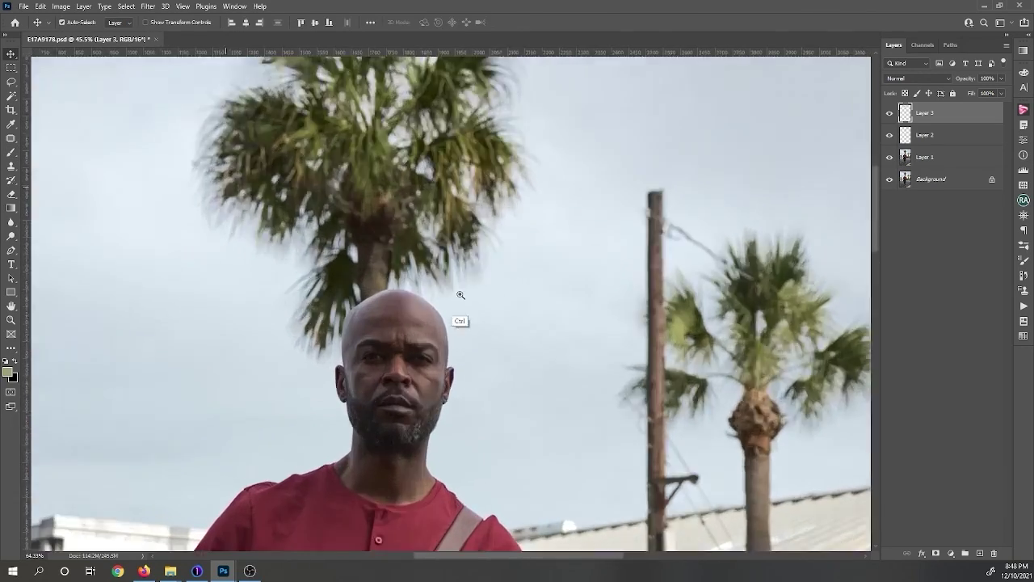
# - Select the man as the subject in Layer 1, and subtract the stray palm areas around his head with the Lasso
pyautogui.press('p')
pyautogui.press('v')
pyautogui.click(925, 157)
pyautogui.click(125, 7)
pyautogui.click(174, 129)
pyautogui.moveTo(481, 74); pyautogui.dragTo(488, 159)
pyautogui.press('l')
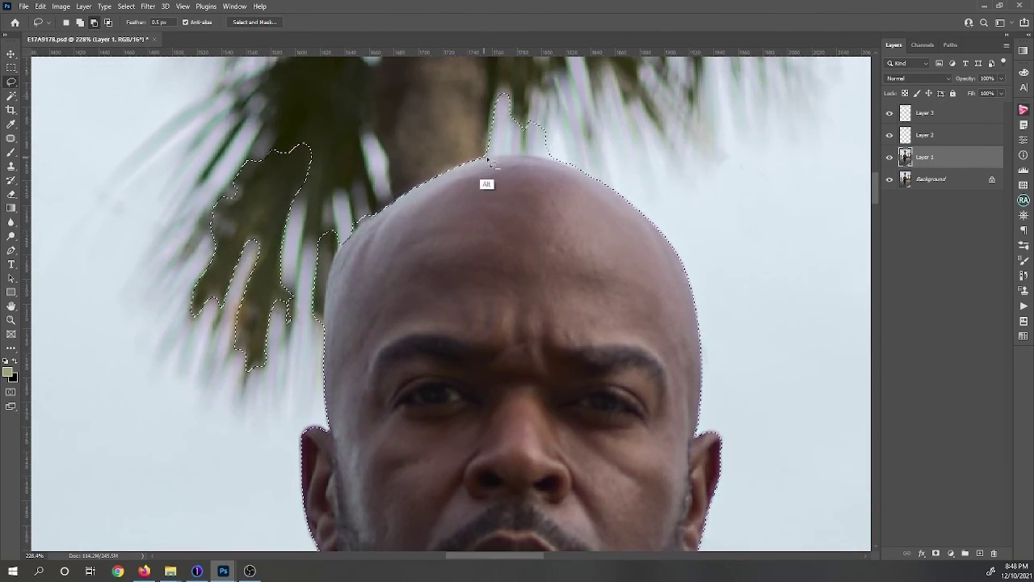
pyautogui.moveTo(342, 242); pyautogui.dragTo(311, 229)
# - Create a new layer above Layer 3, and invert the selection so it covers everything except the man
pyautogui.hotkey('ctrl', '-')
pyautogui.hotkey('ctrl', '-')
pyautogui.hotkey('ctrl', '-')
pyautogui.hotkey('ctrl', '-')
pyautogui.hotkey('ctrl', '-')
pyautogui.moveTo(431, 219); pyautogui.dragTo(419, 291)
pyautogui.hotkey('ctrl', '-')
pyautogui.hotkey('ctrl', '-')
pyautogui.click(925, 112)
pyautogui.click(979, 553)
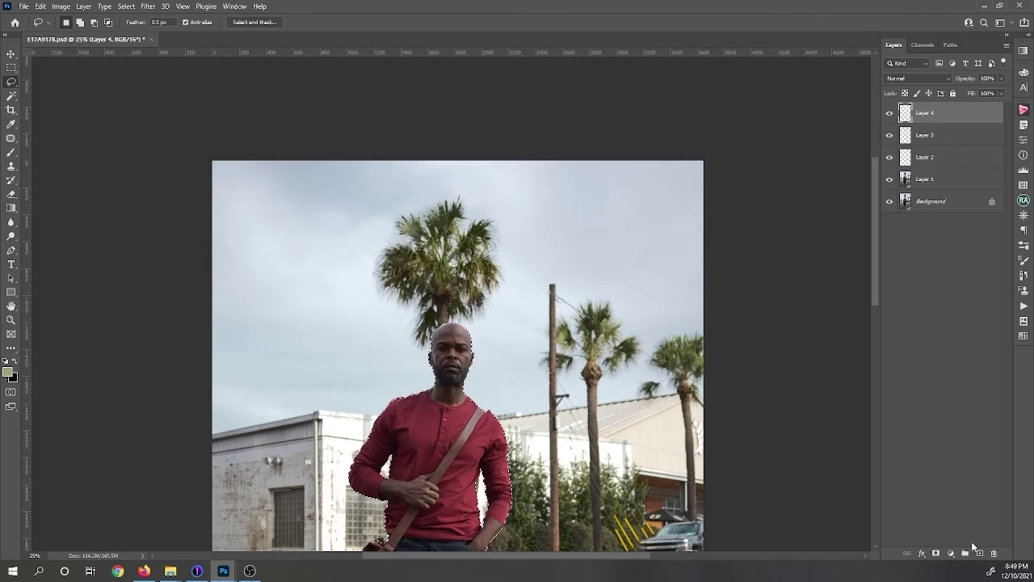
pyautogui.hotkey('ctrl', 'shift', 'i')
# - Choose a textured, cloud-like brush preset for painting over the sky
pyautogui.press('b')
pyautogui.rightClick(338, 230)
pyautogui.scroll(-5, 479, 402)
pyautogui.scroll(5, 478, 401)
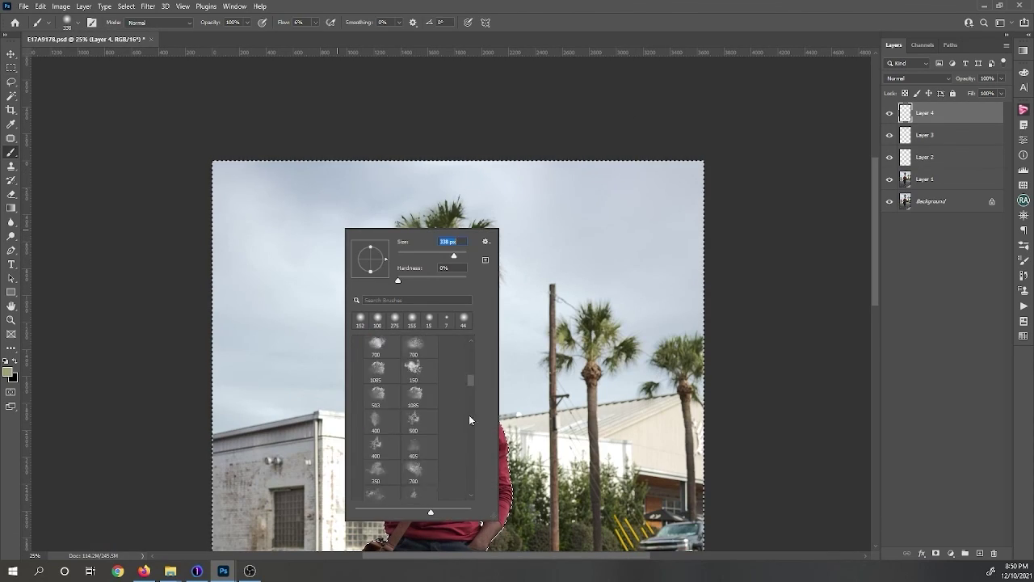
pyautogui.click(417, 473)
# - Paint sampled sky color over the large palm behind the man's head with textured brushes at 25% flow
pyautogui.keyDown('alt'); pyautogui.click(347, 189); pyautogui.keyUp('alt')
pyautogui.moveTo(375, 266); pyautogui.dragTo(453, 267)
pyautogui.rightClick(378, 267)
pyautogui.click(435, 360)
pyautogui.click(379, 211)
pyautogui.press('r')
pyautogui.moveTo(433, 326); pyautogui.dragTo(356, 353)
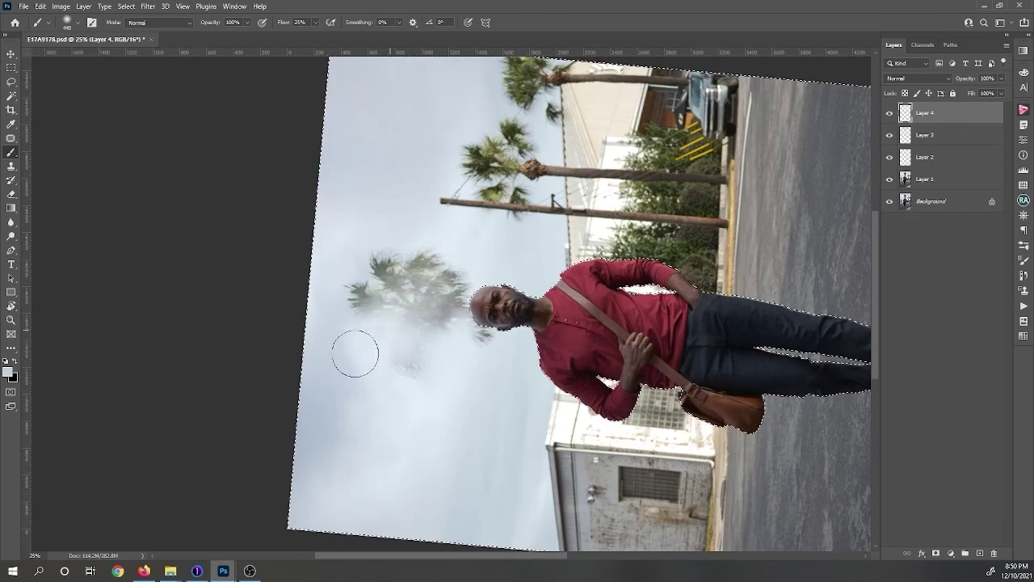
pyautogui.moveTo(383, 282)
pyautogui.mouseDown()
pyautogui.moveTo(453, 299)
pyautogui.moveTo(441, 267)
pyautogui.mouseUp()
# - Blend freshly sampled sky color over the remaining palm using a much larger brush at 12% flow
pyautogui.keyDown('alt'); pyautogui.click(409, 362); pyautogui.keyUp('alt')
pyautogui.hotkey('shift', '1')
pyautogui.hotkey('shift', '2')
pyautogui.rightClick(412, 324)
pyautogui.moveTo(412, 324); pyautogui.dragTo(390, 302)
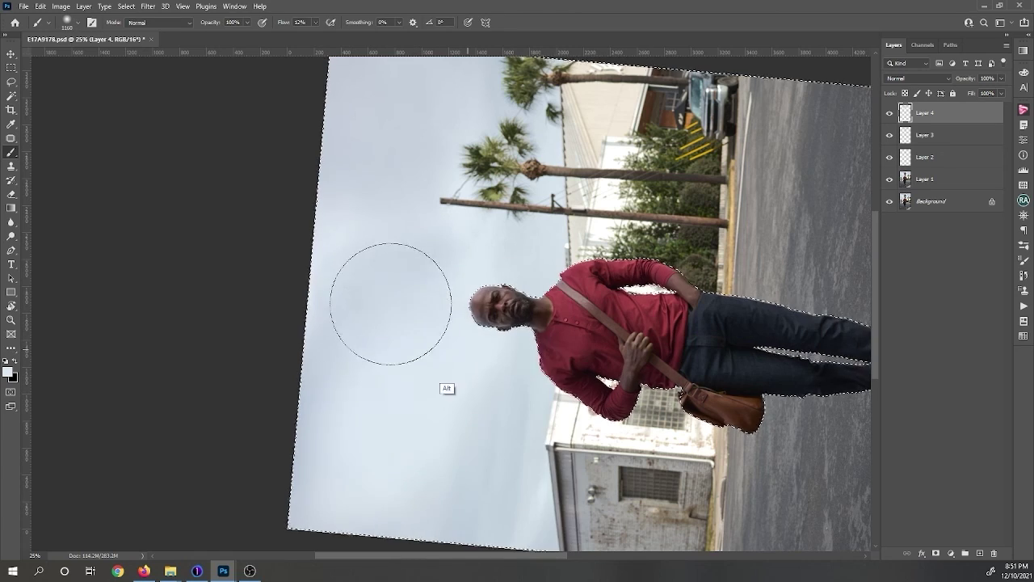
pyautogui.rightClick(390, 323)
pyautogui.moveTo(514, 296); pyautogui.dragTo(499, 296)
pyautogui.click(364, 297)
# - Reset the canvas rotation and clear the selection
pyautogui.press('r')
pyautogui.press('Escape')
pyautogui.hotkey('ctrl', 'd')
pyautogui.hotkey('ctrl', '0')
pyautogui.press('v')
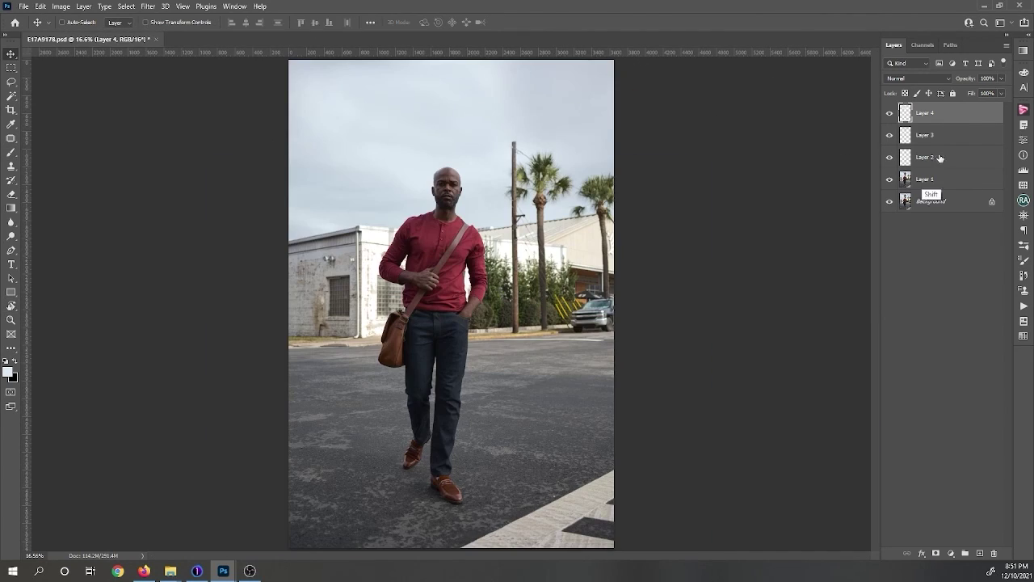
# - Group Layers 2 to 4, and group the result together with Layer 1
pyautogui.keyDown('shift'); pyautogui.click(940, 156); pyautogui.keyUp('shift')
pyautogui.hotkey('ctrl', 'g')
pyautogui.keyDown('shift'); pyautogui.click(935, 126); pyautogui.keyUp('shift')
pyautogui.hotkey('ctrl', 'g')
# - Add a layer mask to the group, and paint on it around the man's head
pyautogui.moveTo(448, 173); pyautogui.dragTo(536, 186)
pyautogui.click(902, 108)
pyautogui.click(936, 552)
pyautogui.press('x')
pyautogui.moveTo(340, 258)
pyautogui.mouseDown()
pyautogui.moveTo(368, 171)
pyautogui.moveTo(343, 182)
pyautogui.moveTo(333, 272)
pyautogui.mouseUp()
pyautogui.press('x')
pyautogui.press('x')
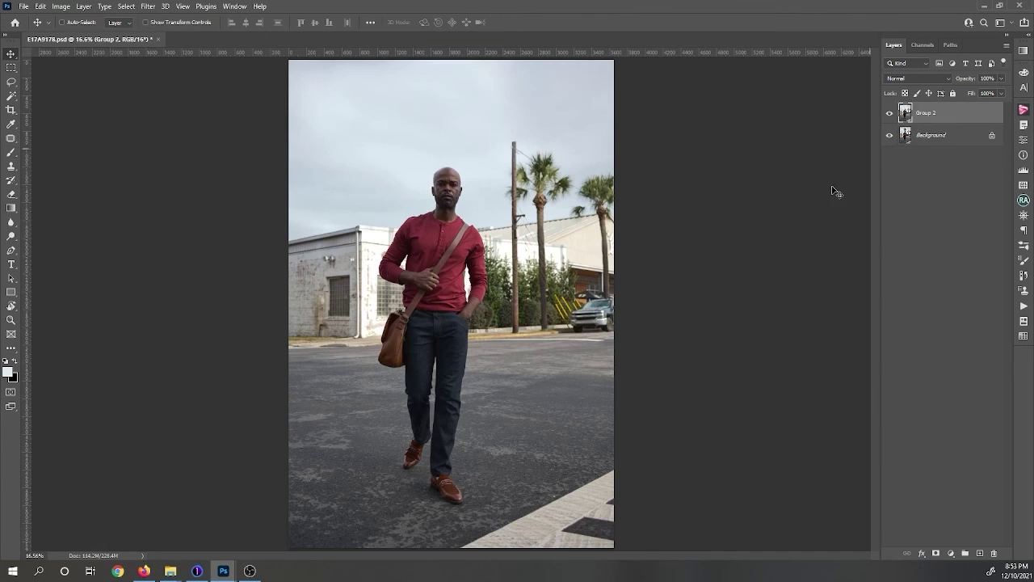
# - Examine the yellow guy-wire covers beside the parked car up close
pyautogui.scroll(5, 461, 387)
pyautogui.hotkey('ctrl', '0')
pyautogui.scroll(5, 514, 216)
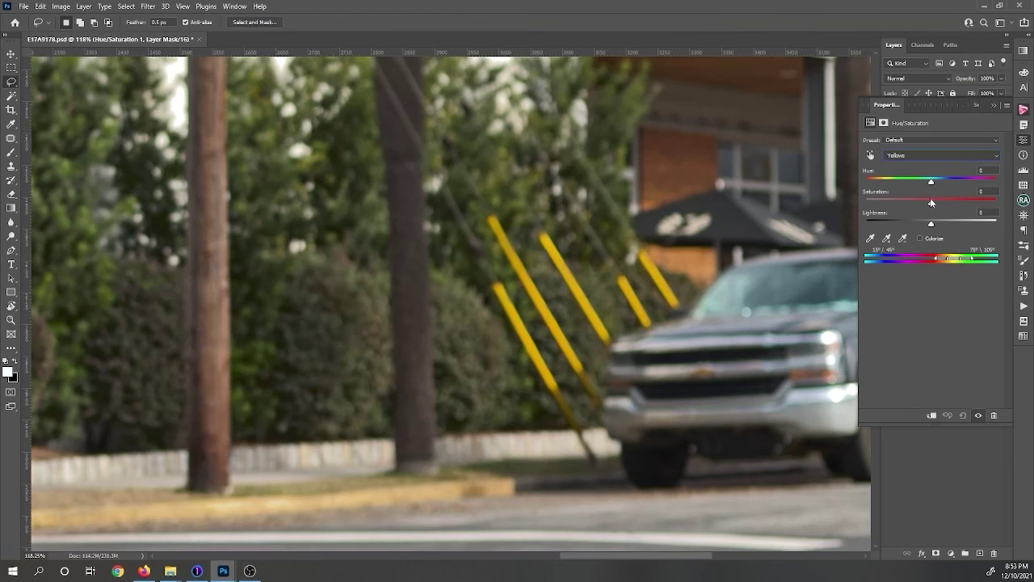
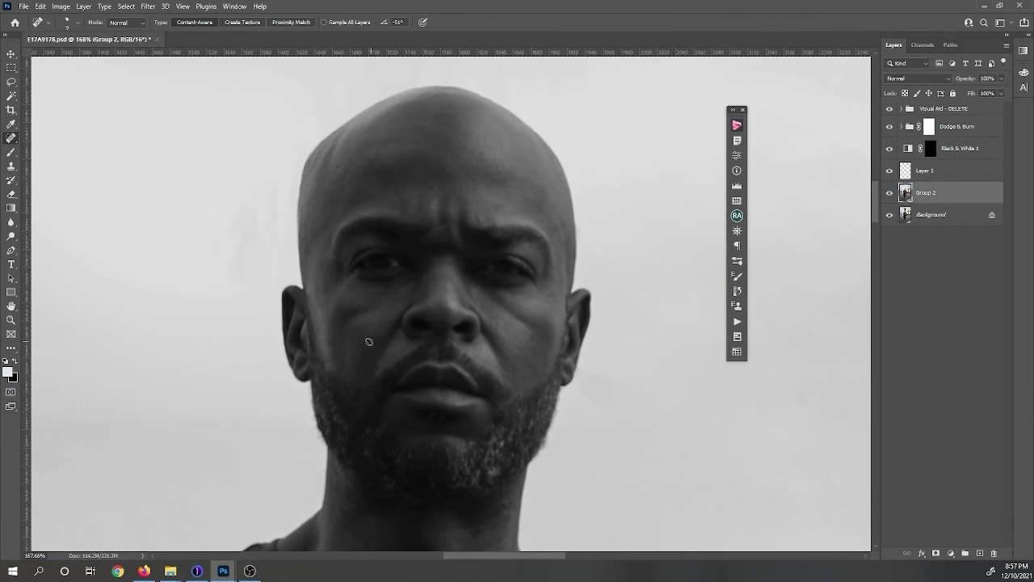
# - Clean up blemishes on the man's face and clothing in Group 2 with content-aware spot healing
pyautogui.moveTo(492, 347); pyautogui.dragTo(445, 111)
pyautogui.moveTo(383, 317); pyautogui.dragTo(407, 315)
pyautogui.moveTo(318, 386); pyautogui.dragTo(495, 324)
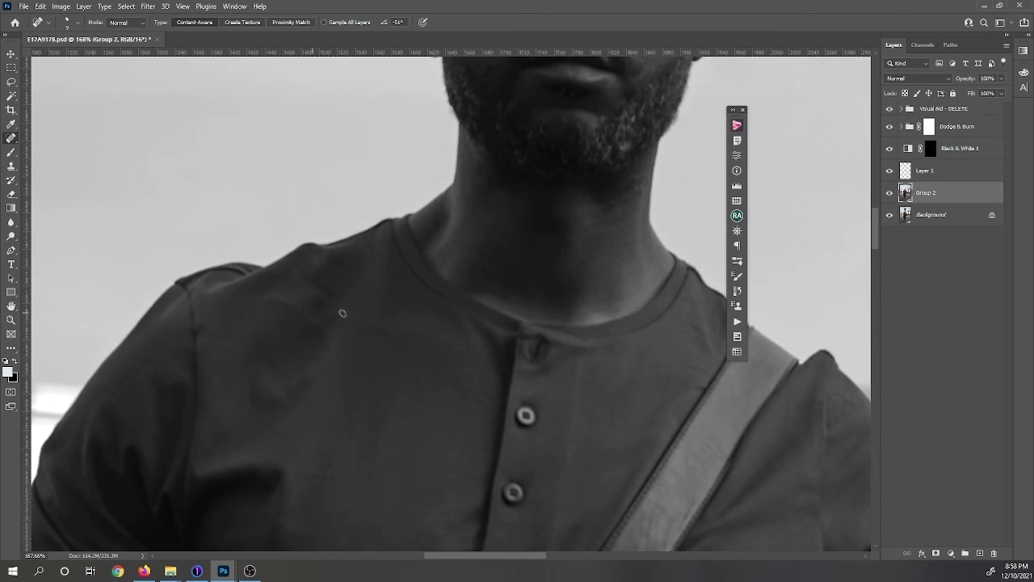
pyautogui.scroll(-15, 342, 313)
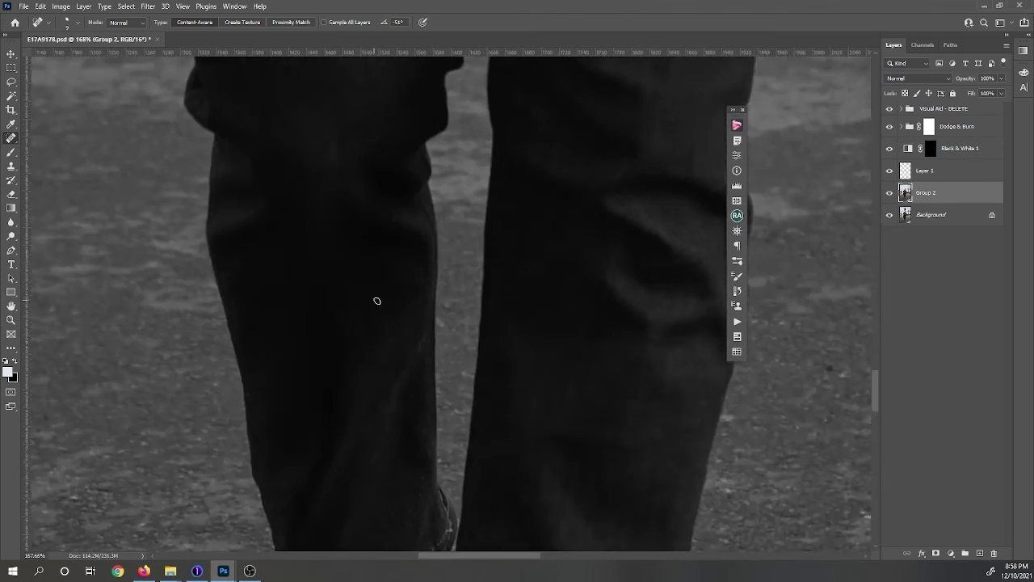
pyautogui.scroll(-5, 377, 300)
pyautogui.scroll(-5, 259, 431)
pyautogui.scroll(9, 474, 448)
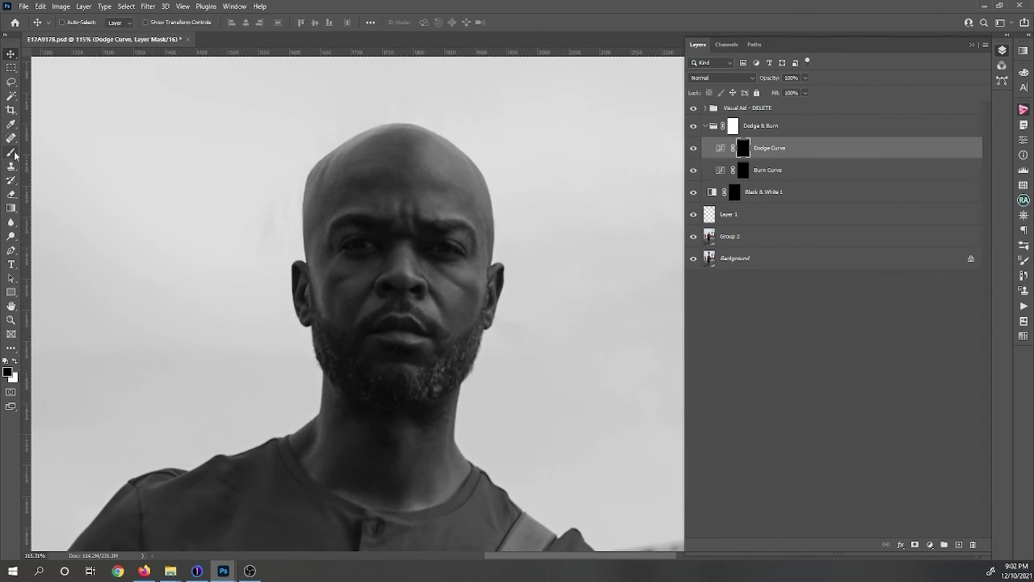
# - Lighten dark patches on the face and neck by painting white on the Dodge Curve mask with a small brush at 3% flow
pyautogui.press('b')
pyautogui.rightClick(404, 272)
pyautogui.press('Escape')
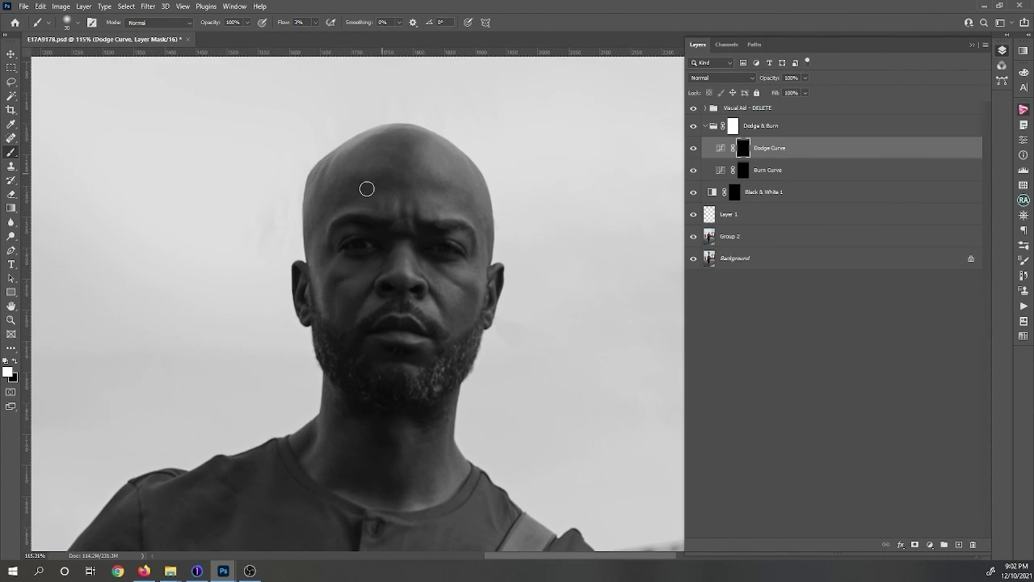
pyautogui.press('[')
pyautogui.press('[')
pyautogui.press(']')
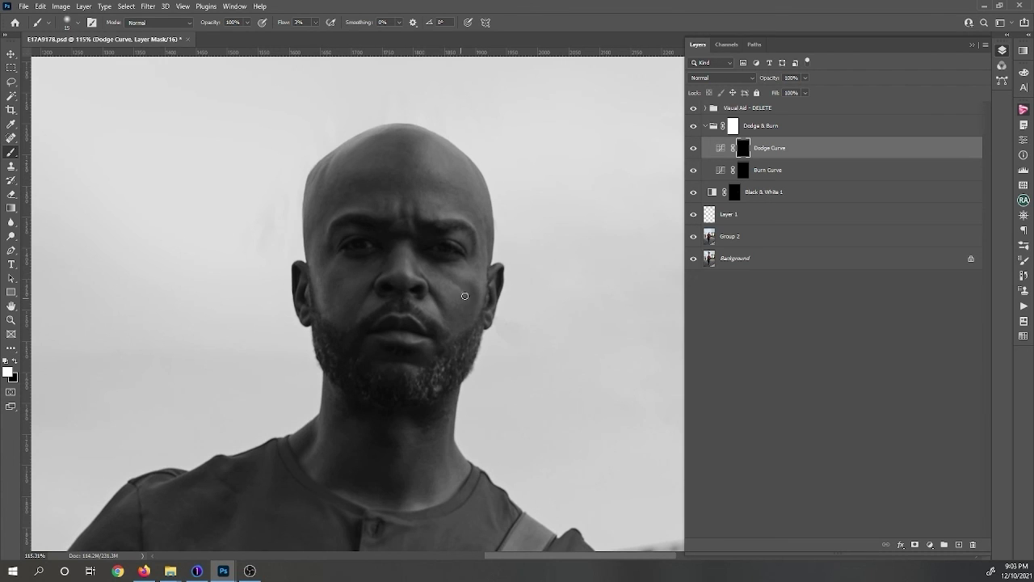
pyautogui.press(']')
pyautogui.moveTo(474, 288)
pyautogui.mouseDown()
pyautogui.moveTo(460, 321)
pyautogui.moveTo(440, 294)
pyautogui.mouseUp()
pyautogui.moveTo(433, 436); pyautogui.dragTo(438, 413)
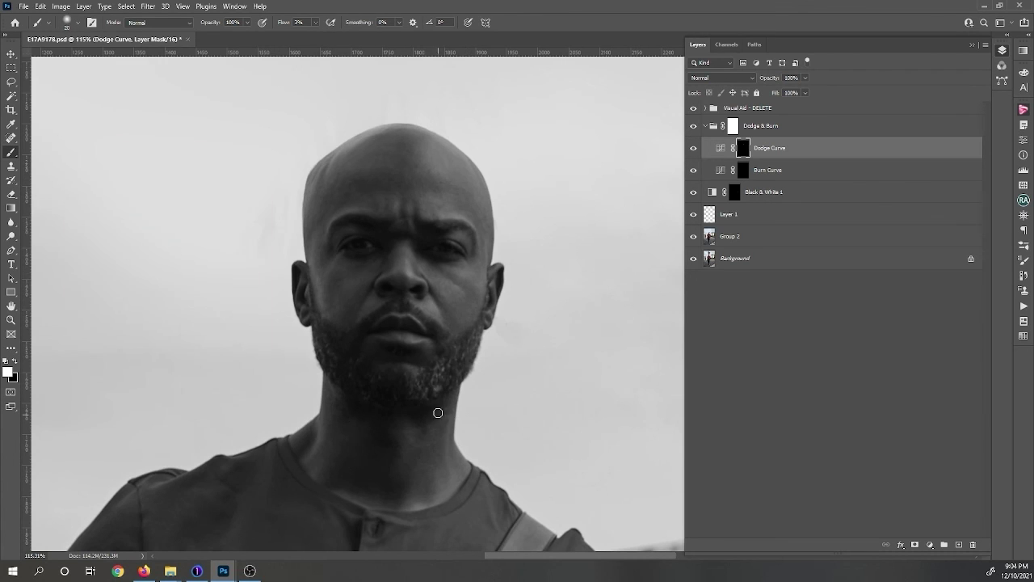
# - Even out the head and face tones by painting on the Burn Curve and Dodge Curve masks with small brushes
pyautogui.click(699, 164)
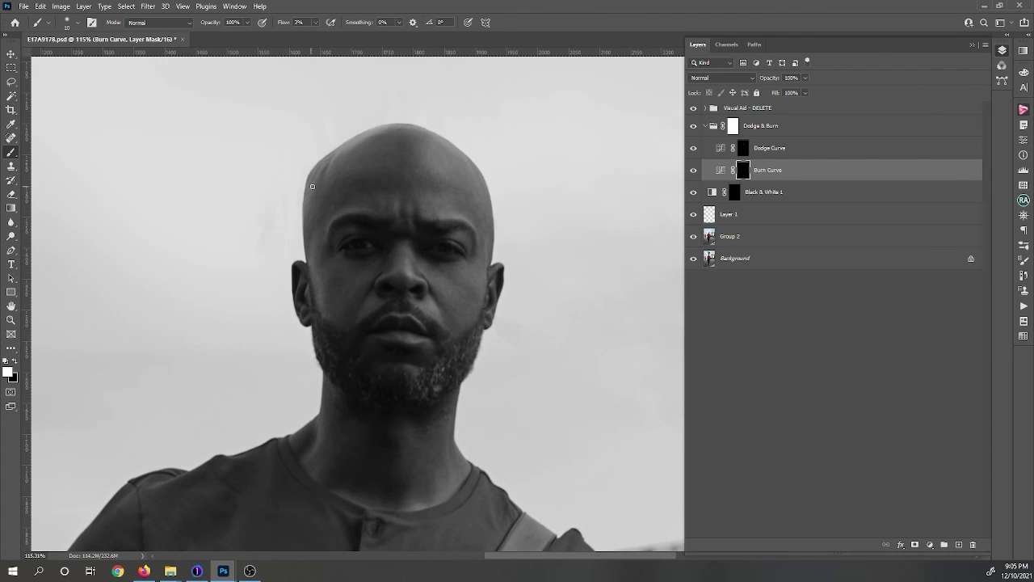
pyautogui.hotkey('alt', ']')
pyautogui.press('[')
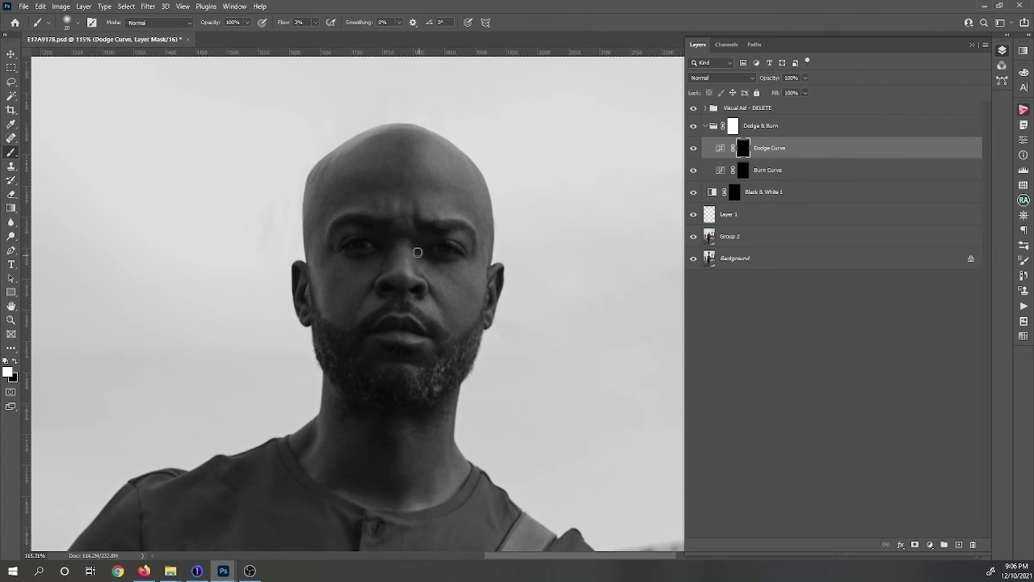
pyautogui.hotkey('alt', '[')
# - Collapse the Dodge & Burn group, and toggle its visibility to compare the skin tones in black and white
pyautogui.hotkey('ctrl', '-')
pyautogui.scroll(-1, 457, 285)
pyautogui.click(704, 126)
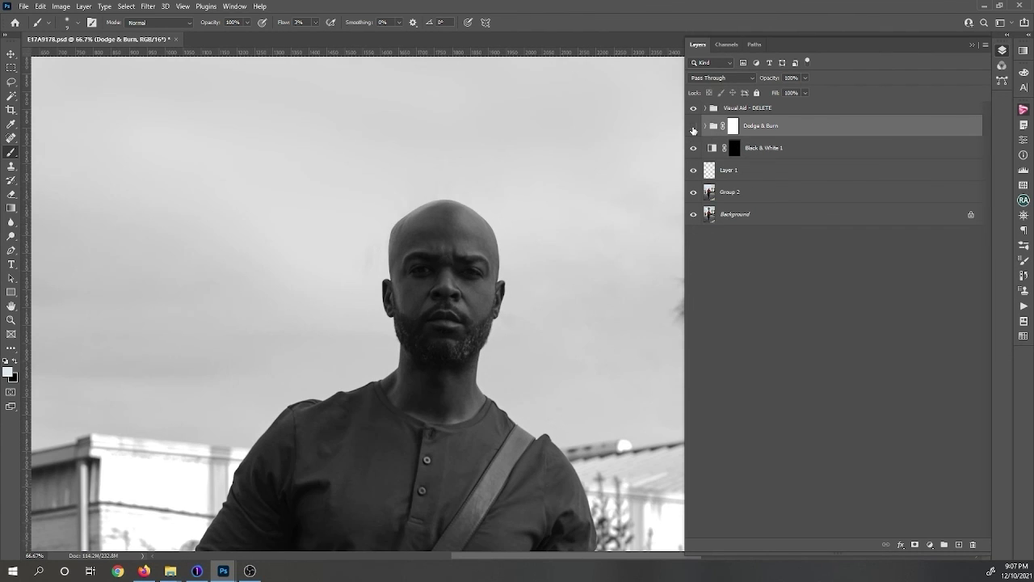
pyautogui.scroll(1, 481, 295)
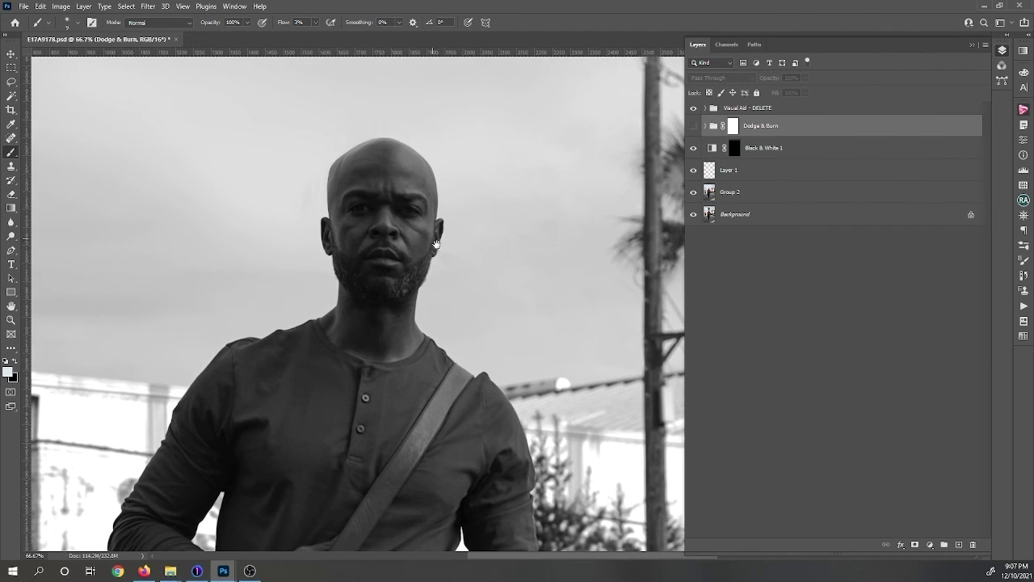
pyautogui.scroll(1, 458, 239)
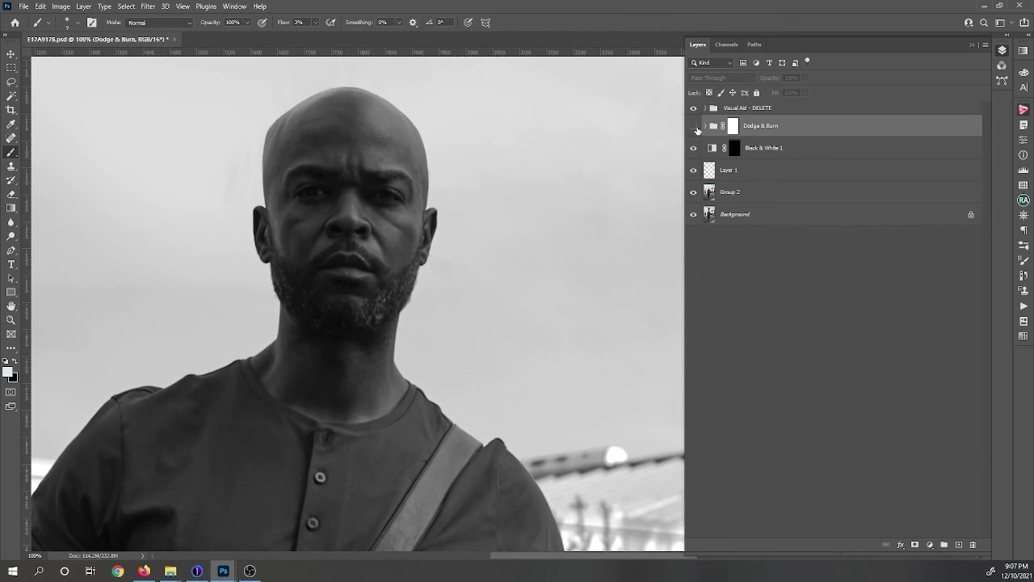
pyautogui.click(693, 126)
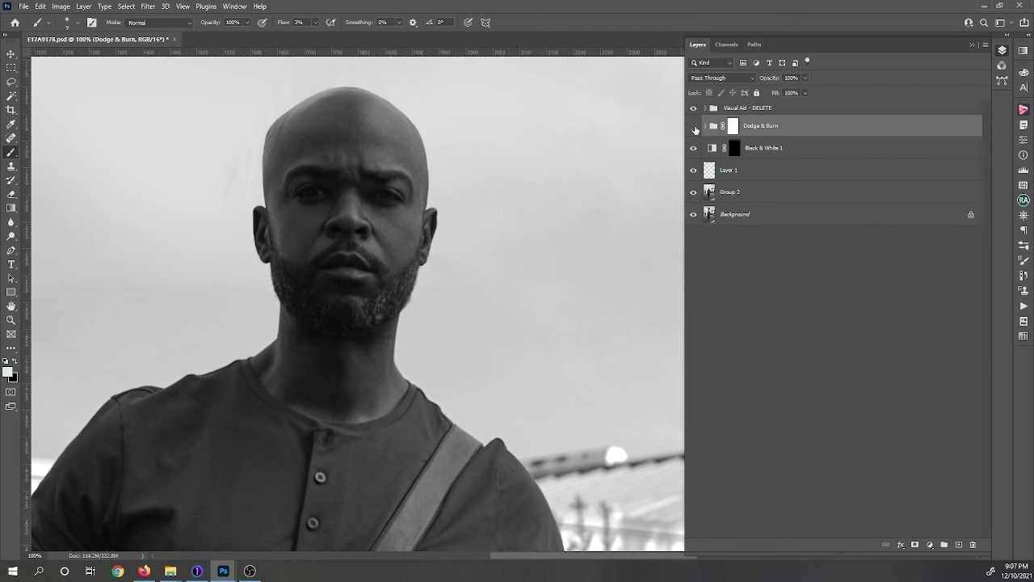
pyautogui.click(695, 129)
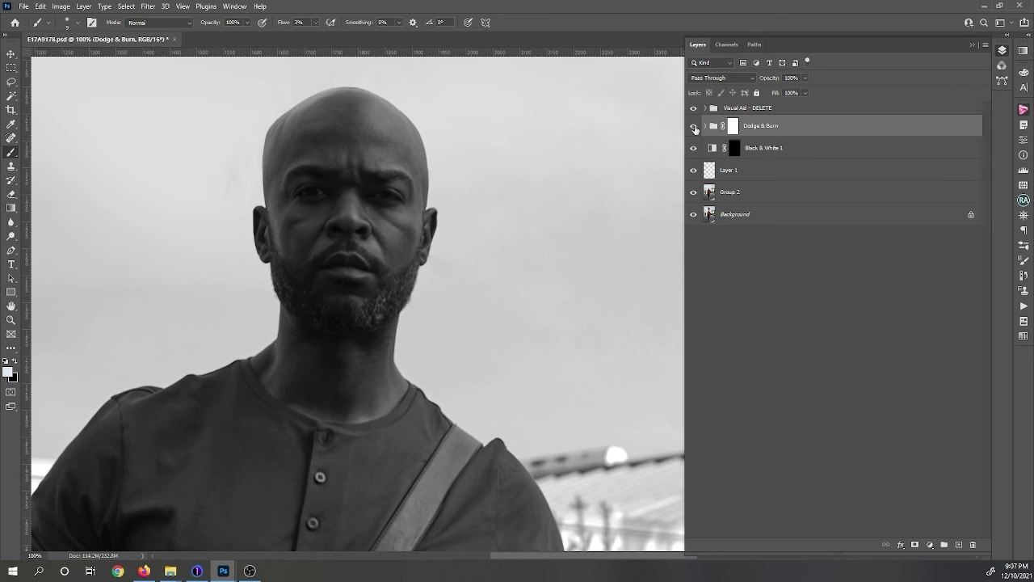
pyautogui.click(694, 128)
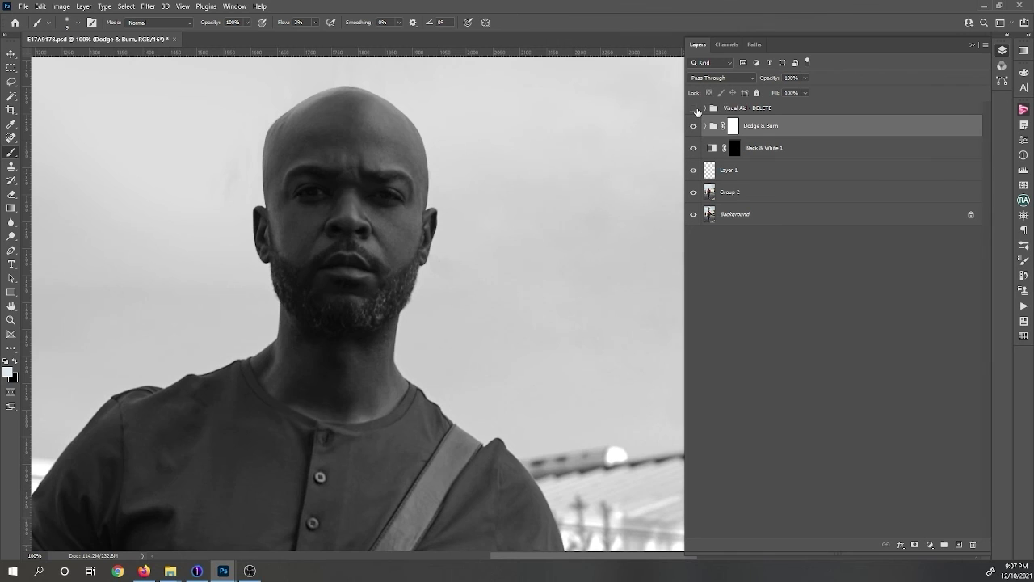
# - Hide the Visual Aid - DELETE group, and toggle Dodge & Burn to compare the skin tones in color
pyautogui.click(695, 109)
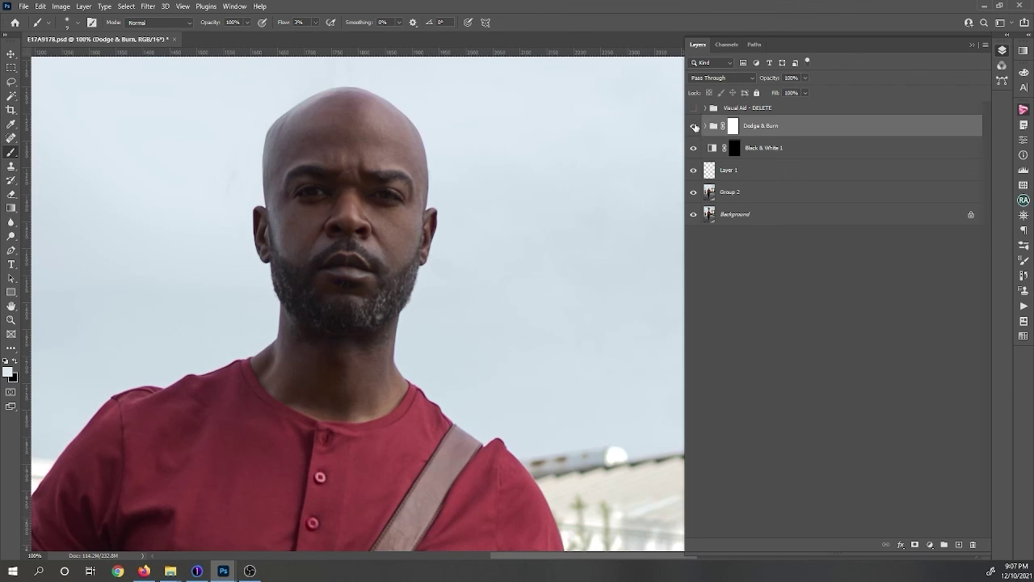
pyautogui.click(695, 129)
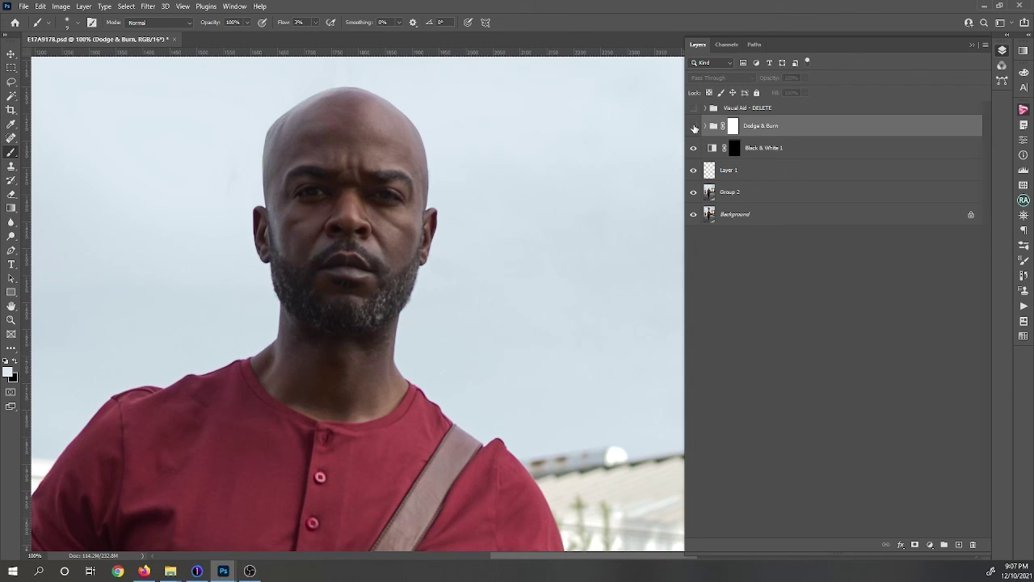
pyautogui.click(694, 127)
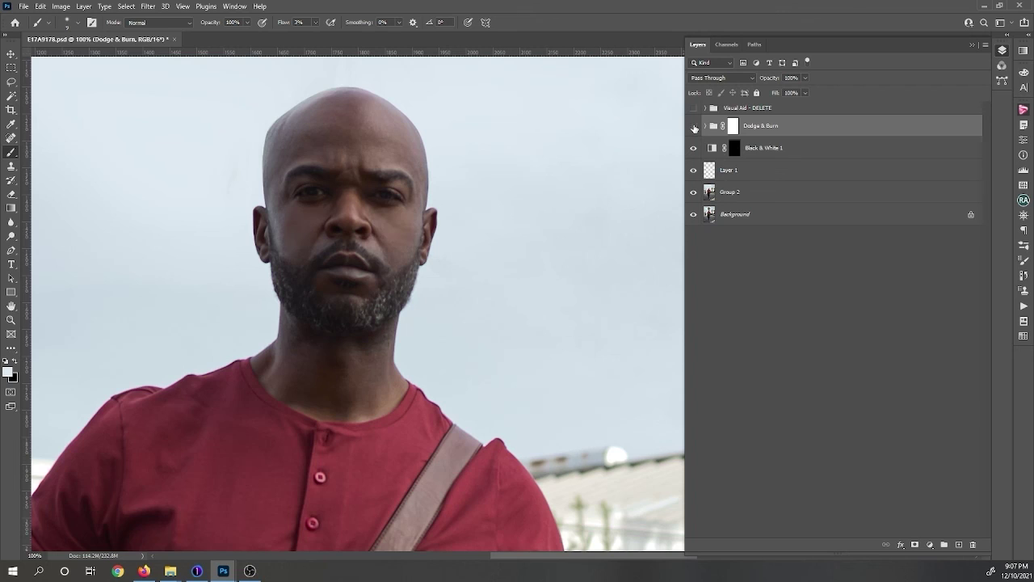
pyautogui.click(694, 128)
pyautogui.click(694, 128)
# - Review the whole retouched parking-lot photo, from the man's face to the surrounding scene
pyautogui.scroll(-5, 469, 280)
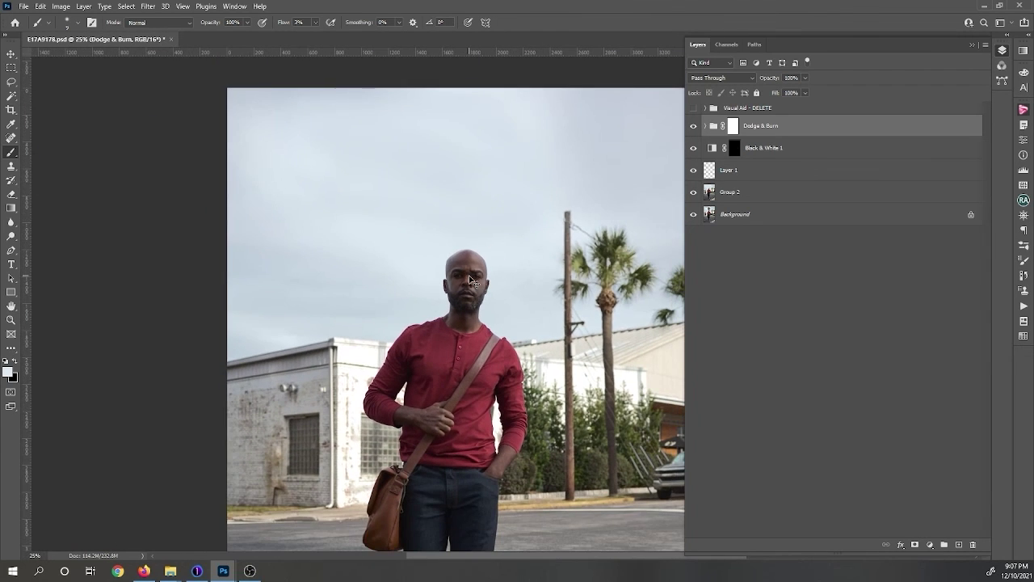
pyautogui.scroll(-2, 469, 280)
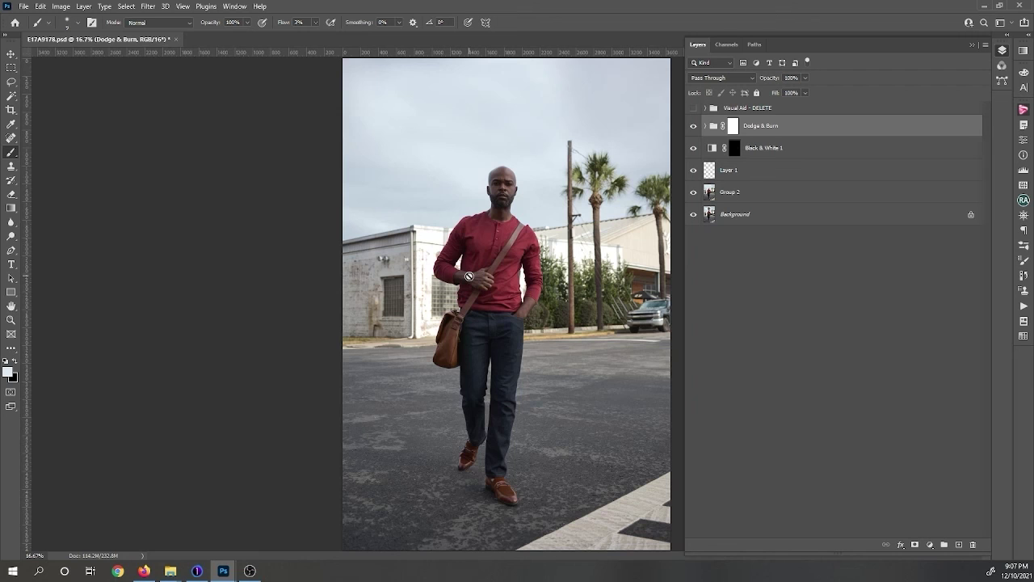
pyautogui.press('v')
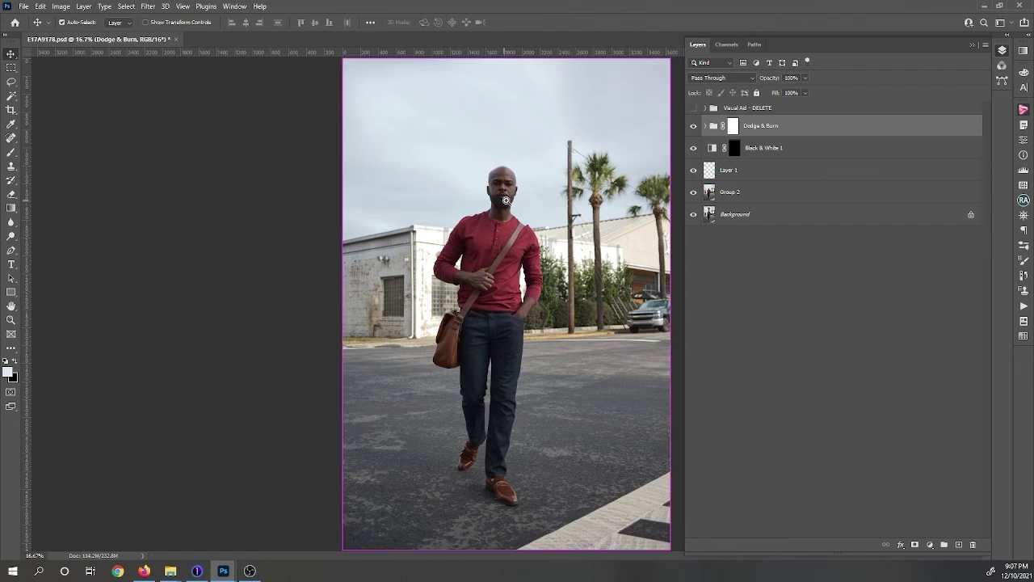
pyautogui.moveTo(502, 201)
pyautogui.keyDown('ctrl'); pyautogui.mouseDown()
pyautogui.moveTo(546, 200)
pyautogui.moveTo(461, 201)
pyautogui.moveTo(436, 231)
pyautogui.mouseUp(); pyautogui.keyUp('ctrl')
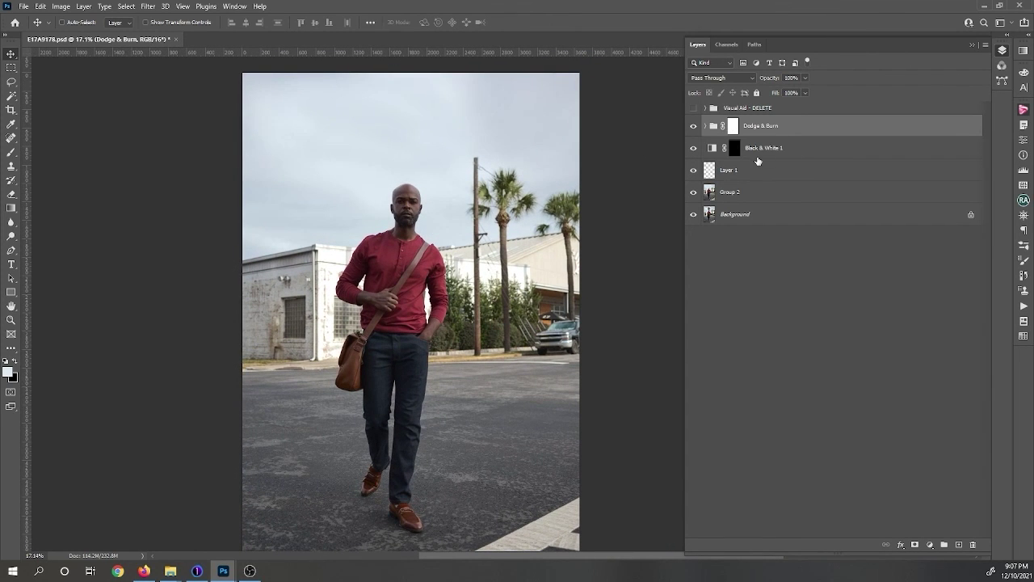
pyautogui.scroll(-3, 549, 248)
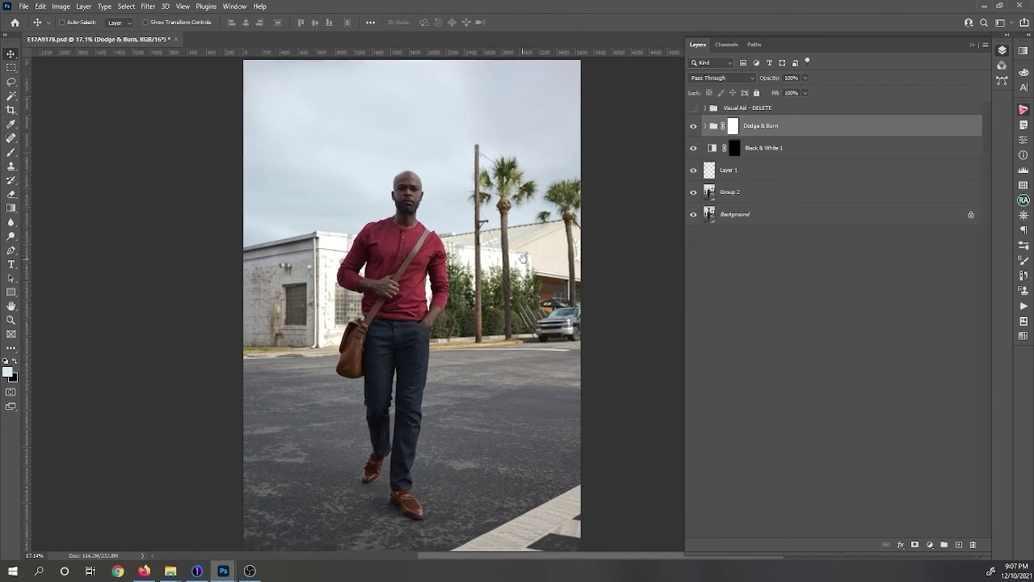
pyautogui.moveTo(418, 185)
pyautogui.mouseDown()
pyautogui.moveTo(480, 180)
pyautogui.moveTo(450, 189)
pyautogui.moveTo(505, 191)
pyautogui.moveTo(419, 199)
pyautogui.mouseUp()
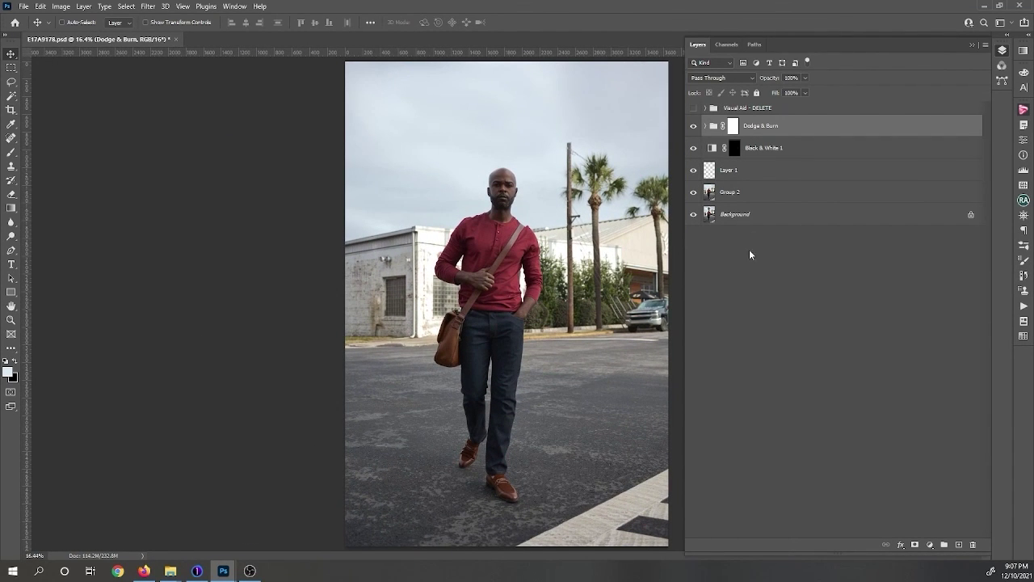
# - Bring up finished photo E17A9148.psd beside the parking-lot photo for comparison, and make E17A9178.psd active again
pyautogui.moveTo(223, 569)
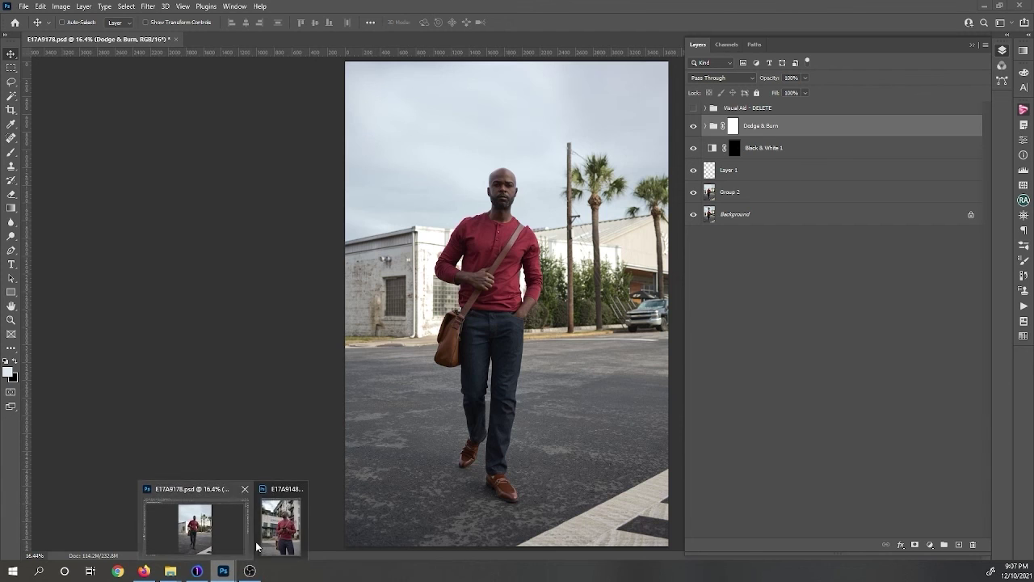
pyautogui.click(280, 525)
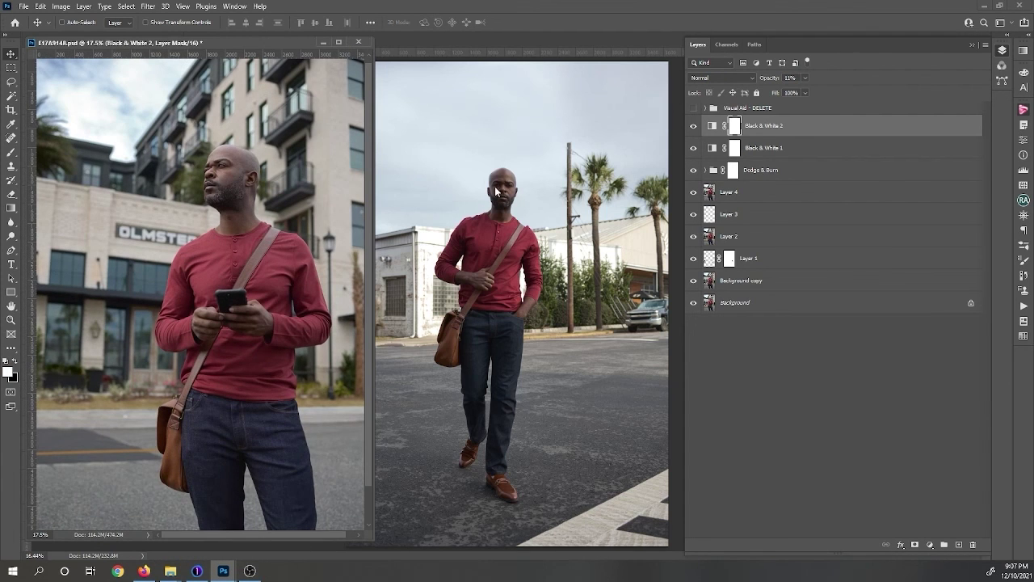
pyautogui.click(672, 111)
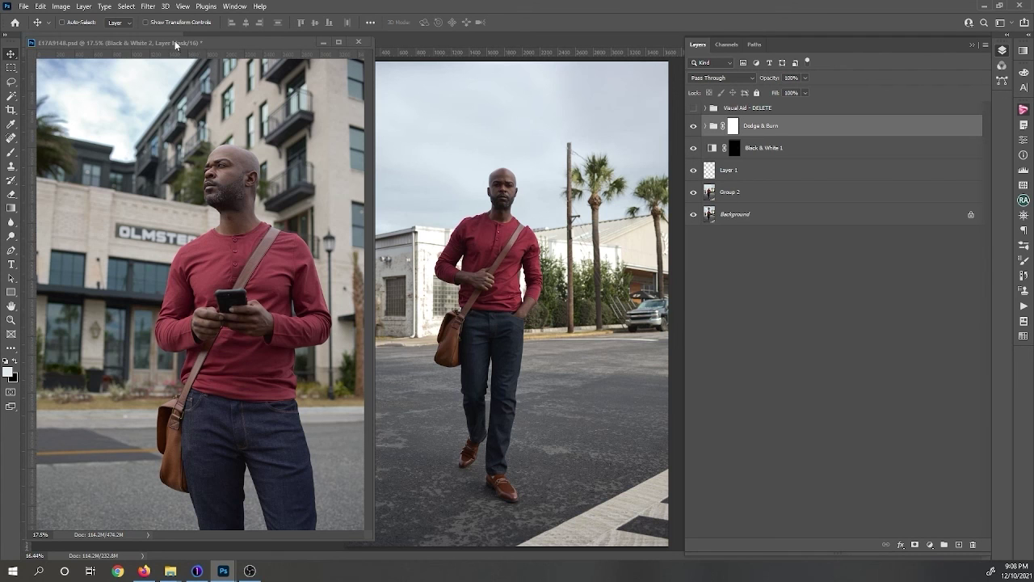
# - Place the two photo windows side by side and copy the Black & White 1 adjustment layer from E17A9148.psd onto E17A9178.psd
pyautogui.moveTo(164, 39); pyautogui.dragTo(469, 45)
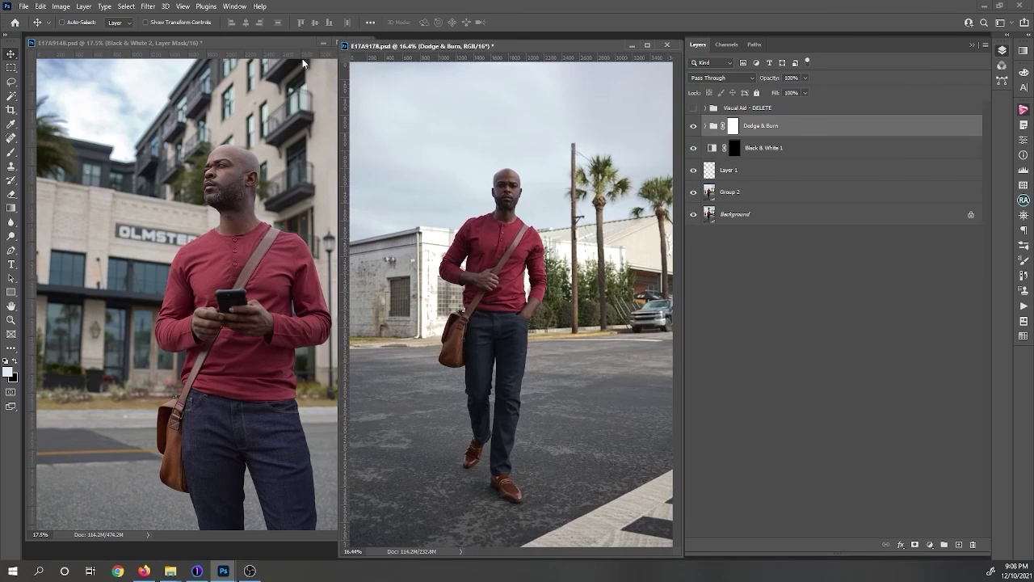
pyautogui.moveTo(269, 46); pyautogui.dragTo(244, 56)
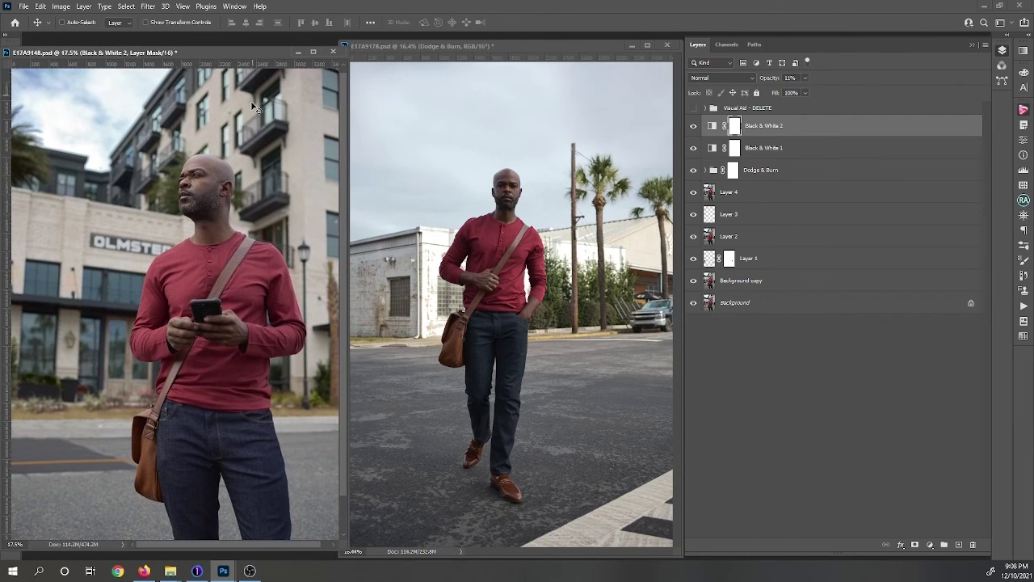
pyautogui.click(759, 173)
pyautogui.click(787, 149)
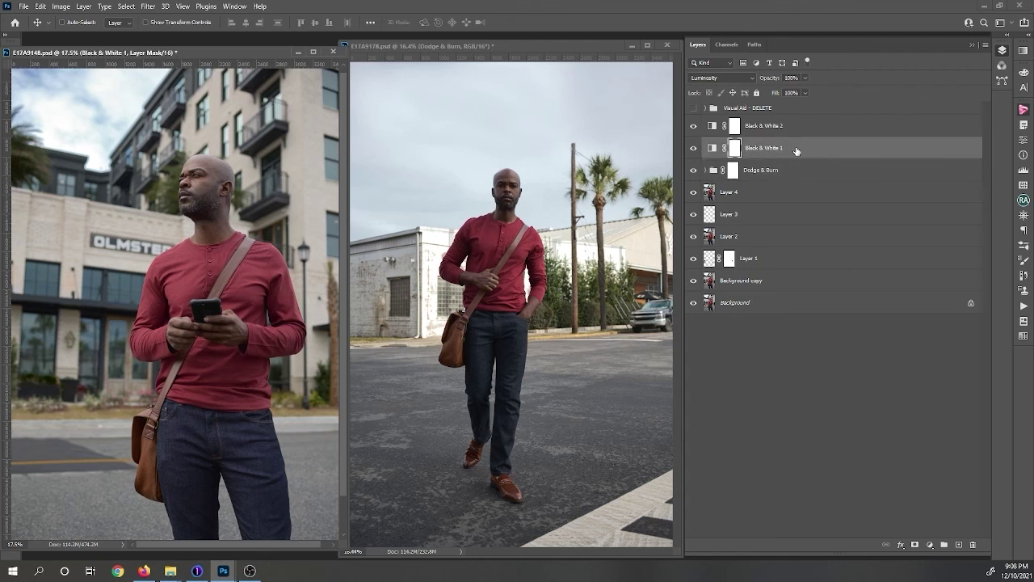
pyautogui.moveTo(808, 150); pyautogui.dragTo(563, 210)
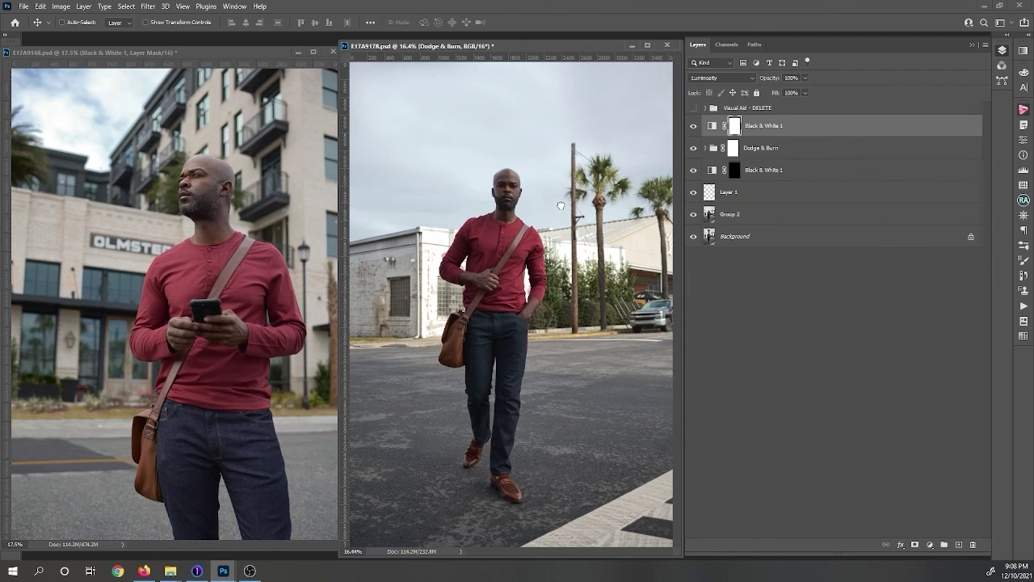
# - Copy the Black & White 2 adjustment layer from E17A9148.psd onto the parking-lot photo
pyautogui.click(272, 62)
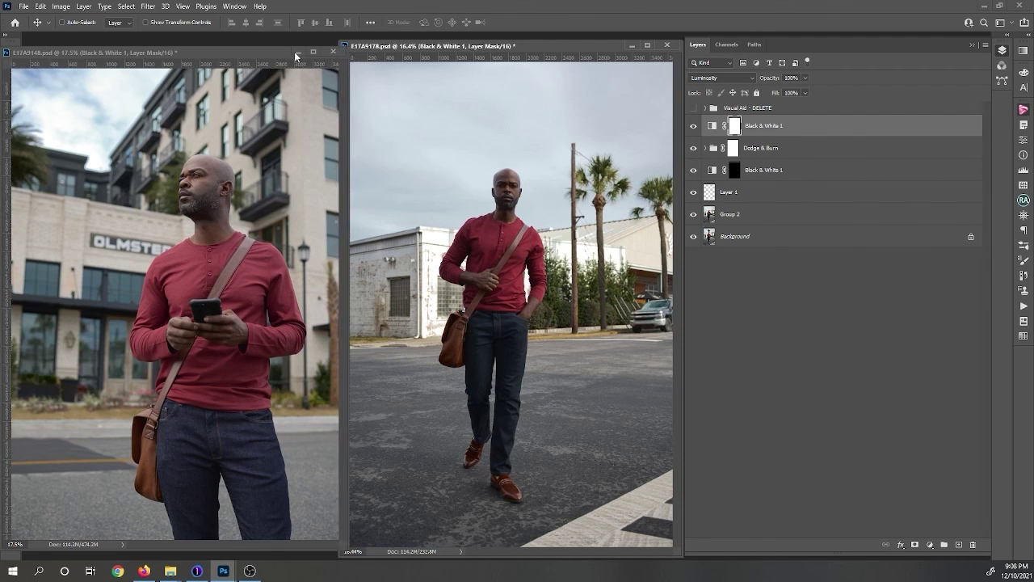
pyautogui.click(816, 126)
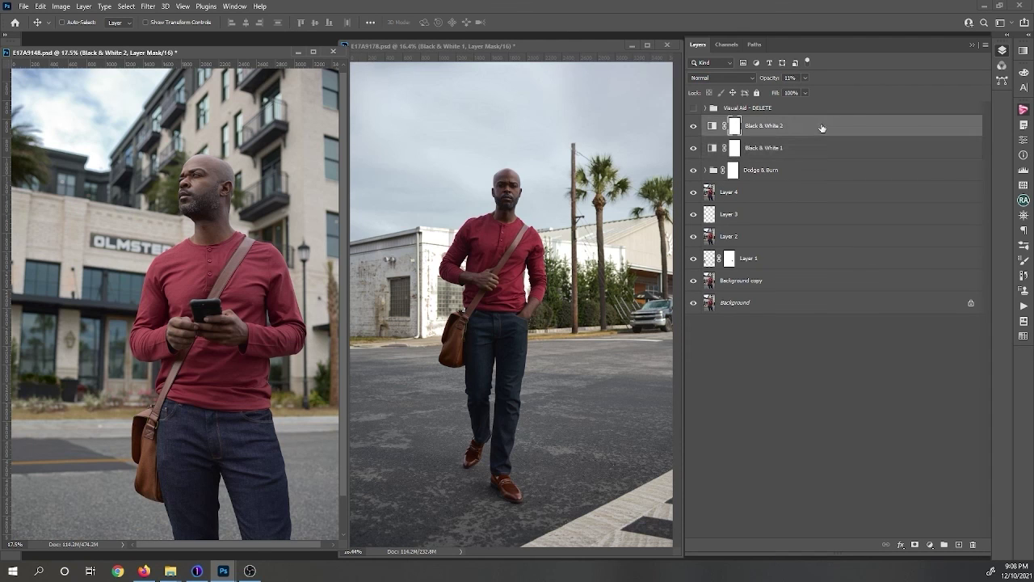
pyautogui.moveTo(830, 128); pyautogui.dragTo(559, 162)
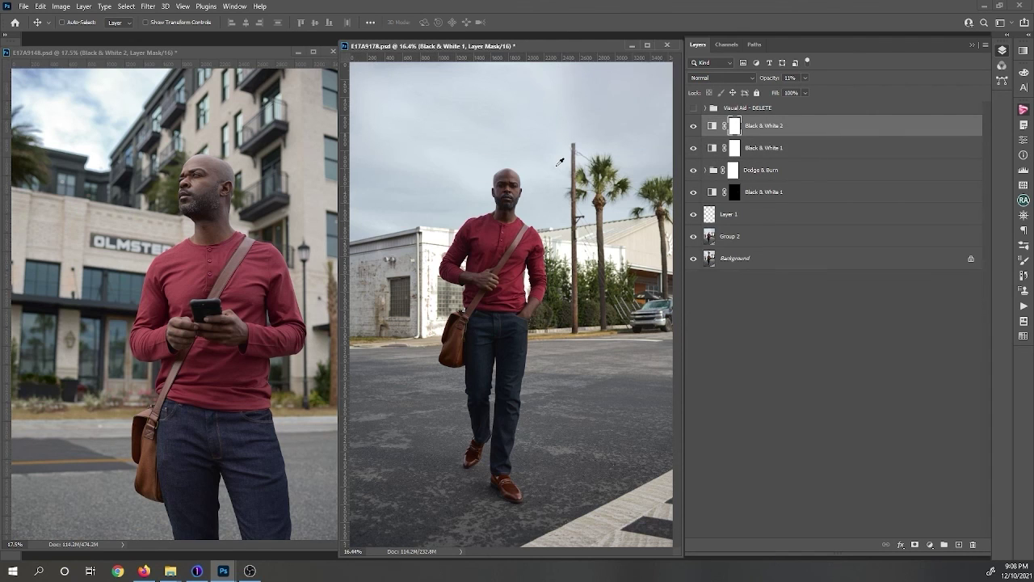
# - Make the parking-lot photo E17A9178.psd active again and save it
pyautogui.click(280, 55)
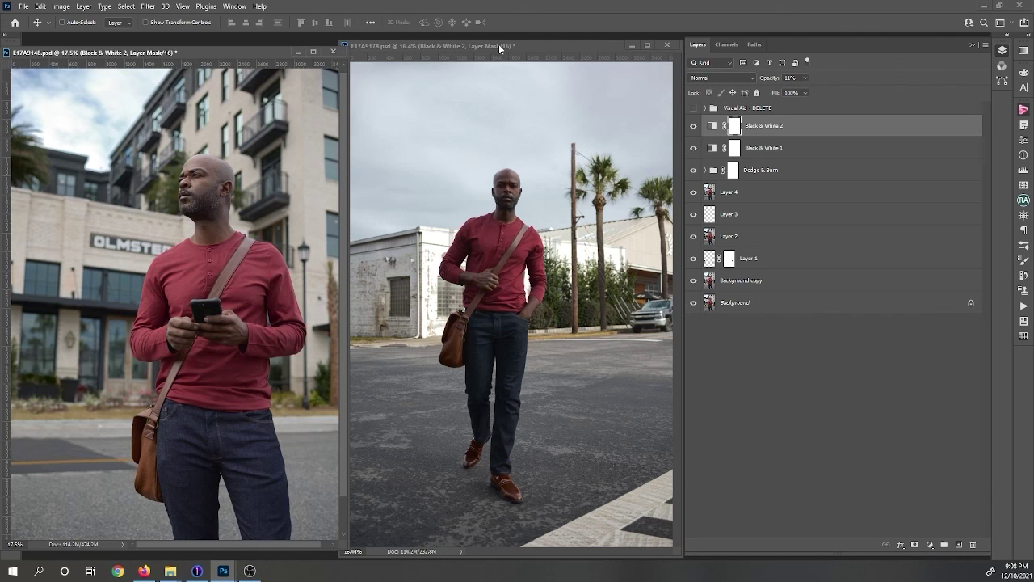
pyautogui.click(498, 44)
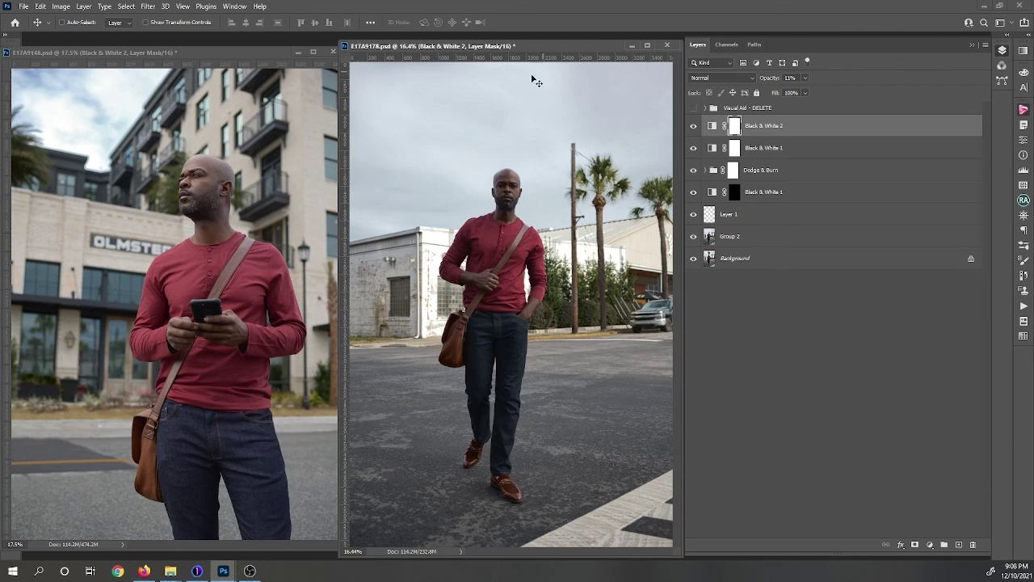
pyautogui.press('ctrl')
pyautogui.hotkey('ctrl', 's')
# - Switch to Capture One and compare both E17A9178.CR3 variants with E17A9178.psd side by side, then clear the selection
pyautogui.click(202, 571)
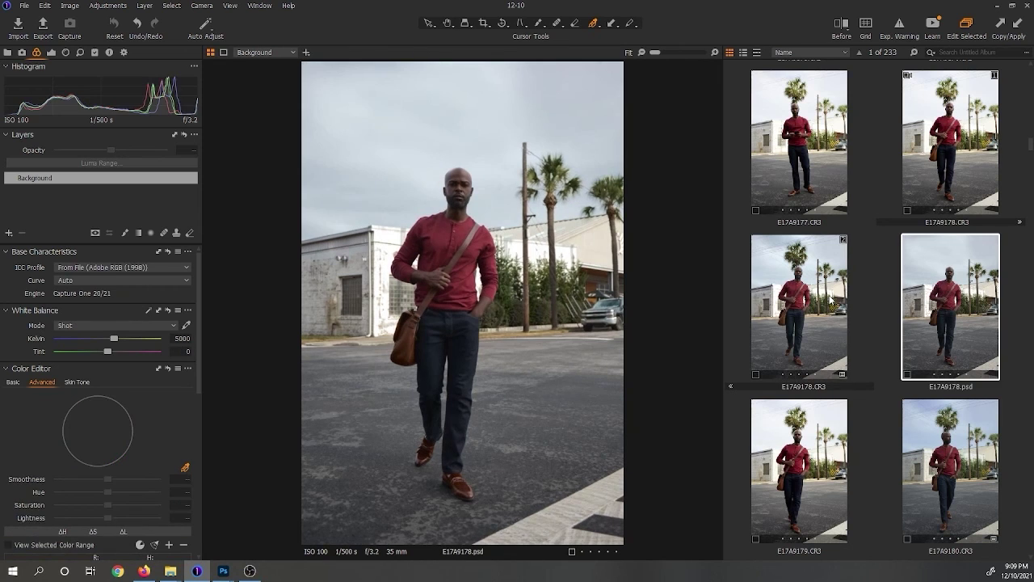
pyautogui.click(928, 181)
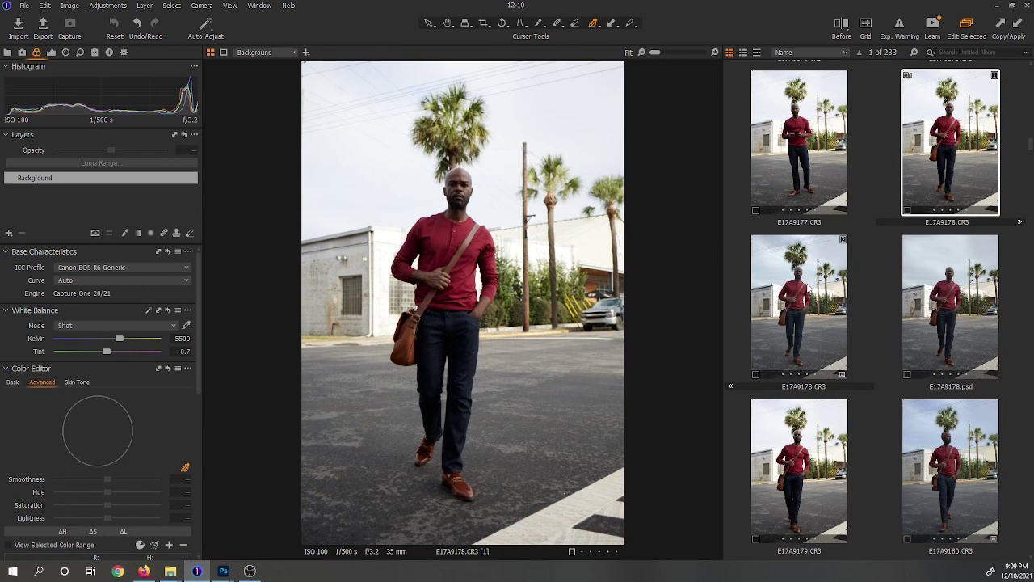
pyautogui.keyDown('ctrl'); pyautogui.click(808, 286); pyautogui.keyUp('ctrl')
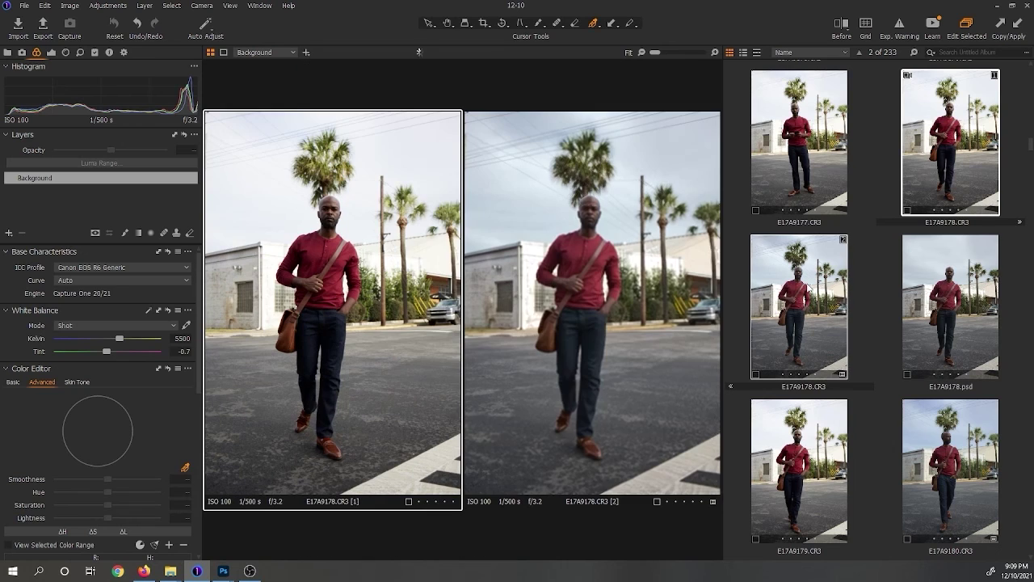
pyautogui.keyDown('ctrl'); pyautogui.click(915, 280); pyautogui.keyUp('ctrl')
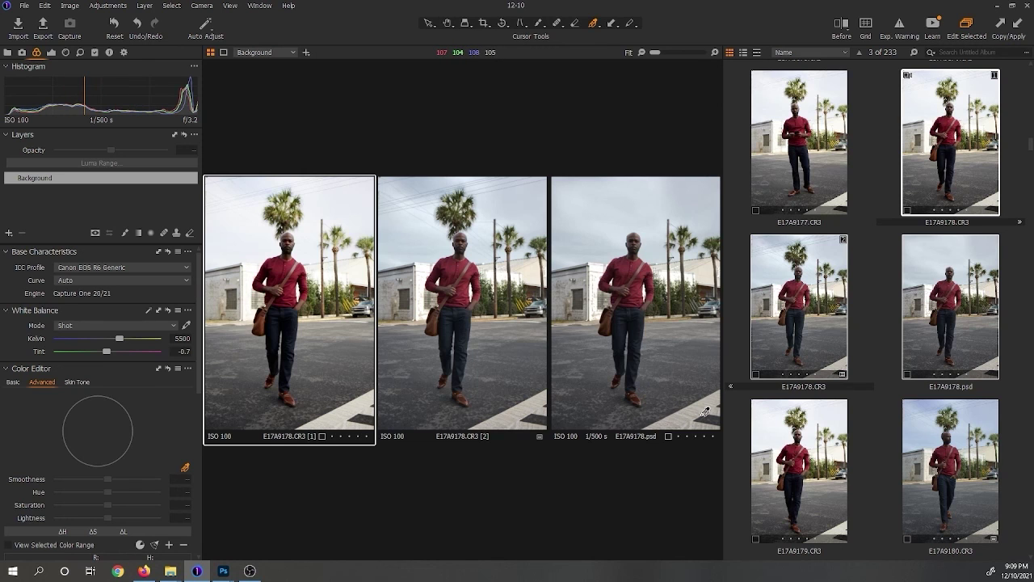
pyautogui.click(868, 339)
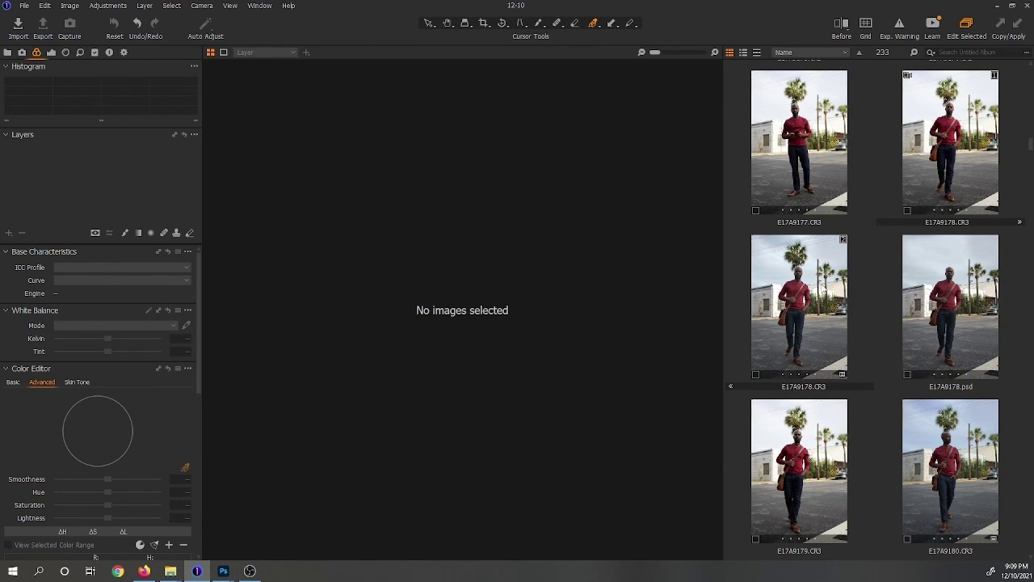
# - Flip between the two E17A9178.CR3 variants one at a time to compare their color grading
pyautogui.click(823, 284)
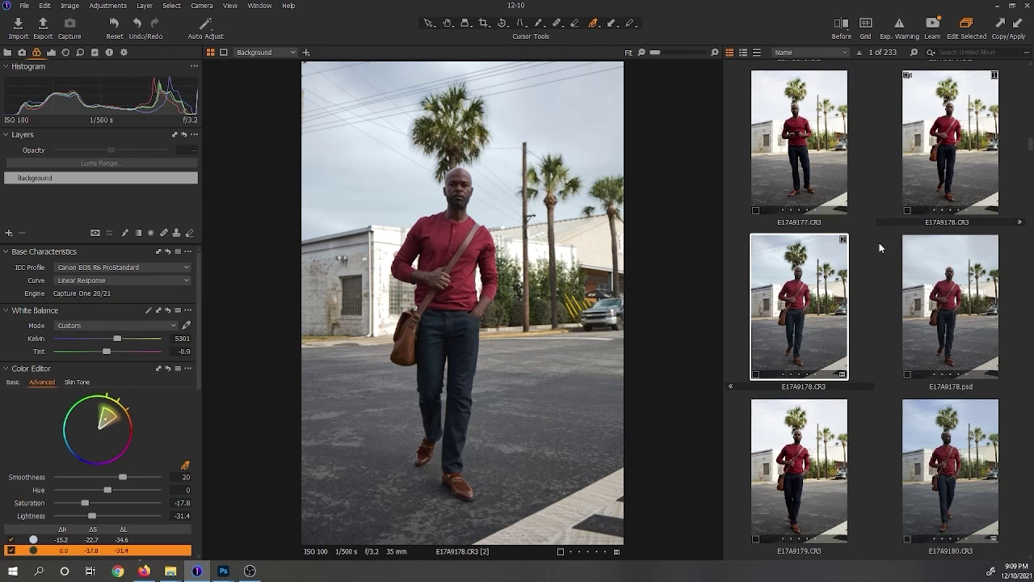
pyautogui.click(953, 151)
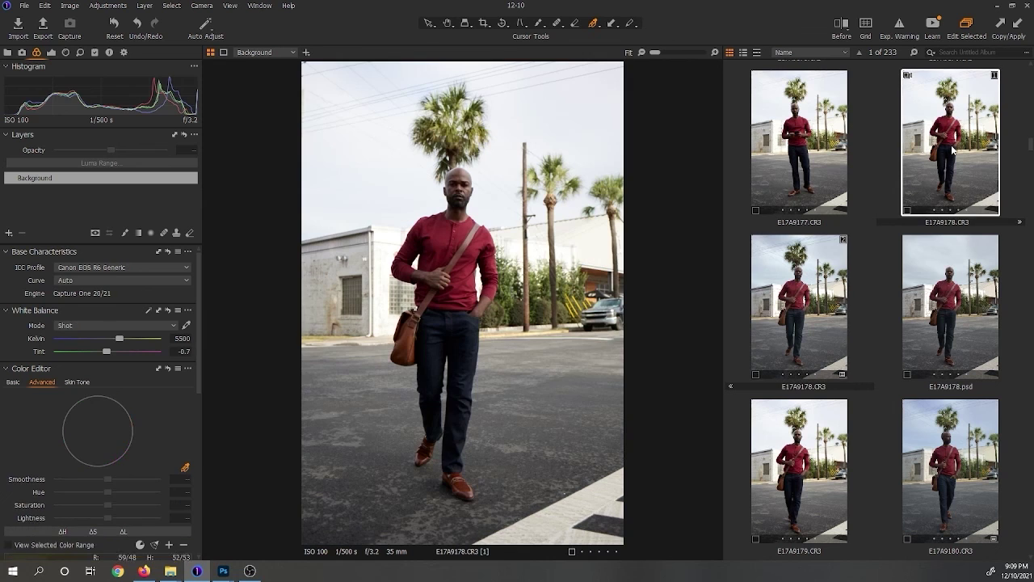
pyautogui.click(821, 281)
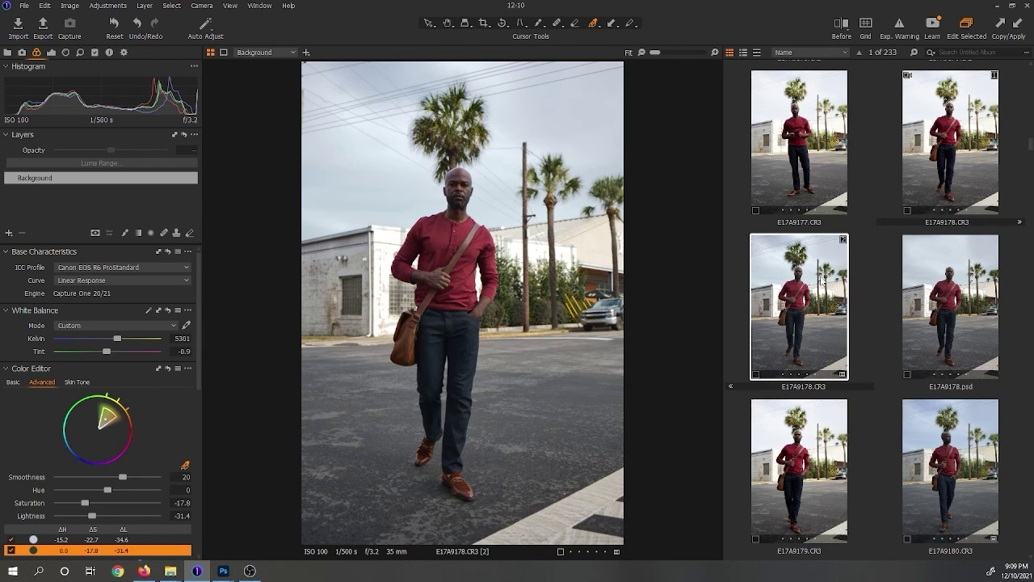
# - Show both E17A9178.CR3 variants and E17A9178.psd together, widen the viewer, and enlarge the man in each
pyautogui.click(945, 174)
pyautogui.keyDown('ctrl'); pyautogui.click(822, 282); pyautogui.keyUp('ctrl')
pyautogui.keyDown('ctrl'); pyautogui.click(930, 286); pyautogui.keyUp('ctrl')
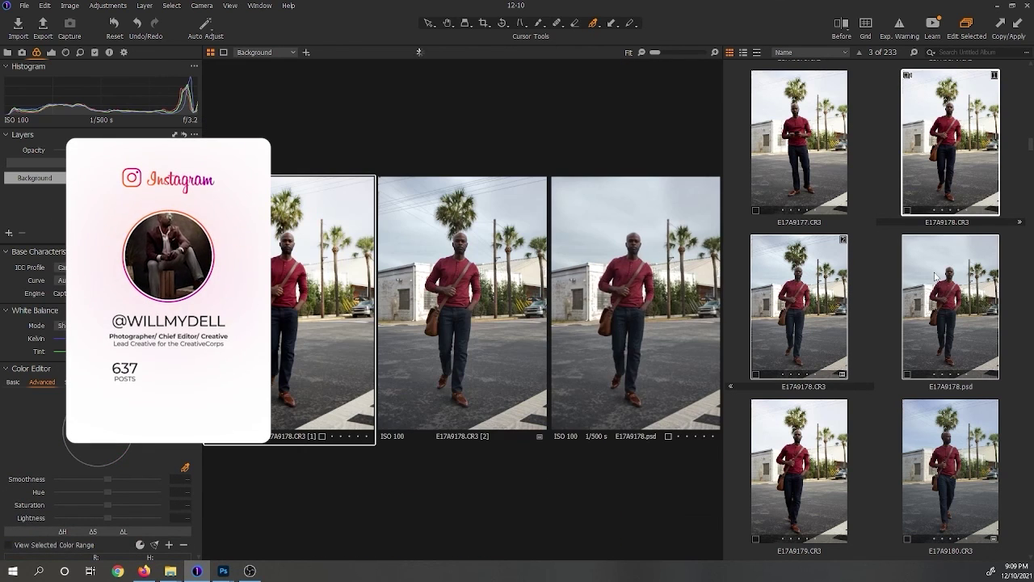
pyautogui.scroll(2, 293, 230)
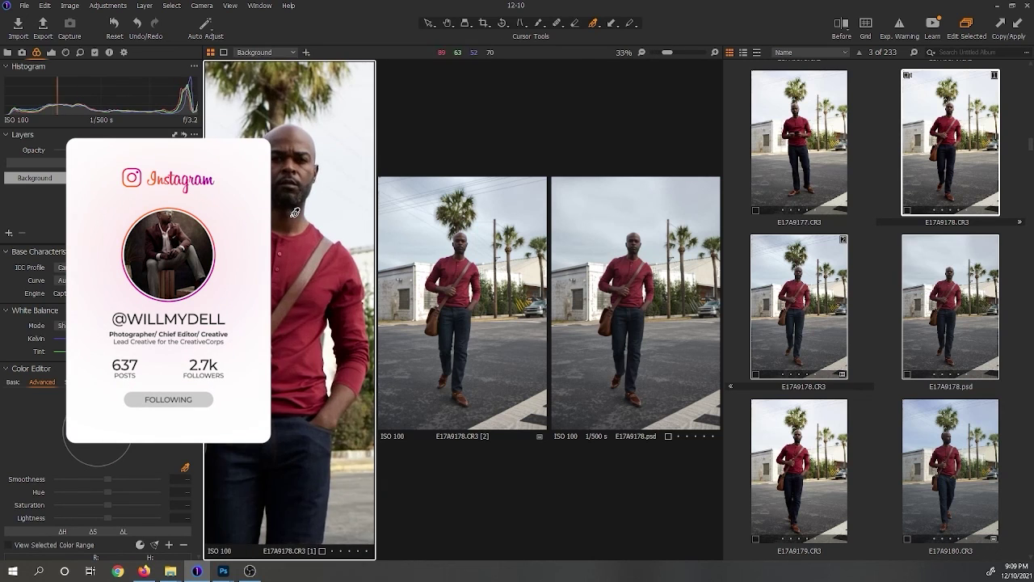
pyautogui.scroll(-1, 292, 231)
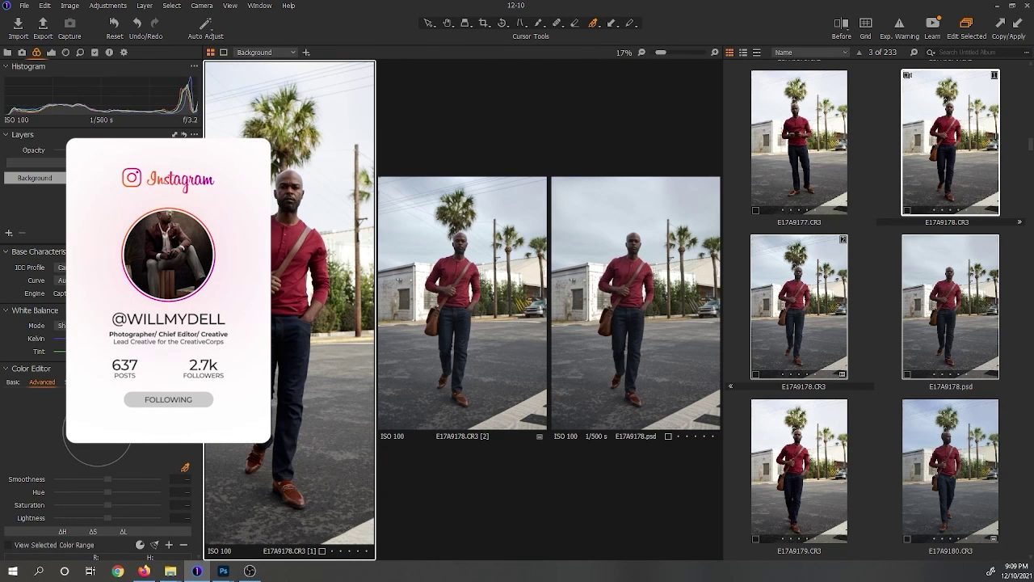
pyautogui.moveTo(203, 243); pyautogui.dragTo(162, 243)
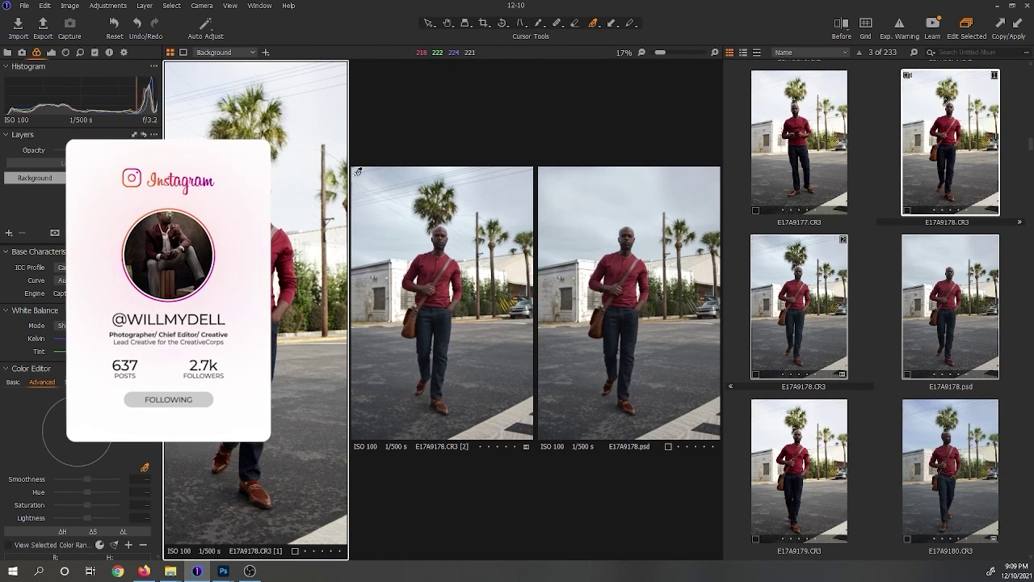
pyautogui.scroll(3, 429, 206)
pyautogui.scroll(3, 620, 210)
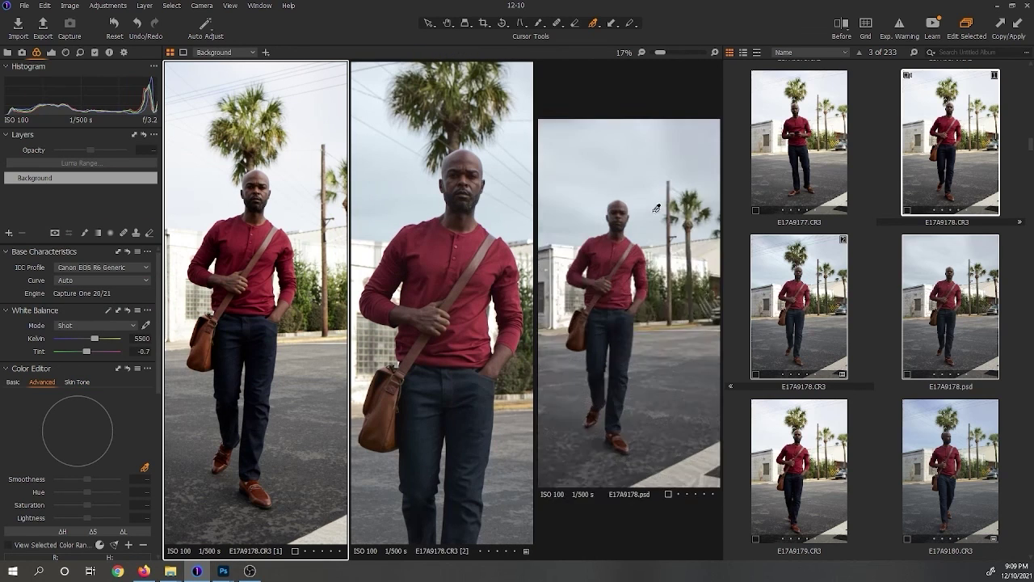
# - Pan the second CR3 variant and the PSD to compare the man's upper body, jeans and bag
pyautogui.click(448, 24)
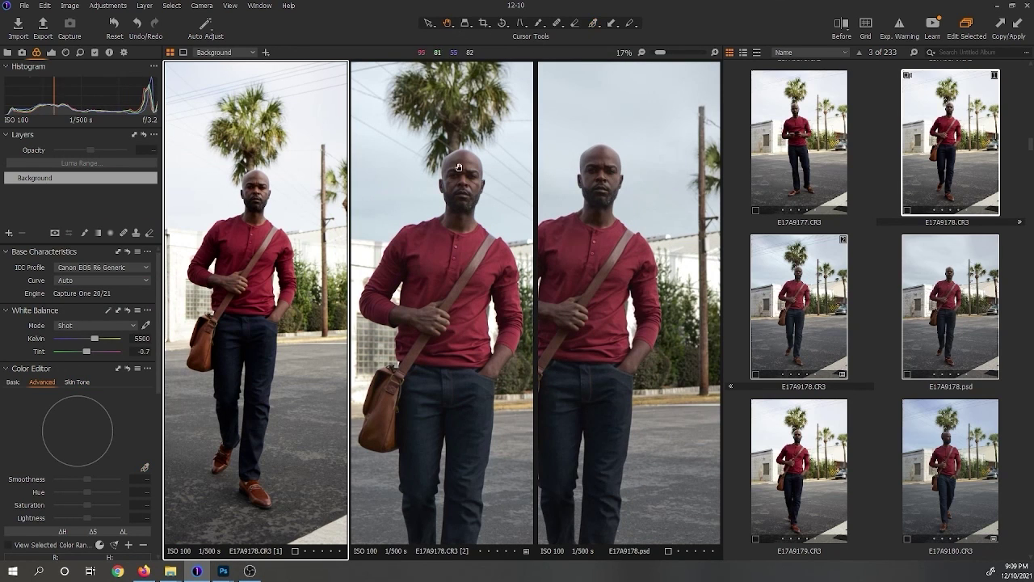
pyautogui.click(420, 279)
pyautogui.moveTo(419, 279); pyautogui.dragTo(400, 274)
pyautogui.moveTo(596, 178); pyautogui.dragTo(644, 188)
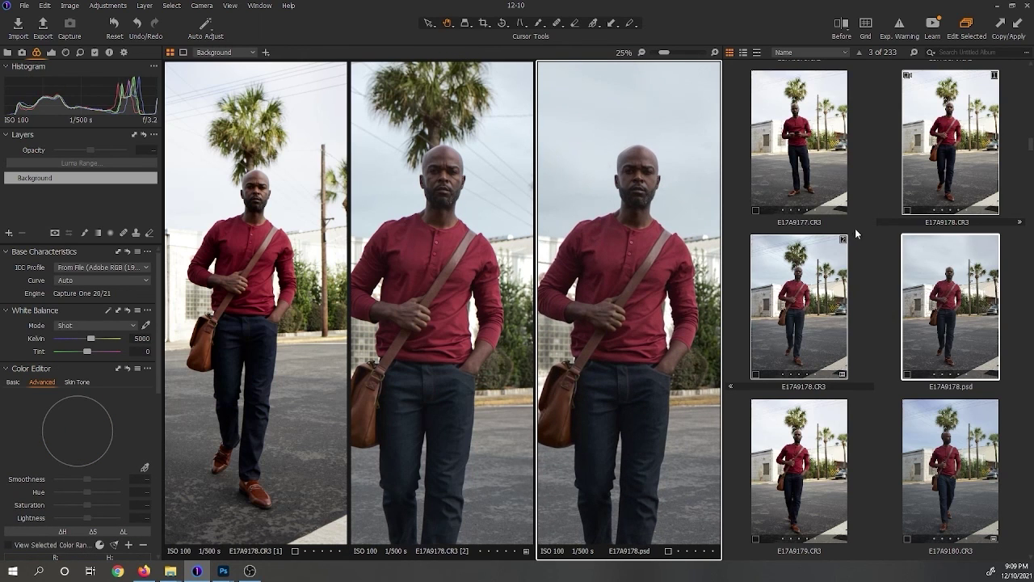
pyautogui.moveTo(463, 371); pyautogui.dragTo(475, 279)
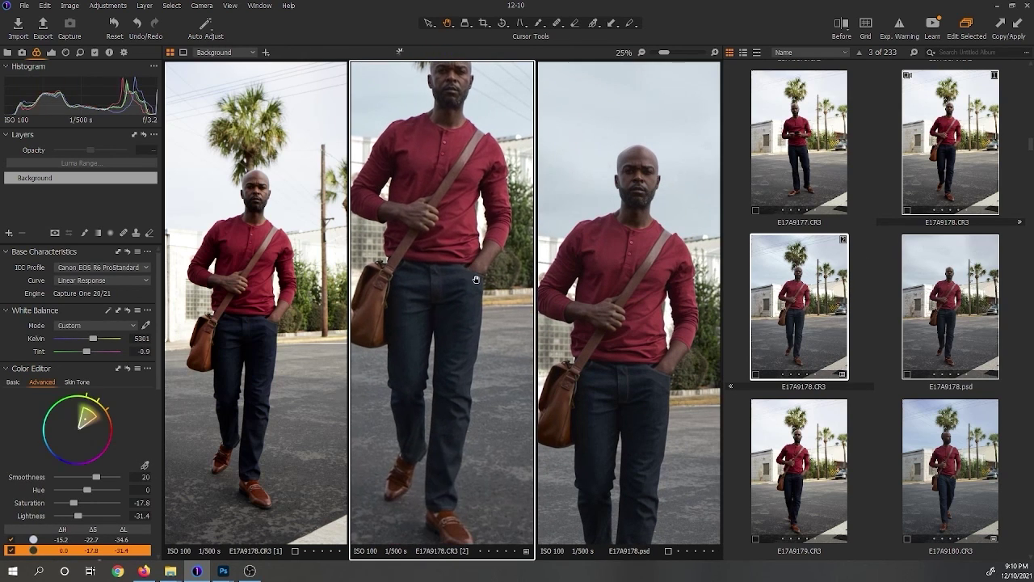
pyautogui.moveTo(672, 358); pyautogui.dragTo(674, 332)
pyautogui.moveTo(460, 312); pyautogui.dragTo(453, 380)
# - Enlarge all three versions to 33% on the man's upper body and compare his face and shirt
pyautogui.scroll(2, 266, 212)
pyautogui.moveTo(263, 241); pyautogui.dragTo(288, 183)
pyautogui.scroll(2, 438, 246)
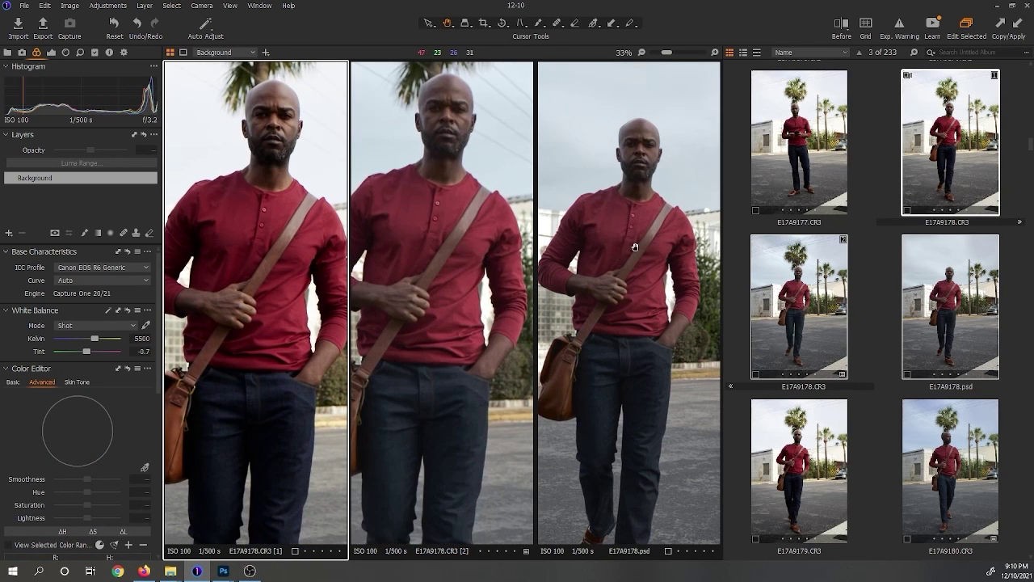
pyautogui.scroll(2, 636, 247)
pyautogui.scroll(1, 636, 237)
pyautogui.scroll(-1, 637, 237)
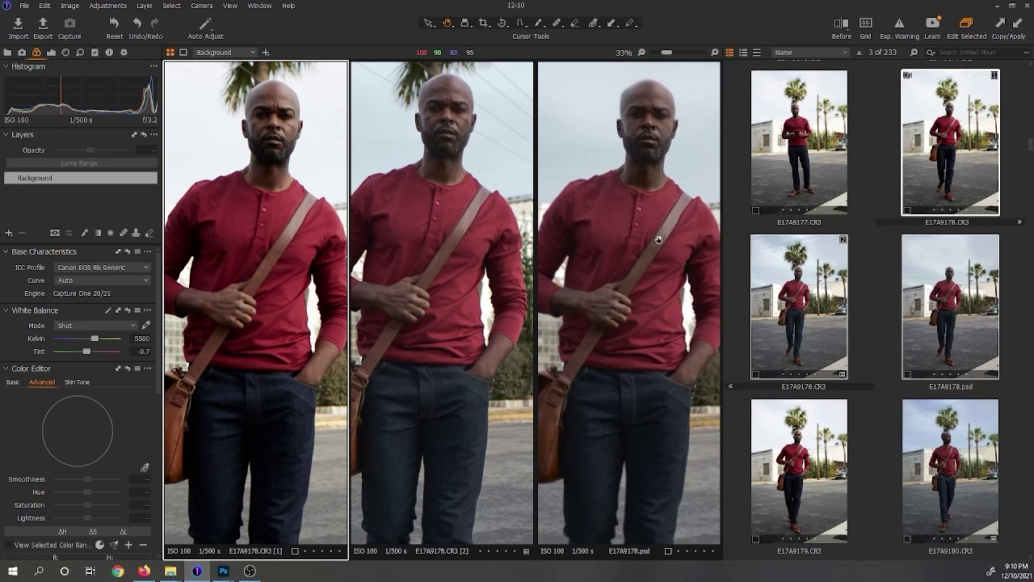
# - Show only the second E17A9178.CR3 variant beside E17A9178.psd and compare the angled poles near the parked truck
pyautogui.click(871, 184)
pyautogui.click(801, 292)
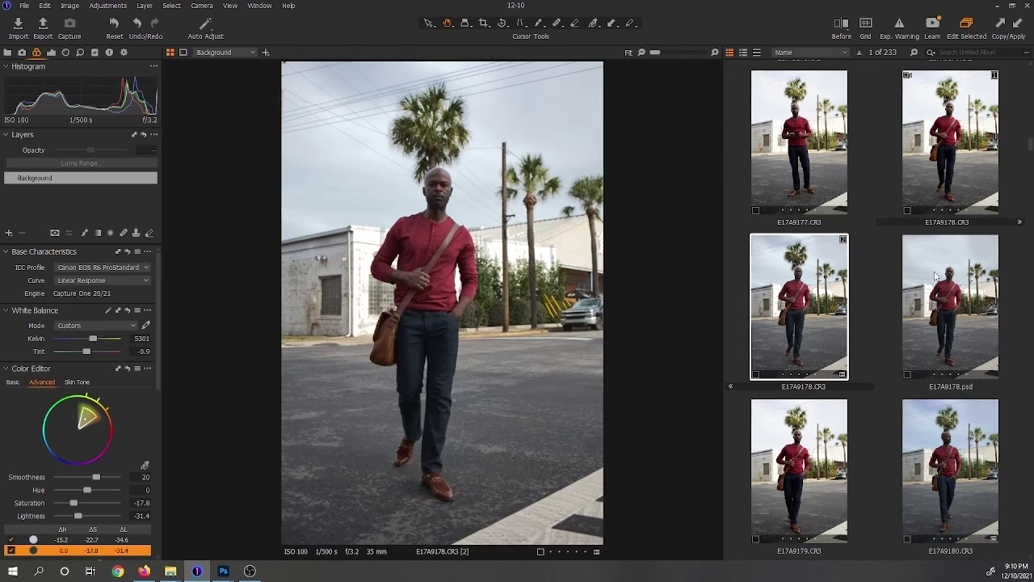
pyautogui.keyDown('ctrl'); pyautogui.click(934, 274); pyautogui.keyUp('ctrl')
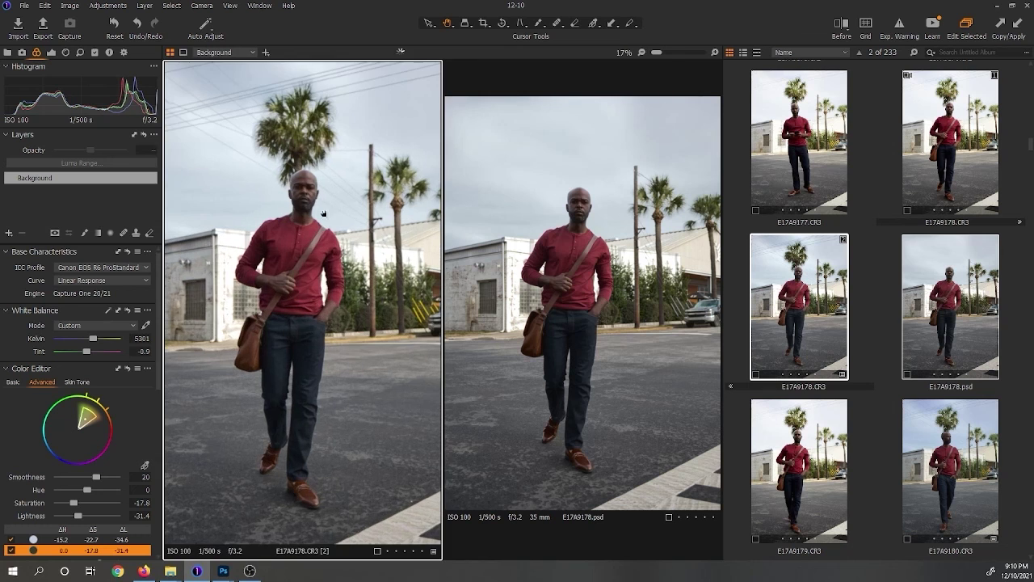
pyautogui.scroll(3, 412, 306)
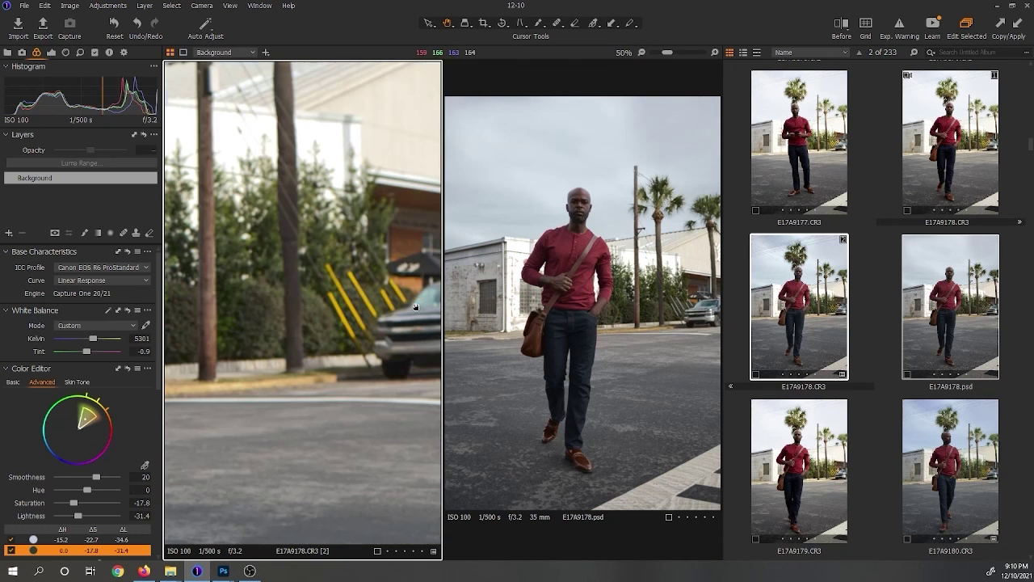
pyautogui.scroll(2, 656, 293)
pyautogui.moveTo(684, 278); pyautogui.dragTo(481, 314)
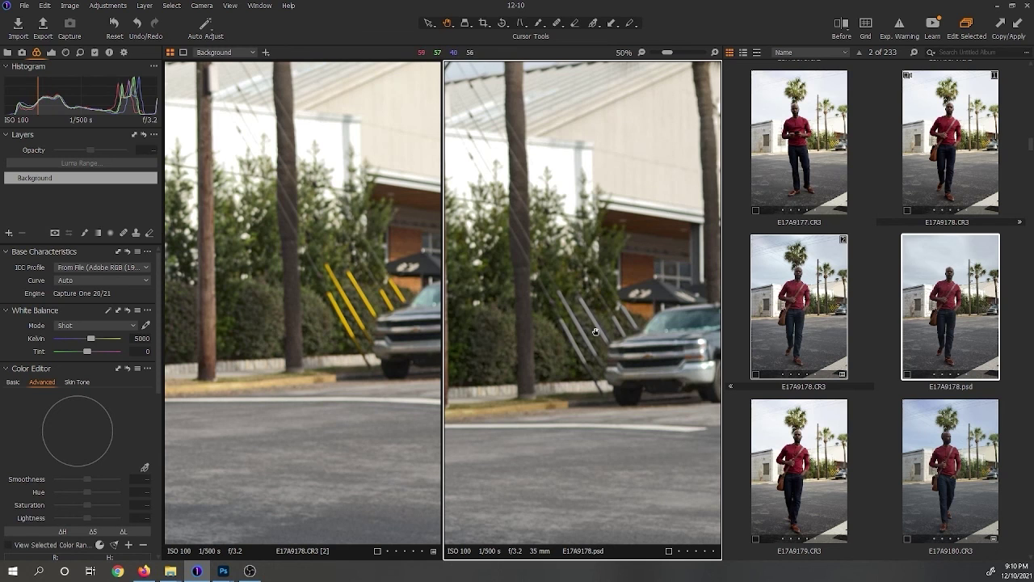
pyautogui.scroll(-1, 606, 344)
pyautogui.scroll(-1, 601, 343)
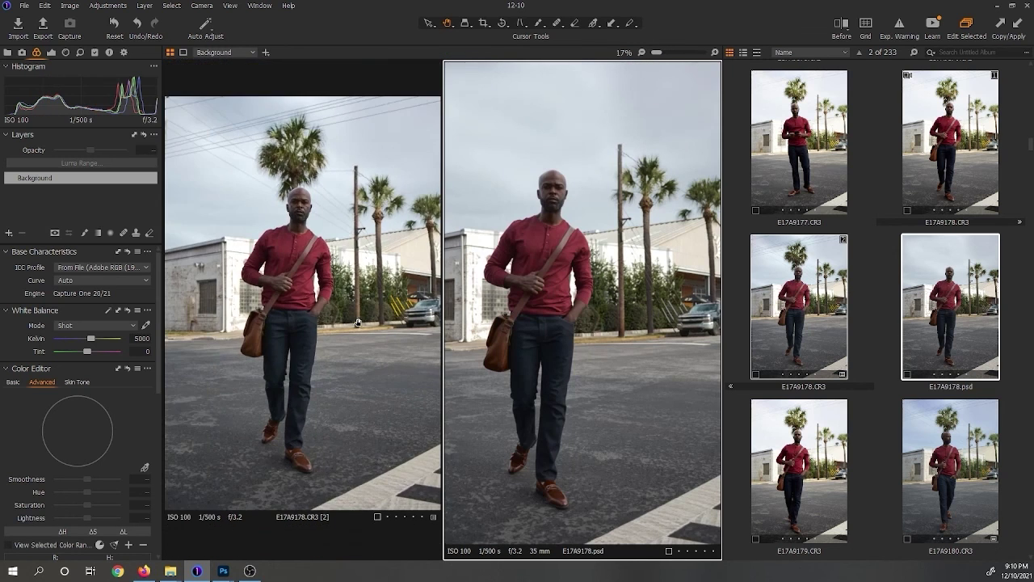
# - Compare the man's face before and after retouching at 100% in the CR3 variant and the PSD
pyautogui.scroll(5, 577, 176)
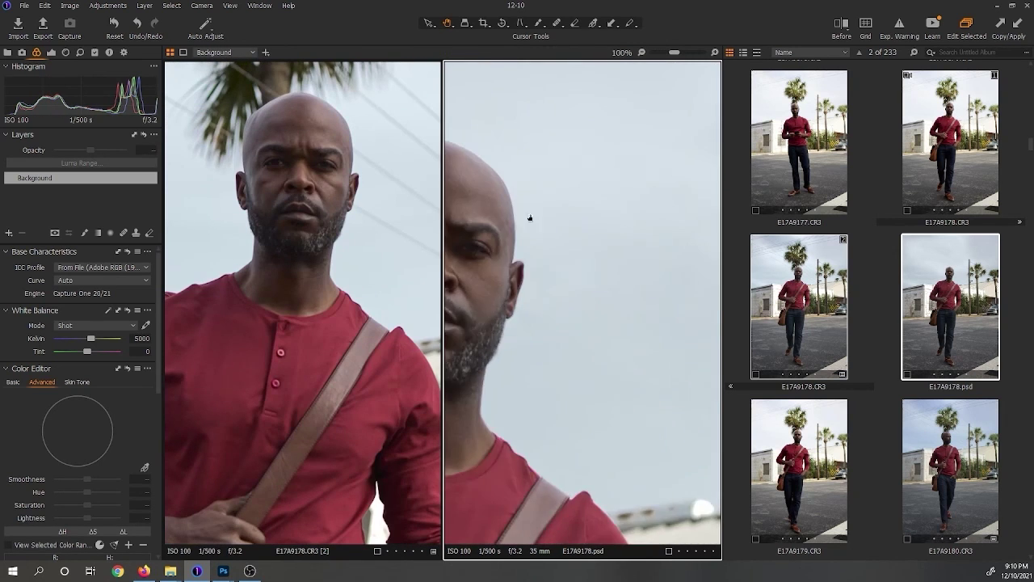
pyautogui.moveTo(582, 231); pyautogui.dragTo(556, 219)
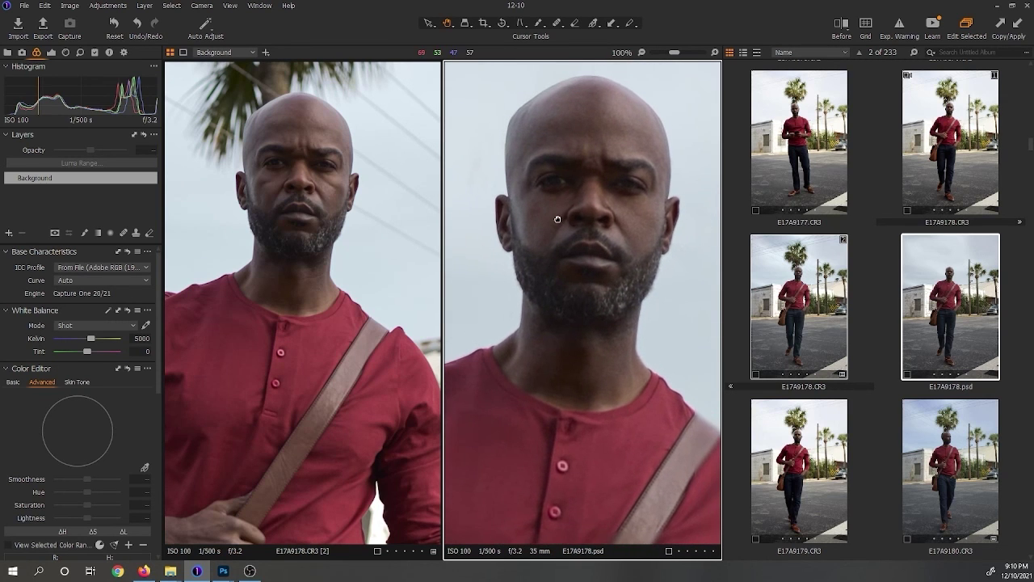
pyautogui.scroll(1, 321, 219)
pyautogui.scroll(-2, 322, 220)
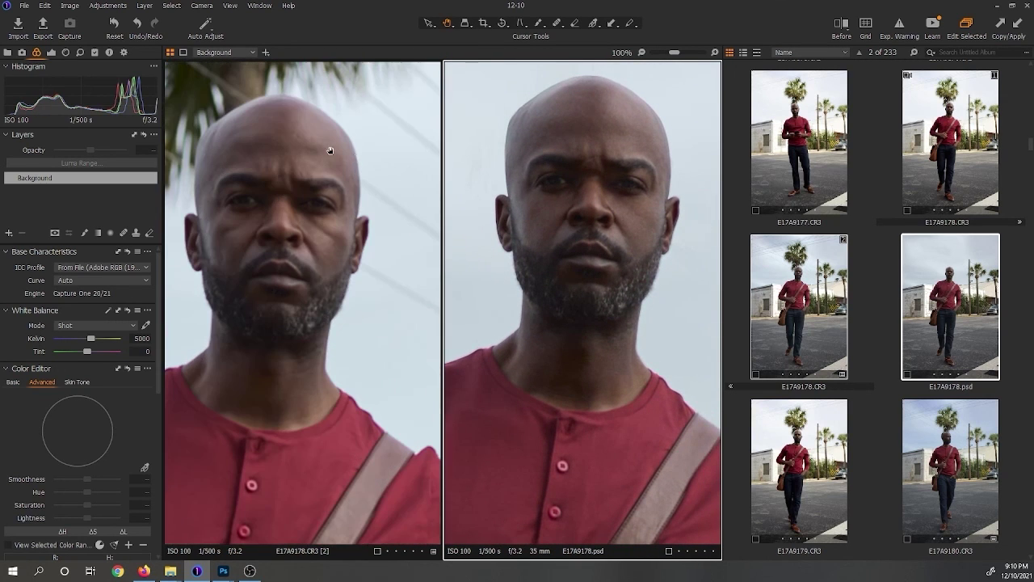
# - Compare the man's face and shirt in both versions at several magnifications, ending with both full images fitted in view
pyautogui.scroll(-2, 520, 192)
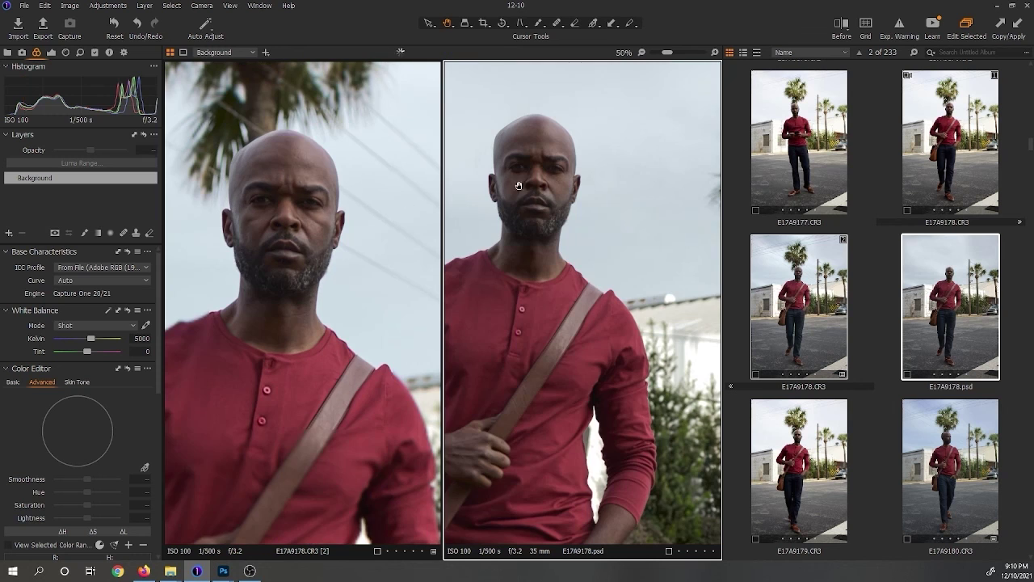
pyautogui.scroll(2, 520, 191)
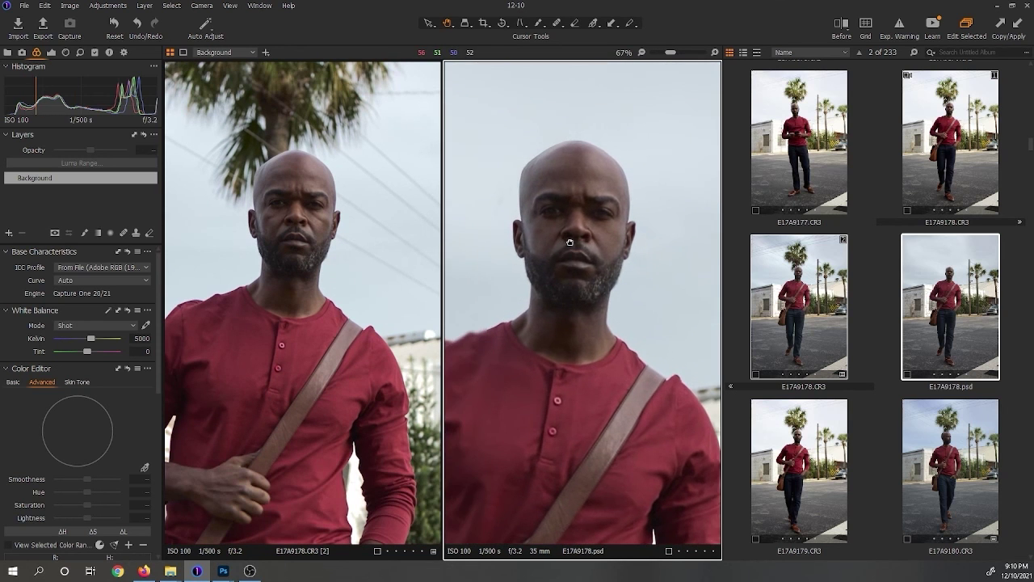
pyautogui.scroll(-3, 317, 230)
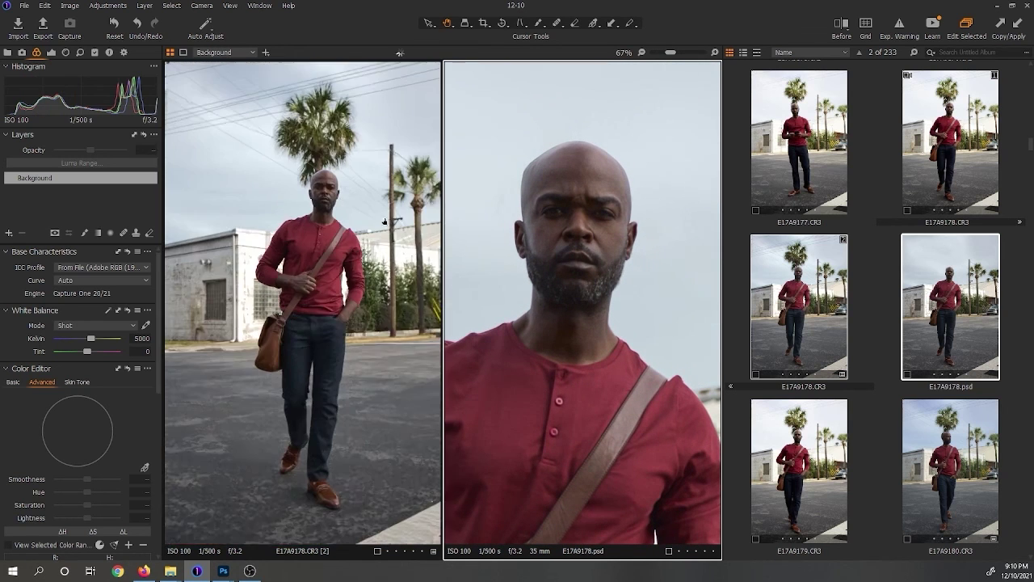
pyautogui.scroll(-2, 584, 216)
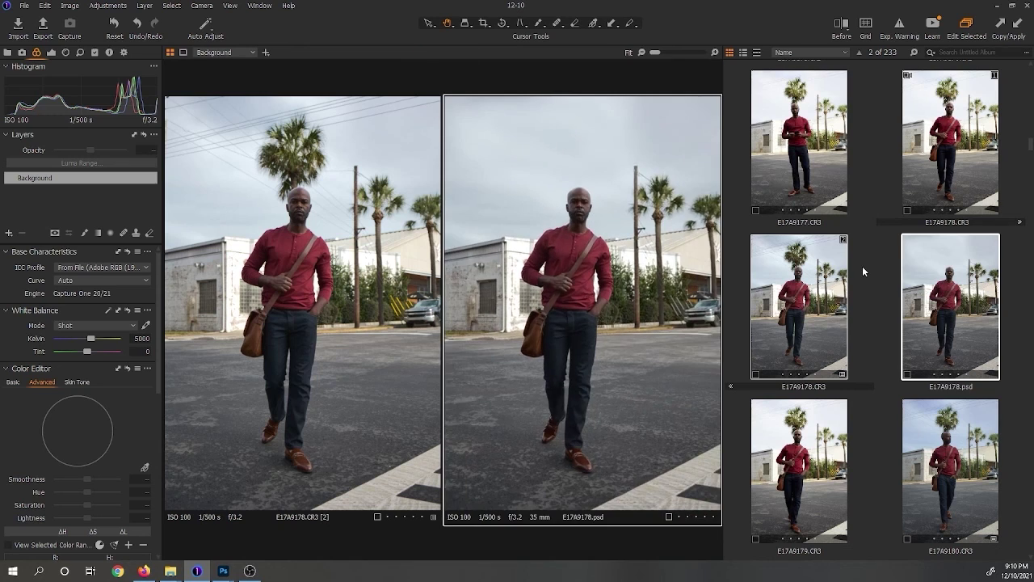
# - Select E17A9148.psd in the browser and copy its adjustments to the clipboard
pyautogui.click(886, 231)
pyautogui.scroll(3, 896, 204)
pyautogui.scroll(10, 896, 203)
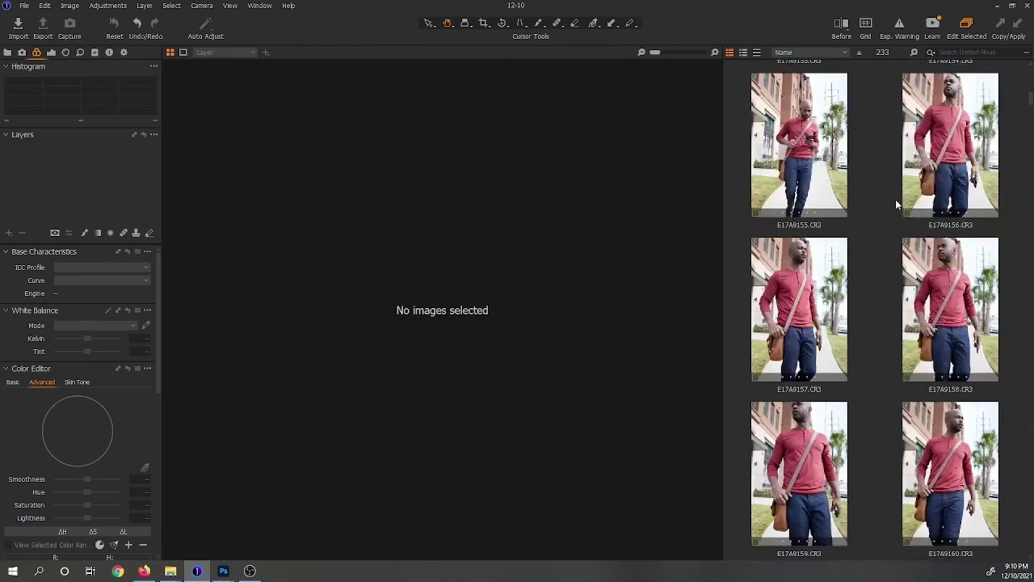
pyautogui.scroll(1, 895, 199)
pyautogui.scroll(-1, 895, 198)
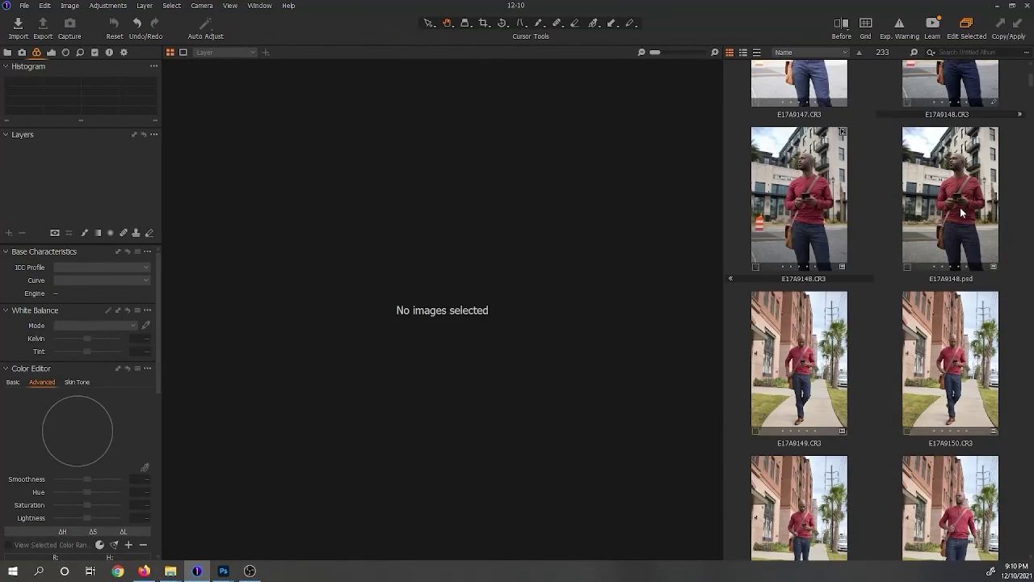
pyautogui.click(963, 212)
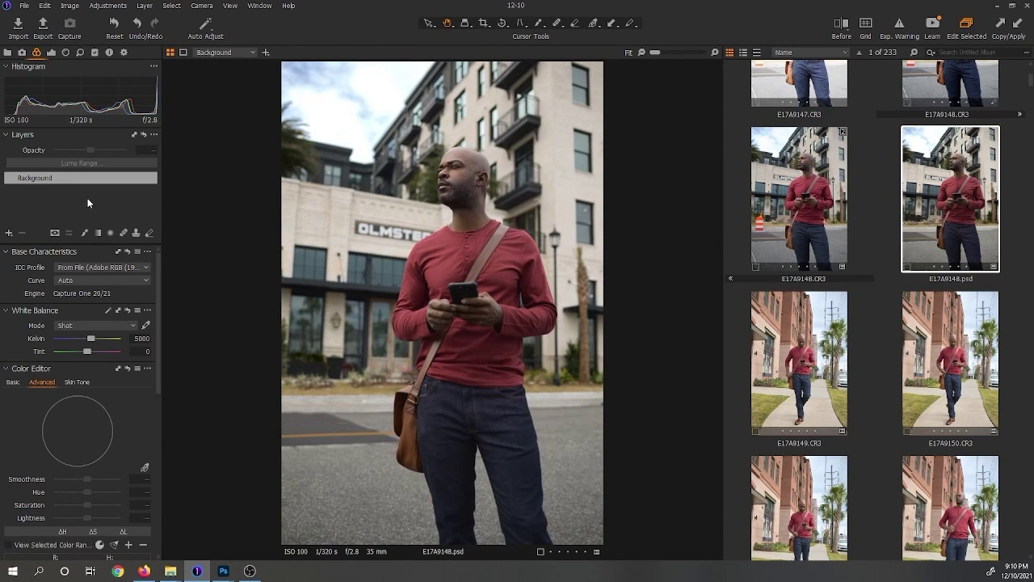
pyautogui.click(66, 52)
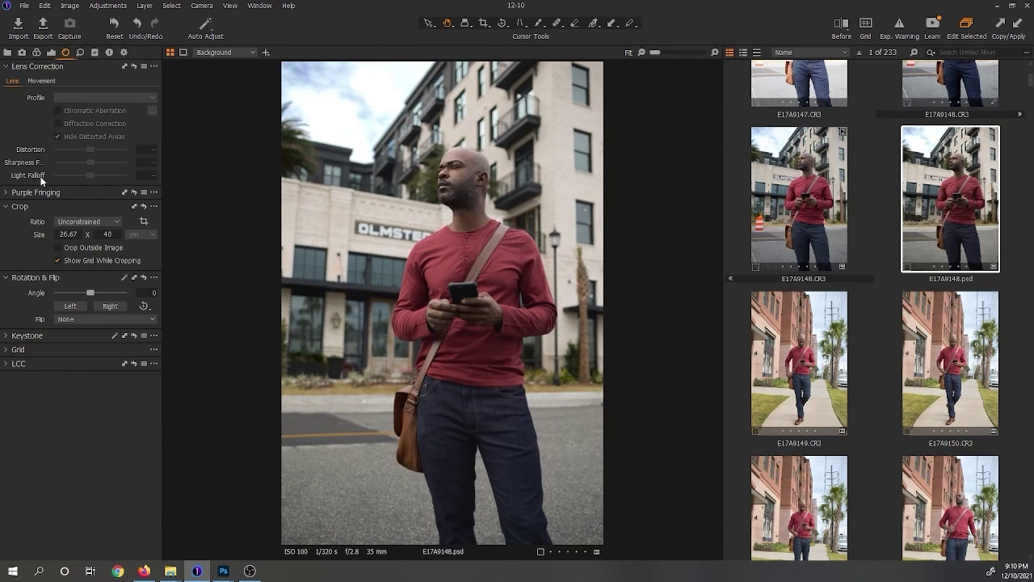
pyautogui.click(52, 53)
pyautogui.click(85, 271)
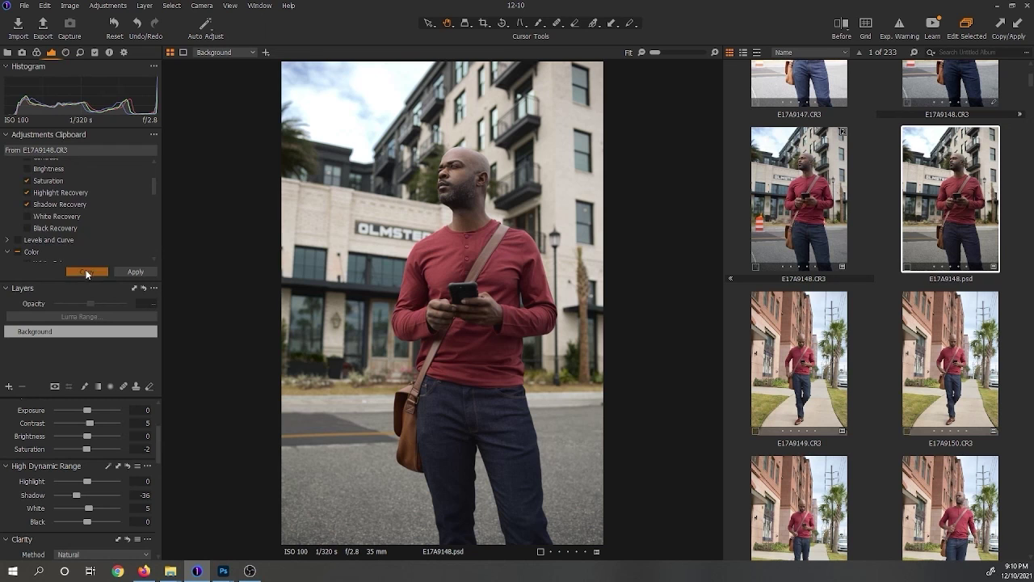
# - Apply the copied E17A9148.psd adjustments to E17A9178.psd
pyautogui.scroll(-3, 856, 301)
pyautogui.scroll(-10, 857, 302)
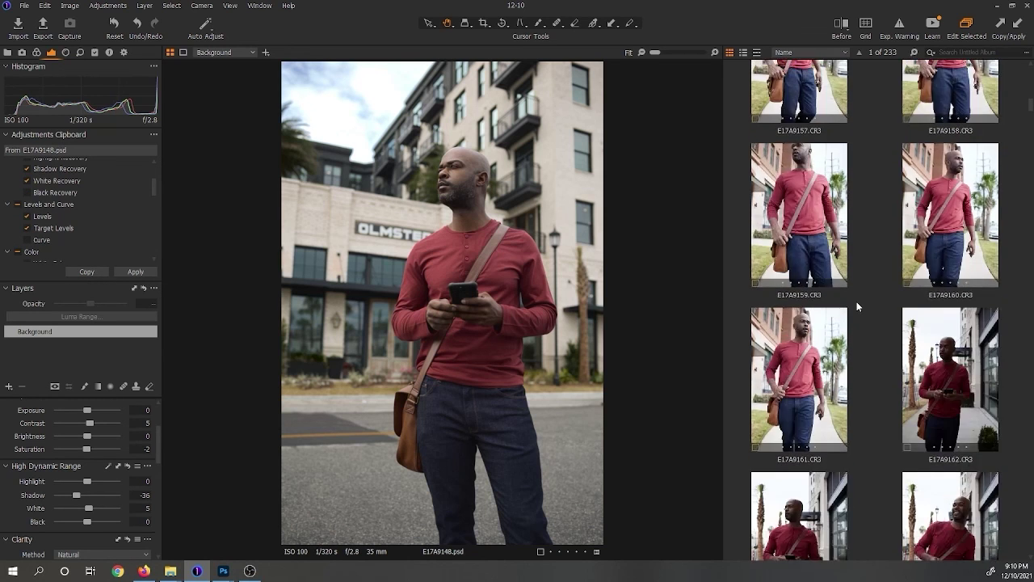
pyautogui.scroll(-2, 853, 302)
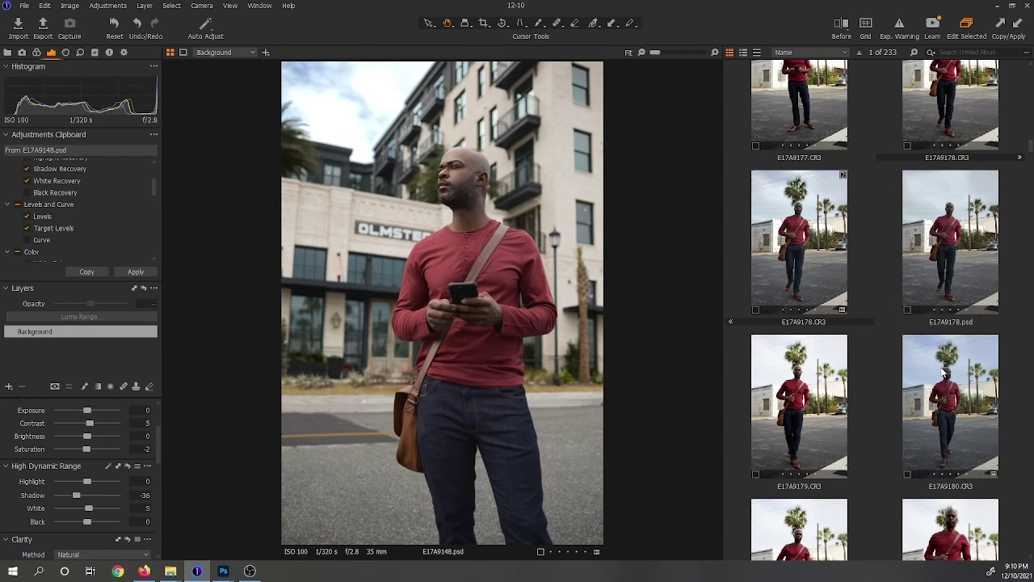
pyautogui.scroll(-2, 942, 371)
pyautogui.click(950, 181)
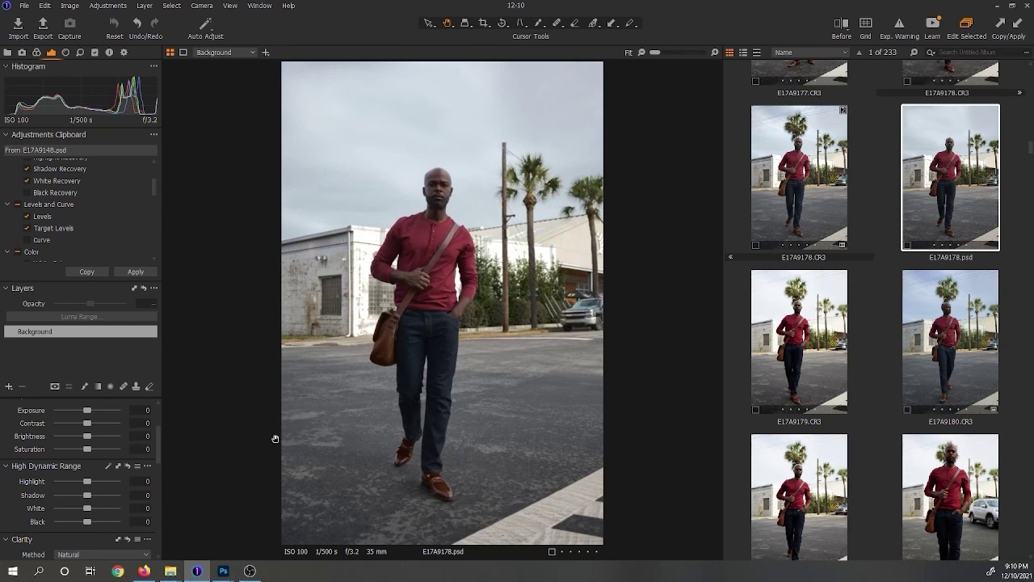
pyautogui.click(131, 273)
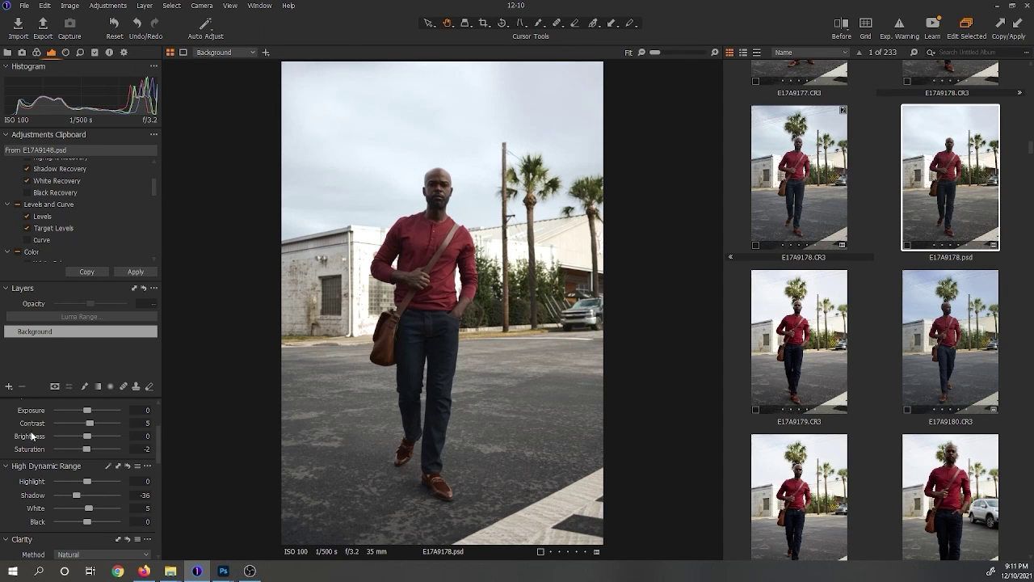
# - Set E17A9178.psd's High Dynamic Range to Highlight -20, Shadow -21, White 13 and Black 13
pyautogui.scroll(2, 31, 436)
pyautogui.scroll(-1, 32, 450)
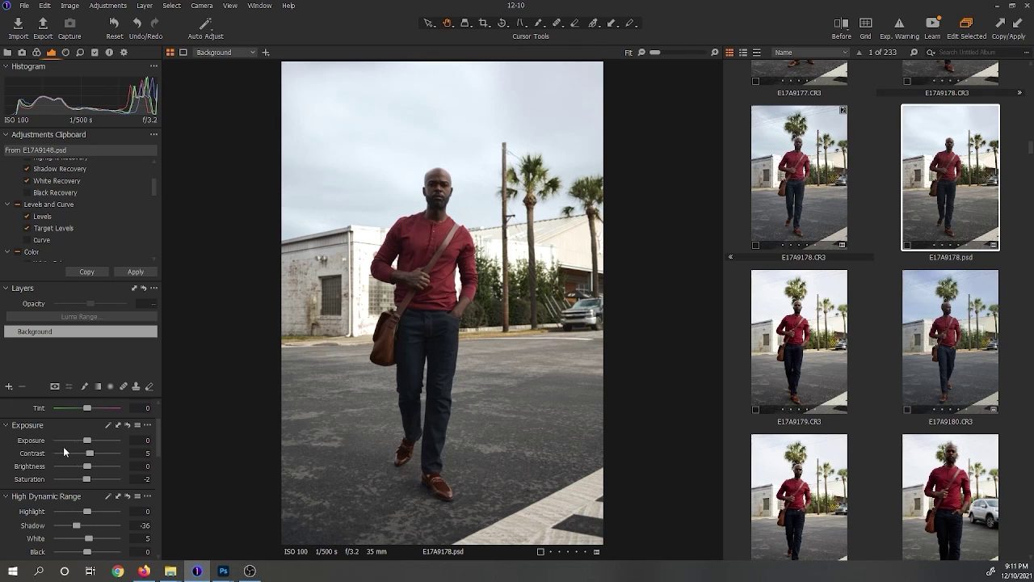
pyautogui.moveTo(89, 542)
pyautogui.mouseDown()
pyautogui.moveTo(71, 542)
pyautogui.moveTo(85, 542)
pyautogui.moveTo(77, 508)
pyautogui.moveTo(93, 548)
pyautogui.mouseUp()
pyautogui.doubleClick(85, 540)
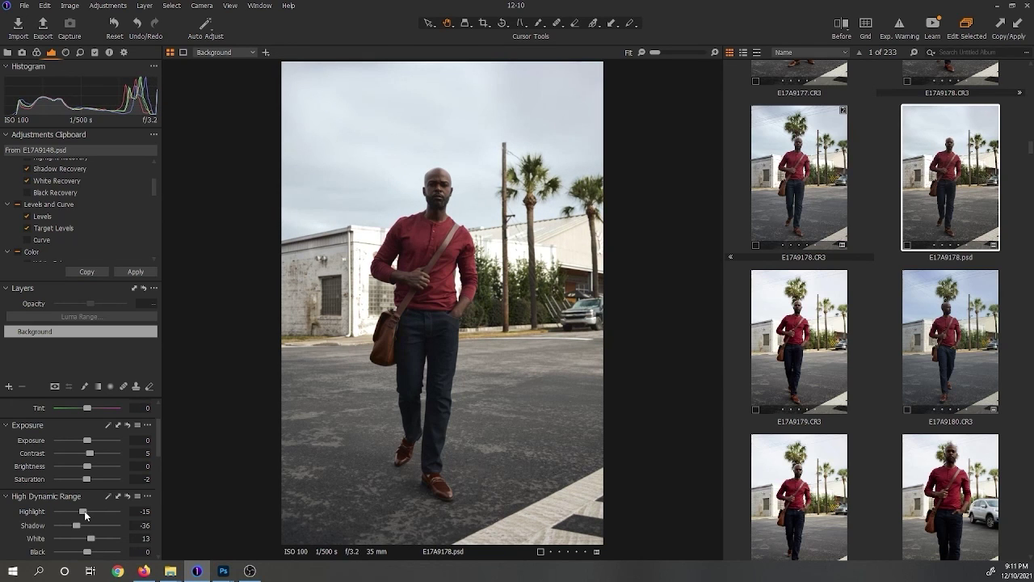
pyautogui.moveTo(84, 511); pyautogui.dragTo(83, 511)
pyautogui.moveTo(87, 555); pyautogui.dragTo(81, 527)
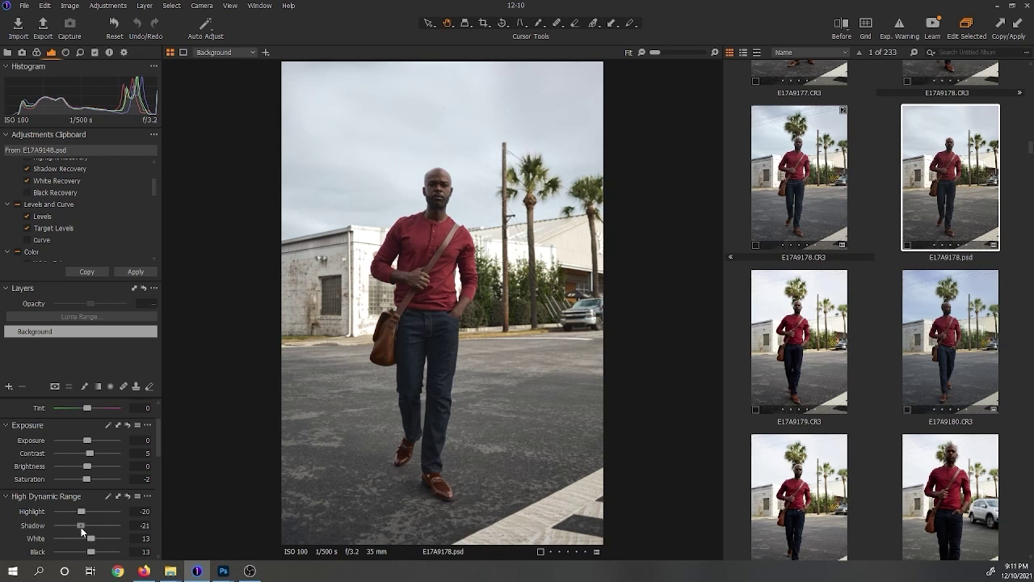
# - Lower the RGB target highlight level of E17A9178.psd to 246
pyautogui.scroll(-4, 40, 529)
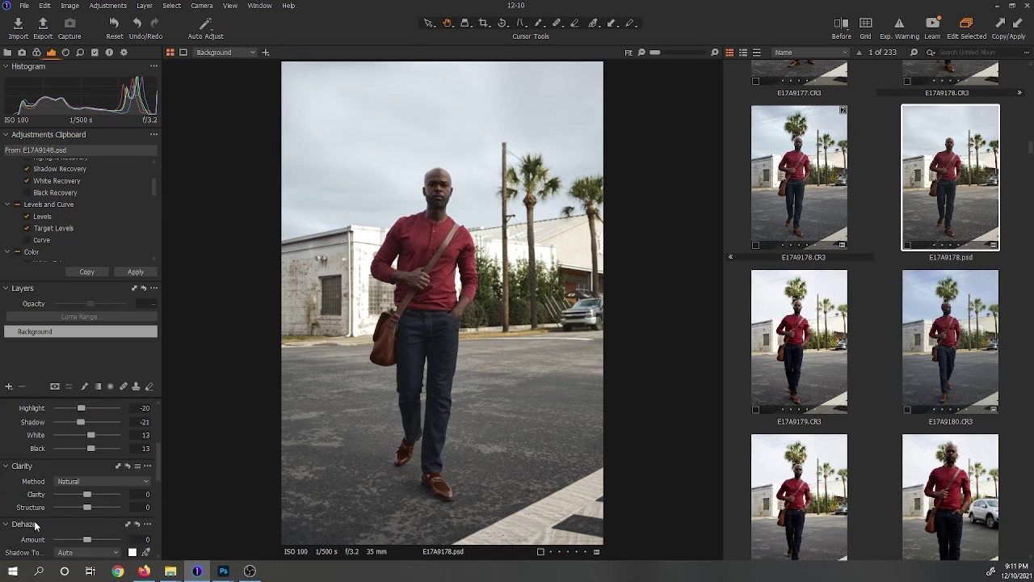
pyautogui.scroll(-3, 49, 517)
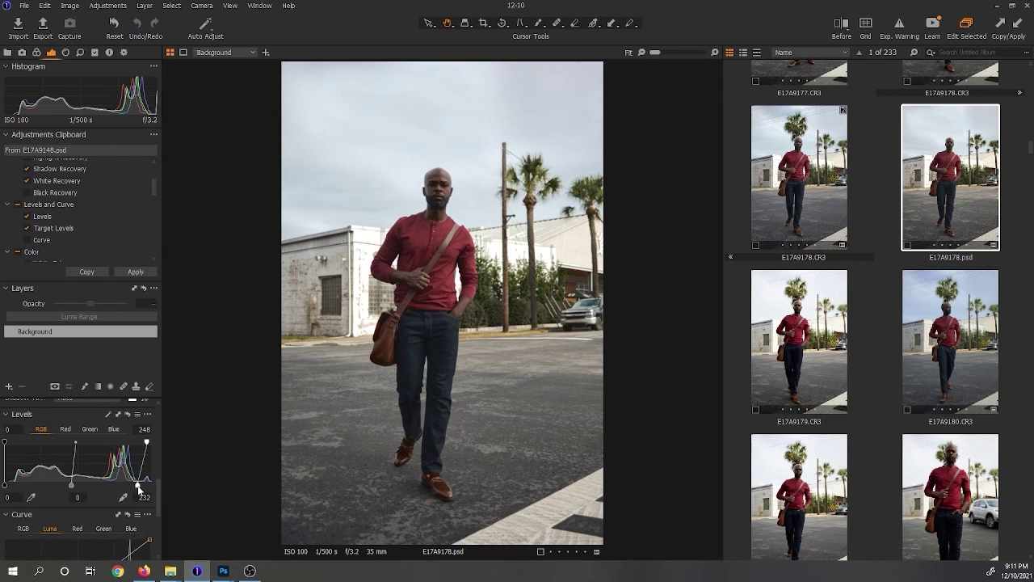
pyautogui.moveTo(147, 442)
pyautogui.mouseDown()
pyautogui.moveTo(159, 443)
pyautogui.moveTo(145, 442)
pyautogui.mouseUp()
# - With the man's upper body enlarged to 67%, set the RGB Levels target highlight to 255 and the input highlight to 235
pyautogui.doubleClick(424, 173)
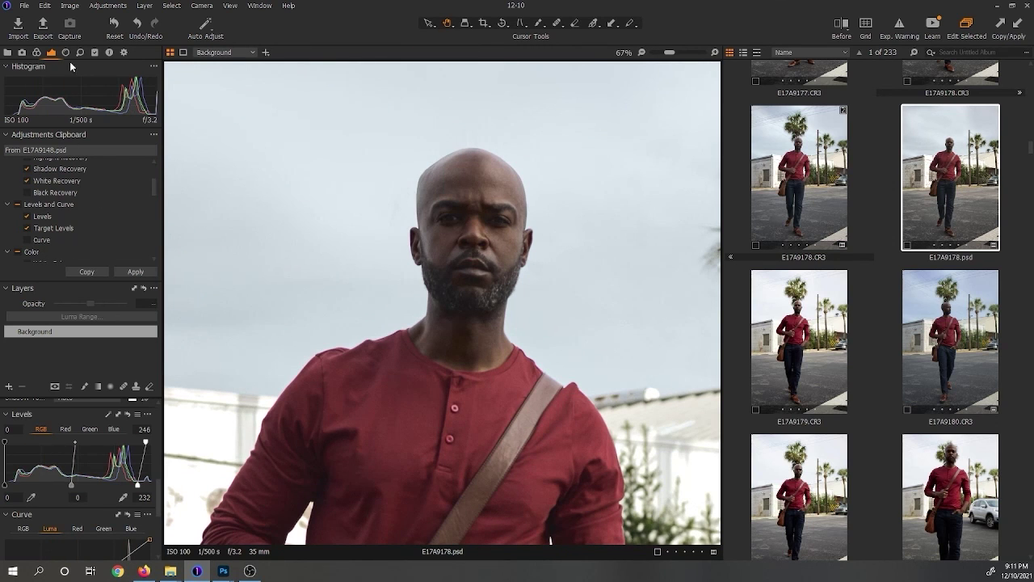
pyautogui.click(93, 52)
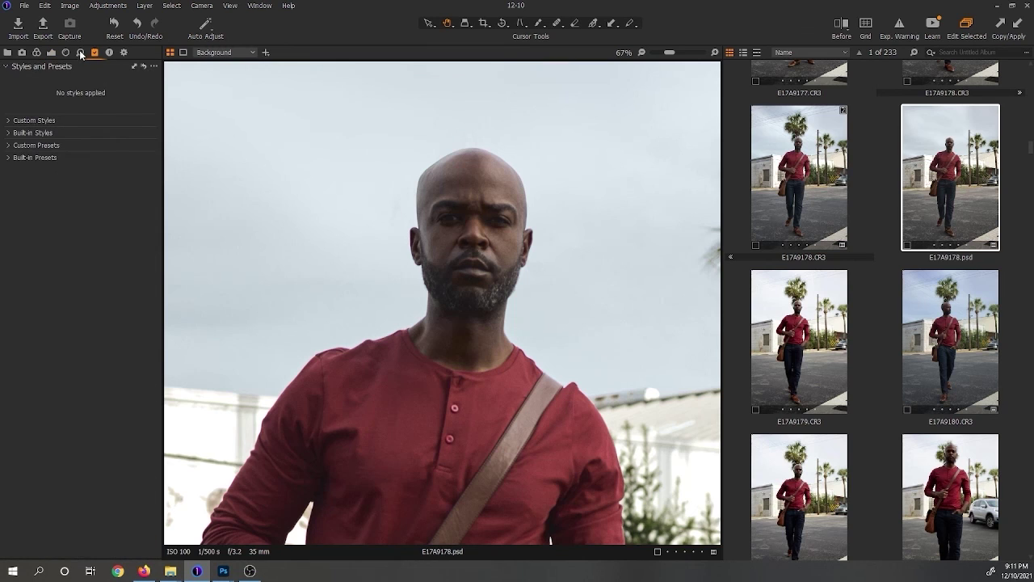
pyautogui.click(80, 53)
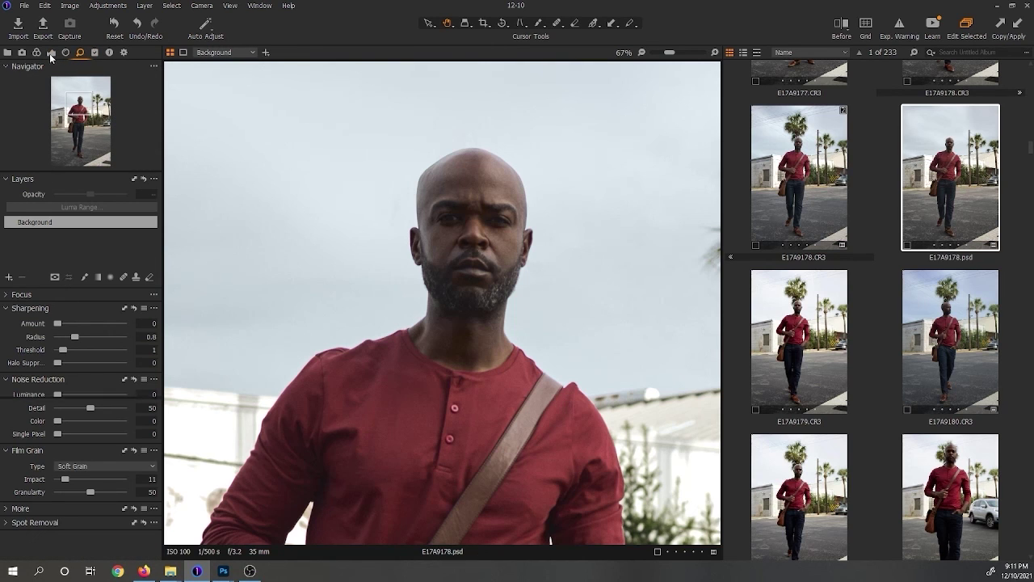
pyautogui.click(52, 52)
pyautogui.scroll(-10, 50, 478)
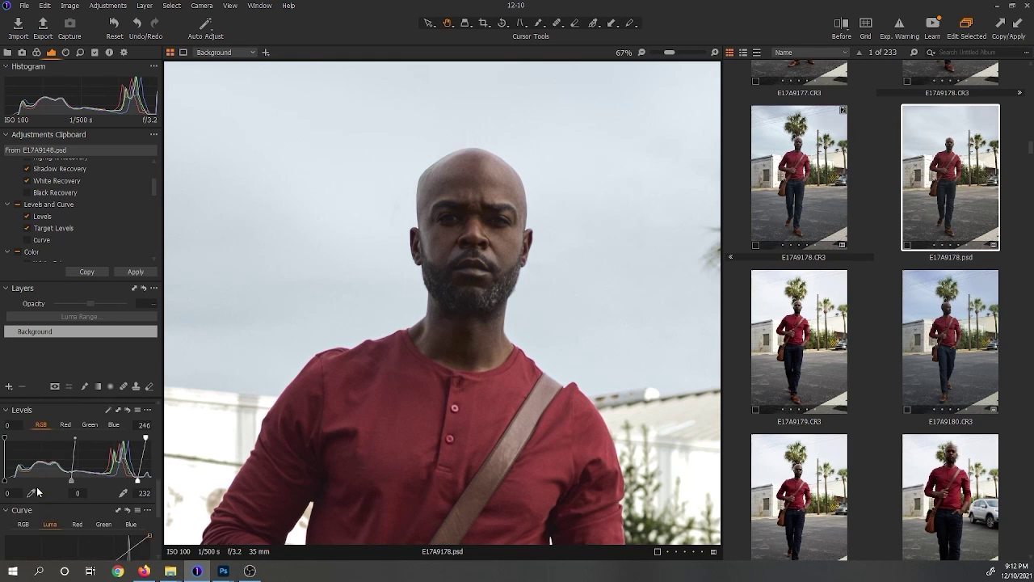
pyautogui.scroll(4, 38, 488)
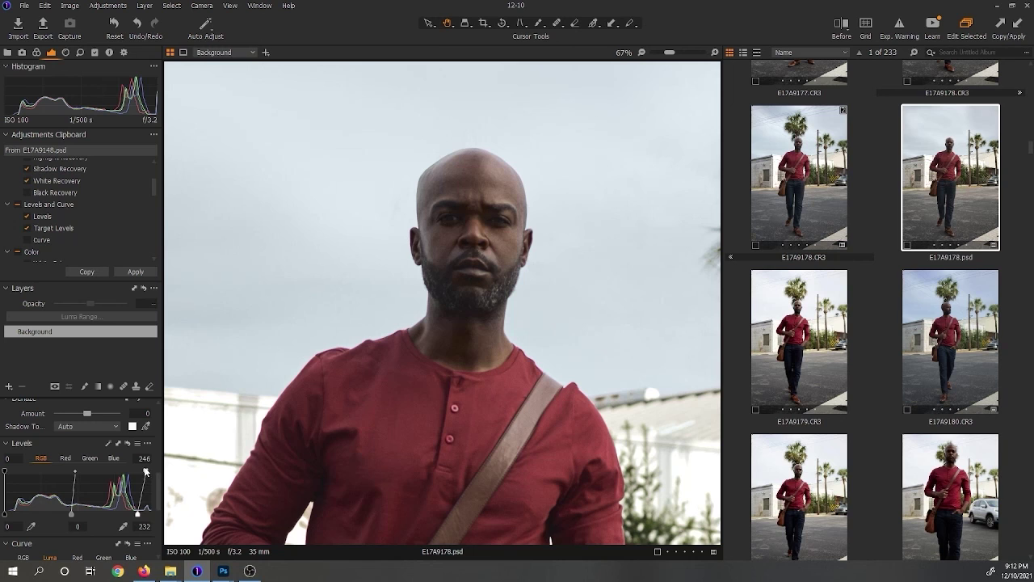
pyautogui.moveTo(145, 472); pyautogui.dragTo(154, 473)
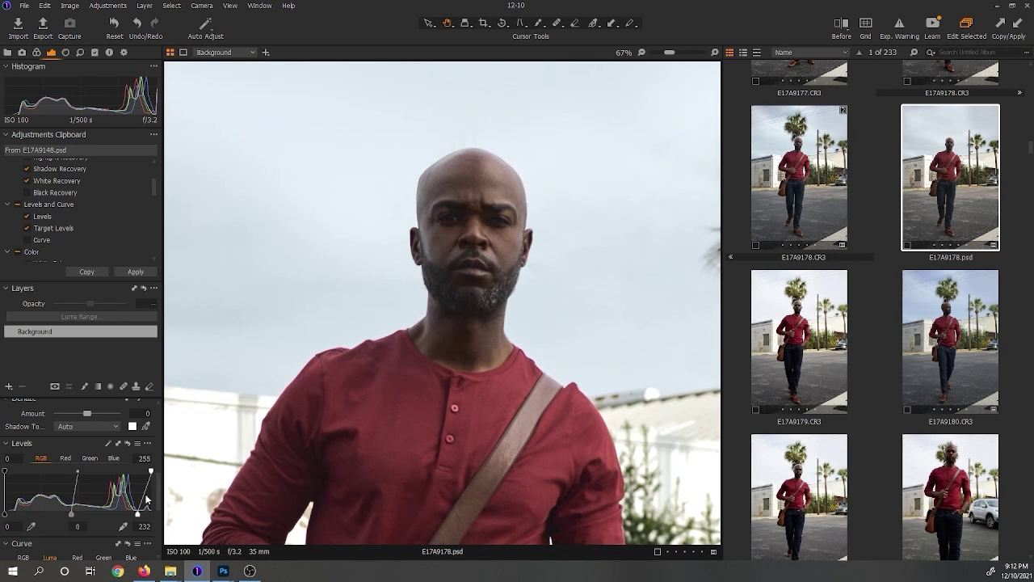
pyautogui.moveTo(138, 517); pyautogui.dragTo(140, 517)
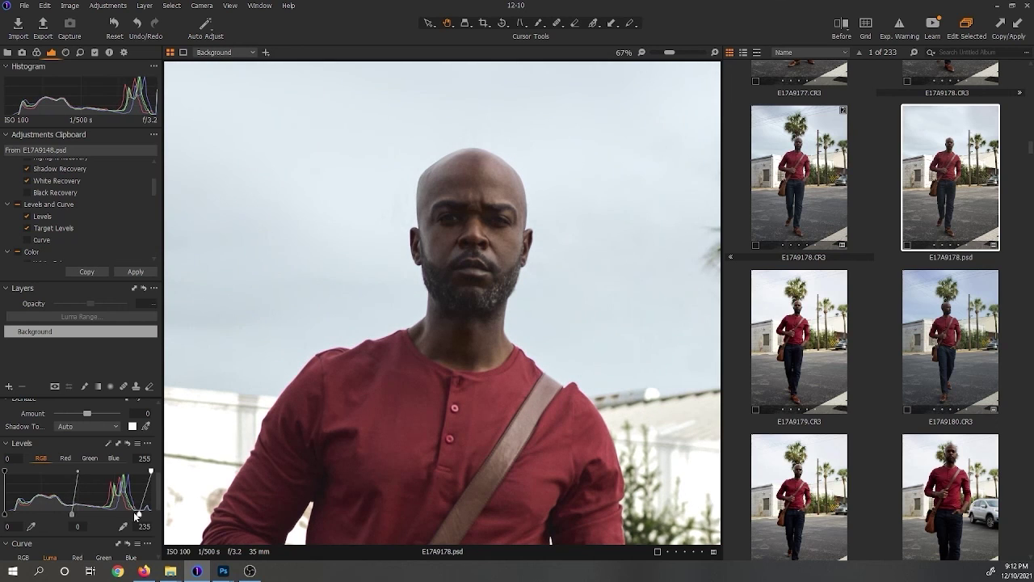
# - Reduce the film grain impact to 2 and raise the sharpening amount to 98
pyautogui.click(80, 52)
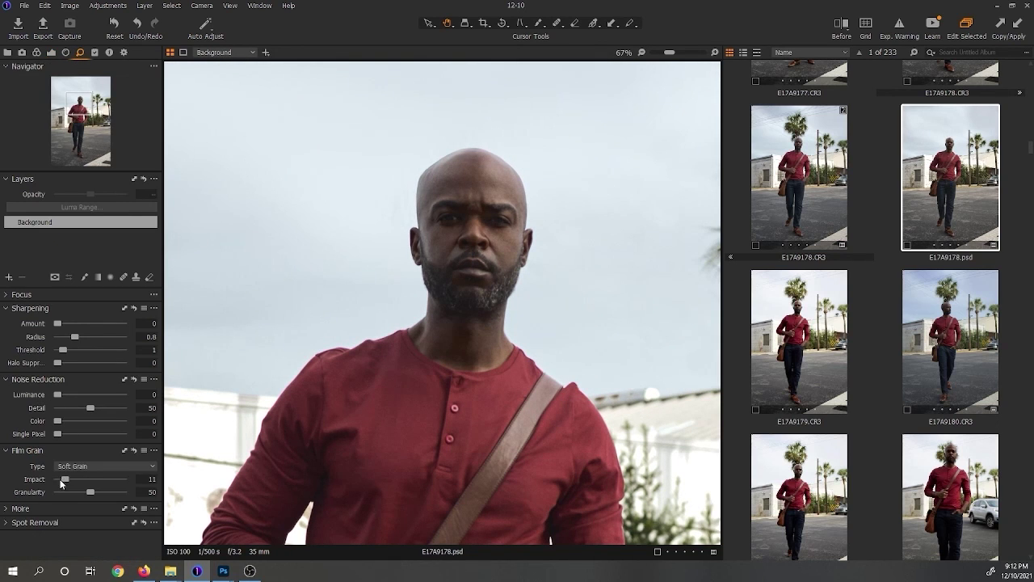
pyautogui.moveTo(68, 481); pyautogui.dragTo(63, 480)
pyautogui.moveTo(57, 323)
pyautogui.mouseDown()
pyautogui.moveTo(61, 340)
pyautogui.moveTo(64, 329)
pyautogui.mouseUp()
# - Set the contrast of E17A9178.psd to -9 and check the effect on the whole image
pyautogui.click(36, 52)
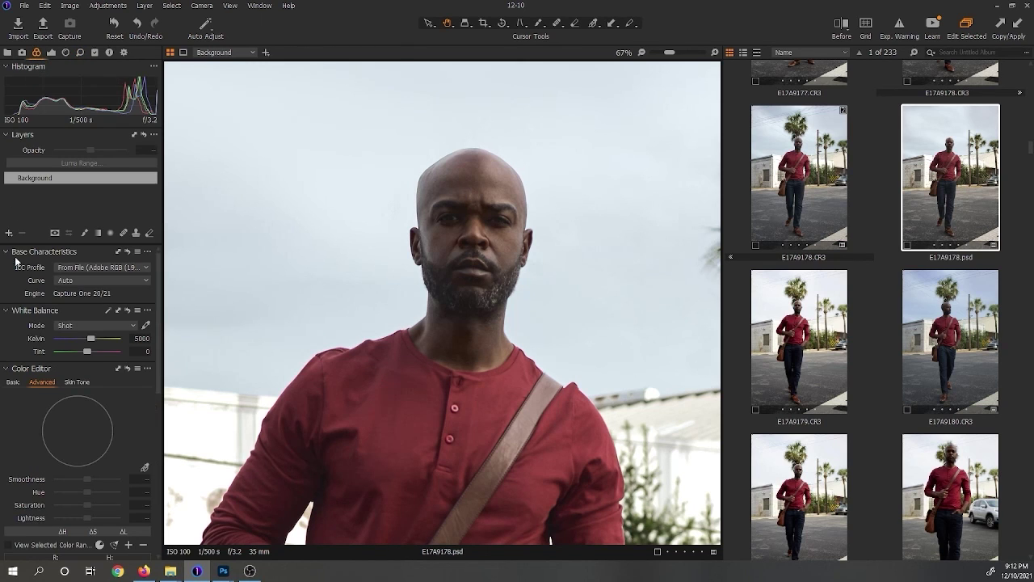
pyautogui.click(51, 53)
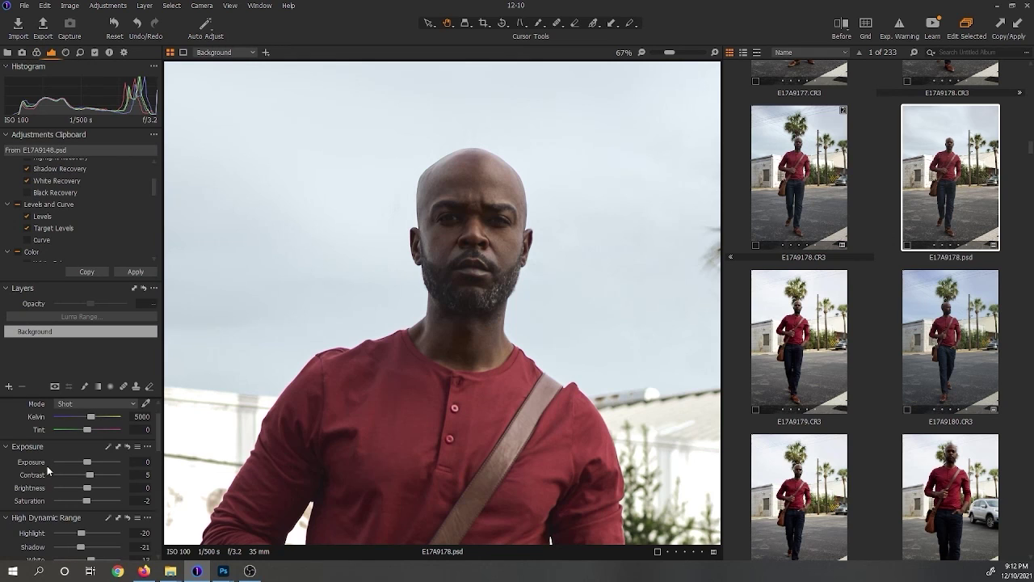
pyautogui.moveTo(86, 479); pyautogui.dragTo(81, 480)
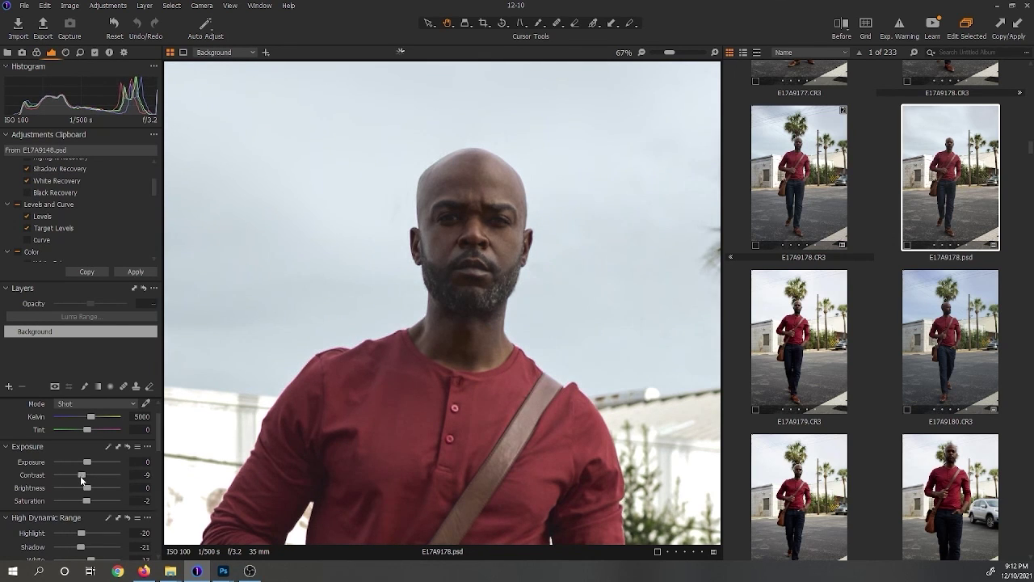
pyautogui.doubleClick(441, 251)
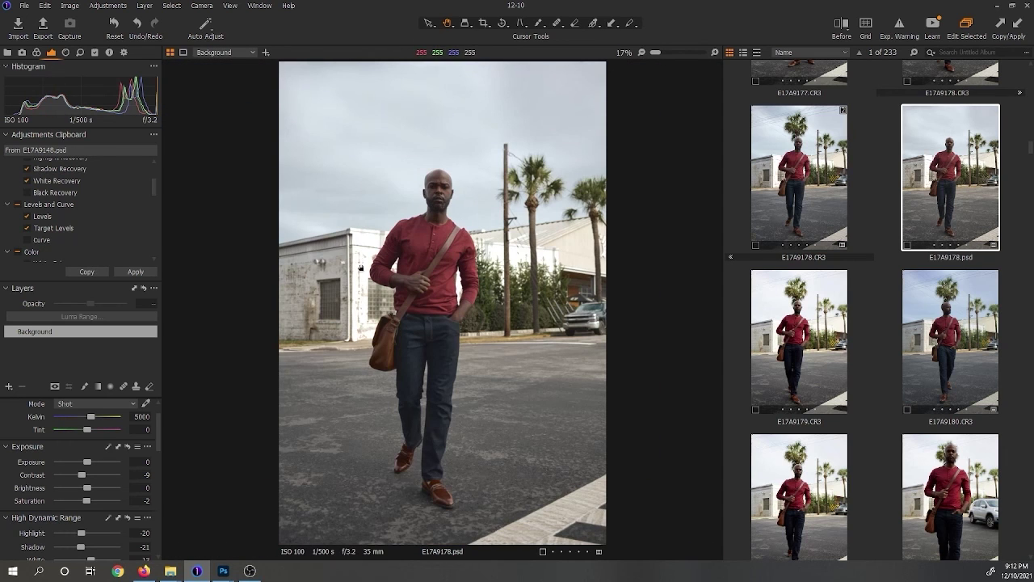
# - Set the film grain impact to 4 while judging the man's upper body at 67%
pyautogui.click(80, 53)
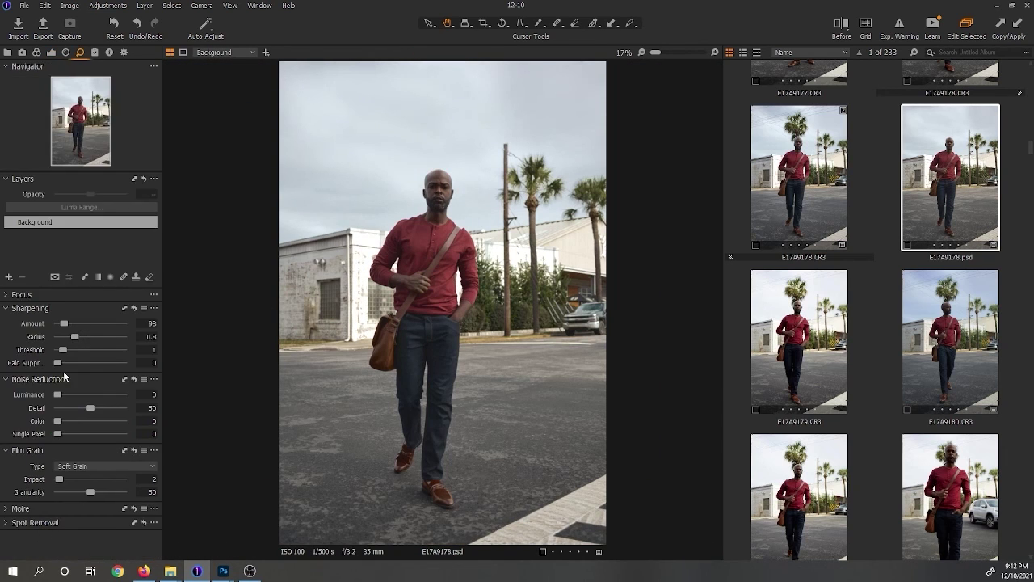
pyautogui.doubleClick(418, 203)
pyautogui.moveTo(58, 479); pyautogui.dragTo(59, 480)
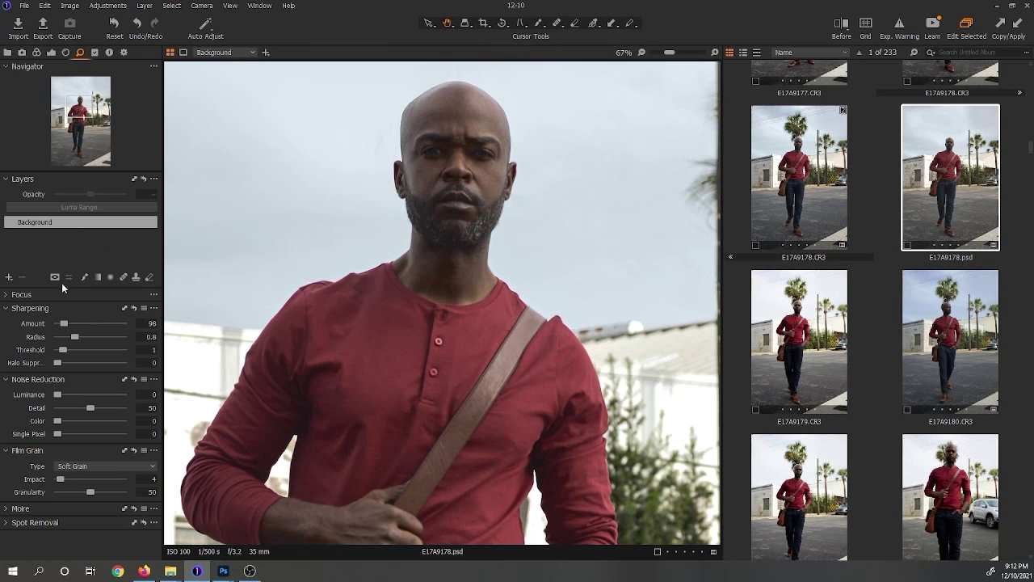
# - Brighten the midtones in the Color Balance of E17A9178.psd and check the effect on the whole image and the man's face
pyautogui.click(36, 52)
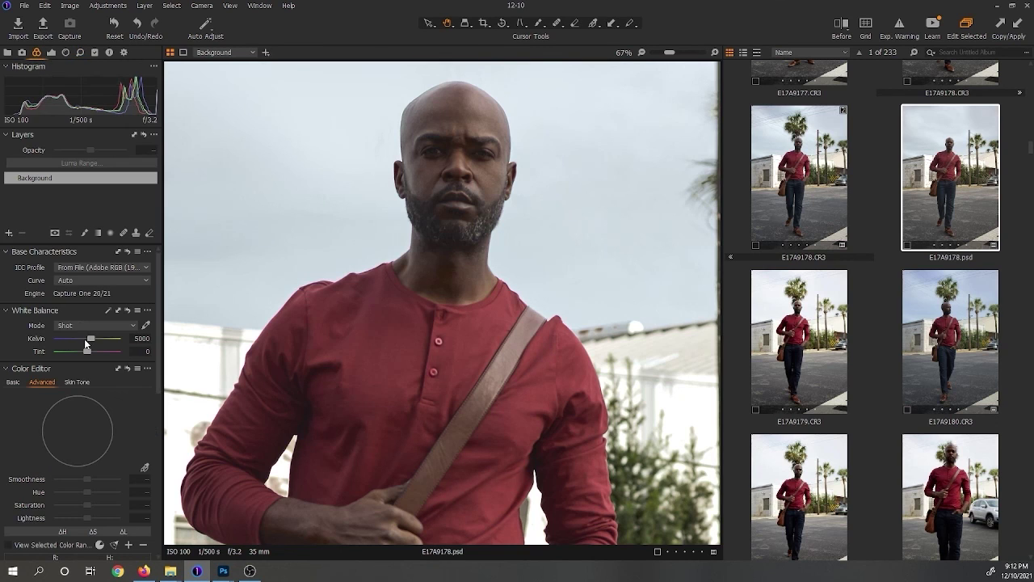
pyautogui.click(13, 382)
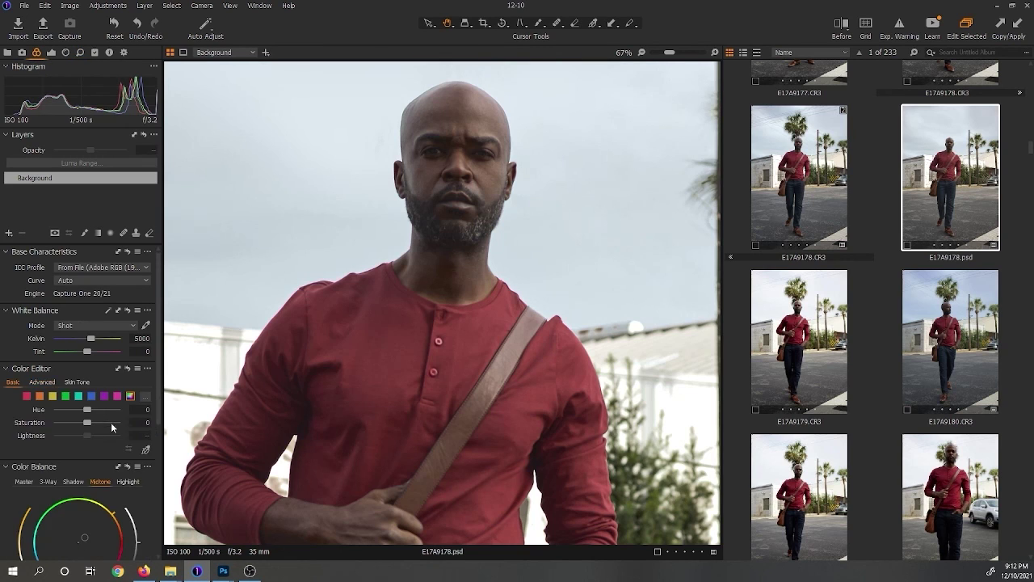
pyautogui.scroll(-2, 159, 494)
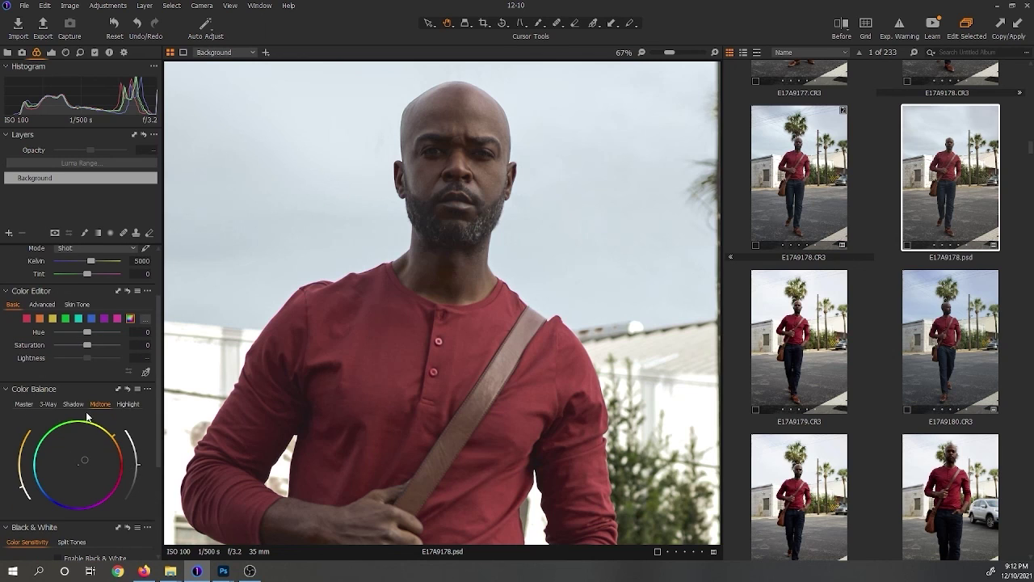
pyautogui.moveTo(138, 467); pyautogui.dragTo(154, 434)
pyautogui.doubleClick(428, 282)
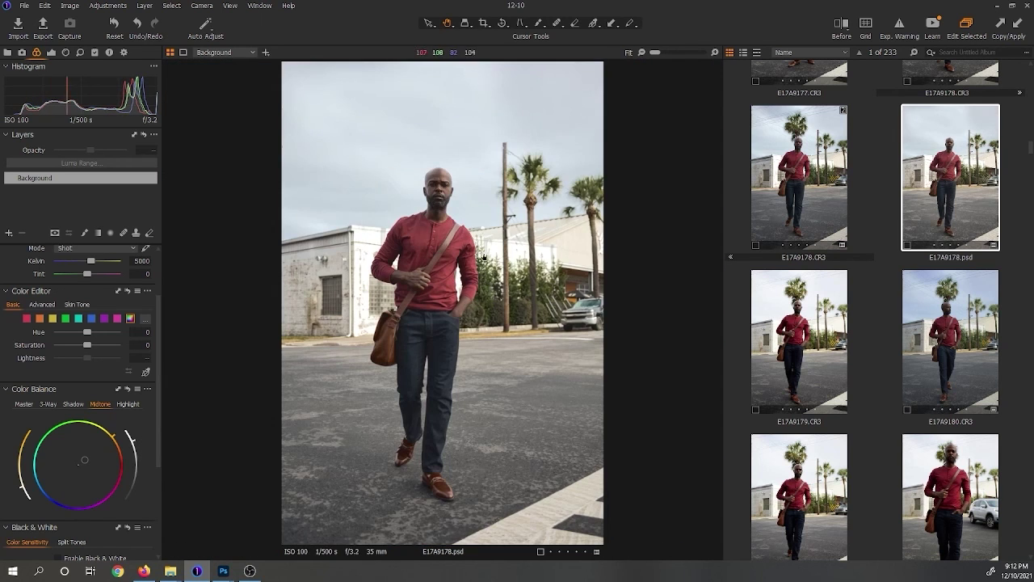
pyautogui.scroll(4, 416, 173)
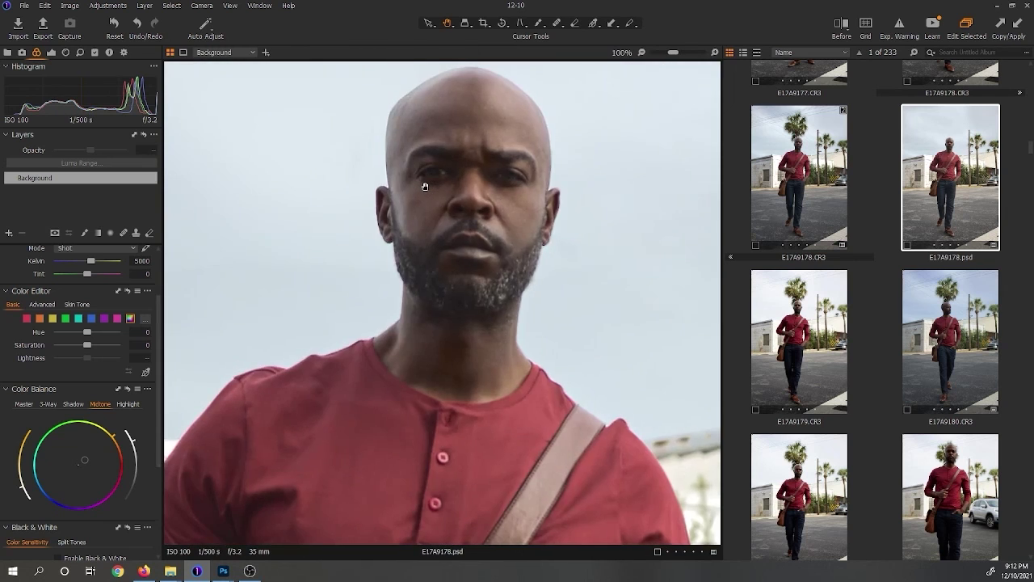
pyautogui.scroll(-2, 422, 190)
pyautogui.scroll(1, 421, 190)
pyautogui.scroll(1, 422, 190)
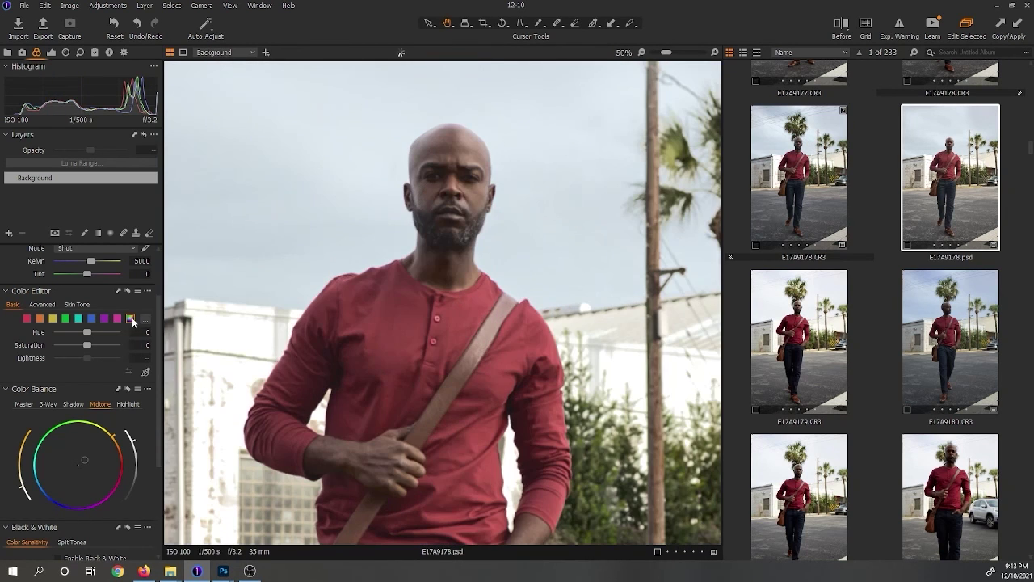
# - Set the Dehaze amount of E17A9178.psd to -4
pyautogui.click(51, 52)
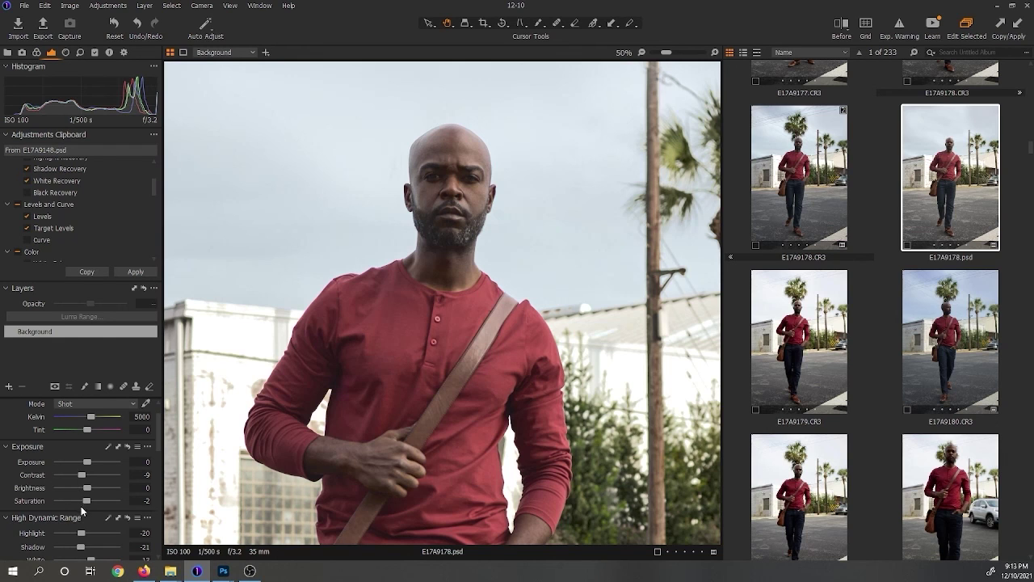
pyautogui.scroll(-2, 47, 528)
pyautogui.scroll(-2, 26, 511)
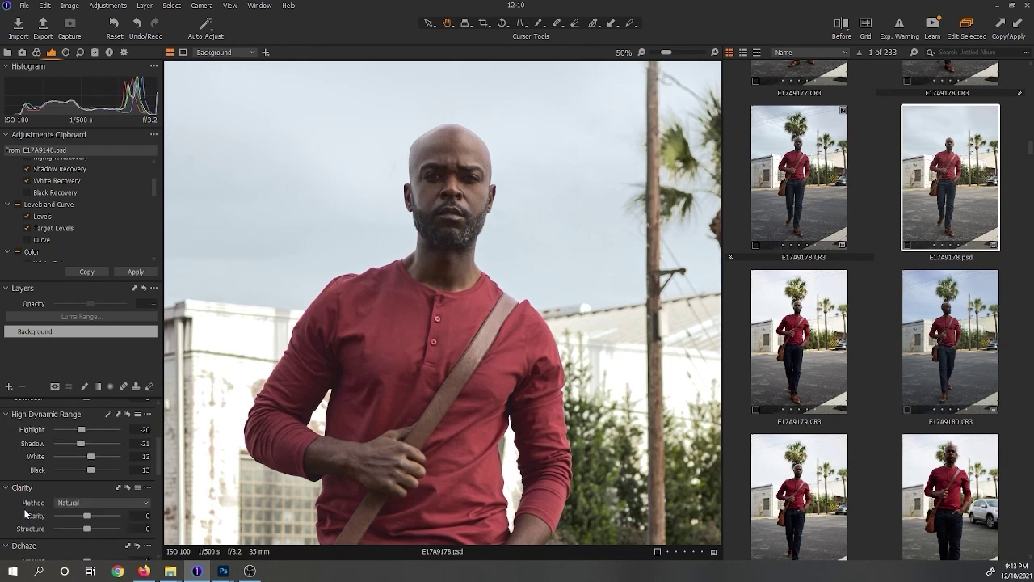
pyautogui.scroll(-1, 25, 512)
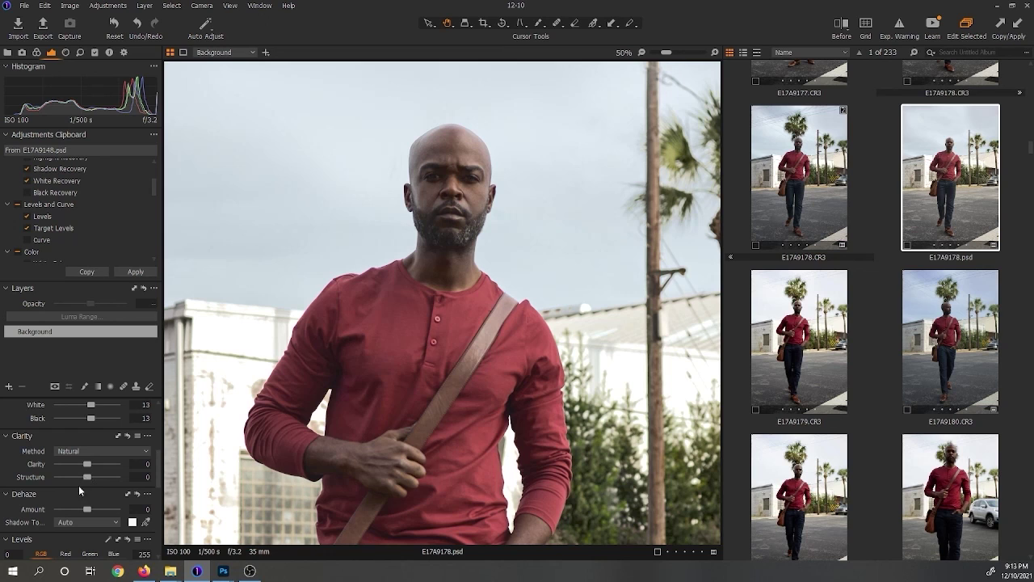
pyautogui.moveTo(87, 509); pyautogui.dragTo(86, 510)
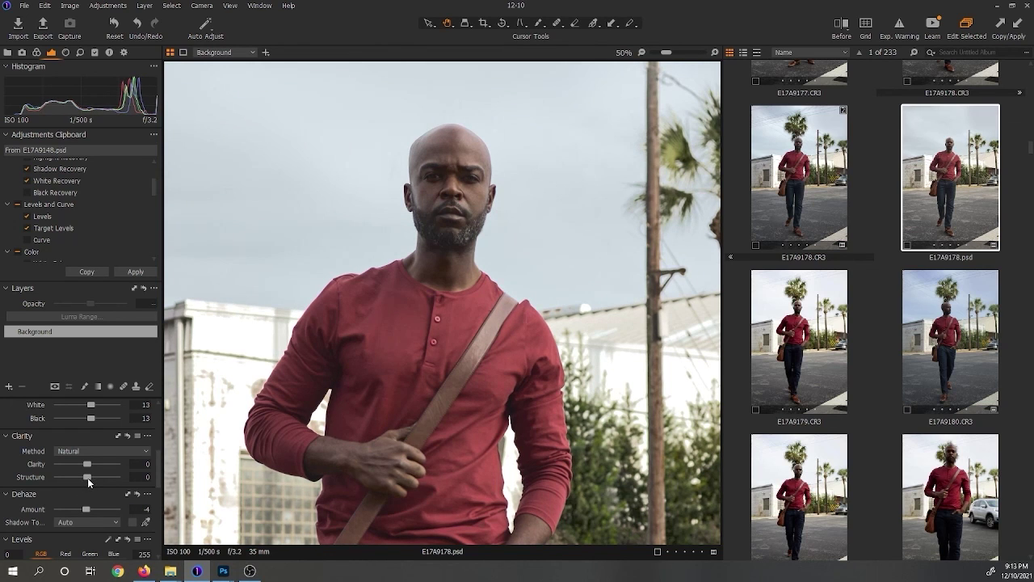
pyautogui.scroll(3, 85, 480)
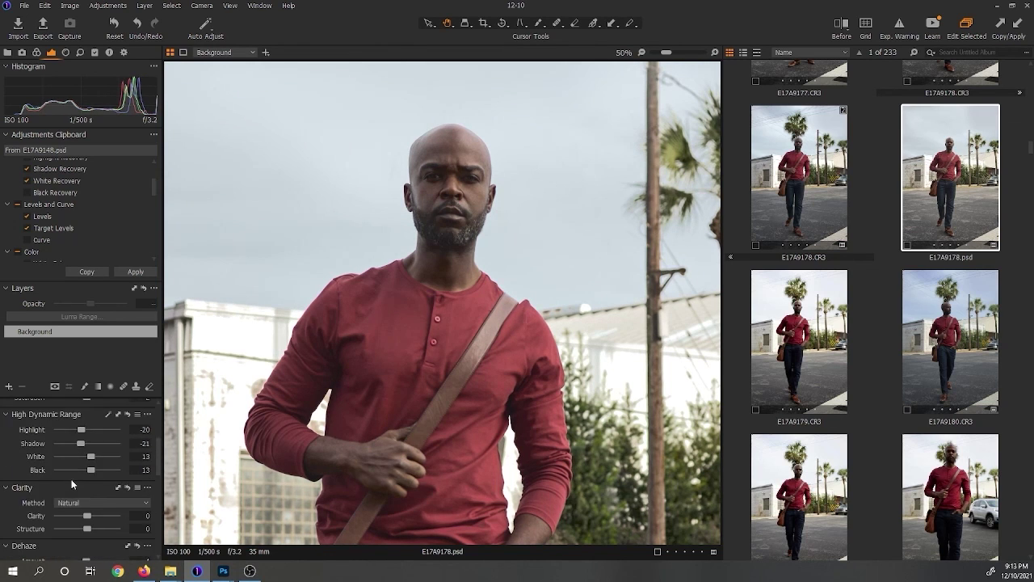
# - Lower the sharpening amount to 82 and fit the whole photo in the viewer
pyautogui.click(67, 51)
pyautogui.click(80, 52)
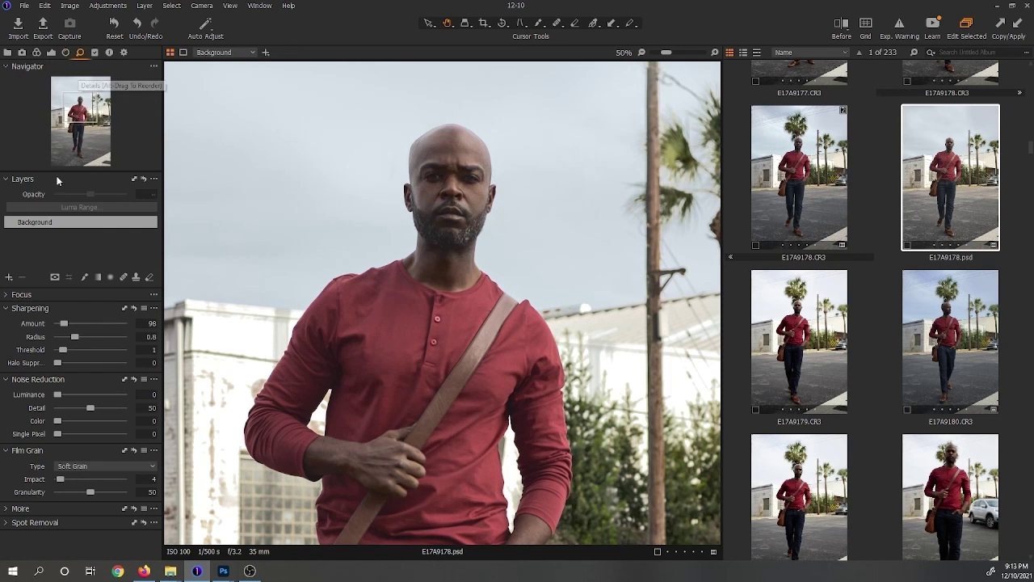
pyautogui.moveTo(64, 324)
pyautogui.mouseDown()
pyautogui.moveTo(55, 321)
pyautogui.moveTo(74, 327)
pyautogui.moveTo(63, 323)
pyautogui.mouseUp()
pyautogui.doubleClick(436, 210)
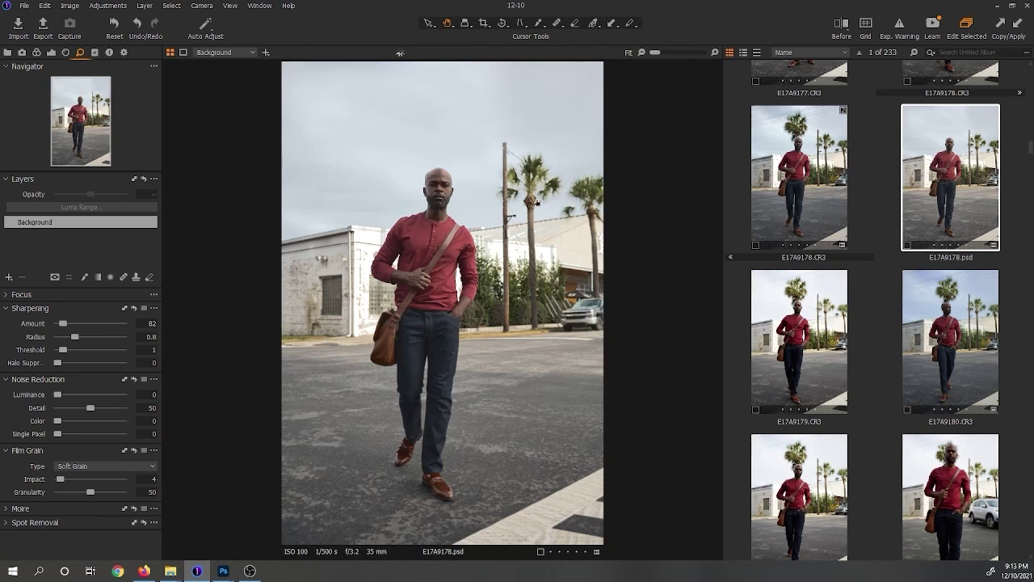
# - Compare the original E17A9178.CR3 side by side with the retouched E17A9178.psd, then clear the selection
pyautogui.scroll(3, 863, 202)
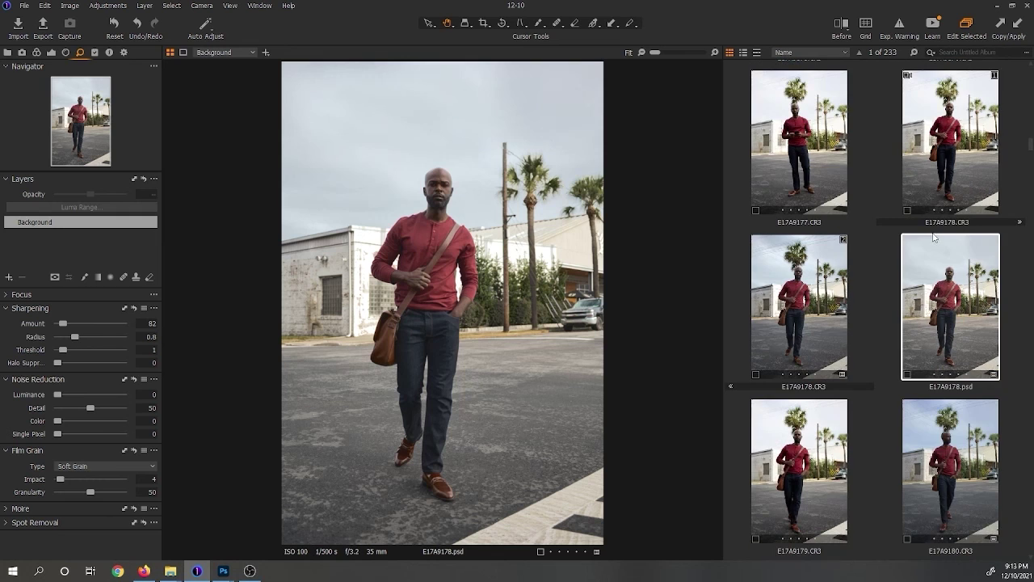
pyautogui.click(952, 175)
pyautogui.keyDown('ctrl'); pyautogui.click(955, 301); pyautogui.keyUp('ctrl')
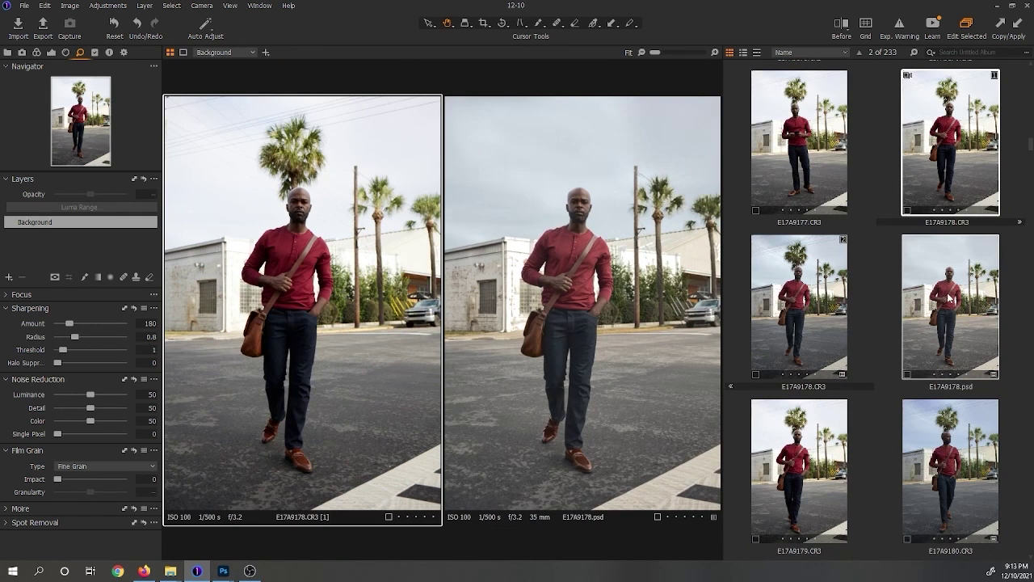
pyautogui.click(894, 279)
pyautogui.click(931, 267)
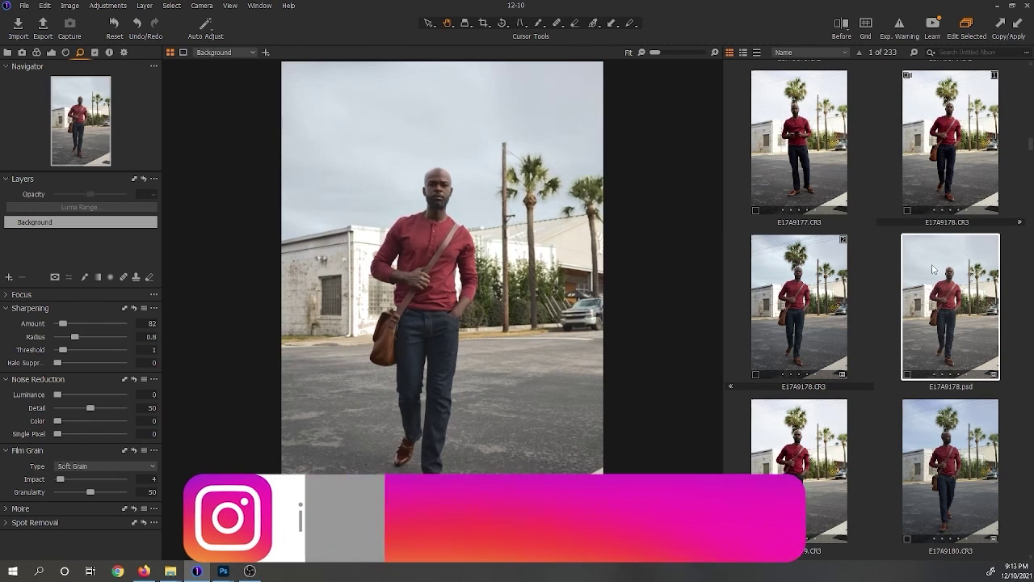
pyautogui.rightClick(930, 267)
pyautogui.click(851, 282)
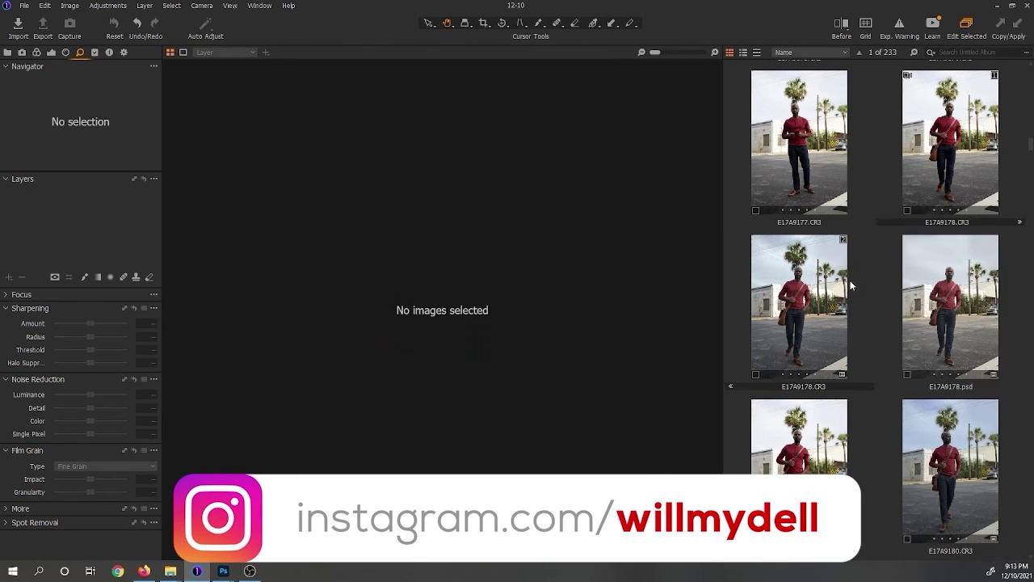
# - Filter the album for psd files and select both E17A9148.psd and E17A9178.psd
pyautogui.click(956, 53)
pyautogui.write('psd')
pyautogui.click(825, 145)
pyautogui.keyDown('shift'); pyautogui.click(936, 127); pyautogui.keyUp('shift')
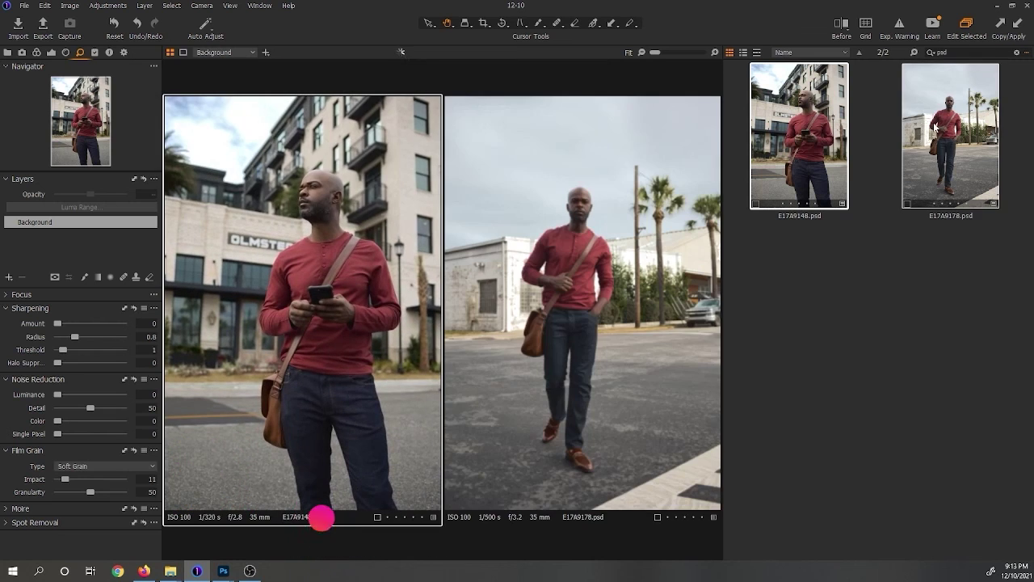
pyautogui.rightClick(933, 122)
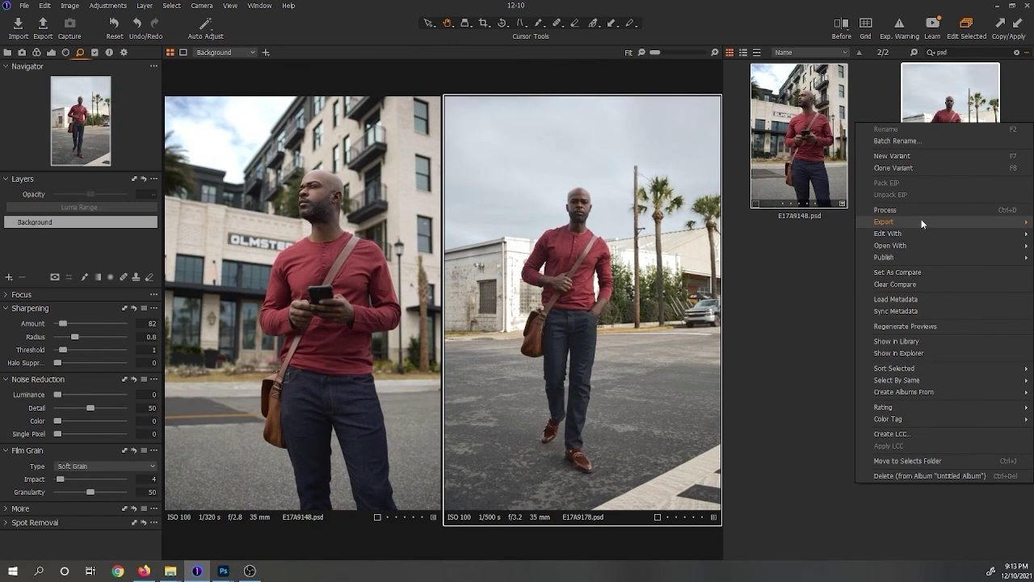
pyautogui.press('Escape')
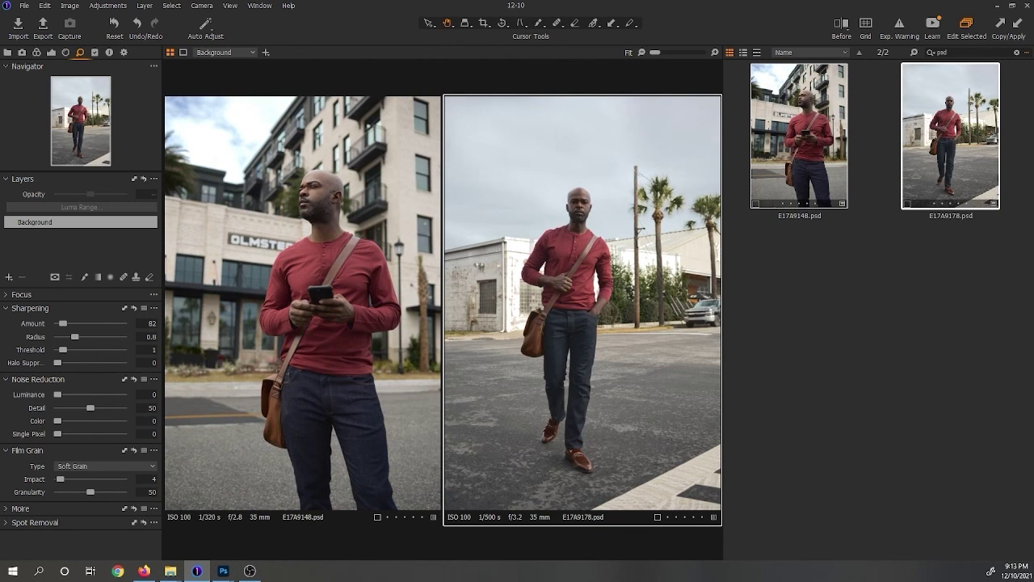
# - Start exporting the two selected images, with Rtouch as the sub folder and the SMALLER suffix removed from the file names
pyautogui.hotkey('ctrl', 'shift', 'e')
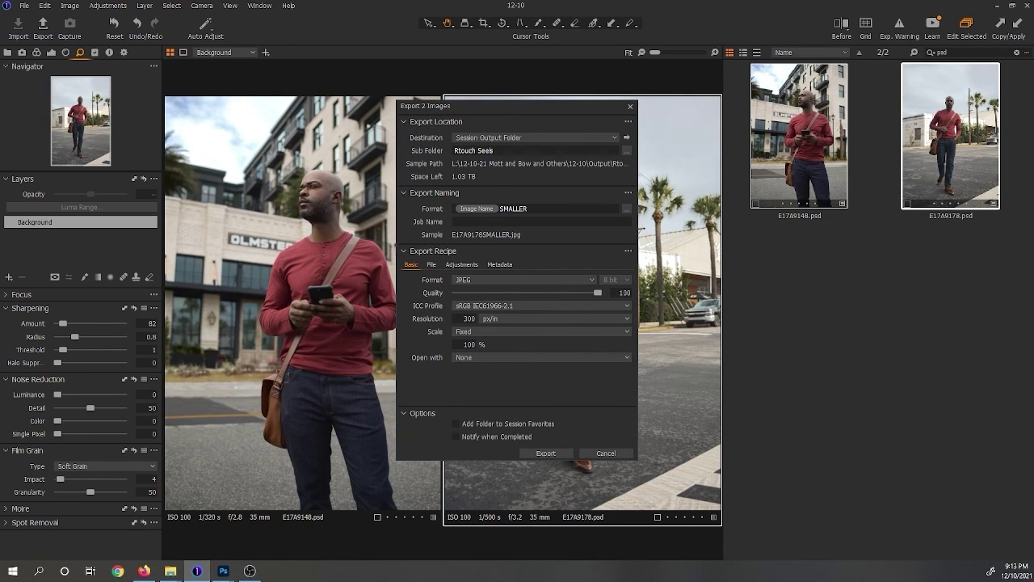
pyautogui.click(507, 139)
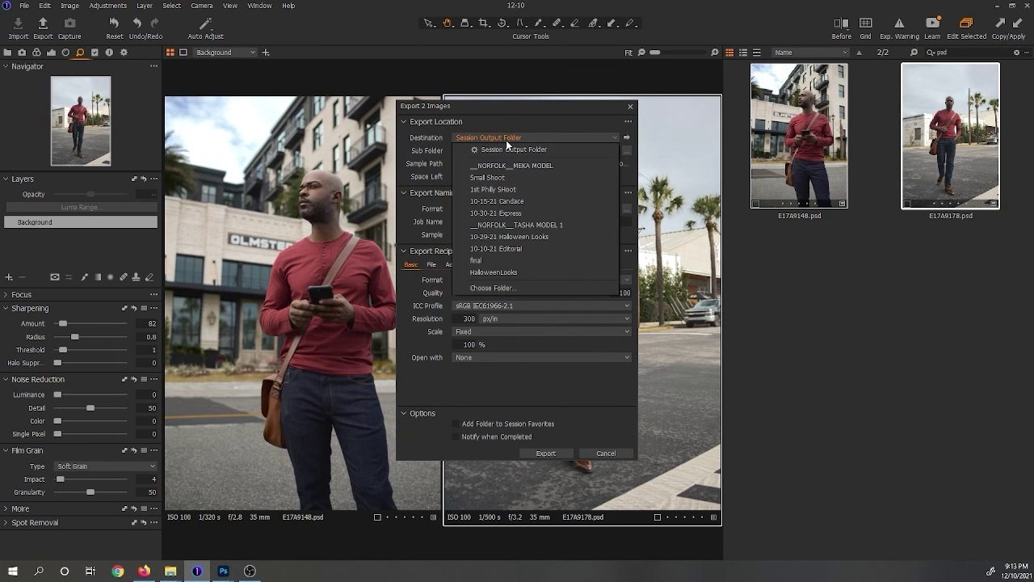
pyautogui.click(507, 140)
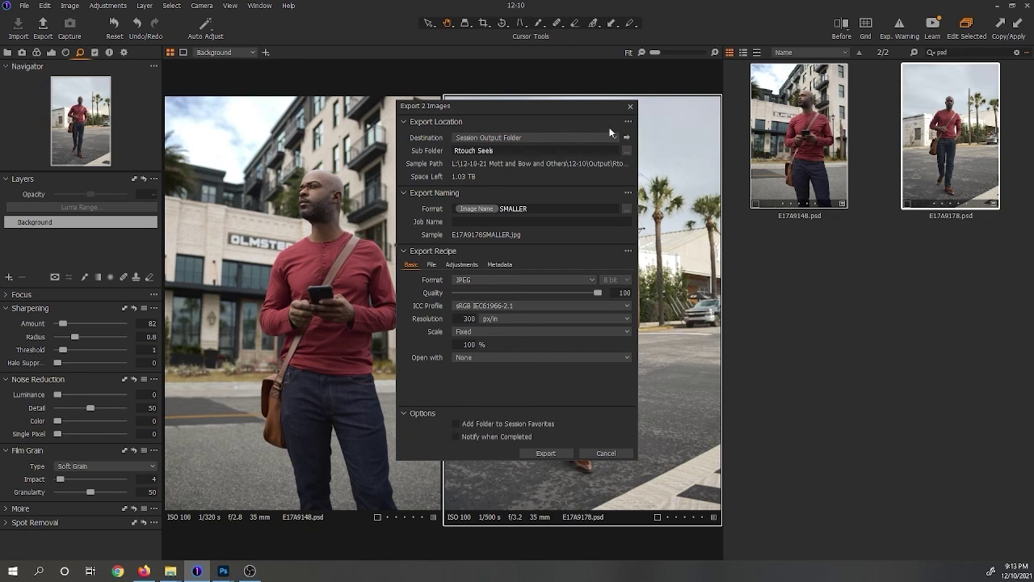
pyautogui.press('BackSpace')
pyautogui.press('BackSpace')
pyautogui.press('BackSpace')
pyautogui.press('BackSpace')
pyautogui.press('BackSpace')
pyautogui.doubleClick(503, 211)
pyautogui.press('BackSpace')
# - Set the fixed export scale to 40% and export both images as JPEG
pyautogui.click(490, 346)
pyautogui.write('40')
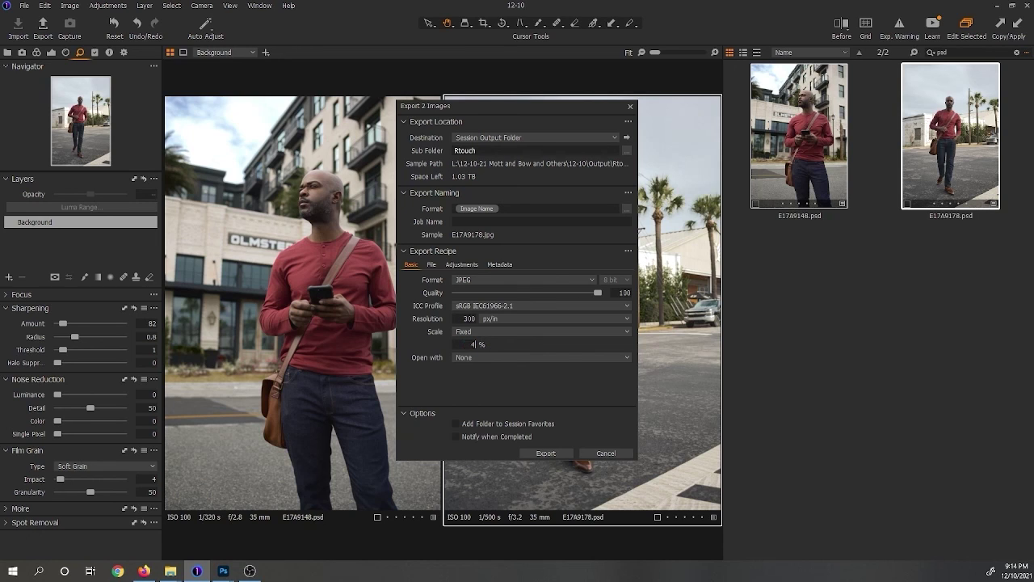
pyautogui.click(558, 452)
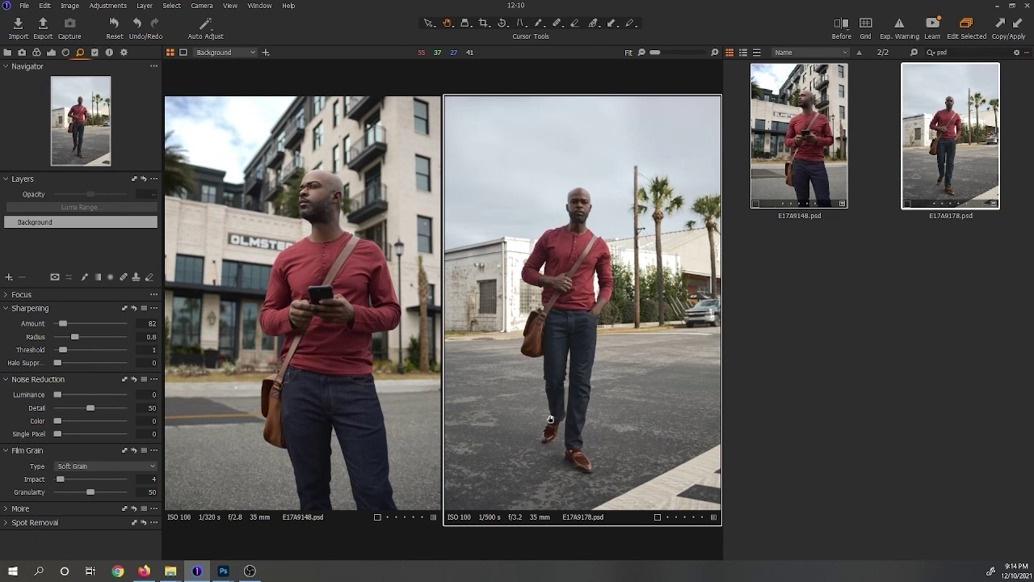
# - Clear the psd filter and view the white brick wall shots E17A9195.CR3 and E17A9196.CR3
pyautogui.click(1018, 52)
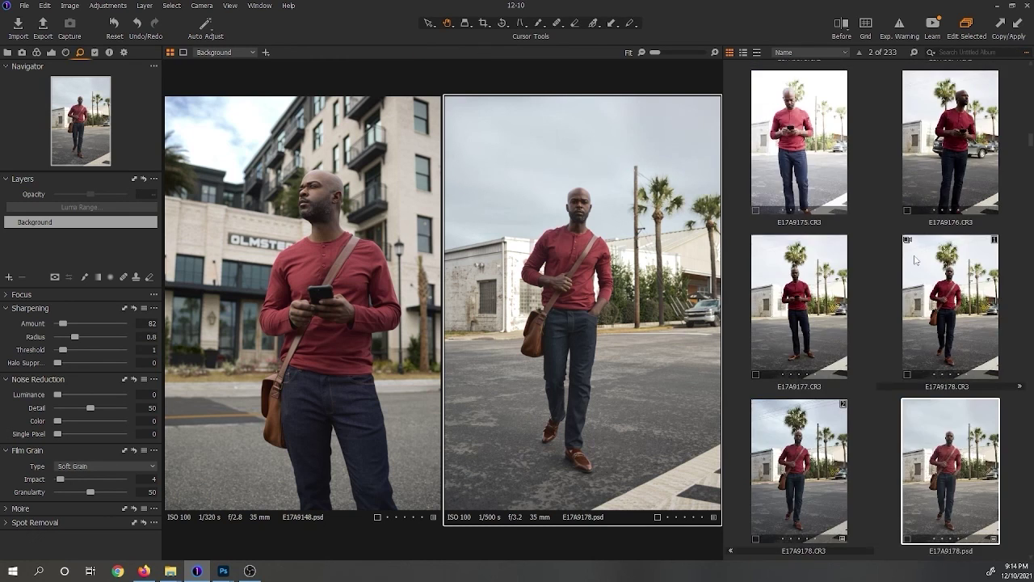
pyautogui.scroll(-10, 915, 260)
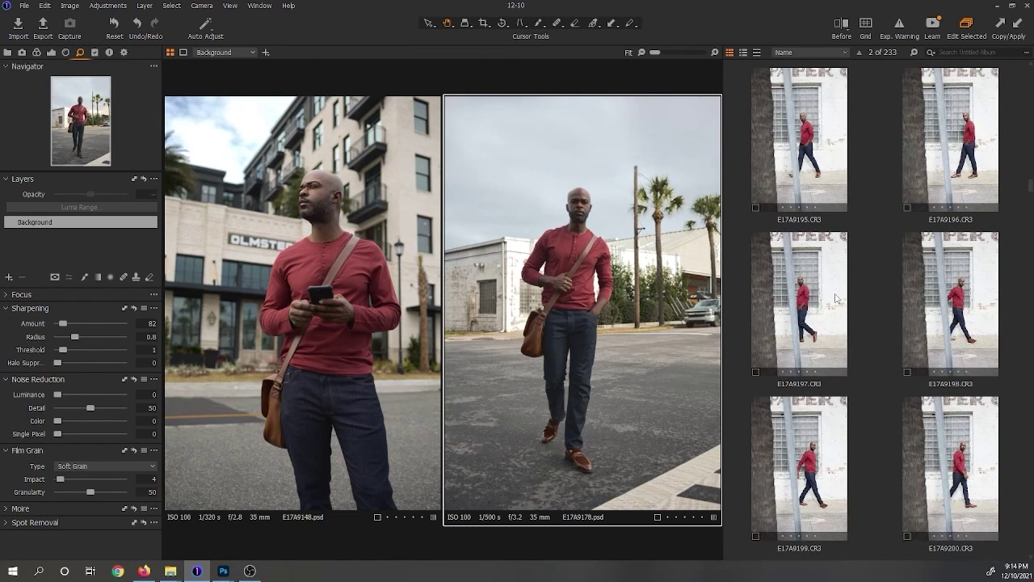
pyautogui.click(832, 292)
pyautogui.click(825, 165)
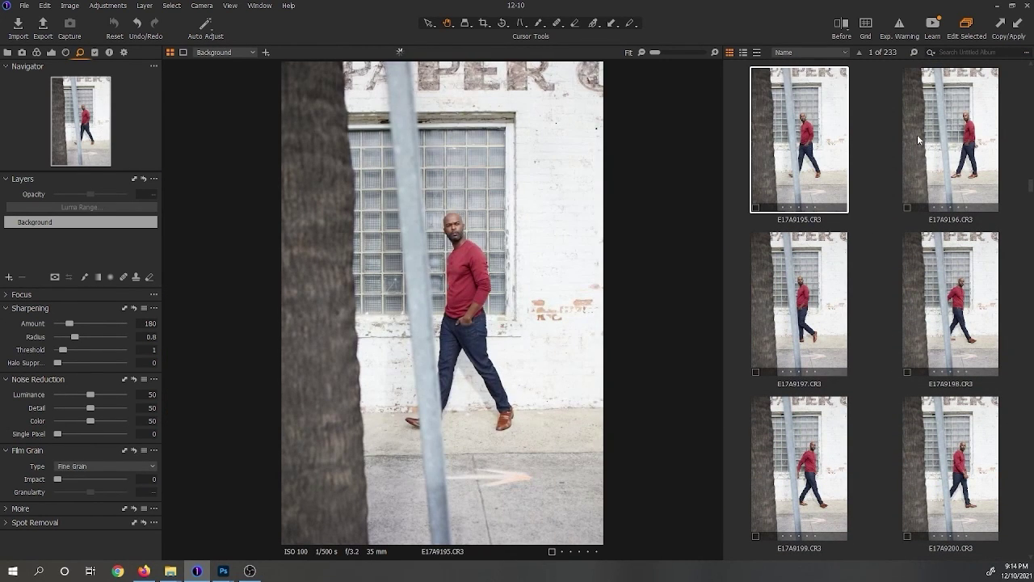
pyautogui.click(968, 140)
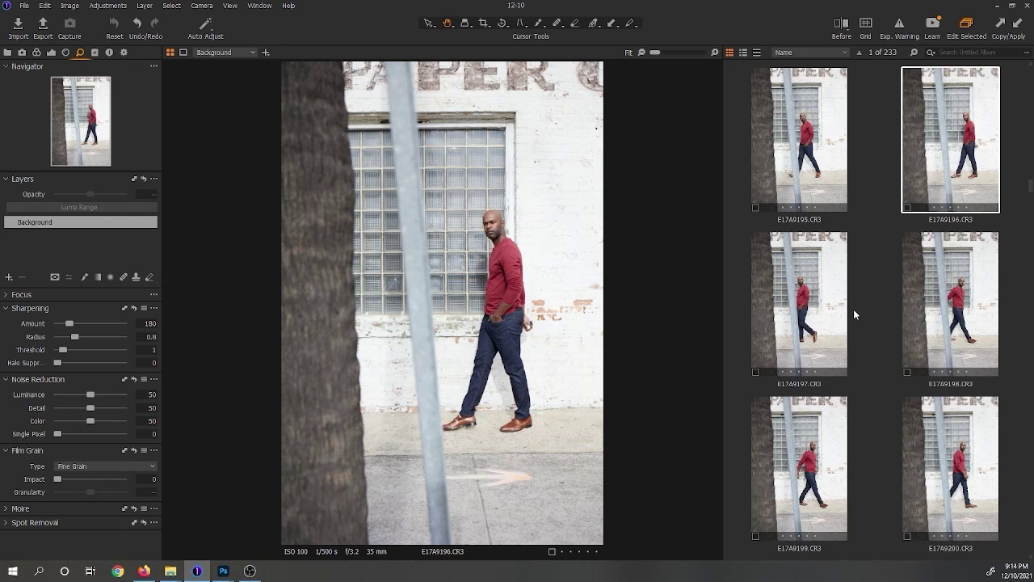
# - Examine the man's rear hand and jeans in E17A9196.CR3 at up to 200%
pyautogui.scroll(5, 556, 330)
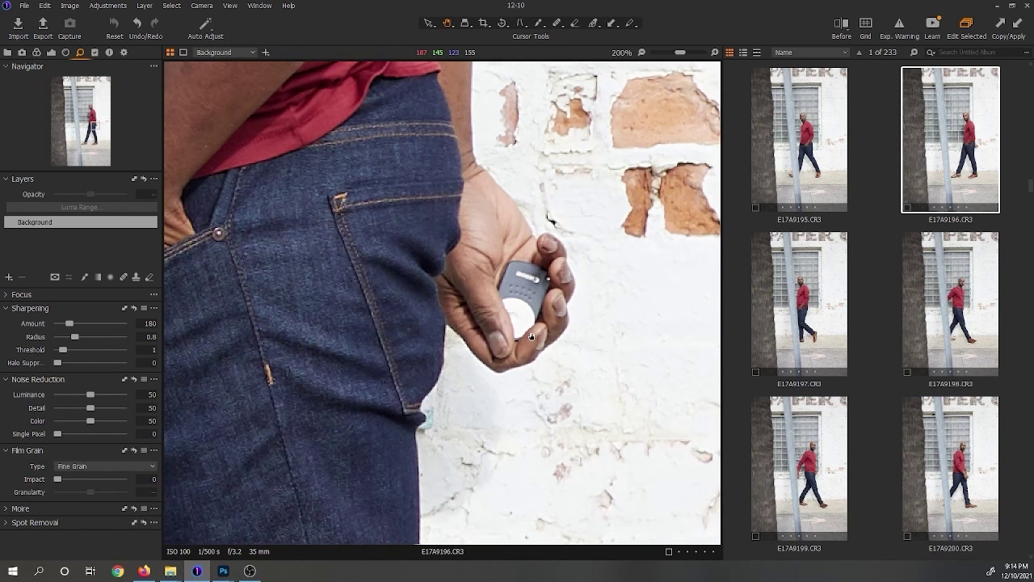
pyautogui.scroll(-6, 531, 336)
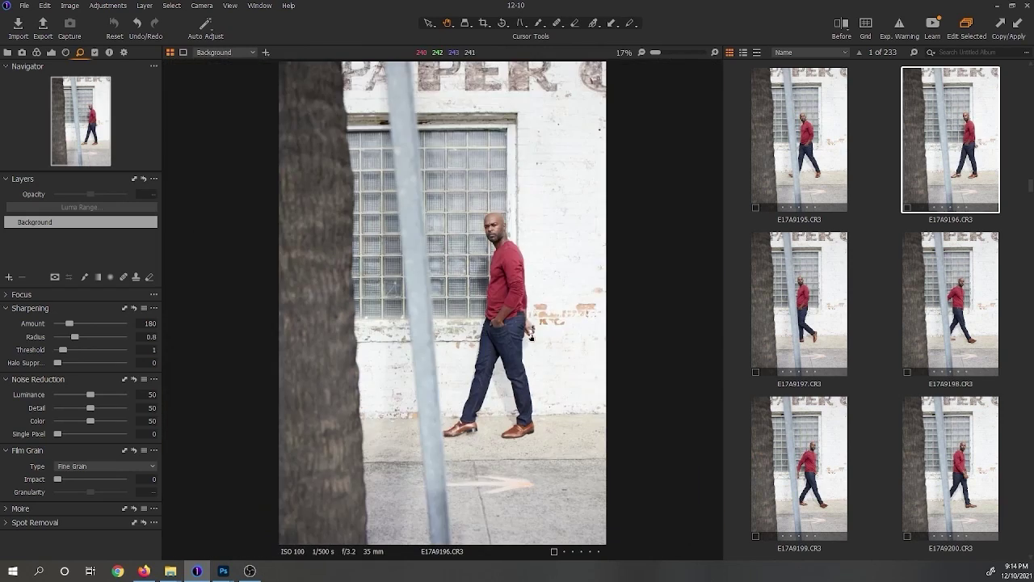
pyautogui.scroll(4, 530, 336)
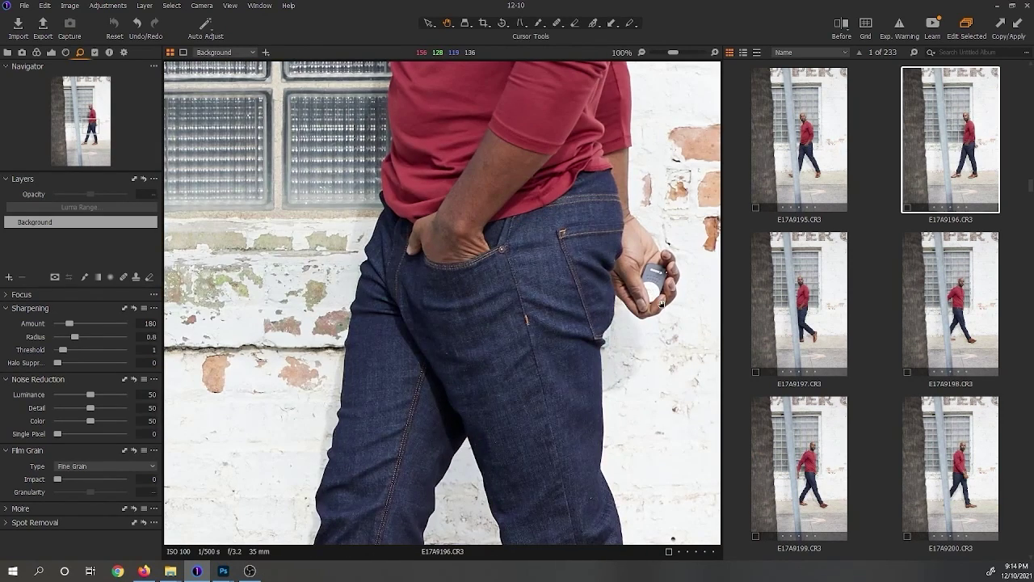
pyautogui.scroll(-4, 661, 303)
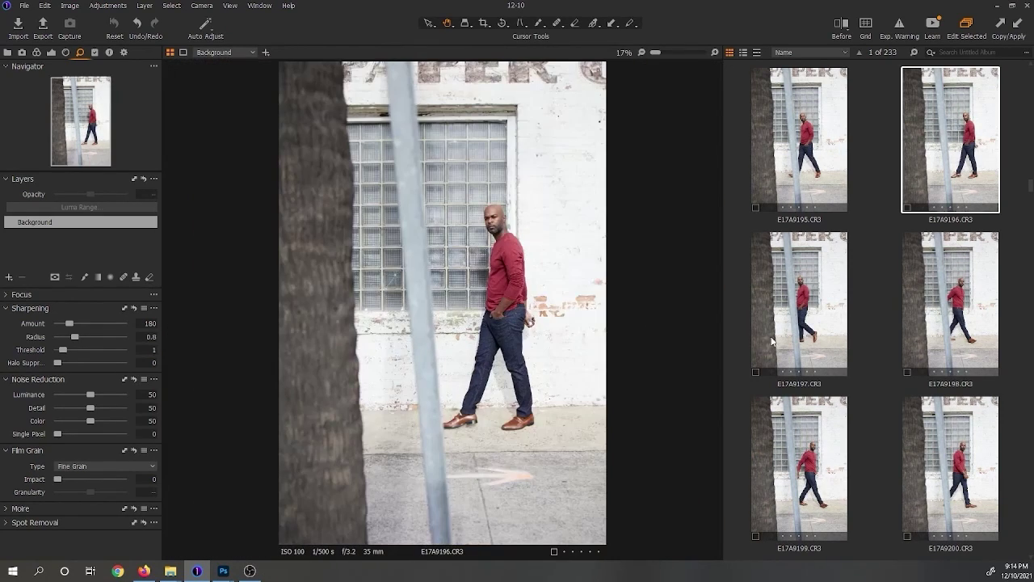
# - Look through the walking shots E17A9198.CR3, E17A9199.CR3 and E17A9200.CR3 by the white brick wall
pyautogui.click(939, 296)
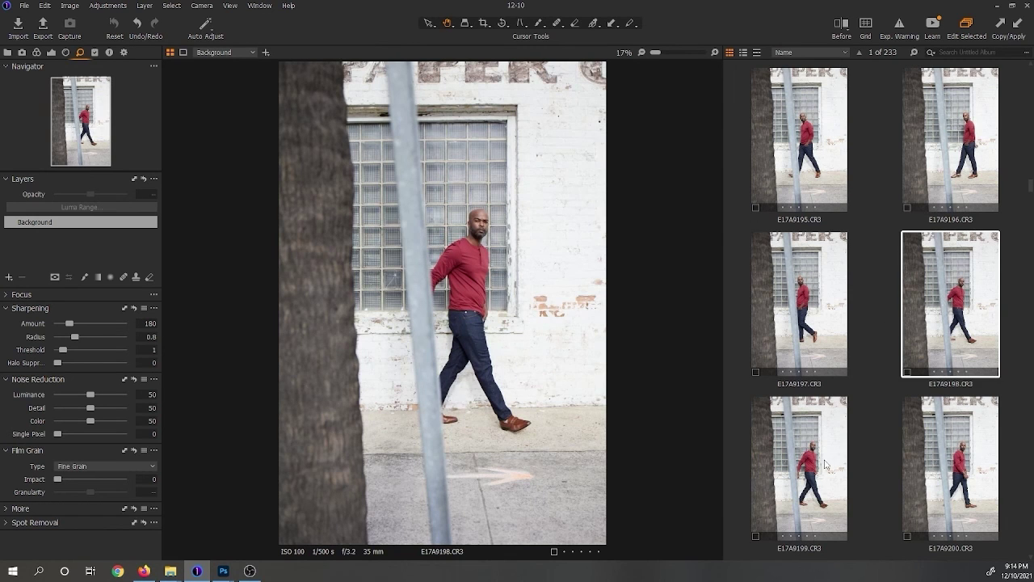
pyautogui.click(828, 464)
pyautogui.click(958, 453)
pyautogui.scroll(-2, 956, 444)
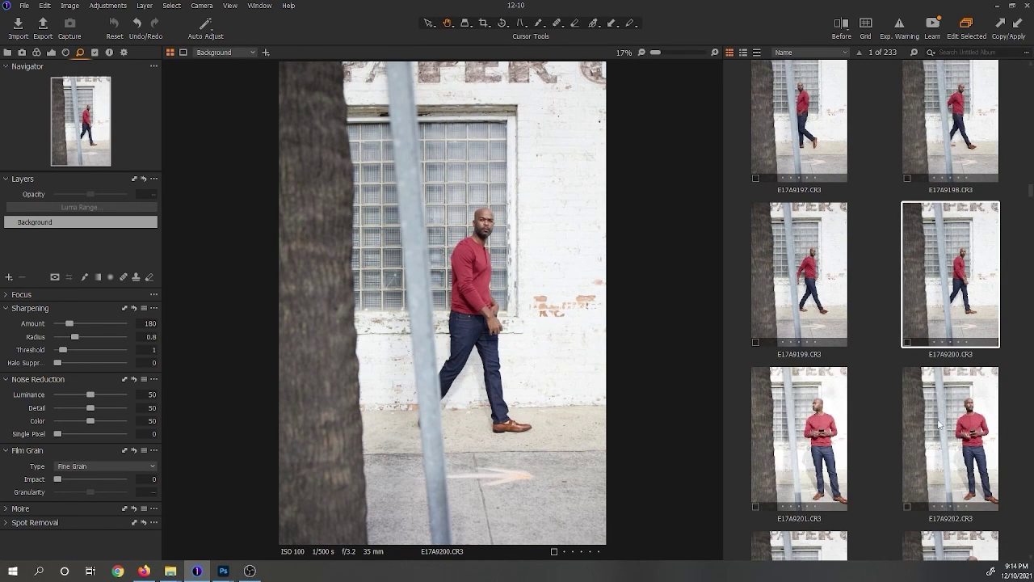
# - View E17A9202.CR3 and compare it with the walking shots E17A9199.CR3 and E17A9200.CR3
pyautogui.click(950, 416)
pyautogui.click(812, 283)
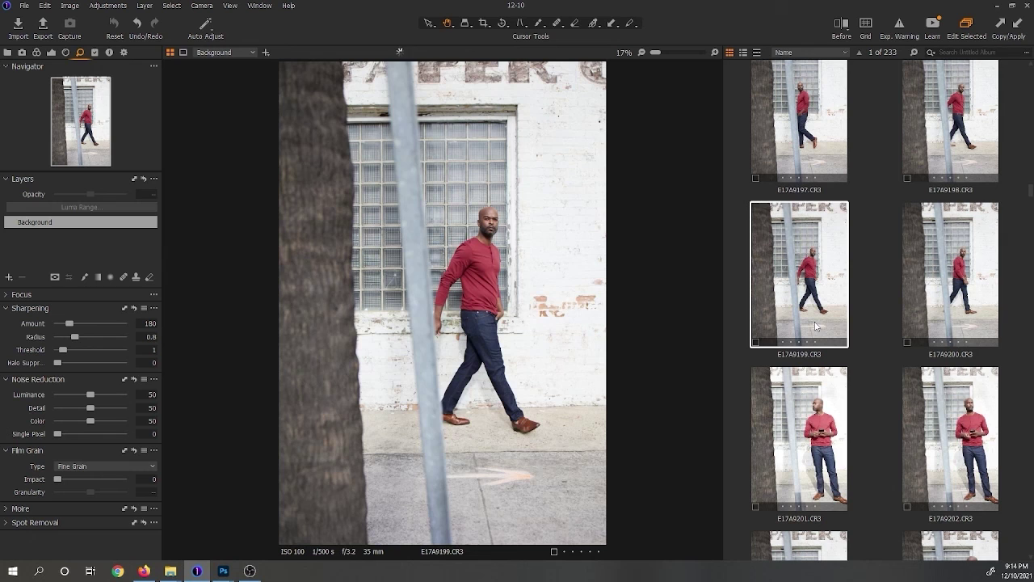
pyautogui.click(933, 303)
# - Look through E17A9203.CR3, E17A9204.CR3 and the sidewalk shot E17A9205.CR3, returning to E17A9203.CR3
pyautogui.scroll(-2, 879, 334)
pyautogui.click(828, 380)
pyautogui.click(953, 384)
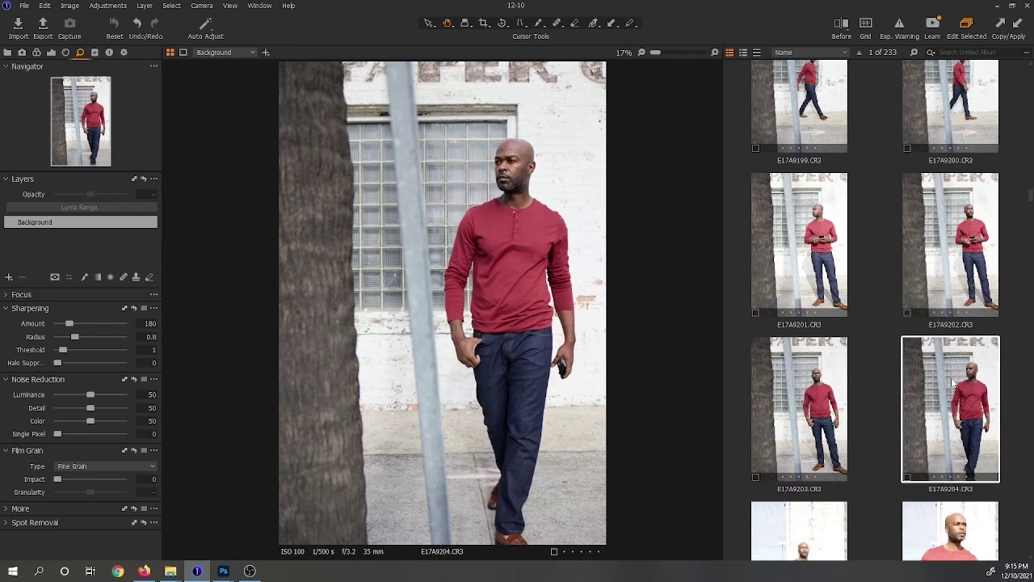
pyautogui.scroll(-2, 896, 408)
pyautogui.click(822, 381)
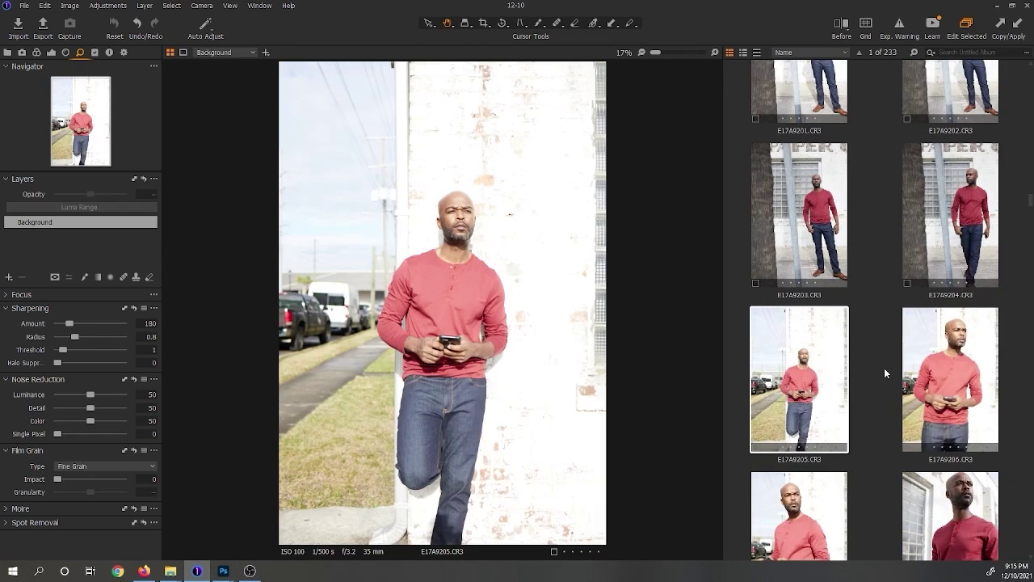
pyautogui.click(832, 264)
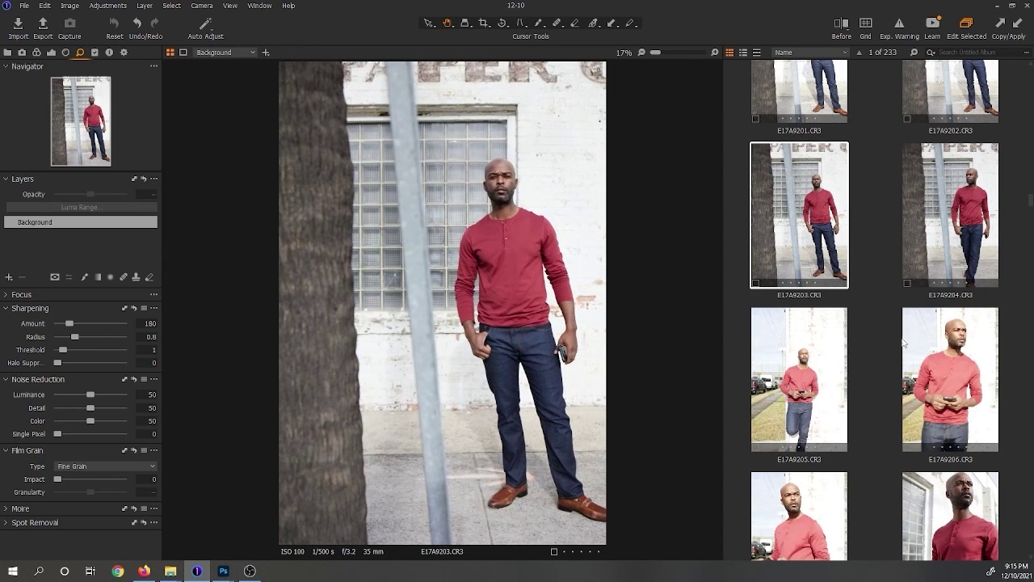
# - Look through the closer red-shirt portraits E17A9209.CR3 to E17A9212.CR3 beside the large window
pyautogui.scroll(-3, 930, 351)
pyautogui.click(948, 399)
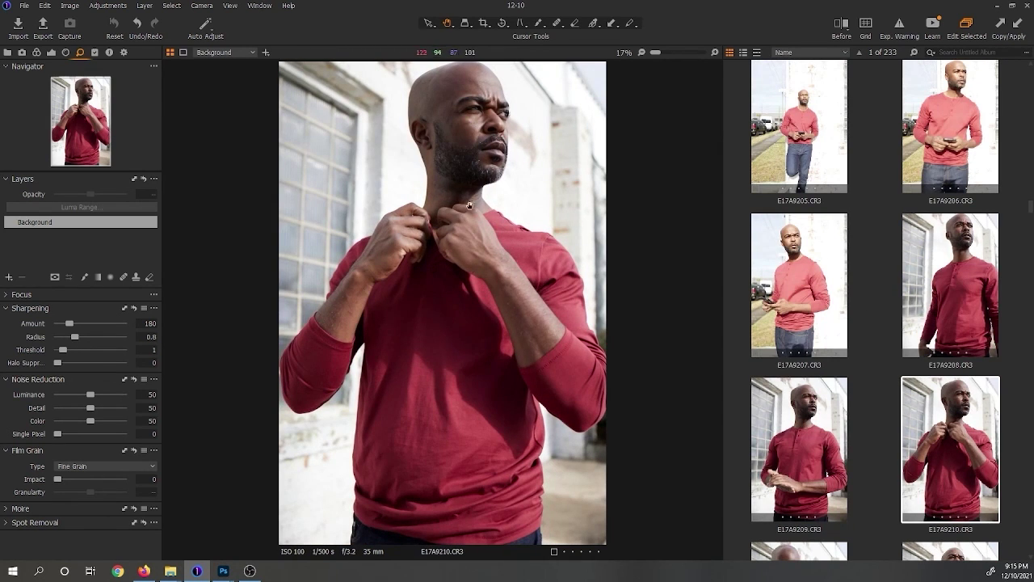
pyautogui.click(798, 433)
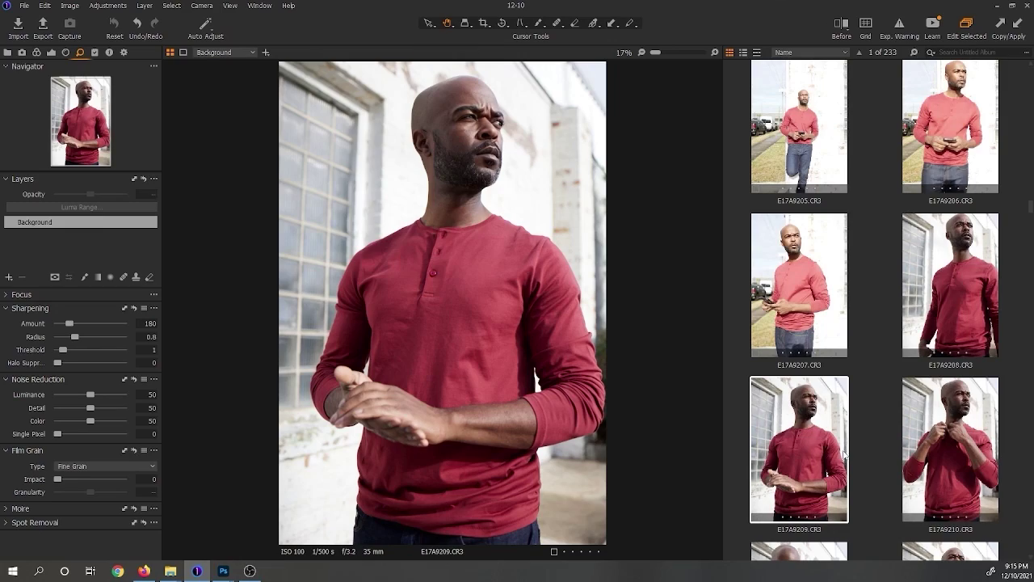
pyautogui.scroll(-2, 844, 455)
pyautogui.click(826, 436)
pyautogui.click(945, 427)
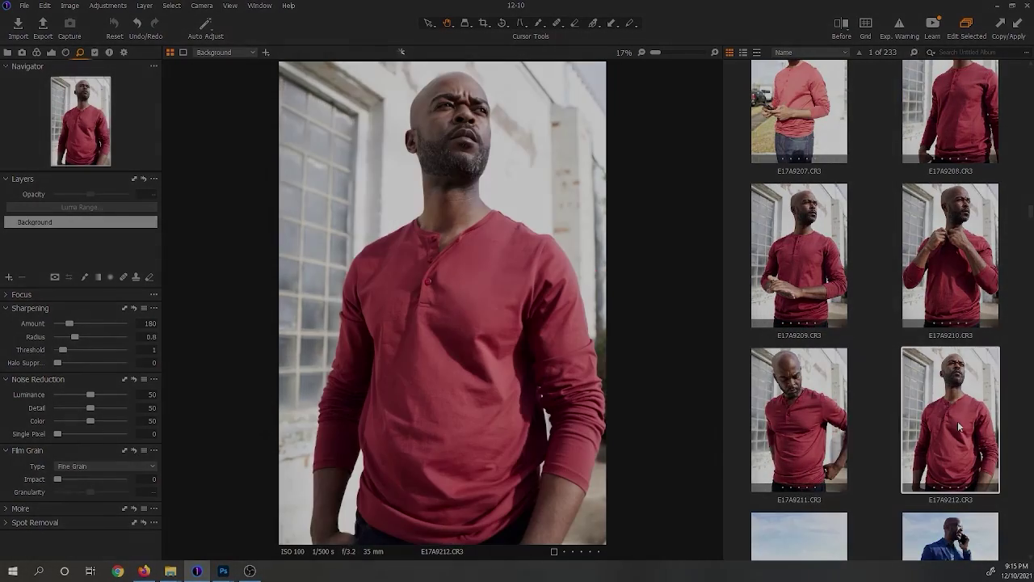